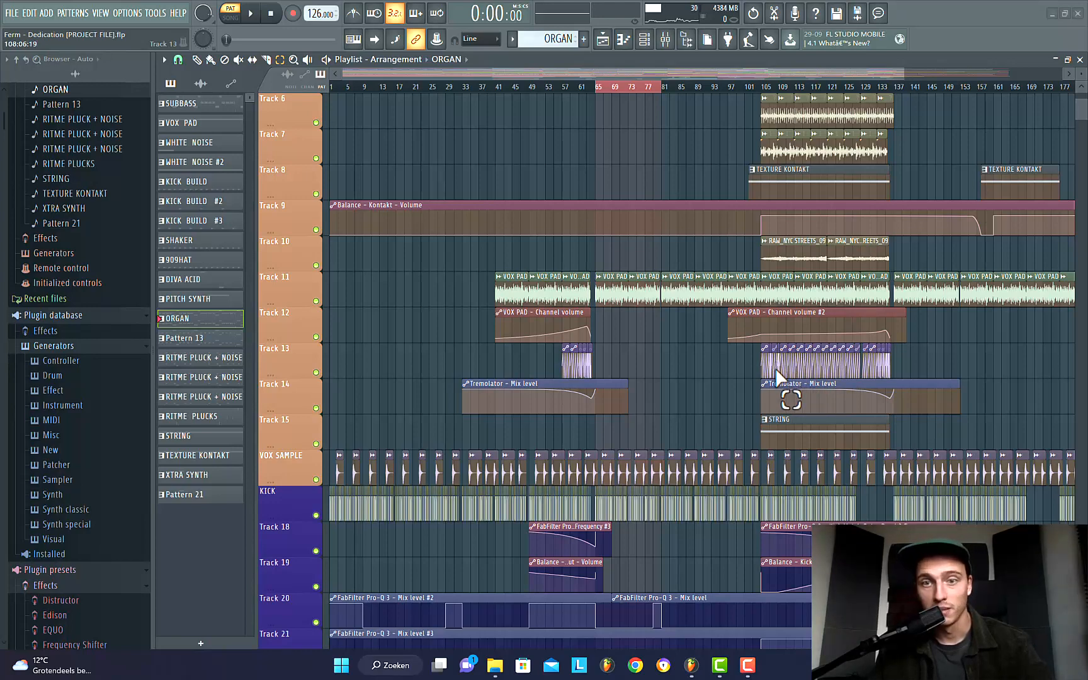
pyautogui.scroll(-8, 787, 365)
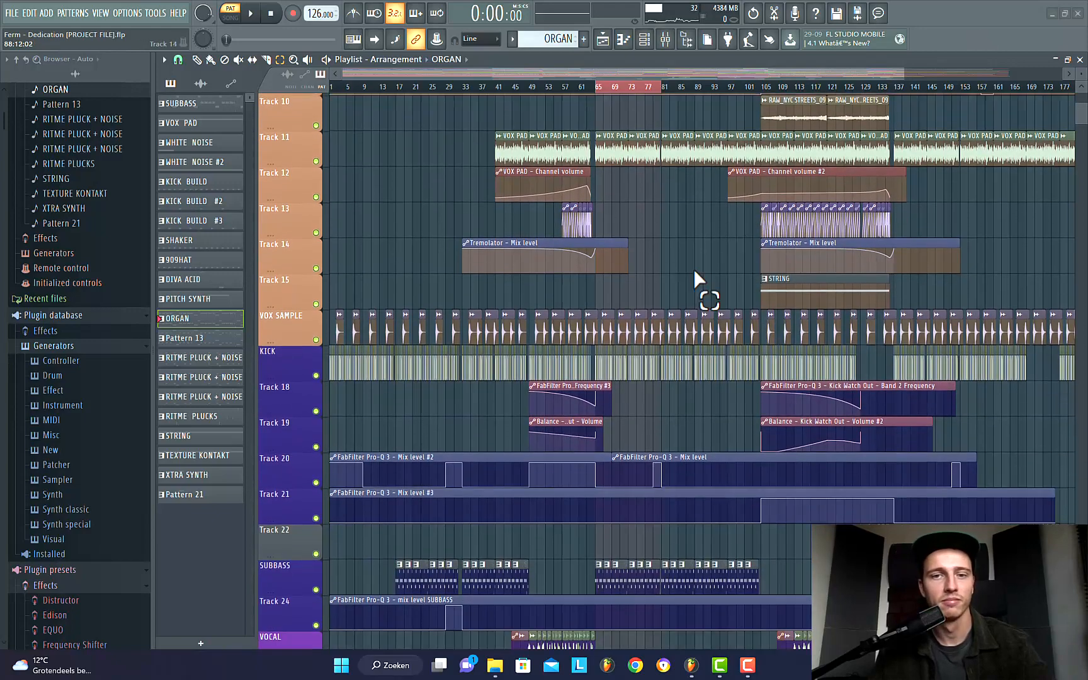
pyautogui.scroll(-3, 758, 374)
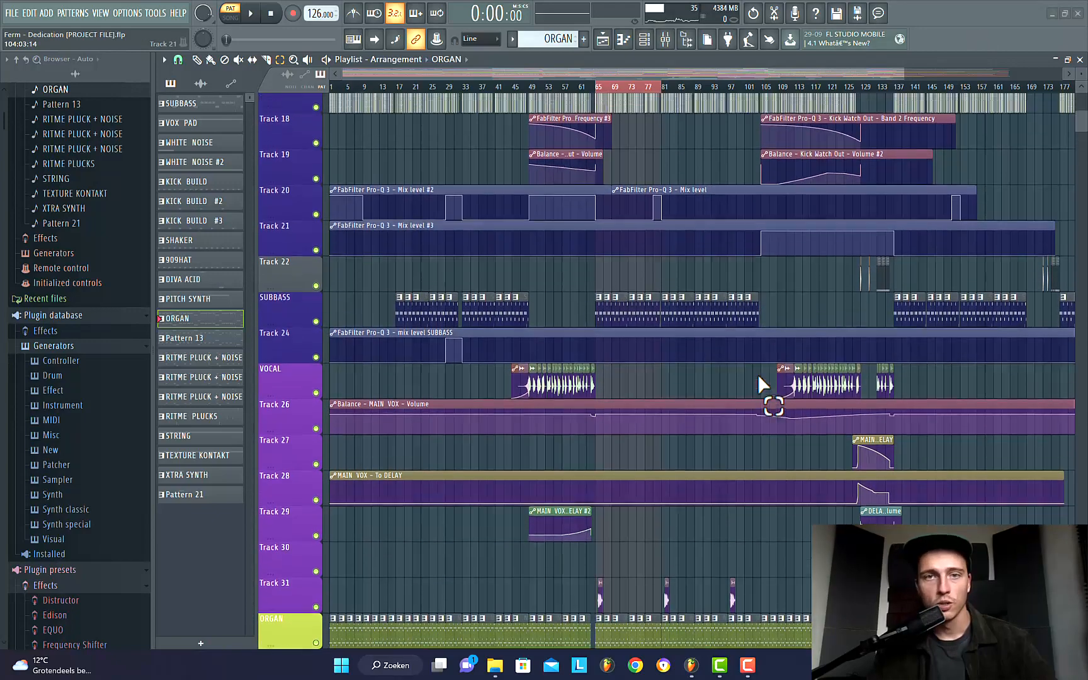
pyautogui.scroll(5, 758, 374)
pyautogui.scroll(3, 759, 378)
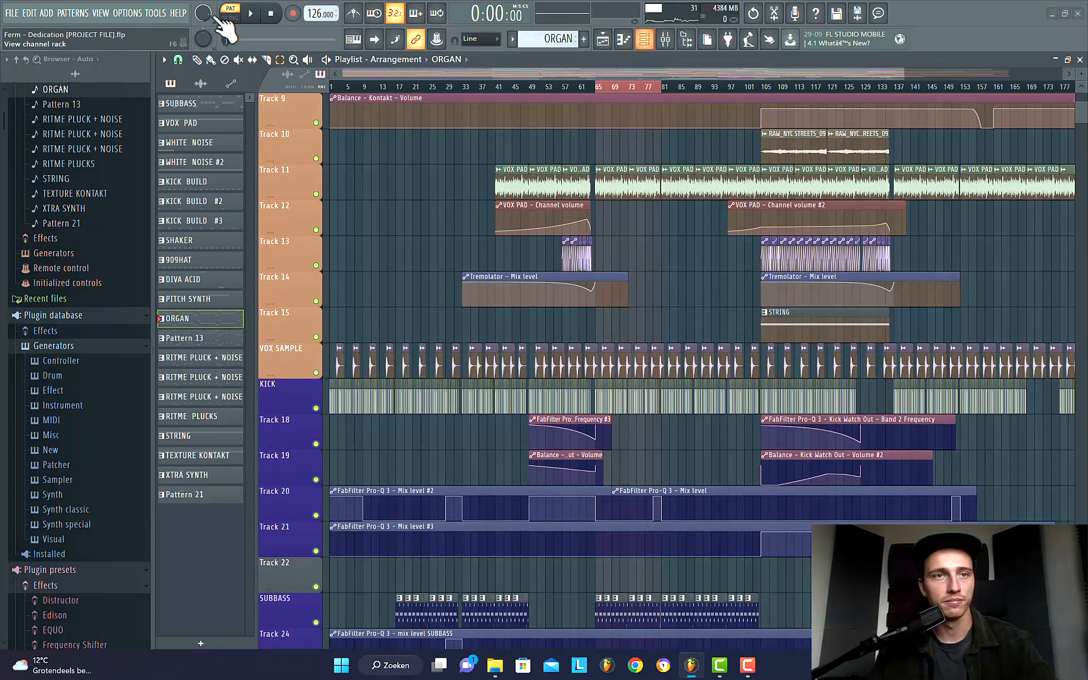
# Step: Mute ORGAN2 in the channel rack and play the ORGAN pattern to audition ORGAN M1 alone
pyautogui.press('F6')
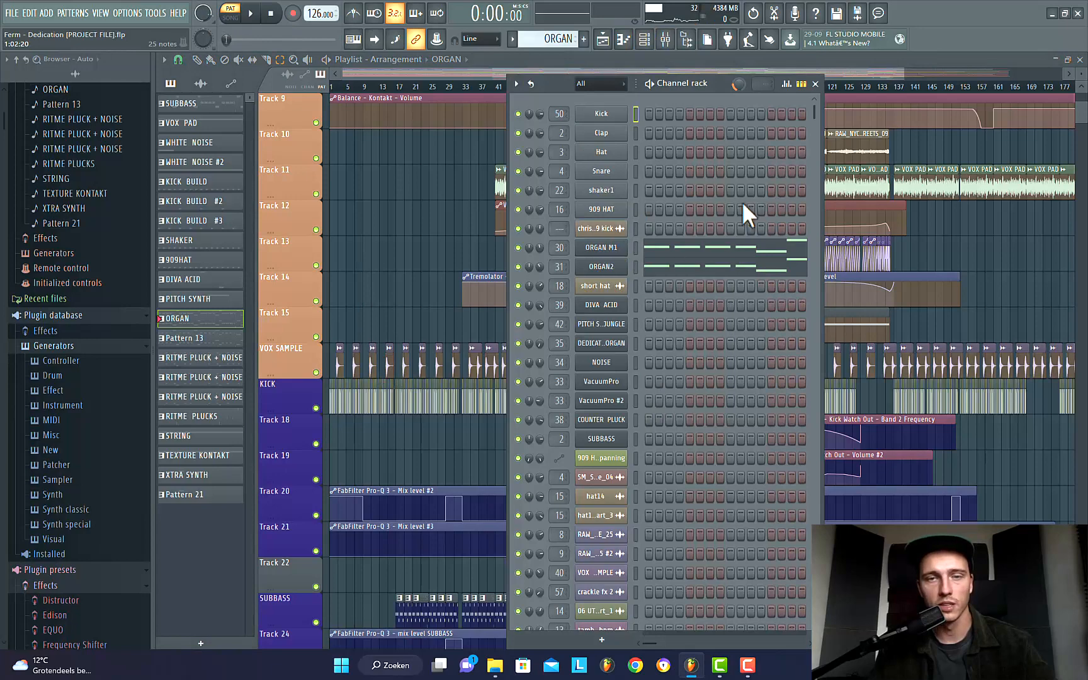
pyautogui.click(517, 266)
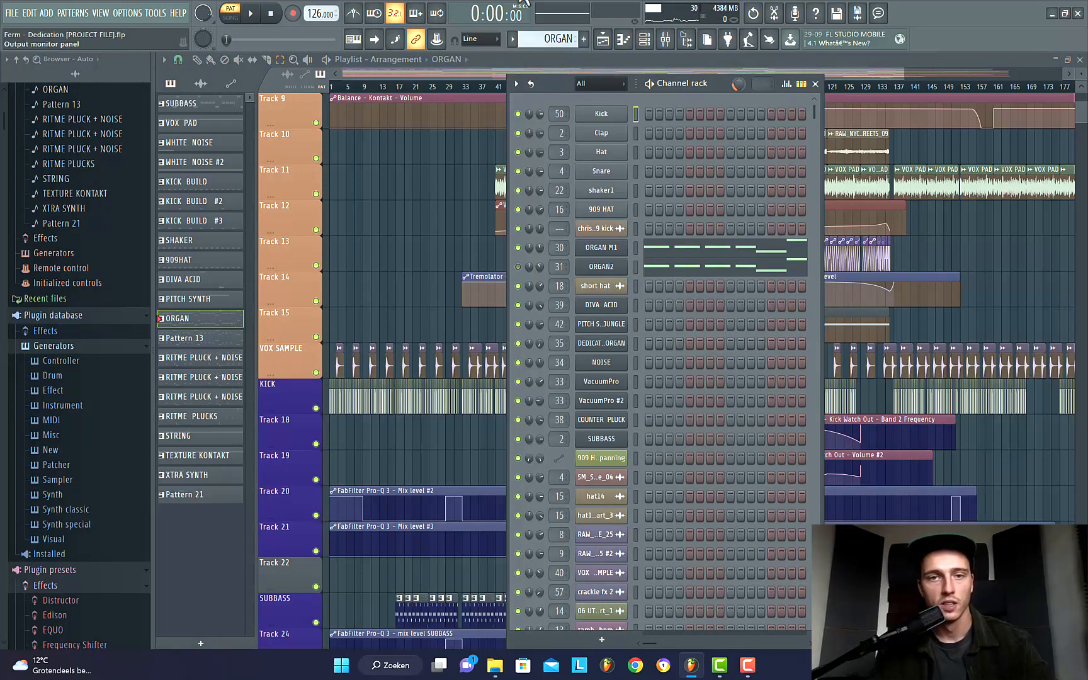
pyautogui.click(252, 14)
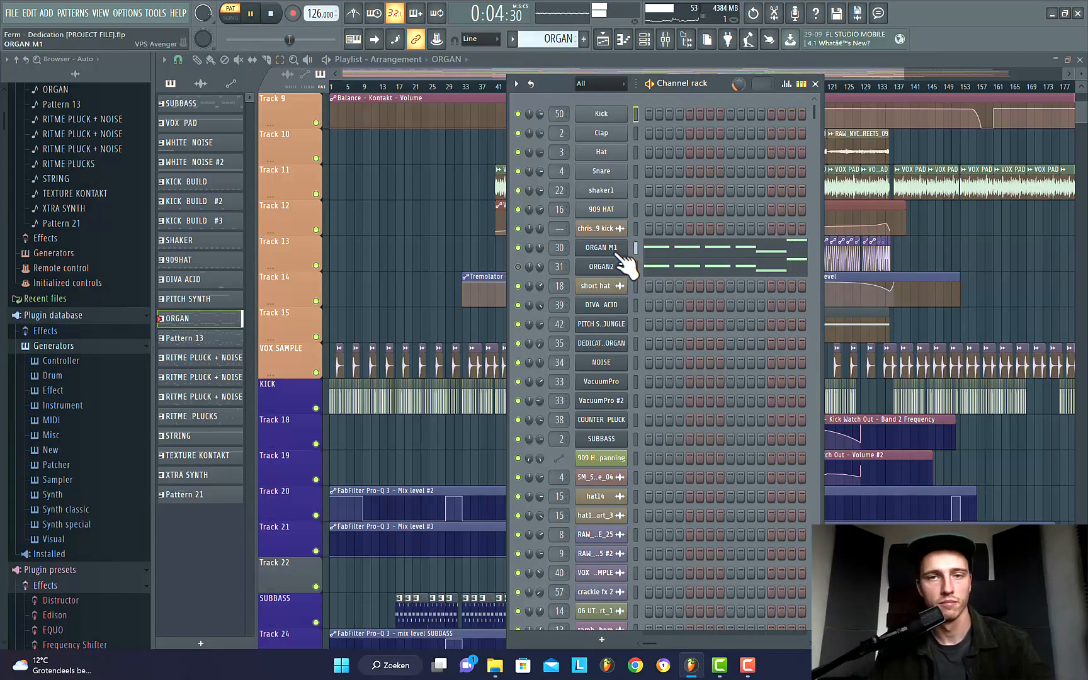
pyautogui.press('space')
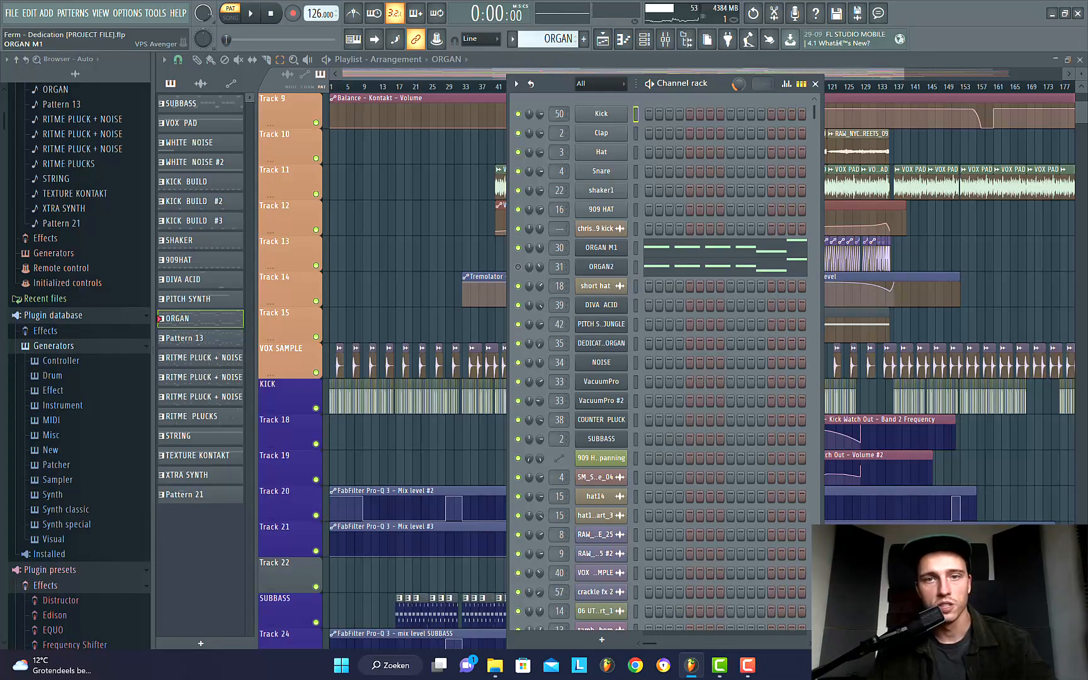
# Step: Open the ORGAN M1 channel's Avenger synth and reposition its window to view the patch
pyautogui.click(601, 247)
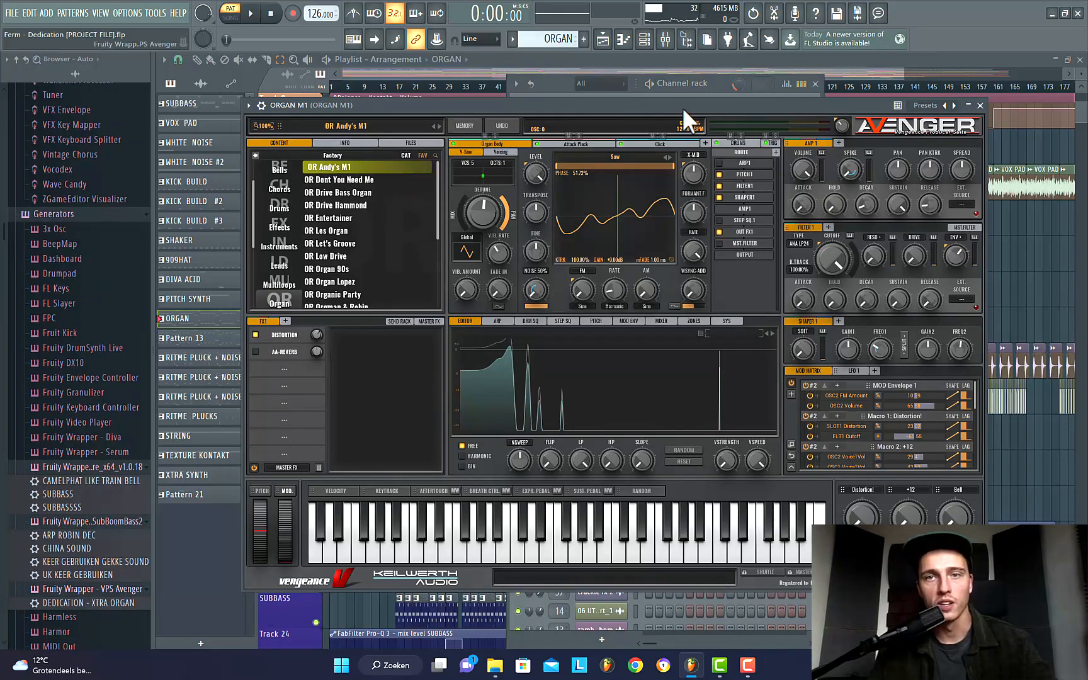
pyautogui.moveTo(683, 107); pyautogui.dragTo(685, 134)
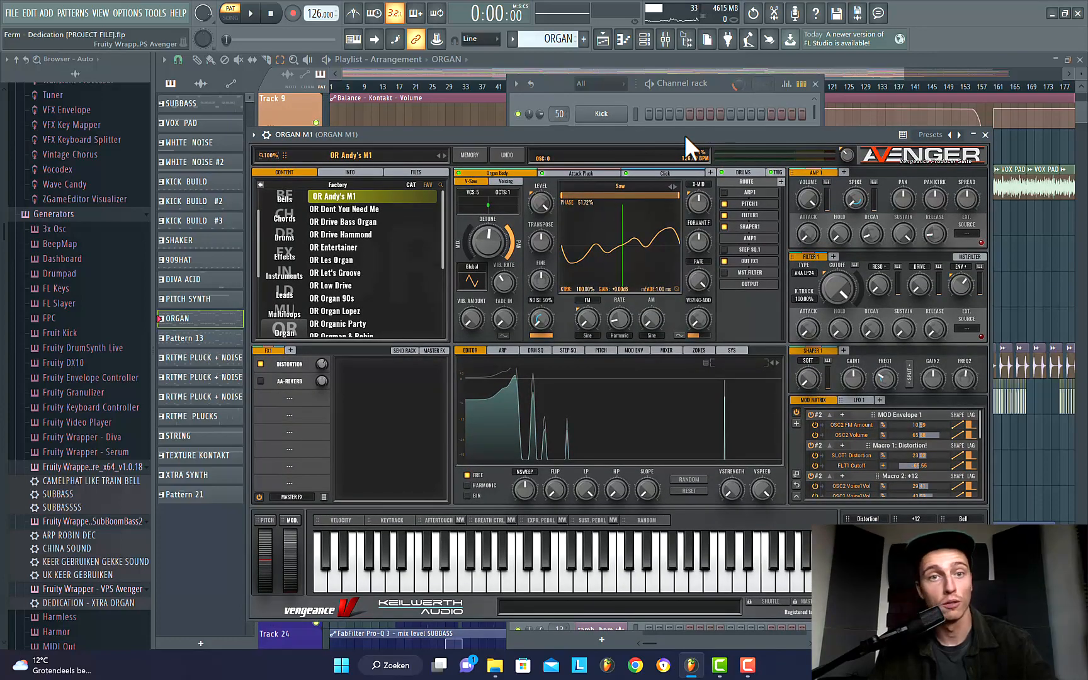
pyautogui.moveTo(685, 134); pyautogui.dragTo(719, 148)
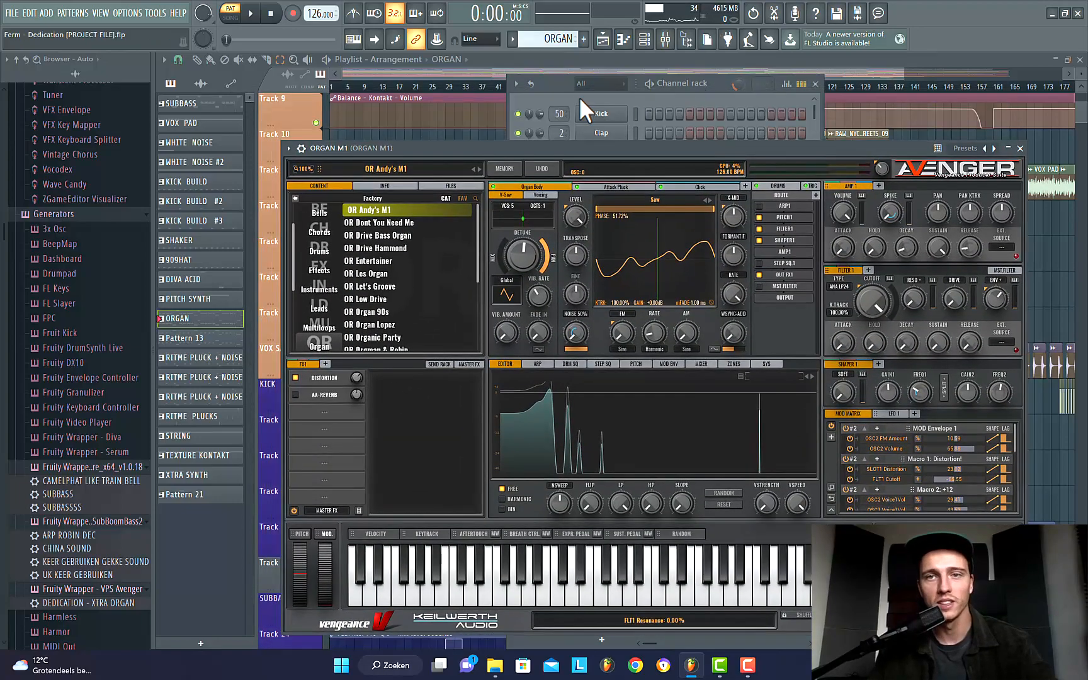
# Step: Audition ORGAN2 with the ORGAN M1 channel muted, unmute ORGAN M1 to hear both organs together, and stop playback
pyautogui.click(558, 80)
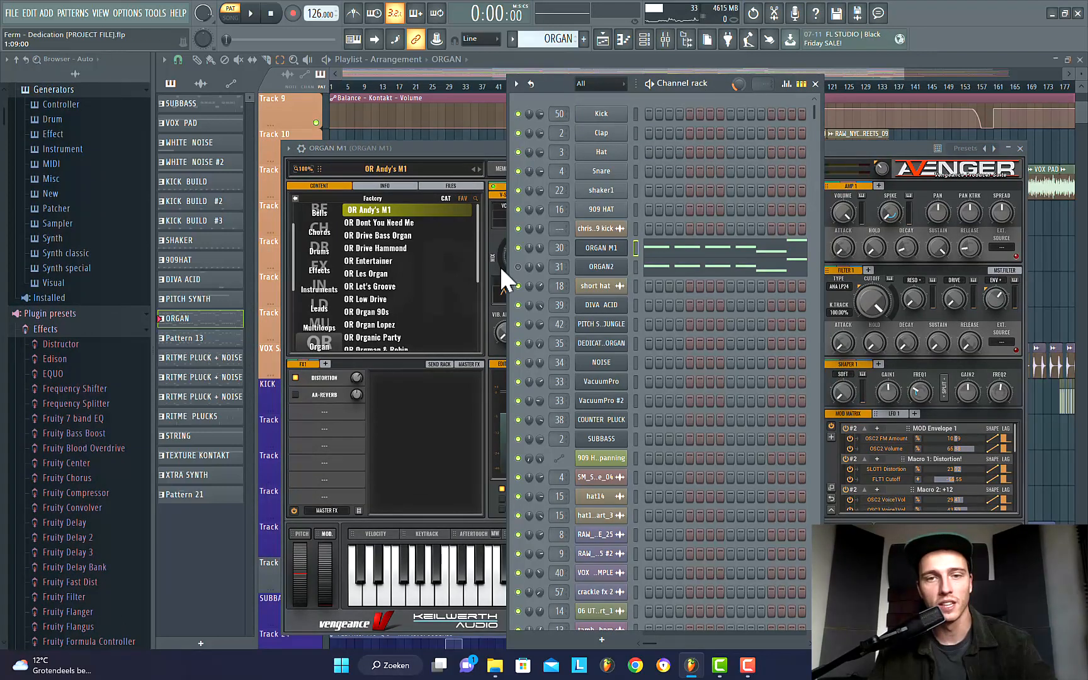
pyautogui.click(518, 248)
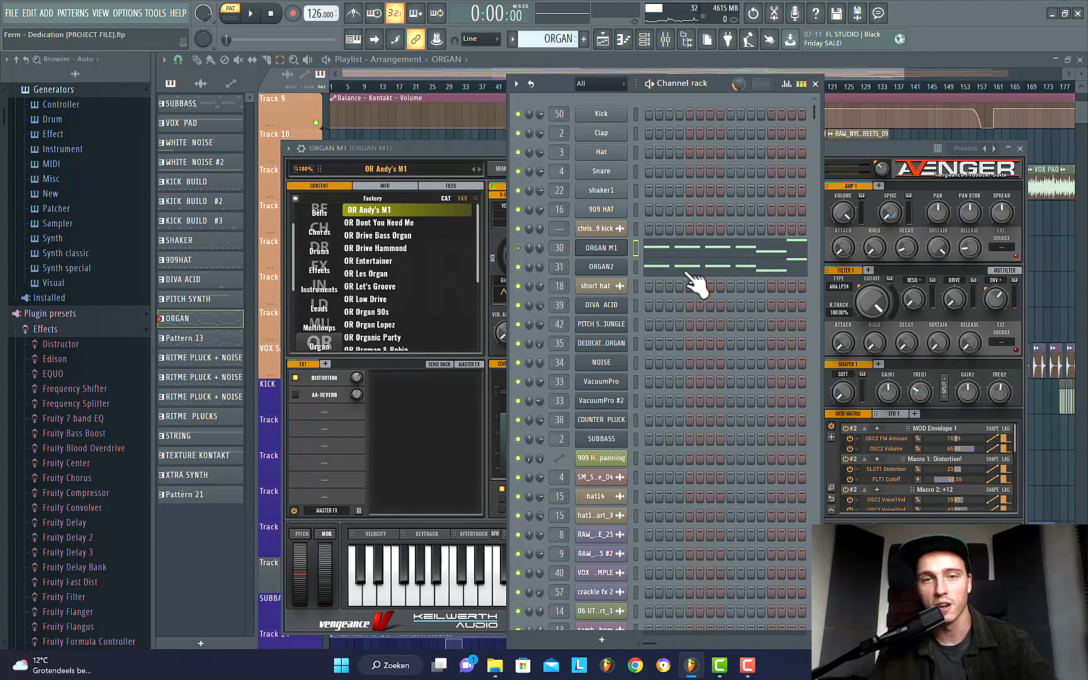
pyautogui.press('space')
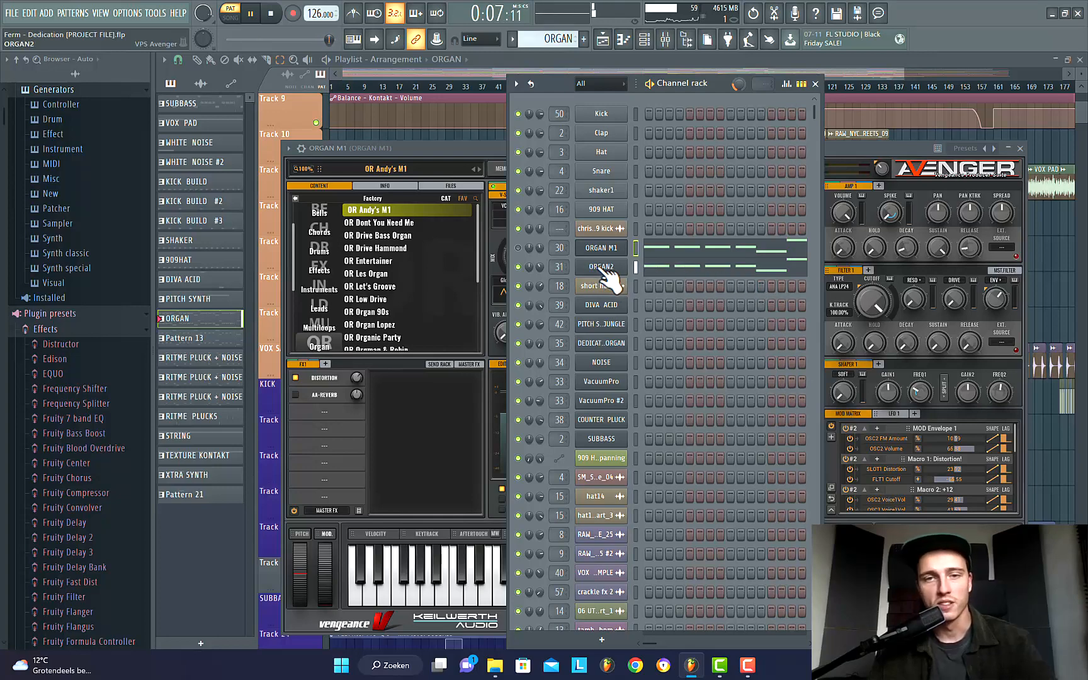
pyautogui.click(518, 248)
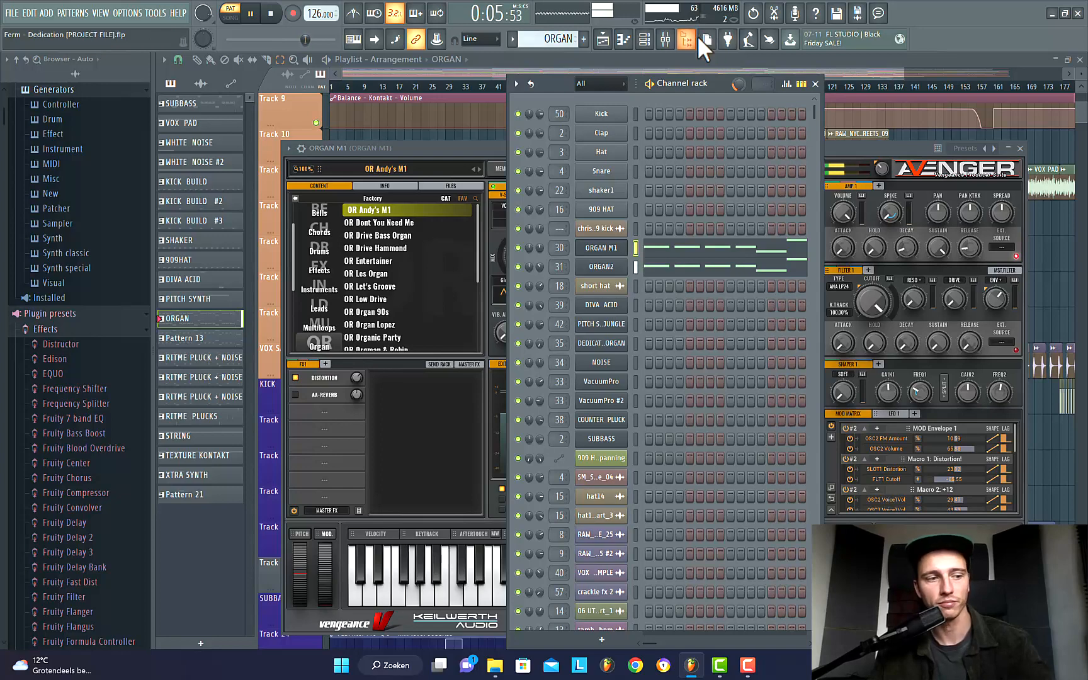
pyautogui.press('space')
# Step: Show the mixer and inspect the FabFilter Pro-Q 3 curve on the ORGAN M1 track
pyautogui.click(666, 42)
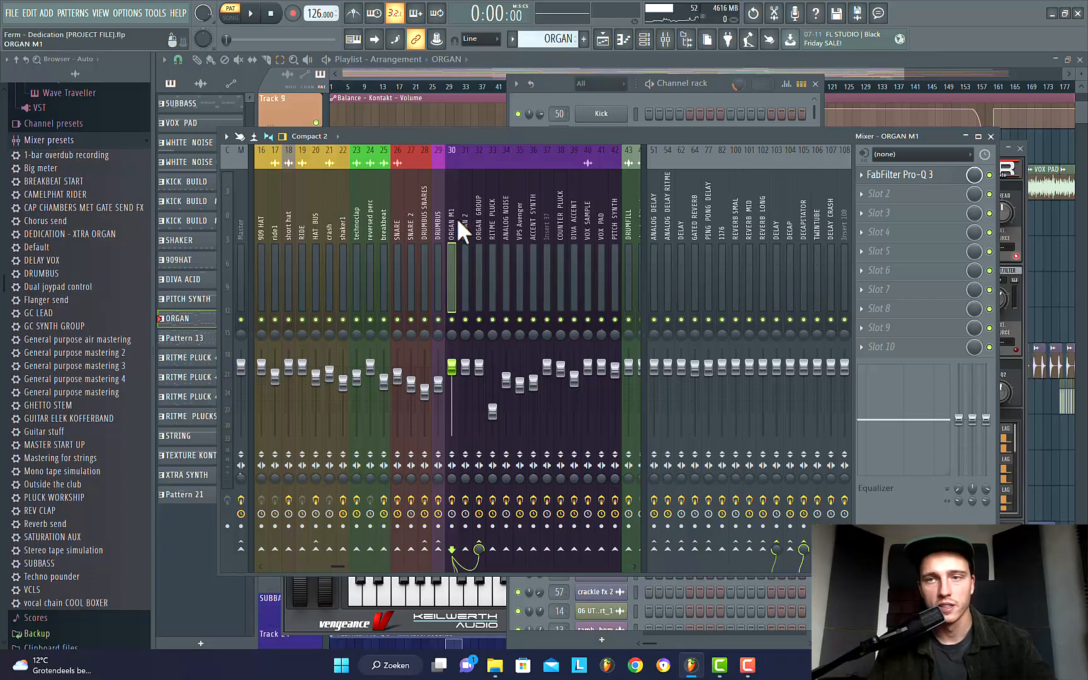
pyautogui.click(942, 181)
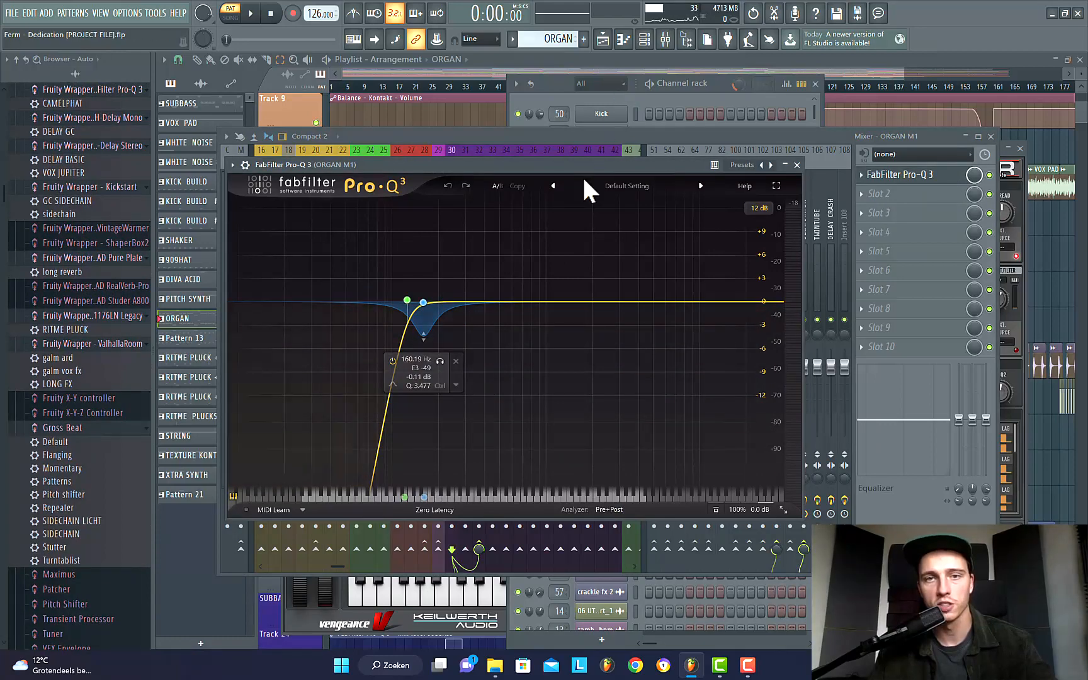
pyautogui.moveTo(449, 169); pyautogui.dragTo(490, 120)
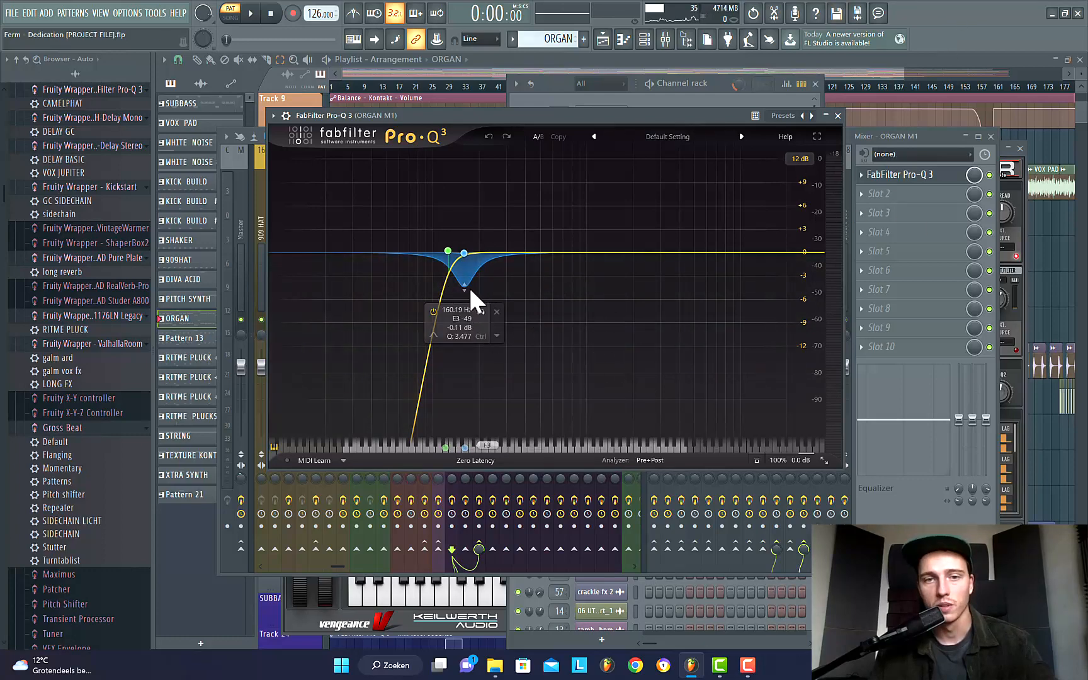
# Step: Inspect the FabFilter Pro-Q 3 curve on the ORGAN 2 mixer track and return to the mixer
pyautogui.click(934, 137)
pyautogui.click(464, 214)
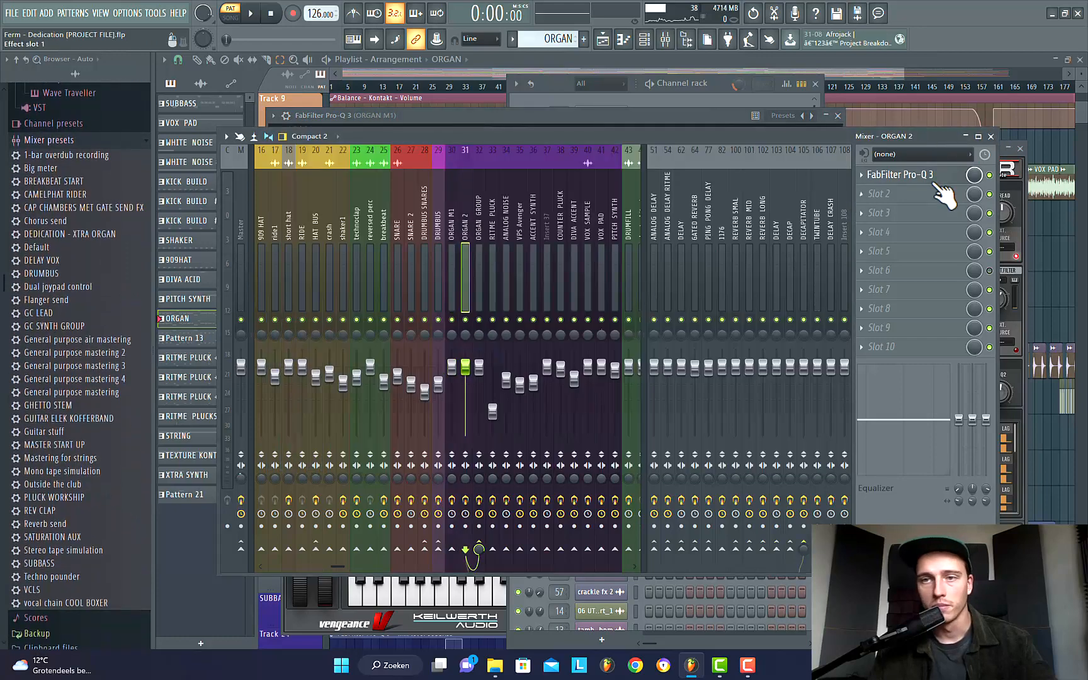
pyautogui.click(938, 177)
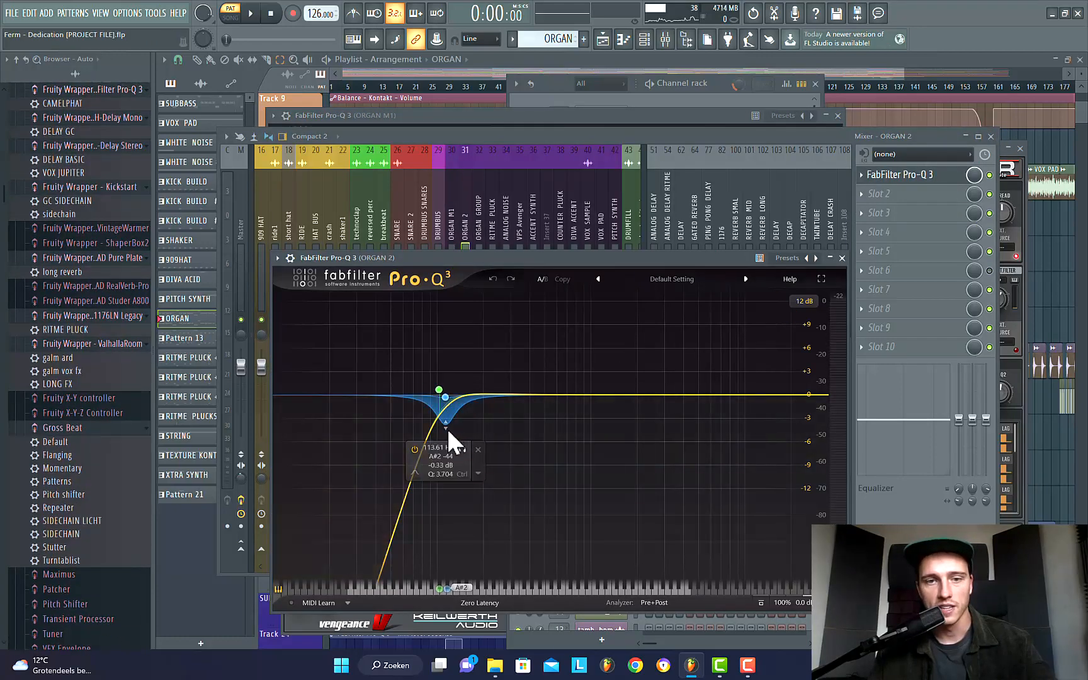
pyautogui.click(880, 167)
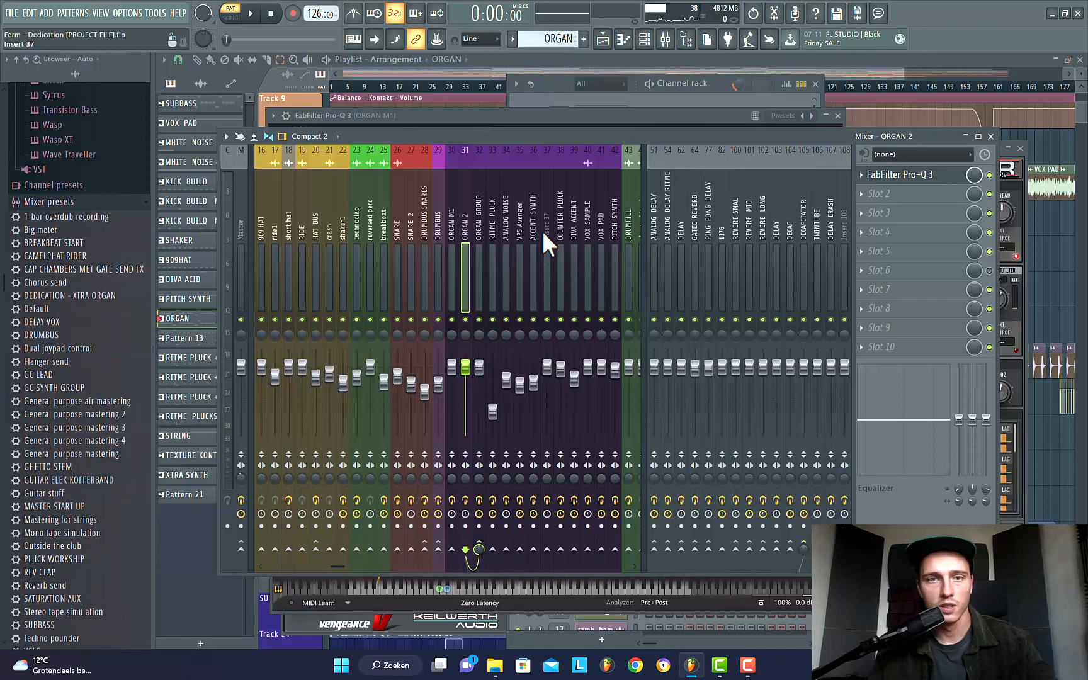
# Step: Play the pattern and inspect the UAD UA 1176LN Legacy and UAD Teletronix LA-2A Silver compressors on the ORGAN GROUP track
pyautogui.click(480, 227)
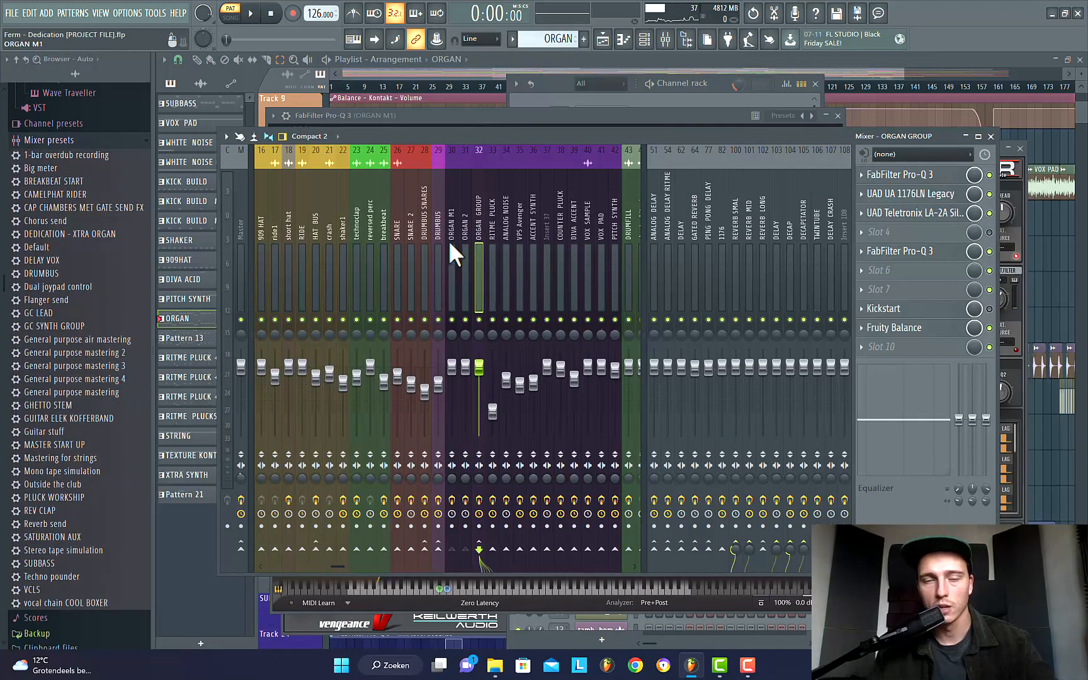
pyautogui.press('space')
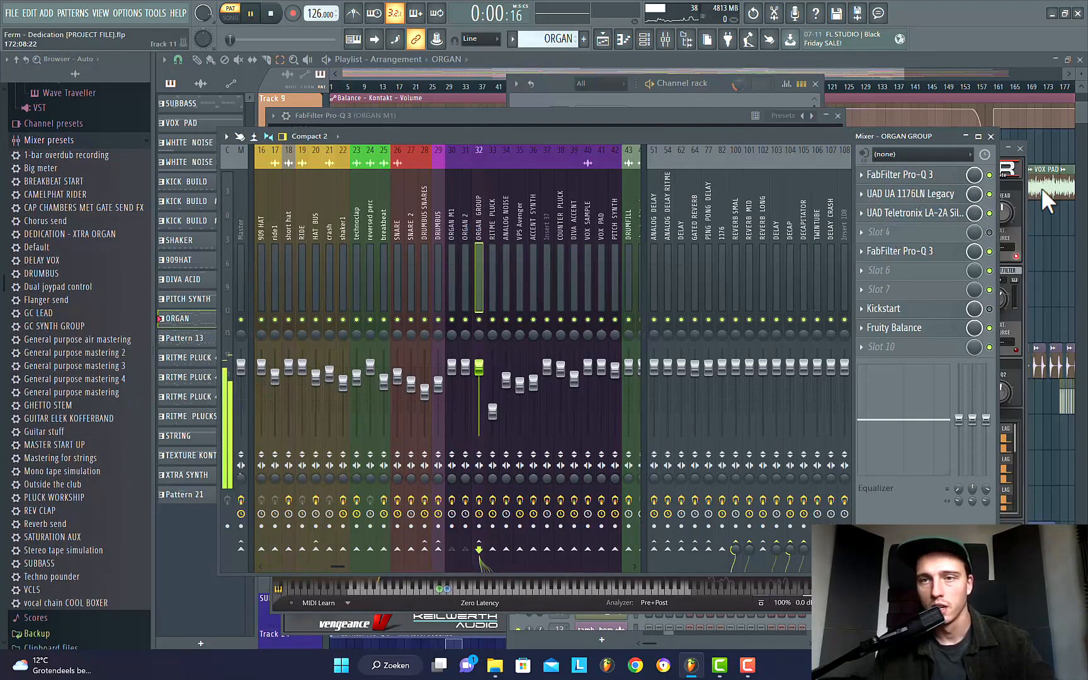
pyautogui.click(919, 196)
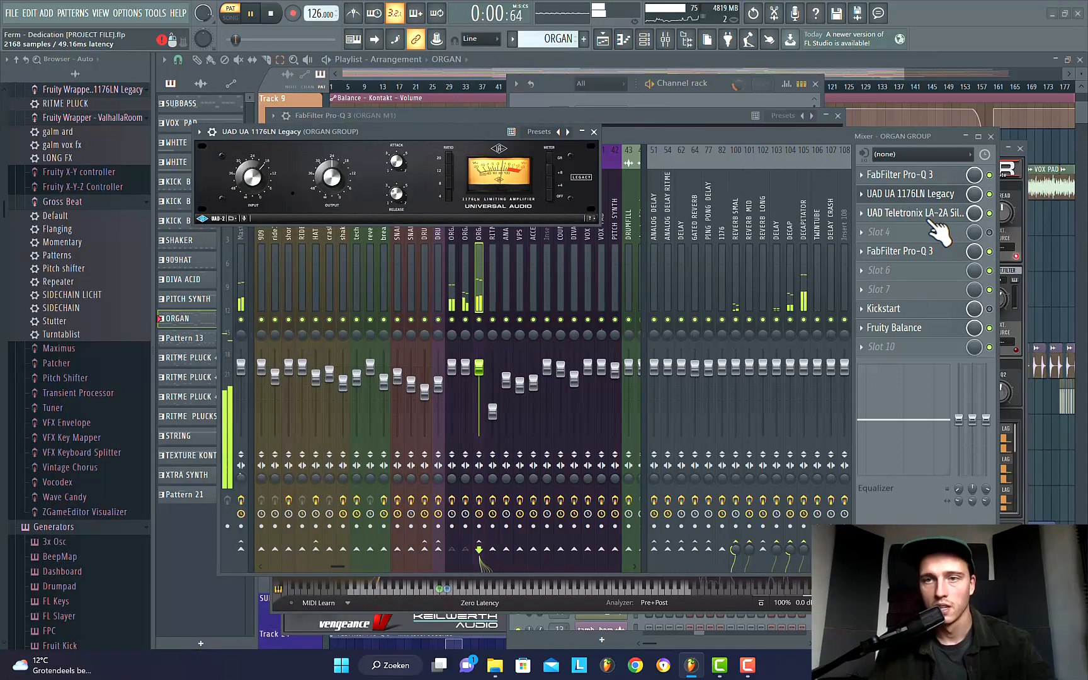
pyautogui.click(933, 214)
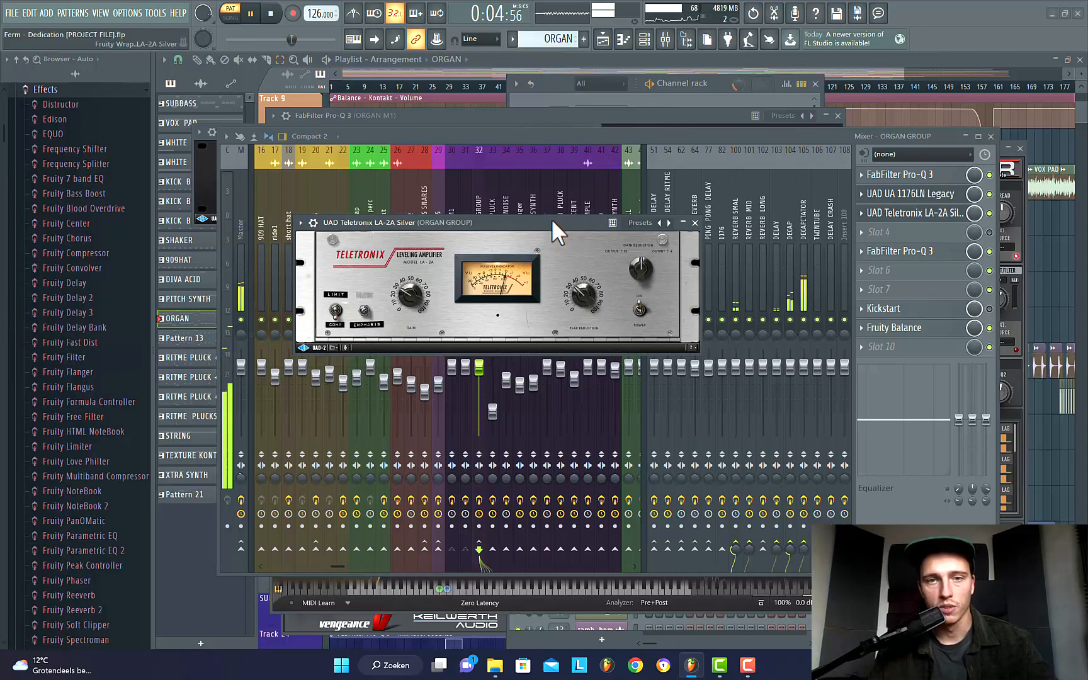
pyautogui.moveTo(552, 218); pyautogui.dragTo(539, 182)
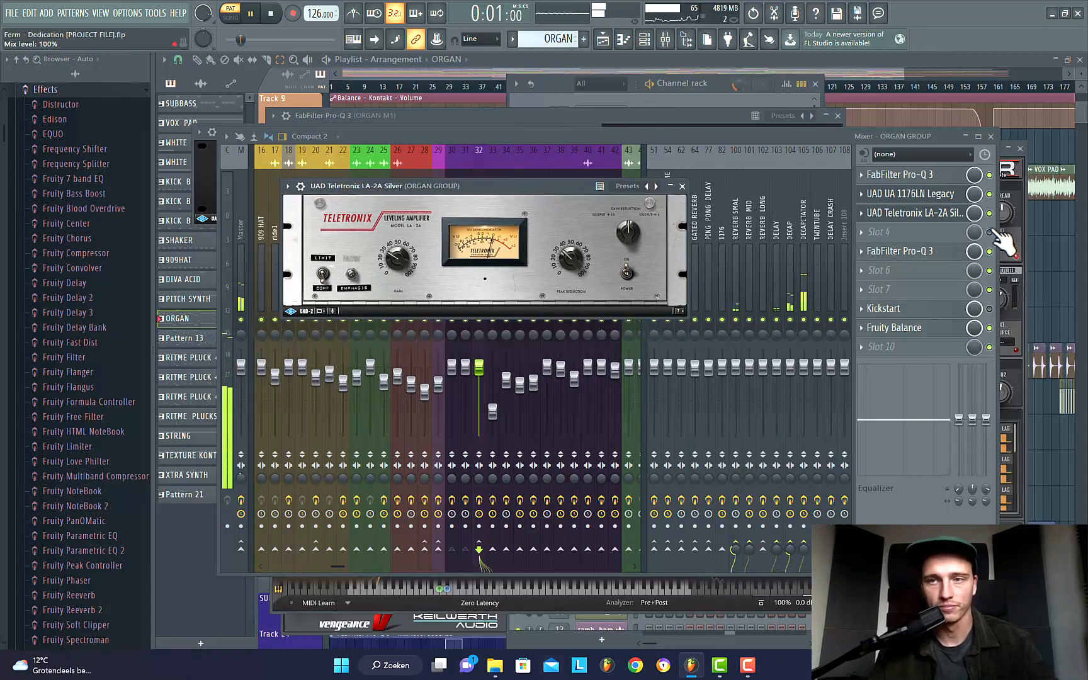
# Step: Bypass the 1176LN and LA-2A compressors on ORGAN GROUP, then re-enable both to compare the sound
pyautogui.click(989, 213)
pyautogui.click(990, 195)
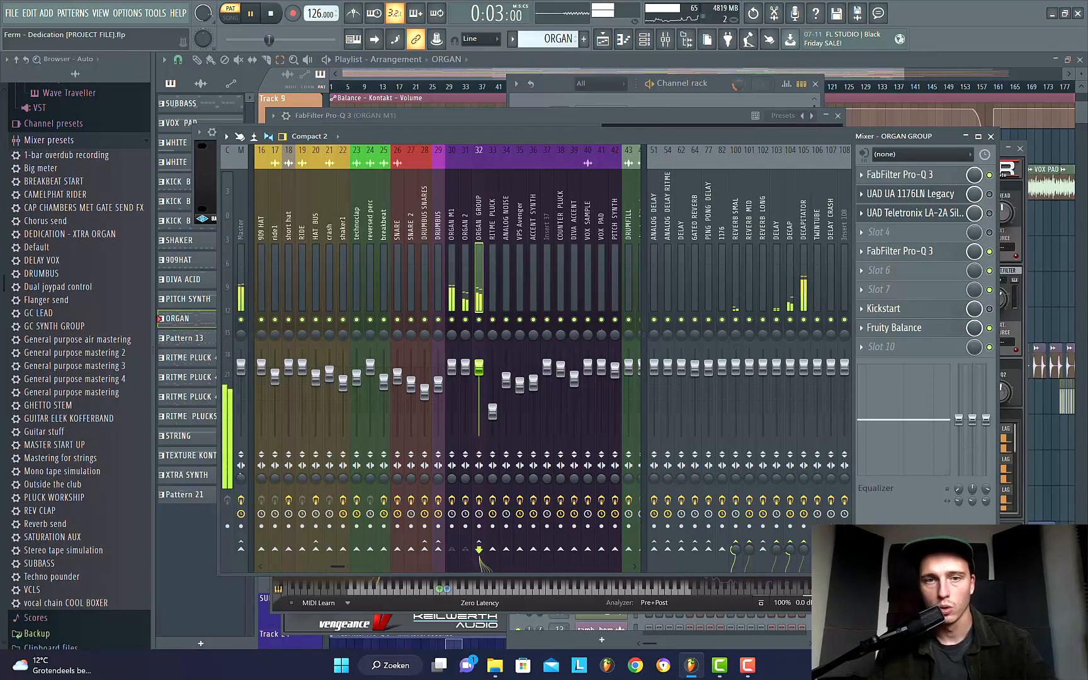
pyautogui.click(990, 213)
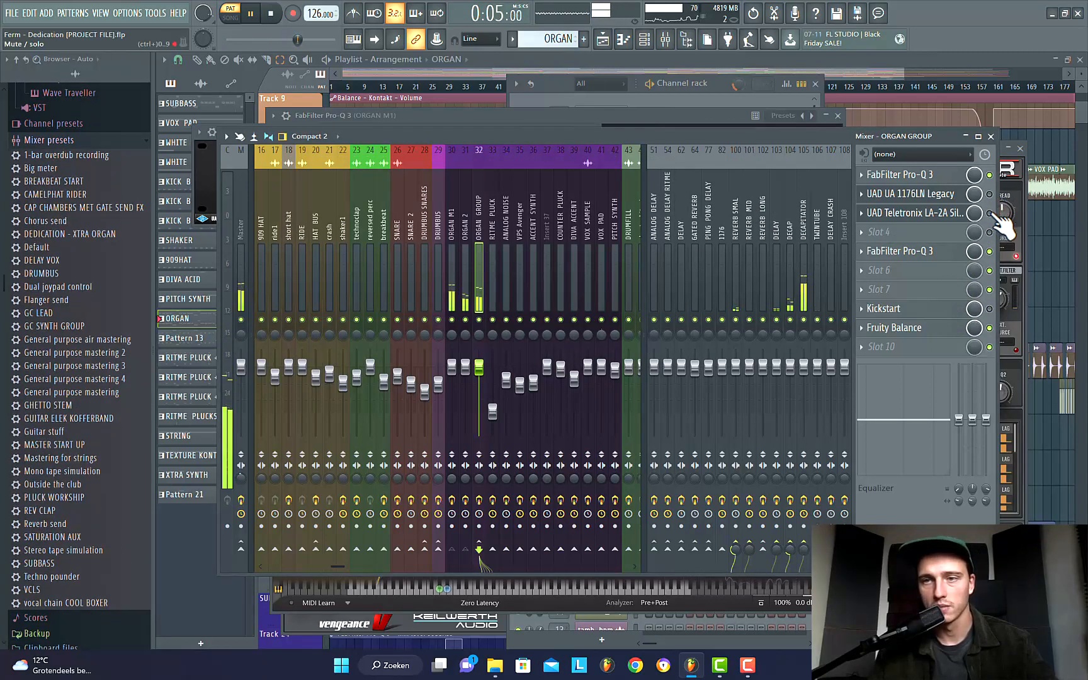
pyautogui.click(989, 194)
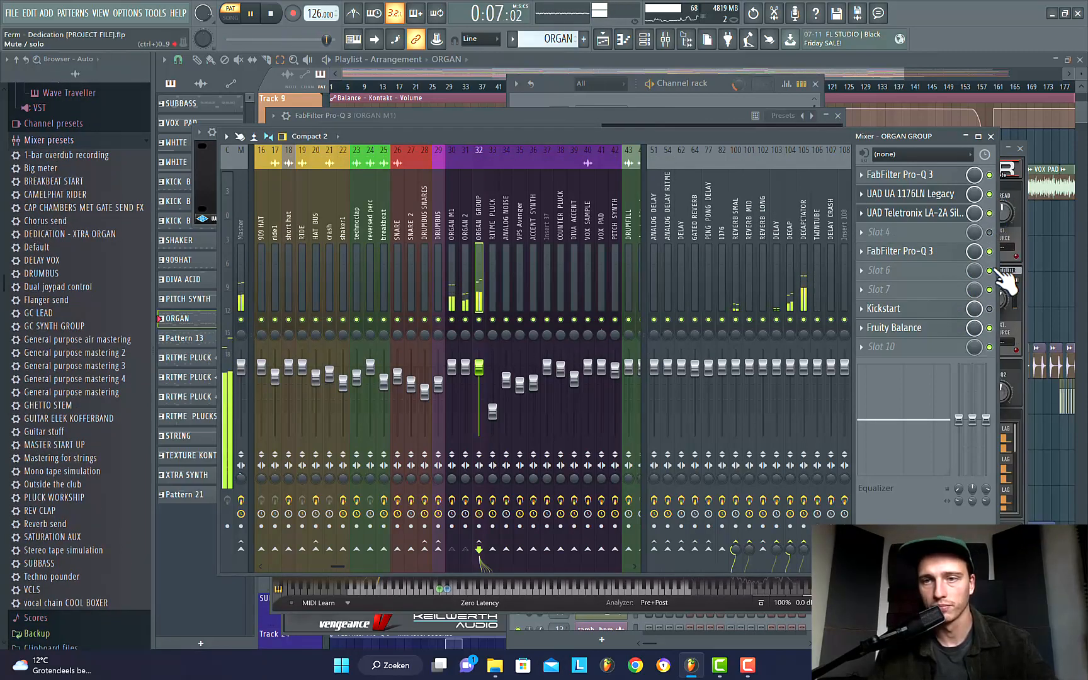
# Step: Inspect the second FabFilter Pro-Q 3 on ORGAN GROUP, placed after the compressors, and close it
pyautogui.click(936, 252)
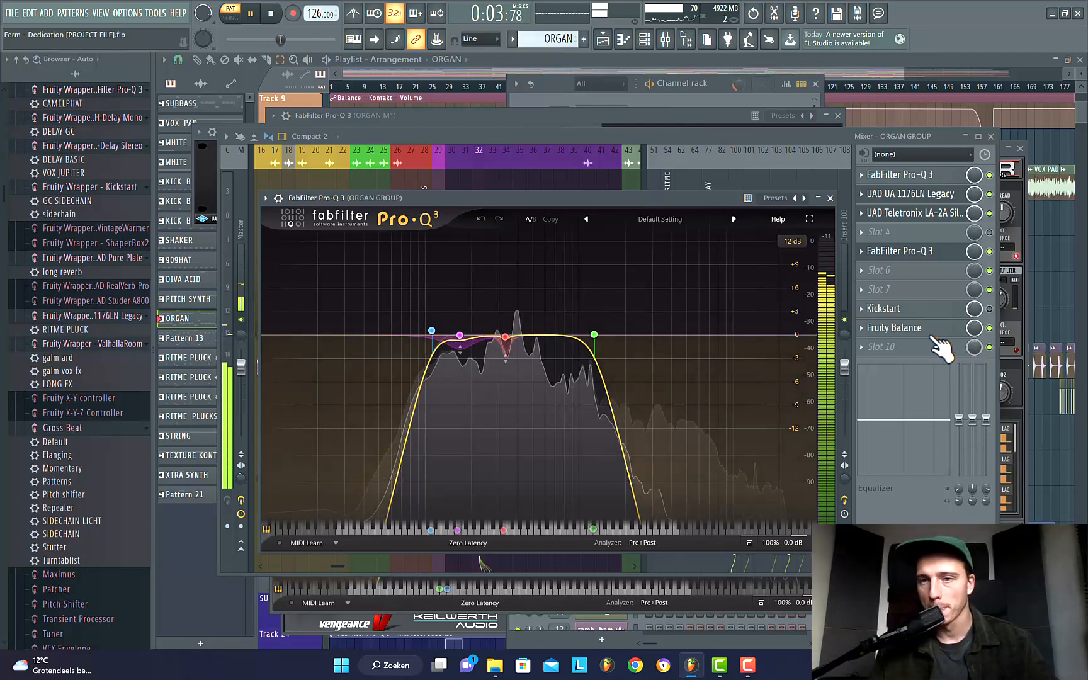
pyautogui.click(830, 198)
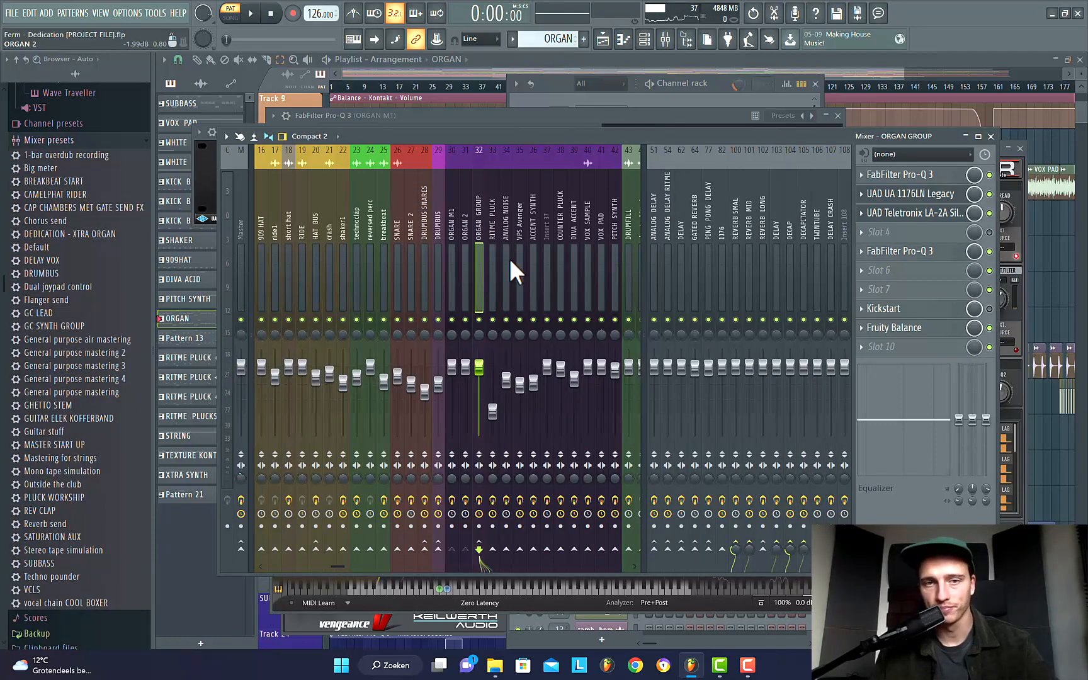
# Step: Play the pattern and examine the DECAPITATOR track's effects and the ORGAN M1 track's send routing
pyautogui.press('space')
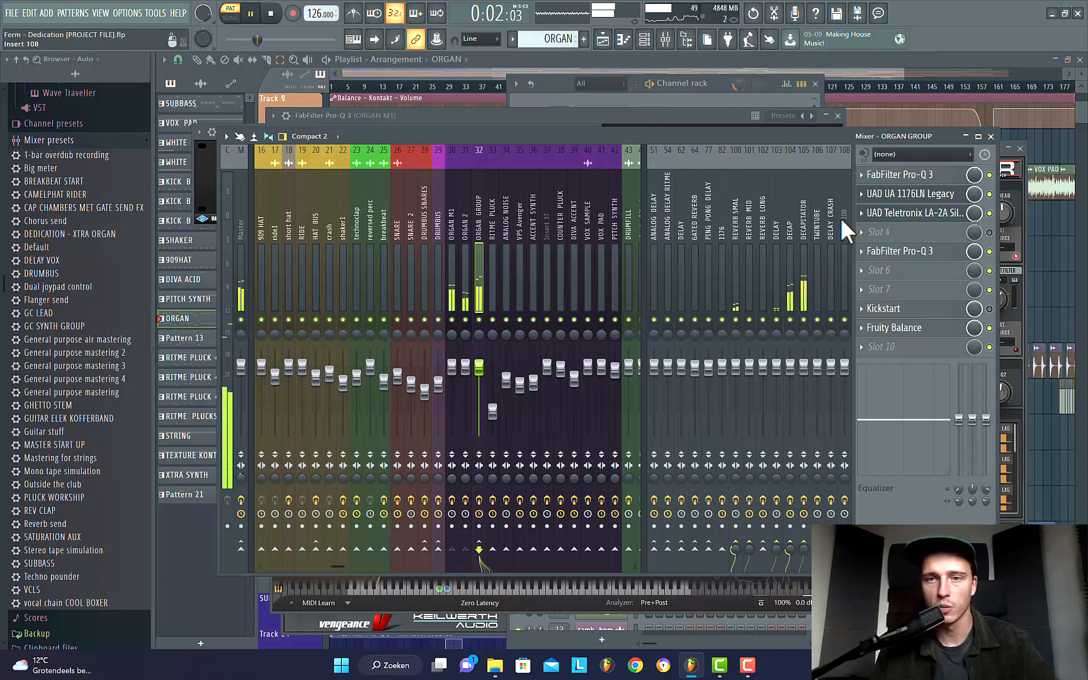
pyautogui.click(804, 230)
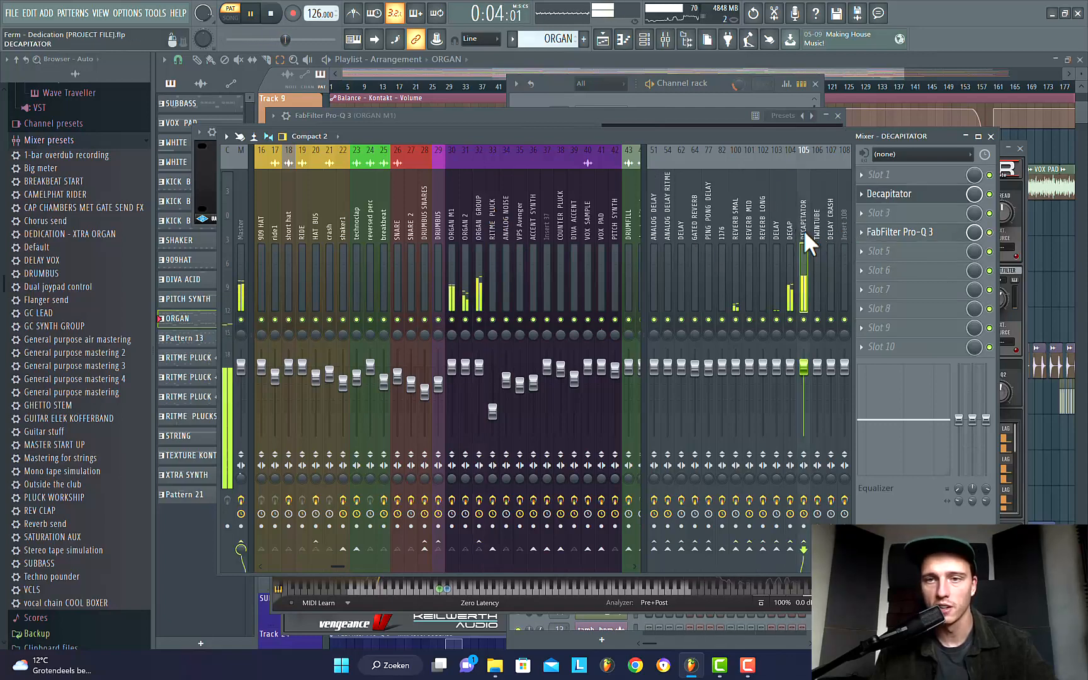
pyautogui.click(454, 215)
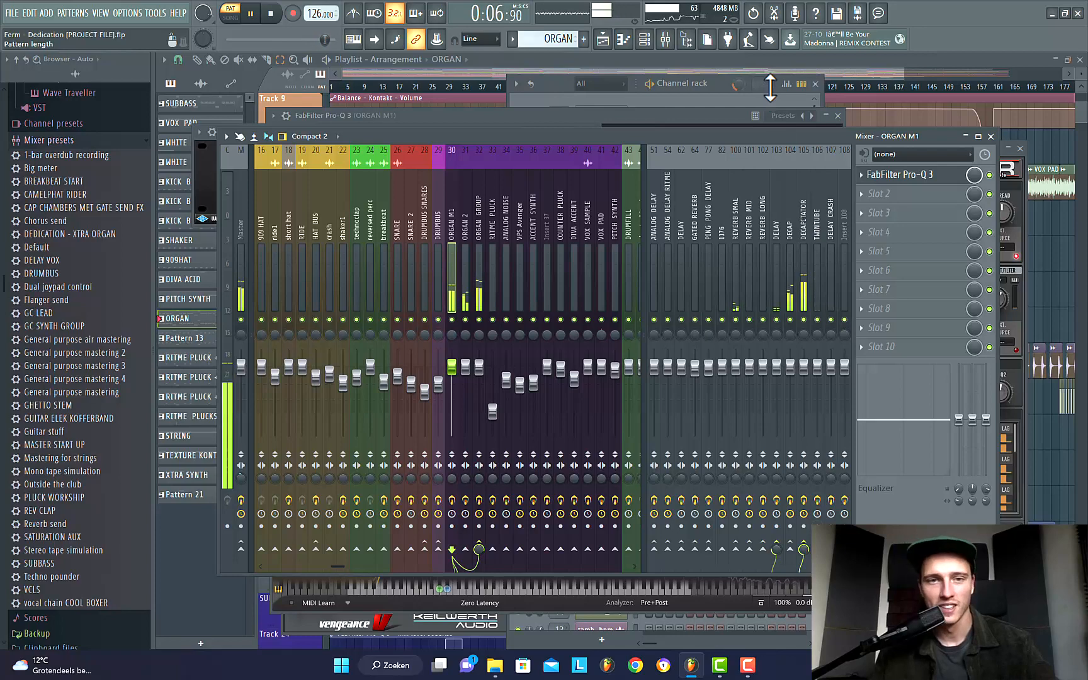
# Step: Set the ORGAN GROUP track's send to DECAP to 0%
pyautogui.click(481, 228)
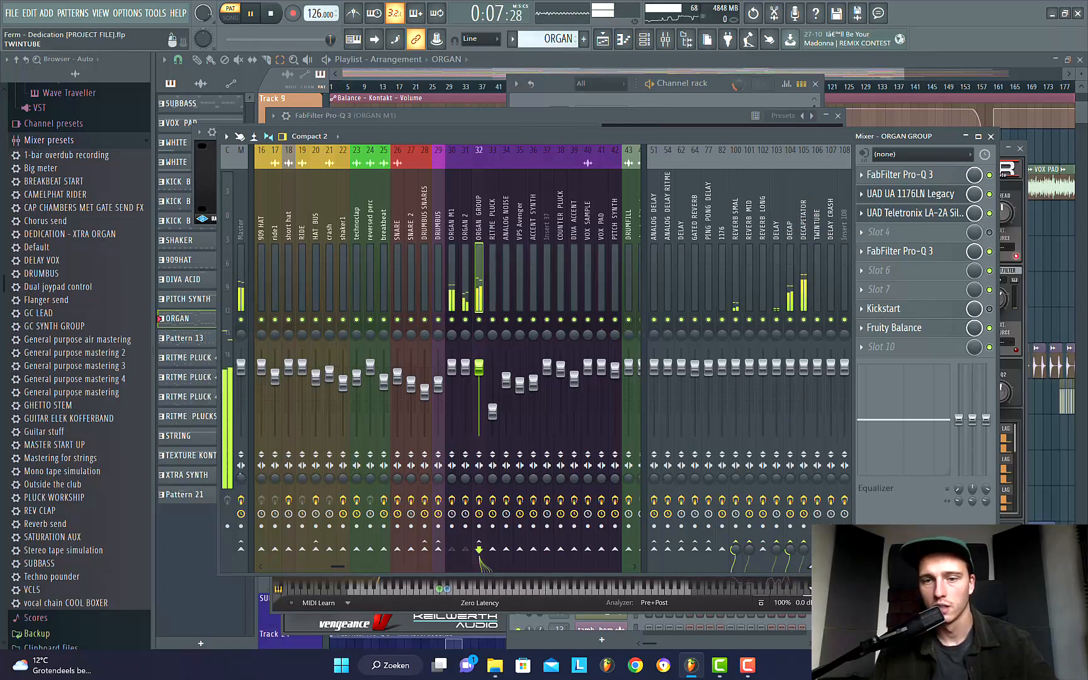
pyautogui.moveTo(791, 553); pyautogui.dragTo(790, 586)
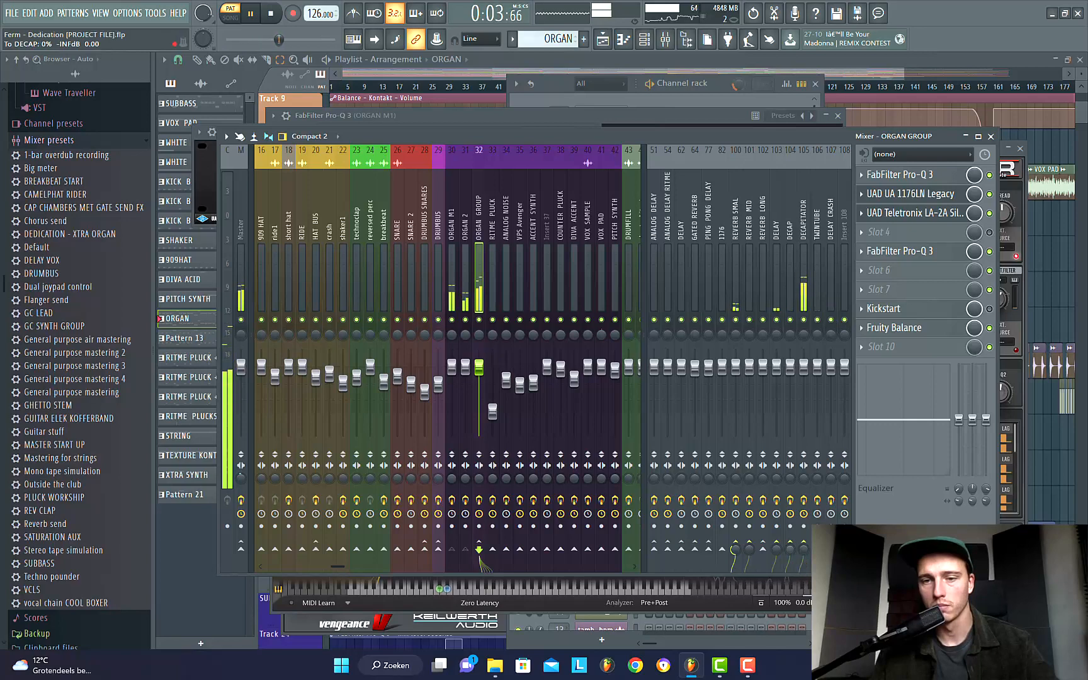
# Step: Raise the ORGAN GROUP track's send to DECAP again and select the ORGAN M1 track
pyautogui.moveTo(791, 586); pyautogui.dragTo(755, 340)
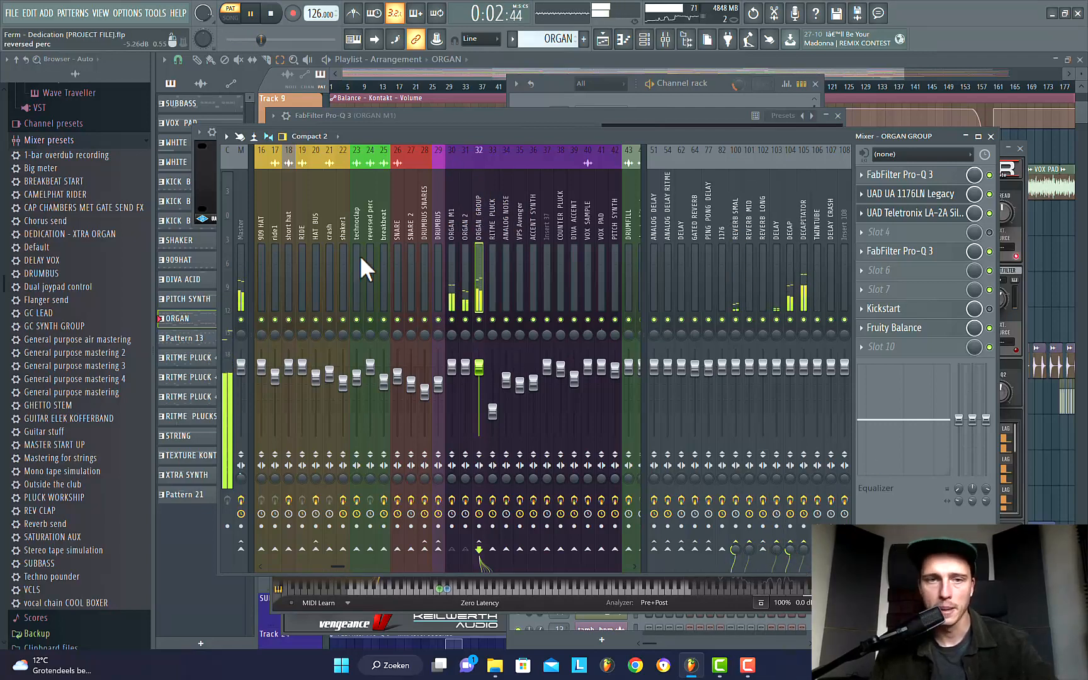
pyautogui.click(455, 226)
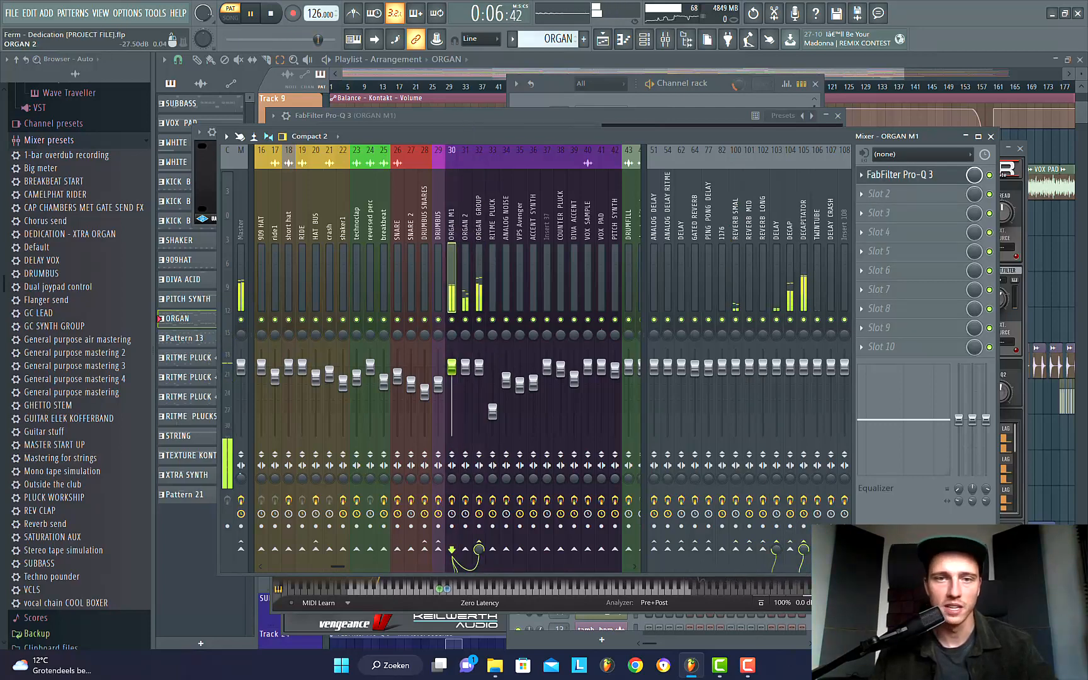
# Step: Open the SUBBASS pattern from the playlist in the piano roll
pyautogui.click(674, 57)
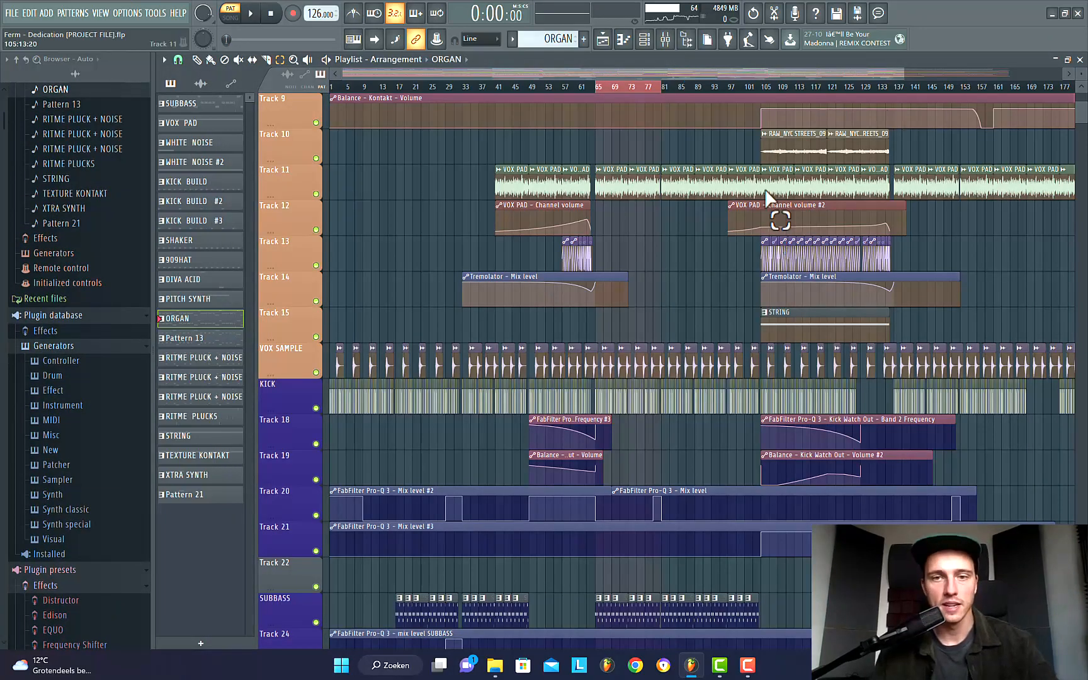
pyautogui.scroll(-4, 630, 206)
pyautogui.scroll(-5, 623, 202)
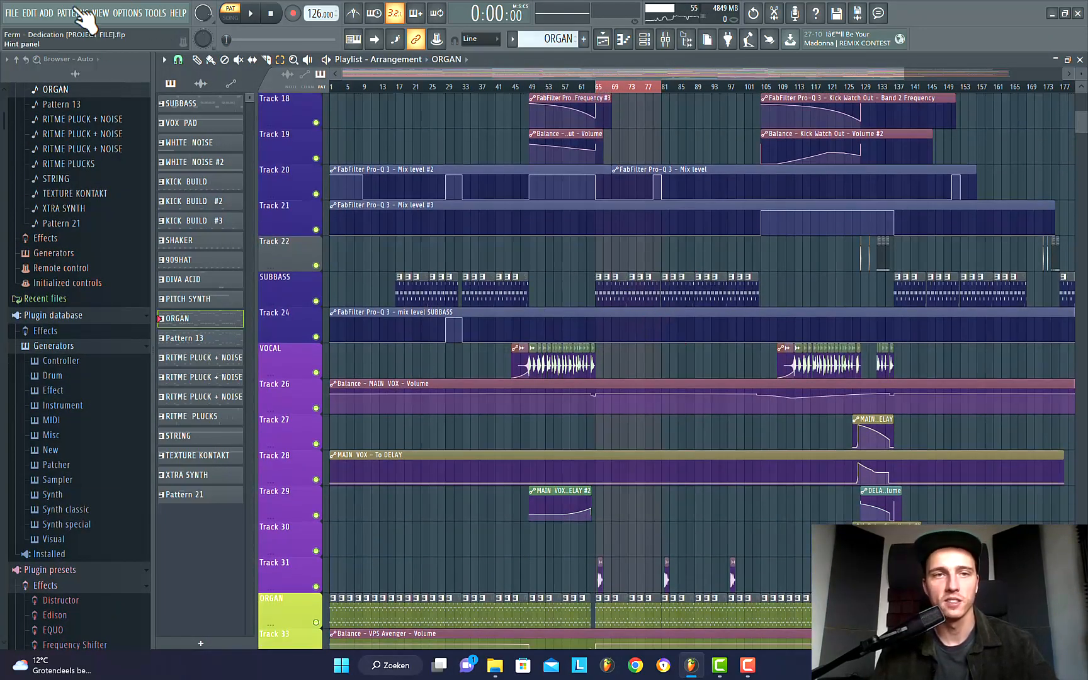
pyautogui.doubleClick(605, 288)
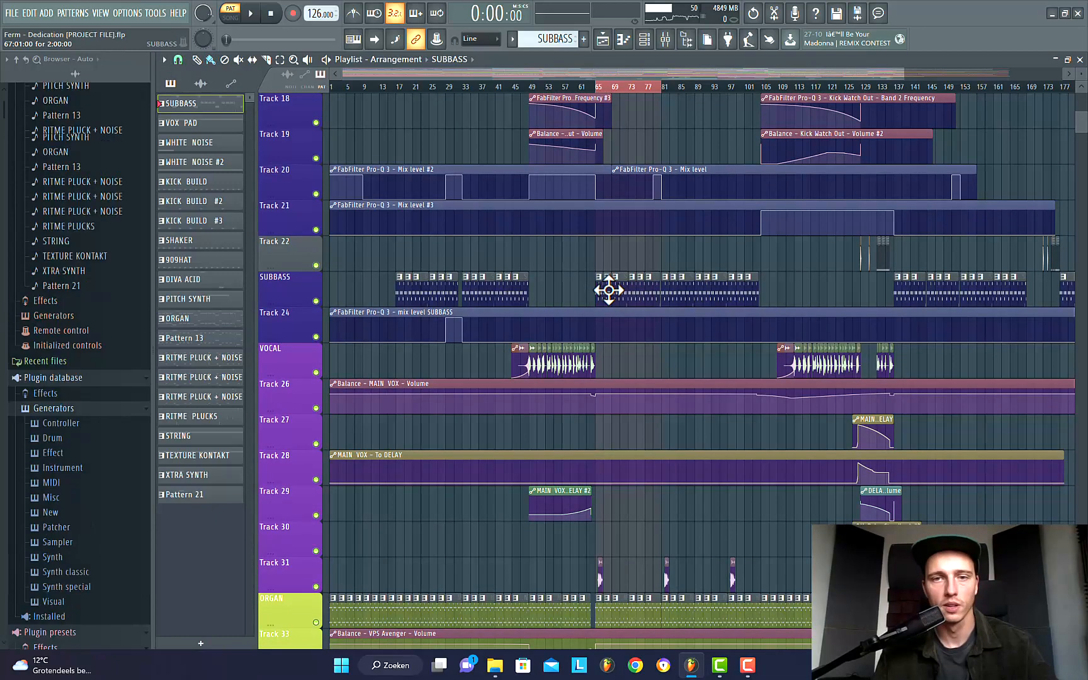
# Step: Display the SUBBASS track's effects in the mixer and open its first FabFilter Pro-Q 3
pyautogui.click(667, 40)
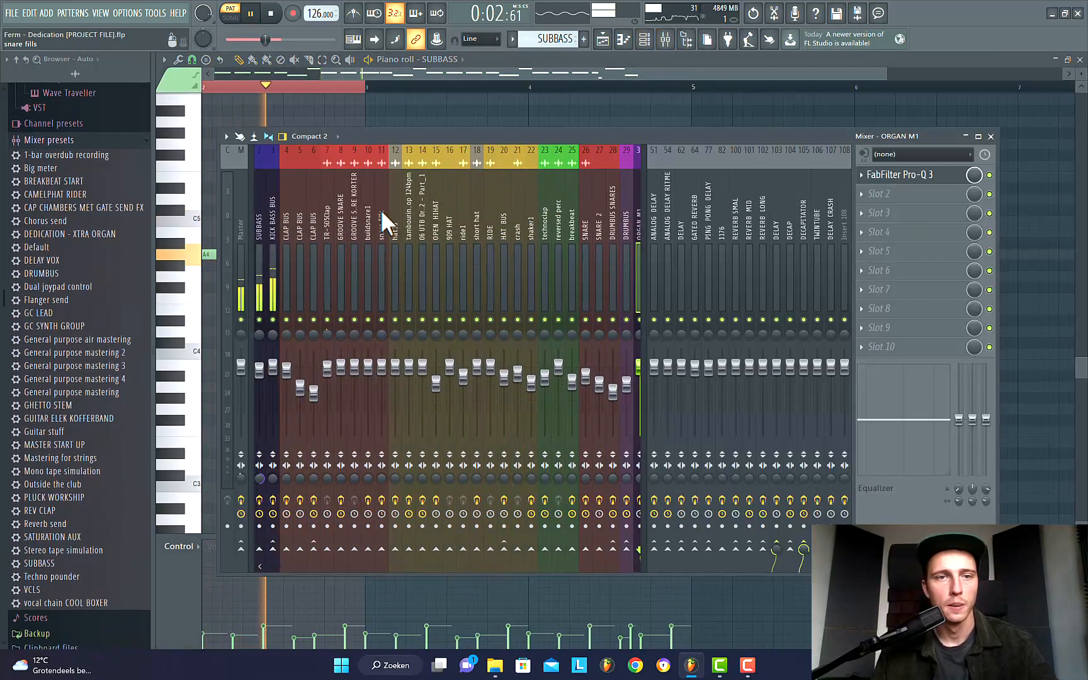
pyautogui.click(261, 223)
pyautogui.click(274, 225)
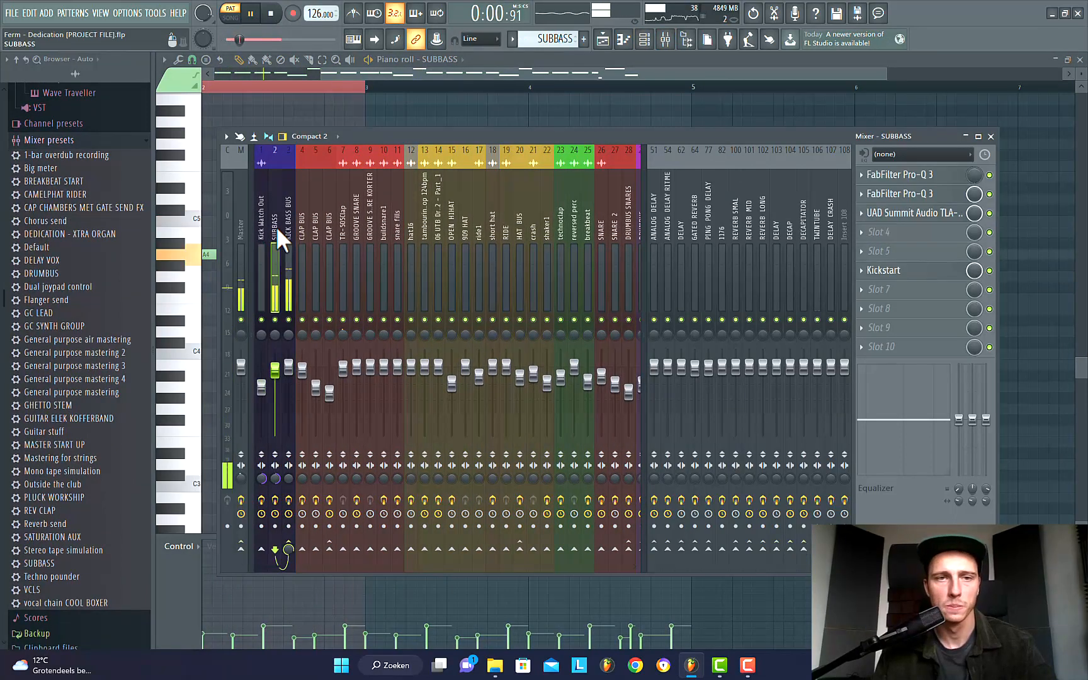
pyautogui.click(939, 175)
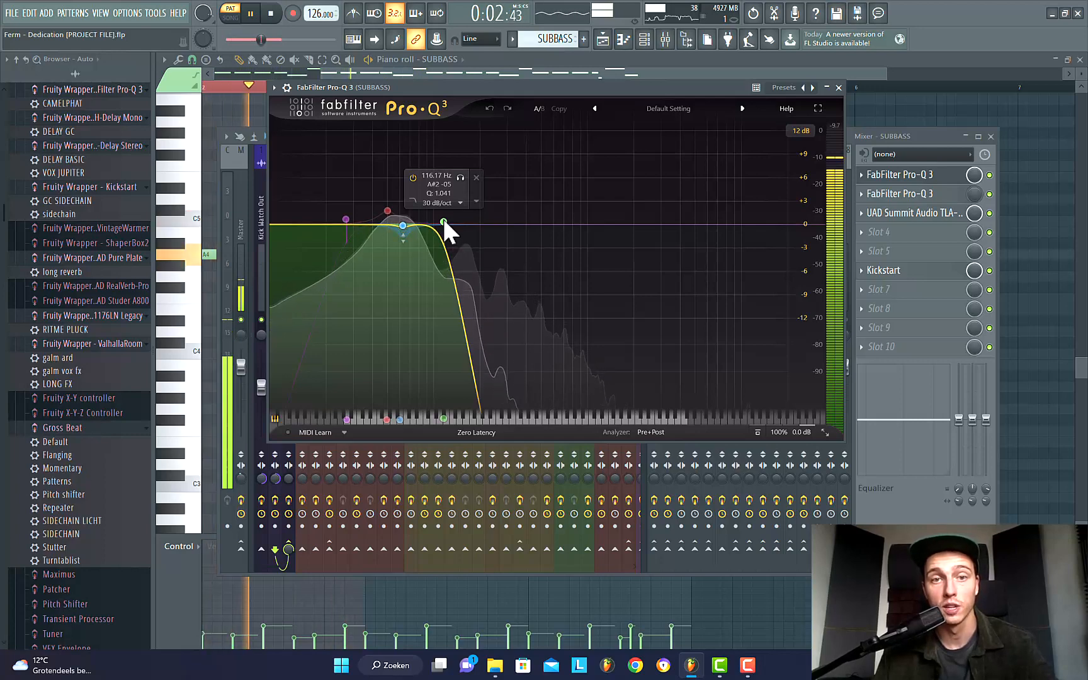
# Step: Try the SUBBASS Pro-Q 3 high-cut band at 13982 Hz and back at 124.59 Hz, and undo the last change
pyautogui.moveTo(444, 222); pyautogui.dragTo(770, 223)
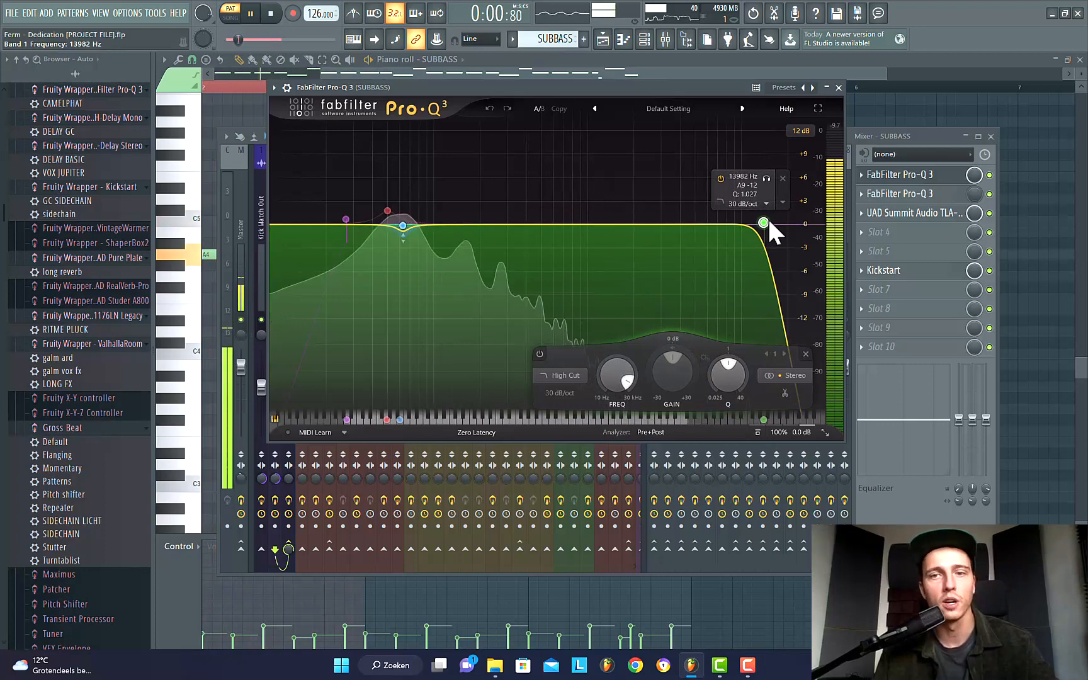
pyautogui.moveTo(768, 224); pyautogui.dragTo(453, 218)
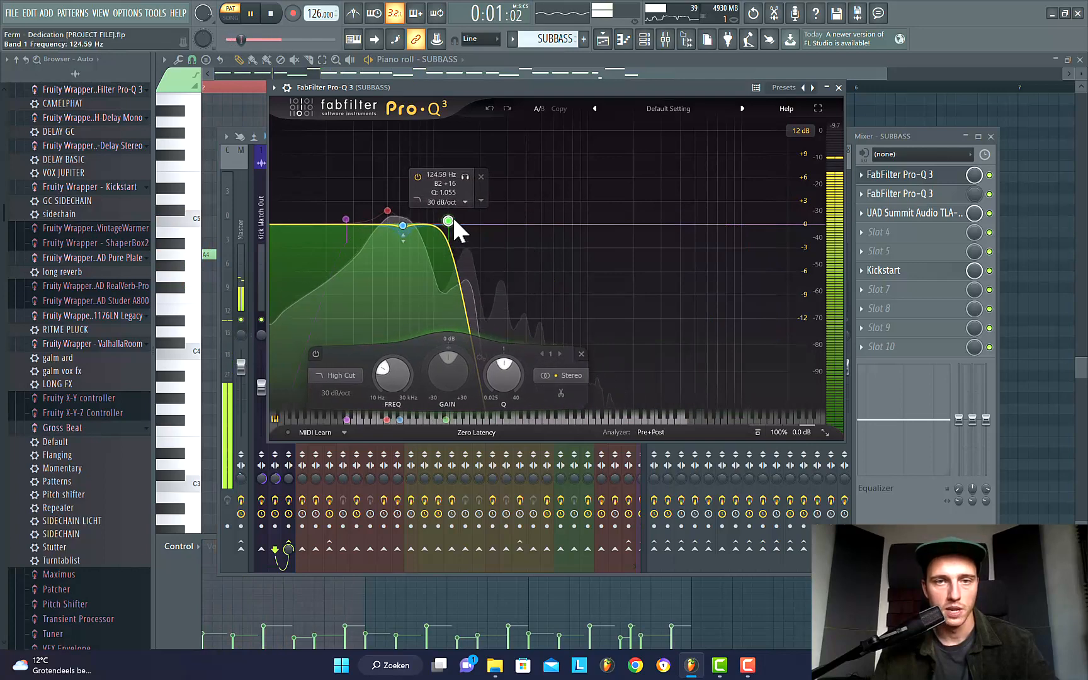
pyautogui.click(489, 109)
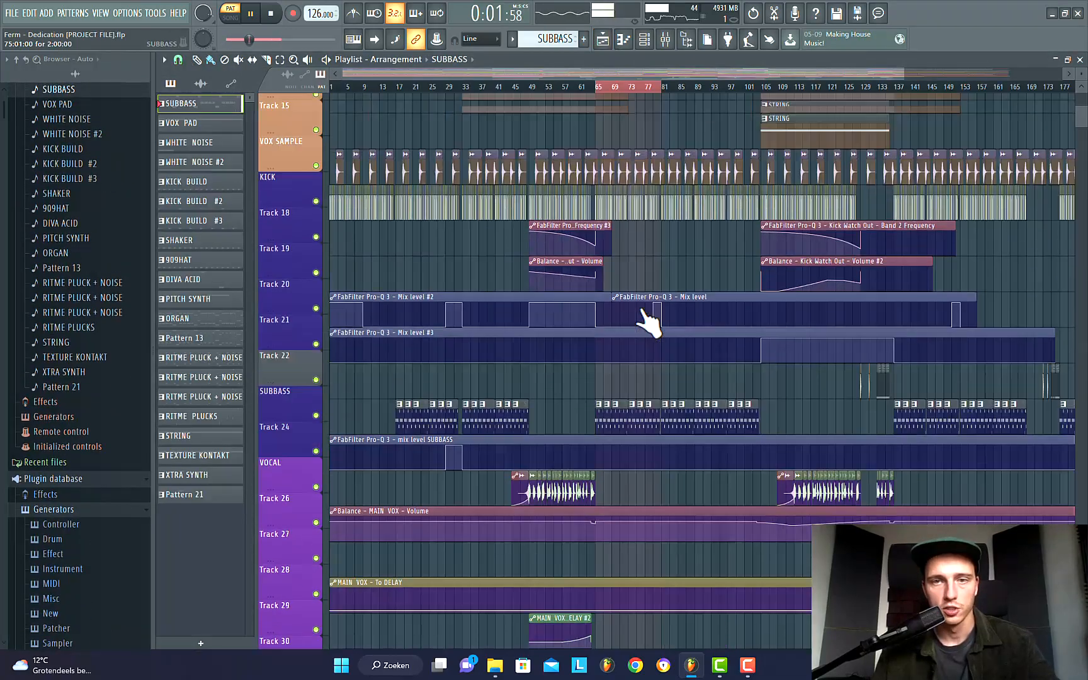
# Step: Switch playback from pattern to song mode and play the arrangement from the selected section at bar 65
pyautogui.scroll(2, 653, 317)
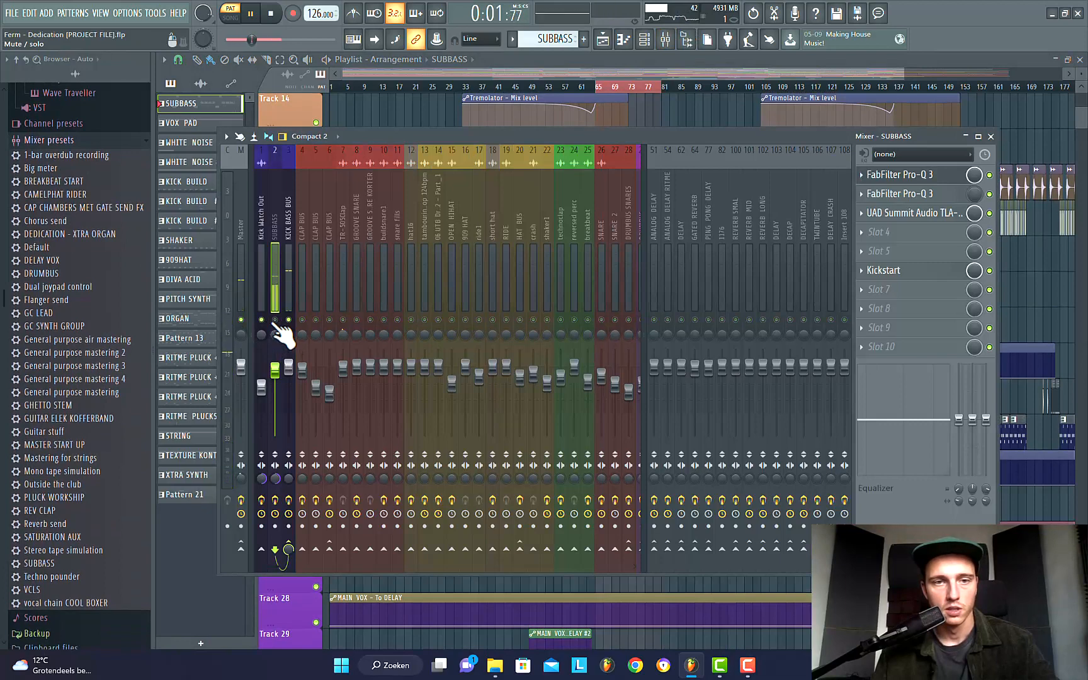
pyautogui.scroll(-5, 578, 187)
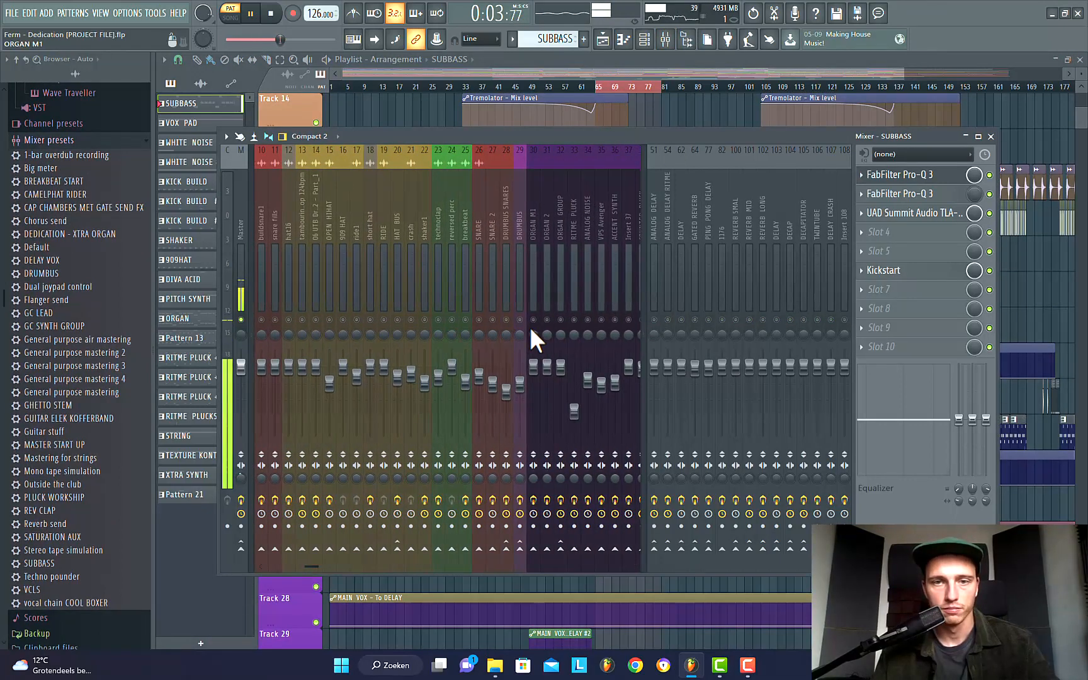
pyautogui.click(666, 40)
pyautogui.scroll(-3, 645, 350)
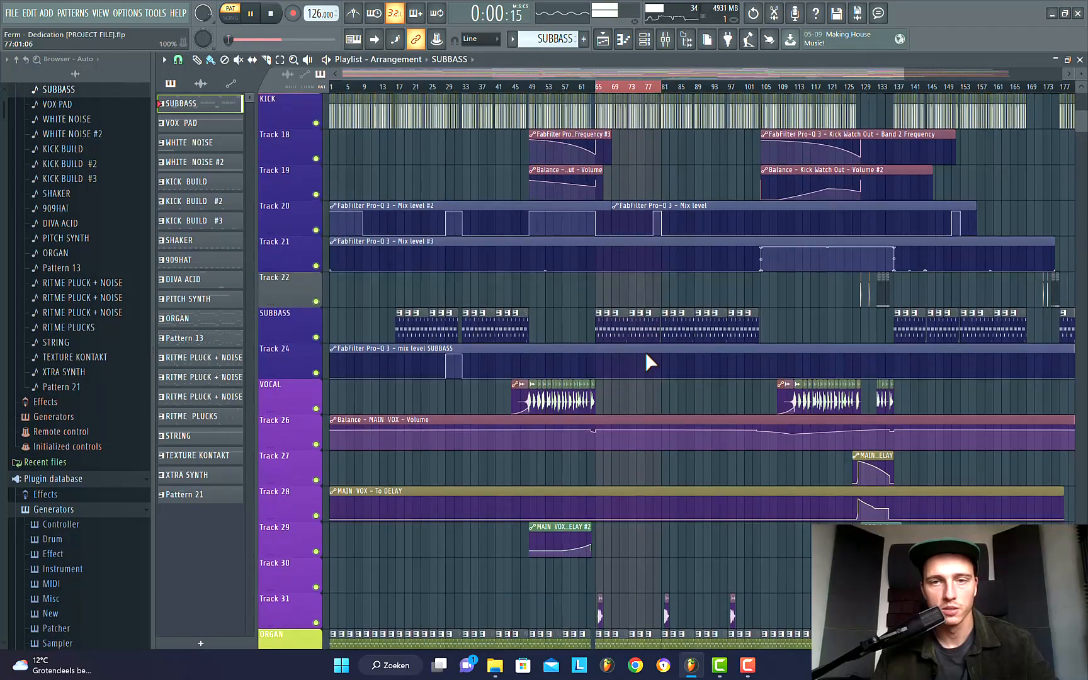
pyautogui.scroll(5, 646, 351)
pyautogui.scroll(-1, 645, 311)
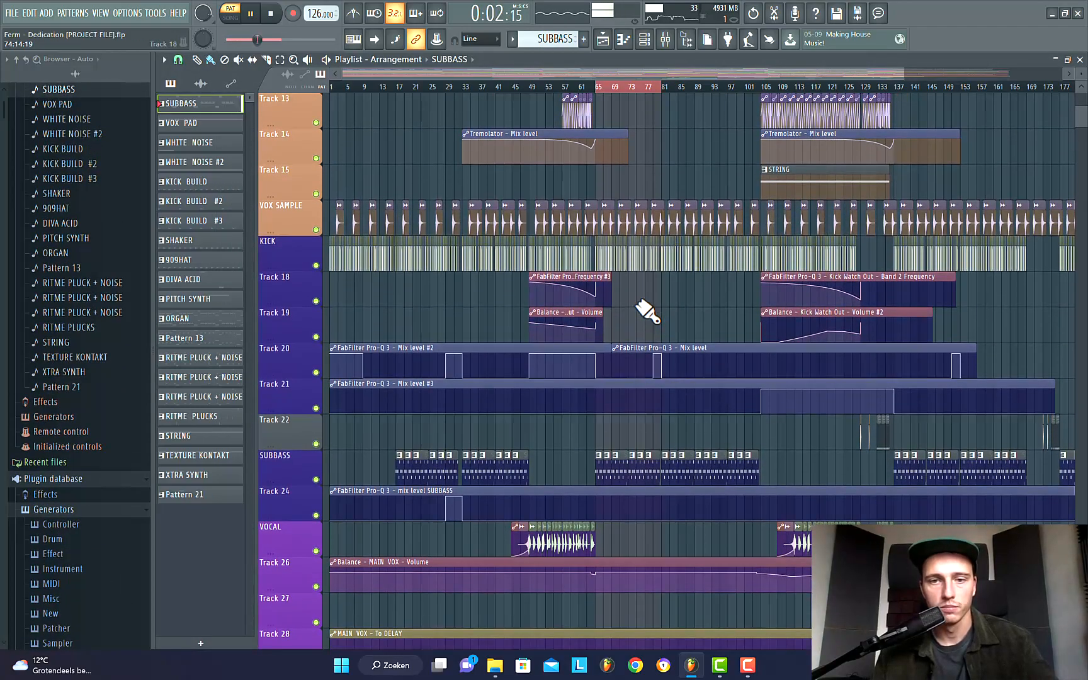
pyautogui.keyDown('ctrl'); pyautogui.scroll(4, 644, 309); pyautogui.keyUp('ctrl')
pyautogui.press('l')
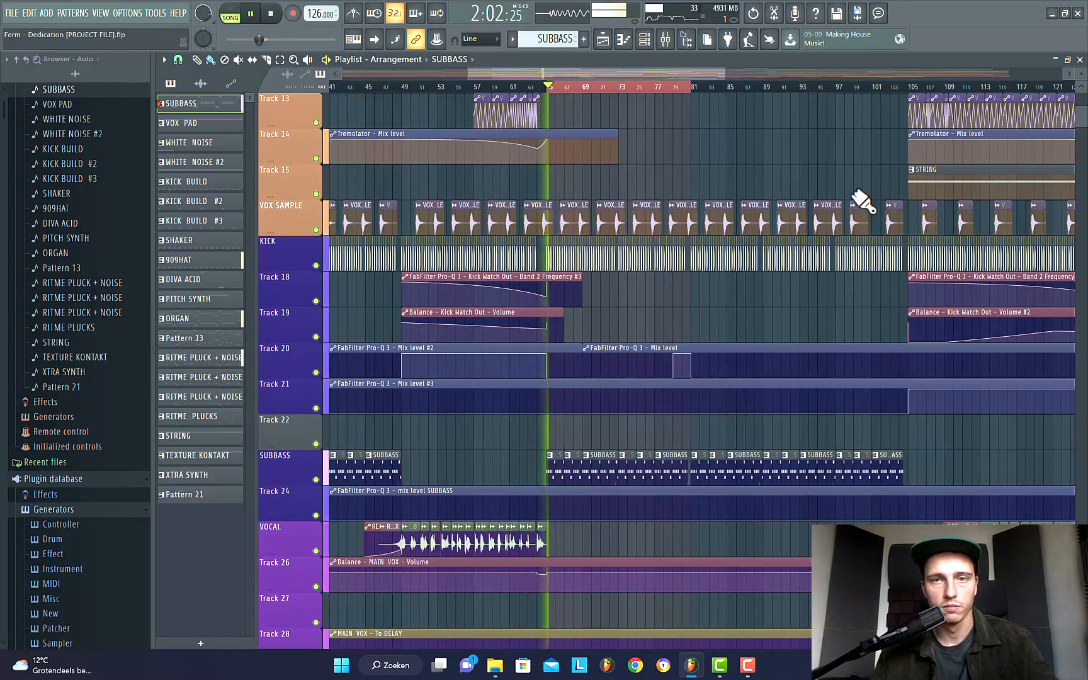
# Step: Listen to the organ together with the kick and subbass, select ORGAN GROUP in the mixer, and stop playback
pyautogui.click(667, 40)
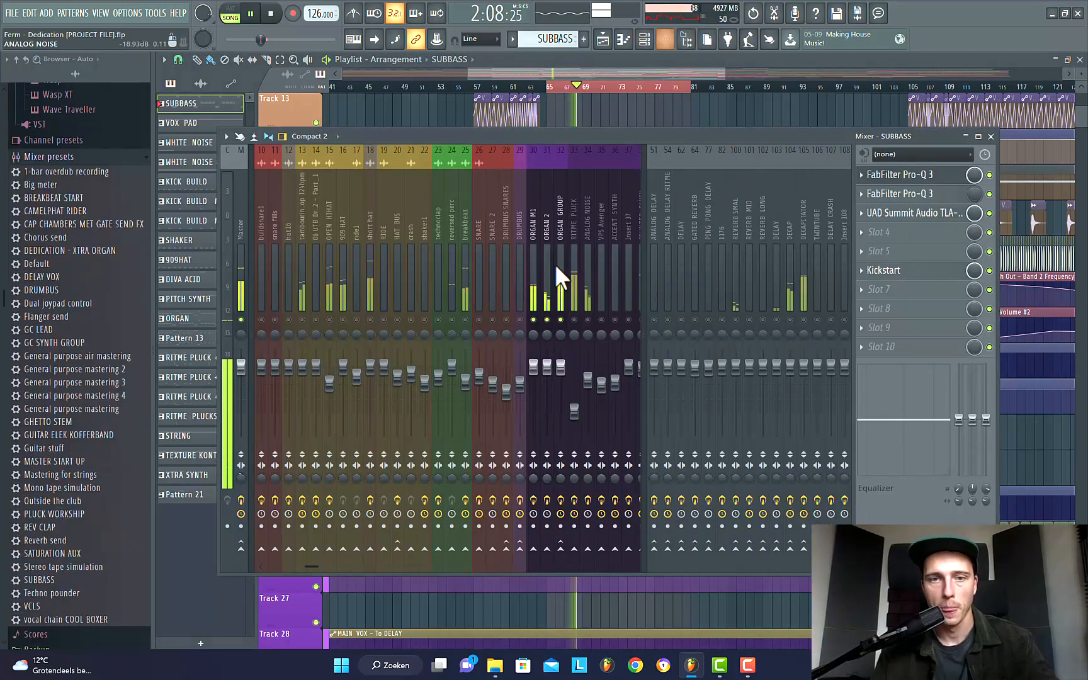
pyautogui.click(560, 217)
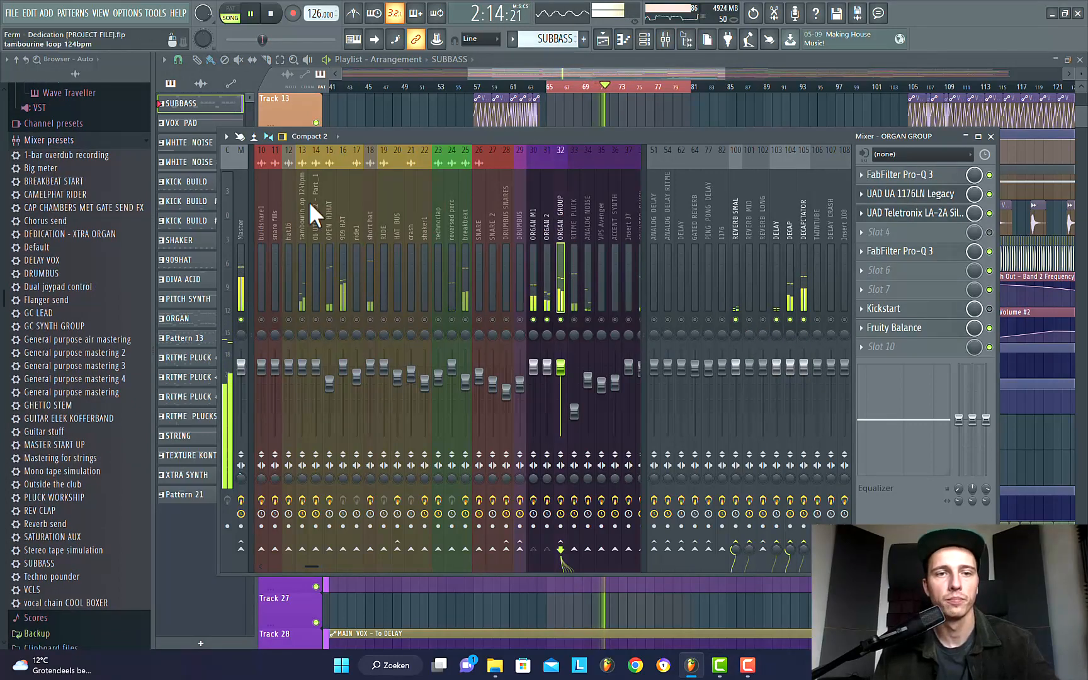
pyautogui.hscroll(-3, 311, 201)
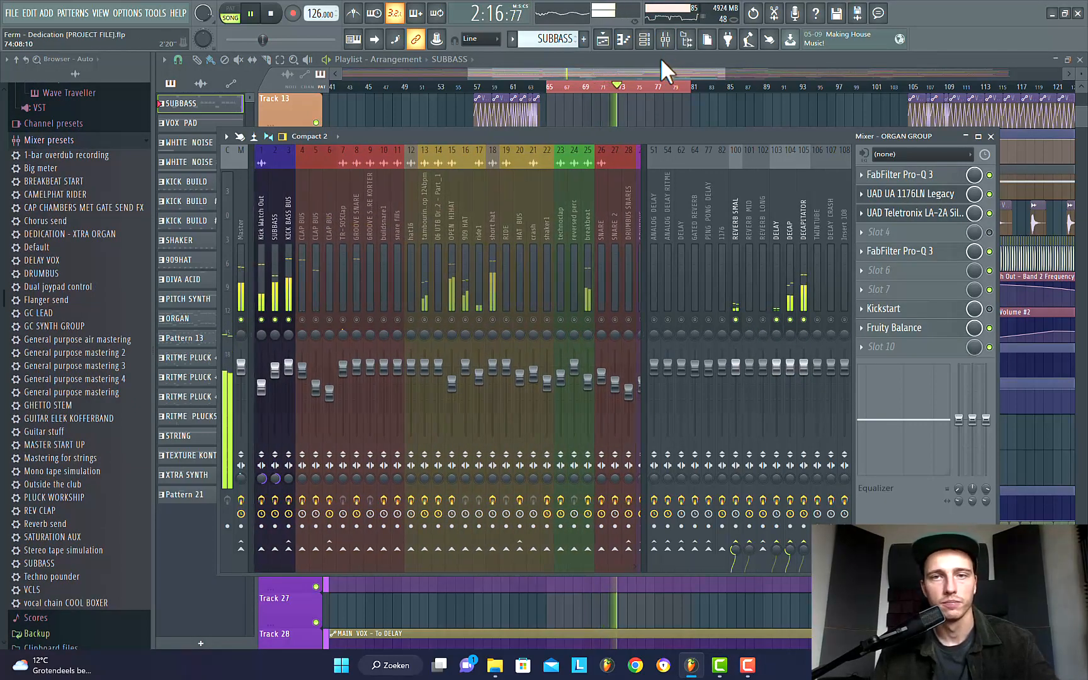
pyautogui.press('space')
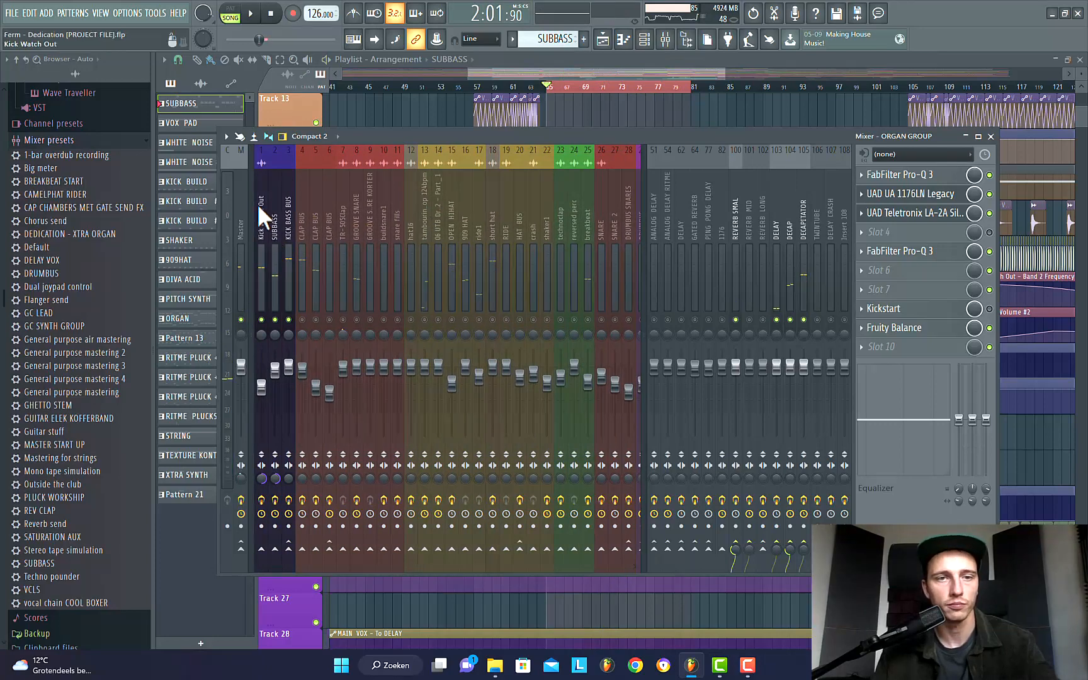
# Step: Play the Kick Watch Out track and inspect its UAD Pultec-Pro Legacy and UAD Empirical Labs Distressor
pyautogui.click(261, 226)
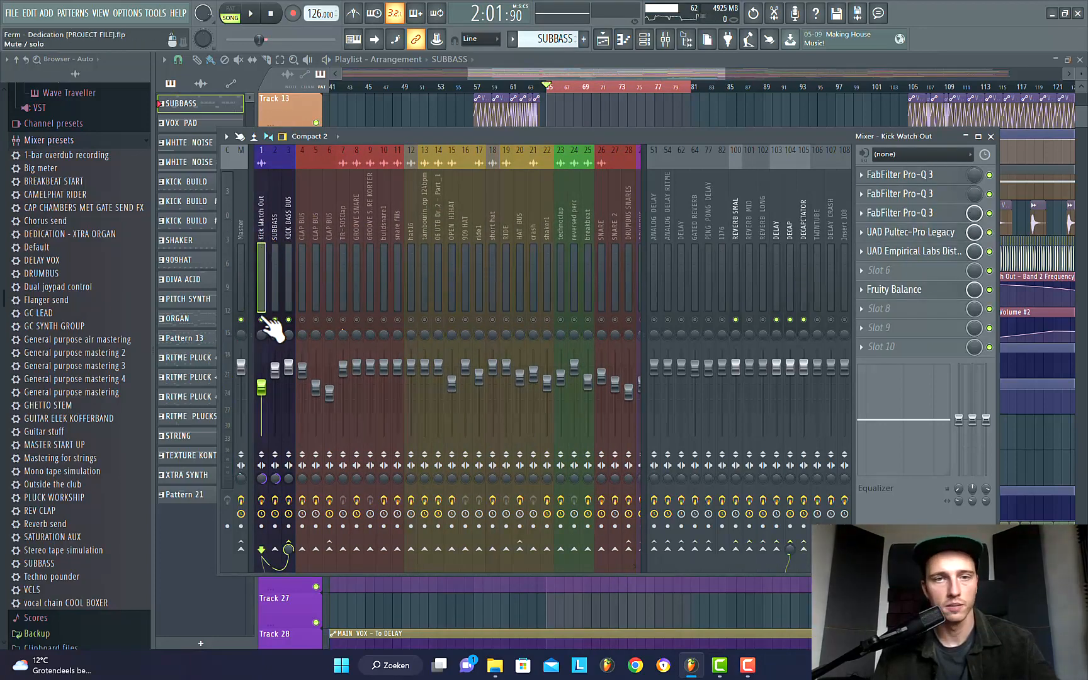
pyautogui.press('space')
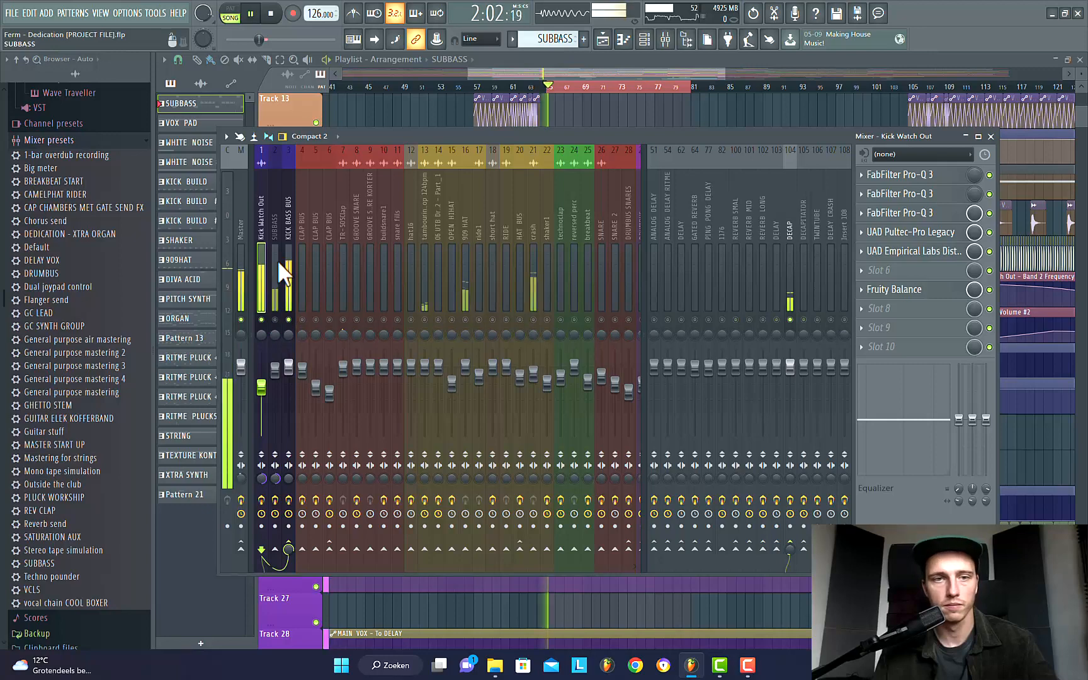
pyautogui.click(935, 231)
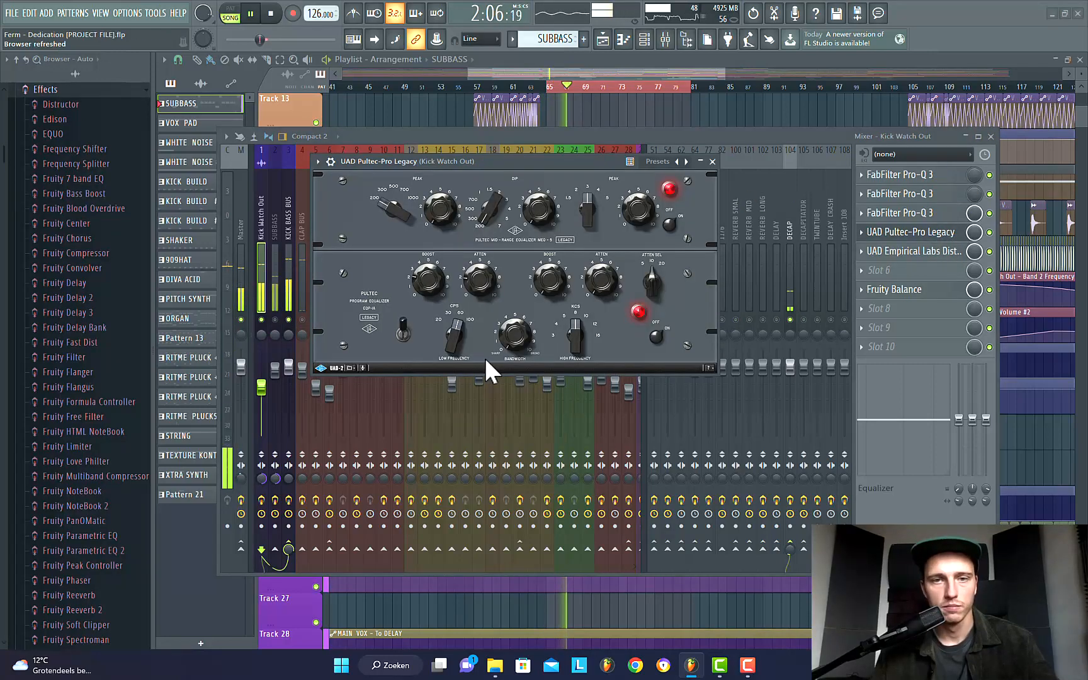
pyautogui.moveTo(466, 162)
pyautogui.mouseDown()
pyautogui.moveTo(600, 165)
pyautogui.moveTo(553, 179)
pyautogui.moveTo(485, 169)
pyautogui.mouseUp()
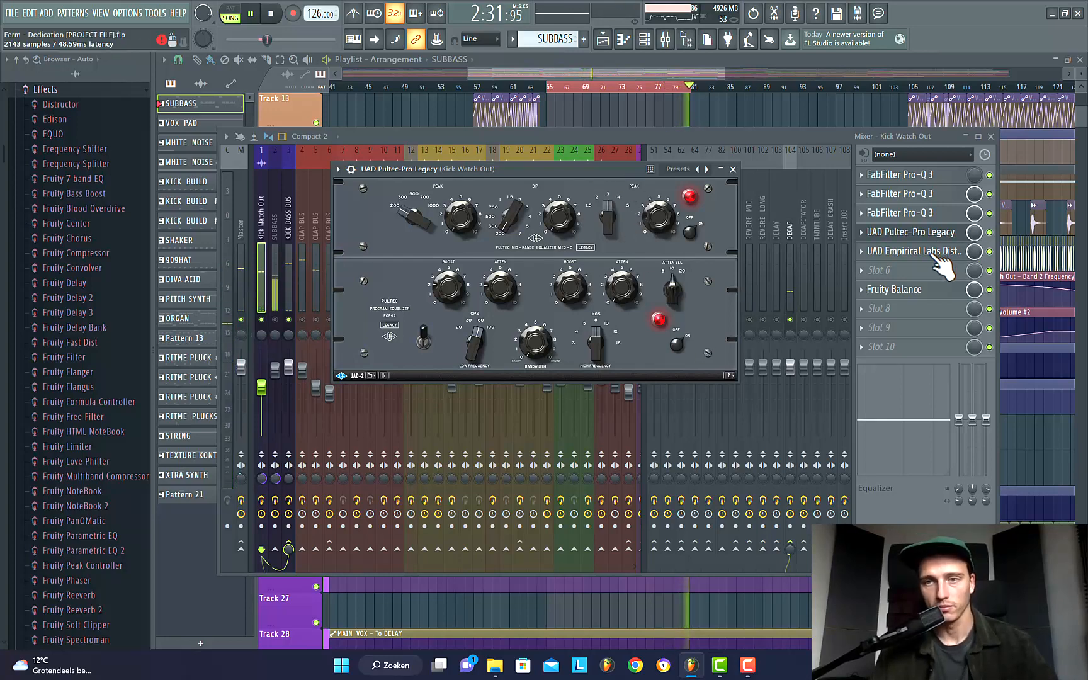
pyautogui.click(934, 254)
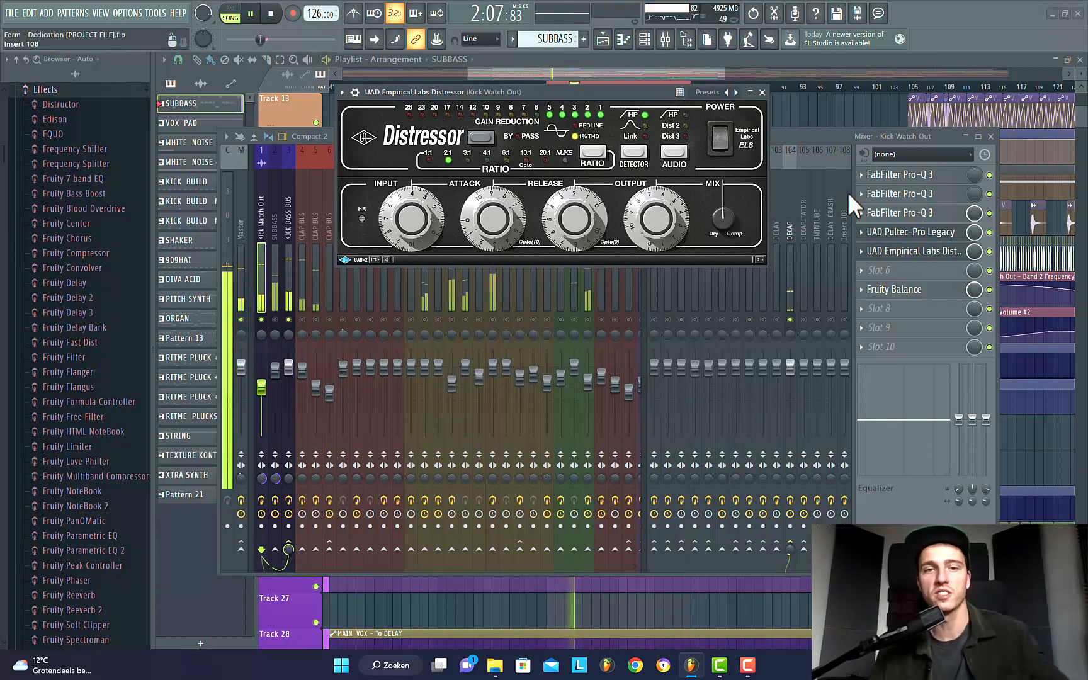
pyautogui.moveTo(435, 93); pyautogui.dragTo(451, 173)
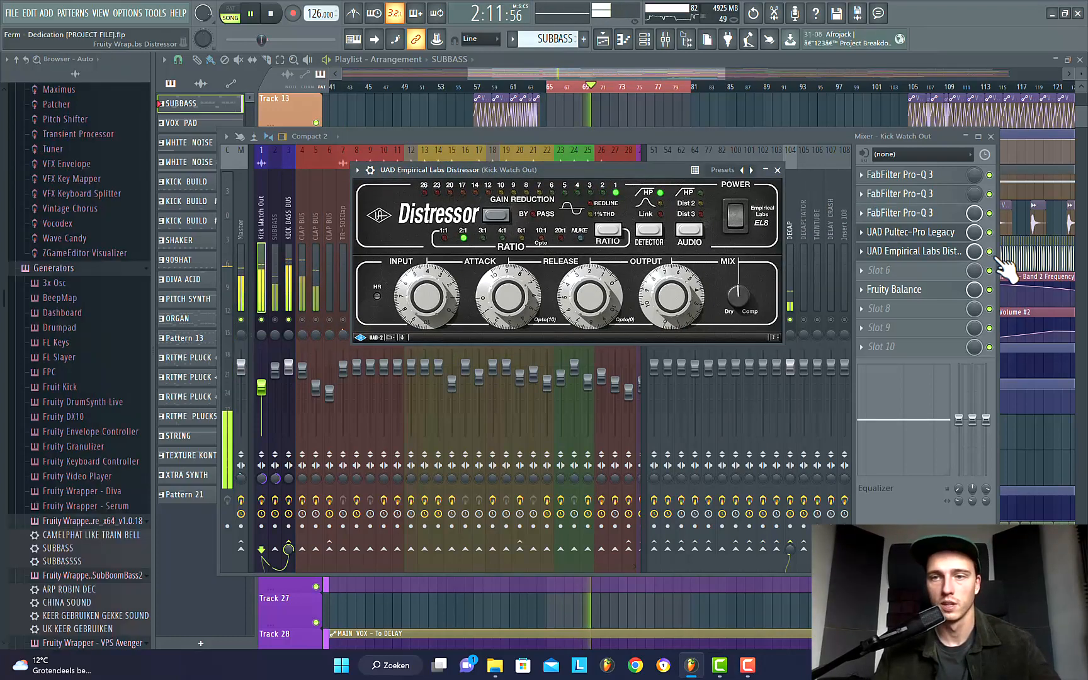
# Step: Bypass the Distressor and Pultec-Pro on Kick Watch Out, and re-enable both to compare the kick sound
pyautogui.click(989, 252)
pyautogui.click(990, 231)
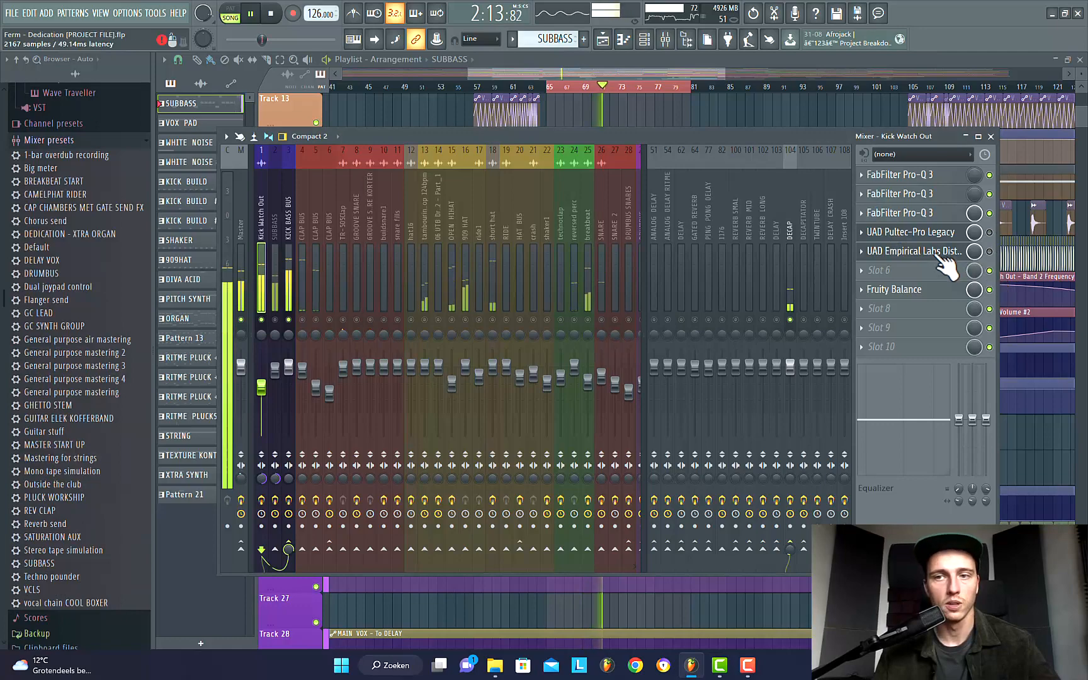
pyautogui.moveTo(553, 138); pyautogui.dragTo(513, 296)
pyautogui.click(528, 167)
pyautogui.moveTo(527, 167); pyautogui.dragTo(510, 71)
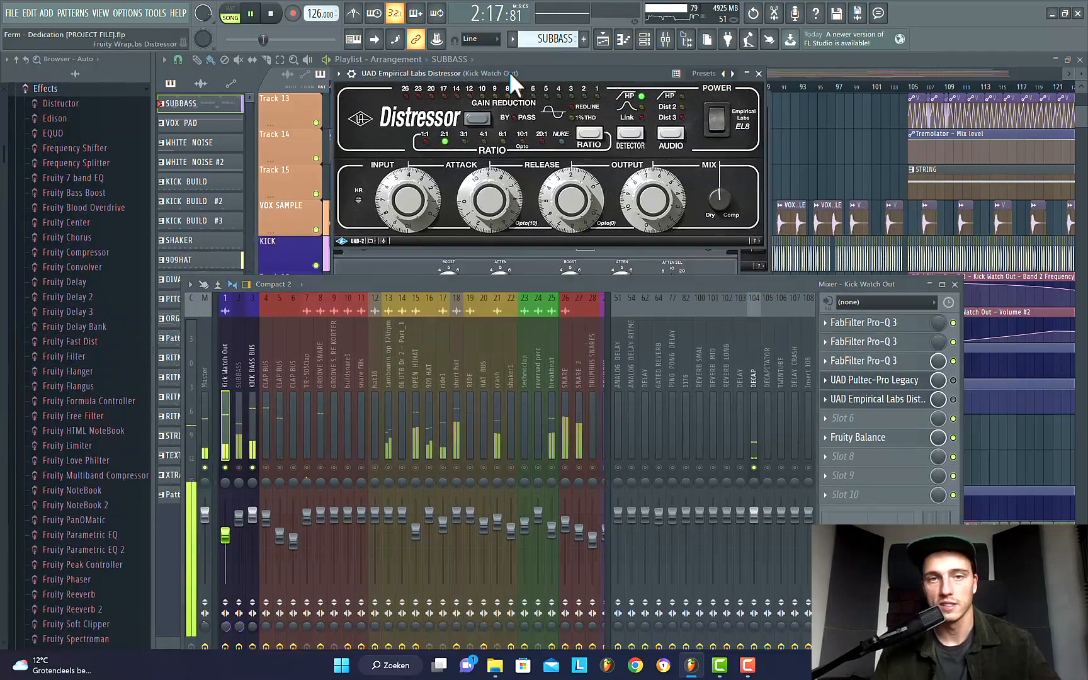
pyautogui.click(953, 381)
pyautogui.click(954, 400)
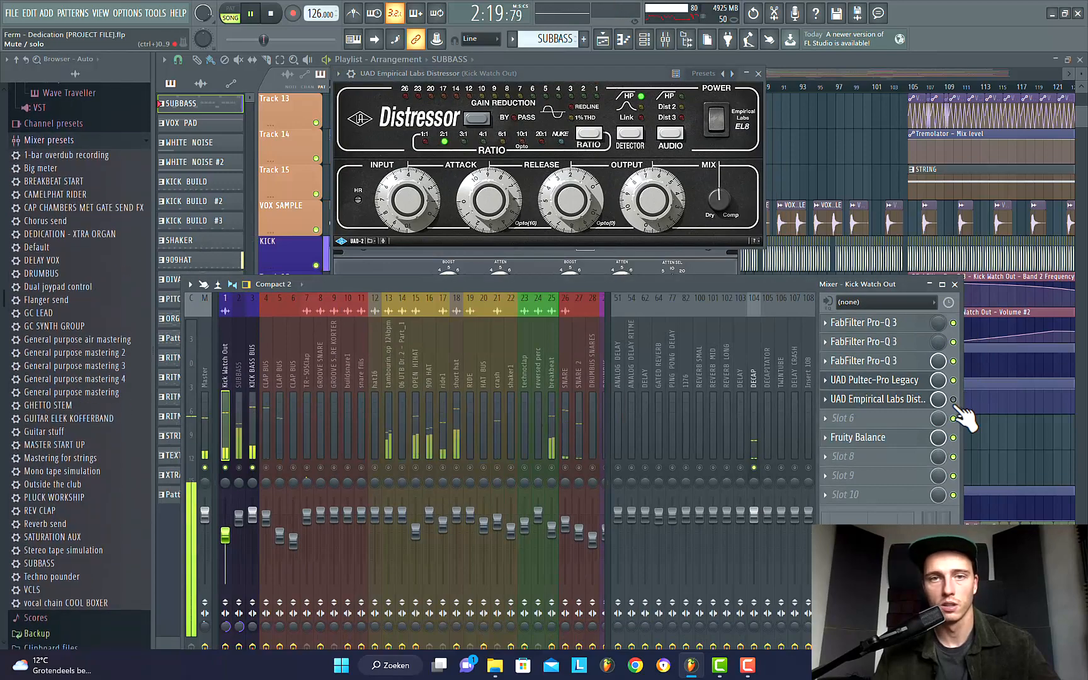
# Step: Inspect the UAD Fairchild 670 Legacy on KICK BASS BUS and play the kick and subbass through it
pyautogui.moveTo(594, 282); pyautogui.dragTo(660, 169)
pyautogui.click(316, 261)
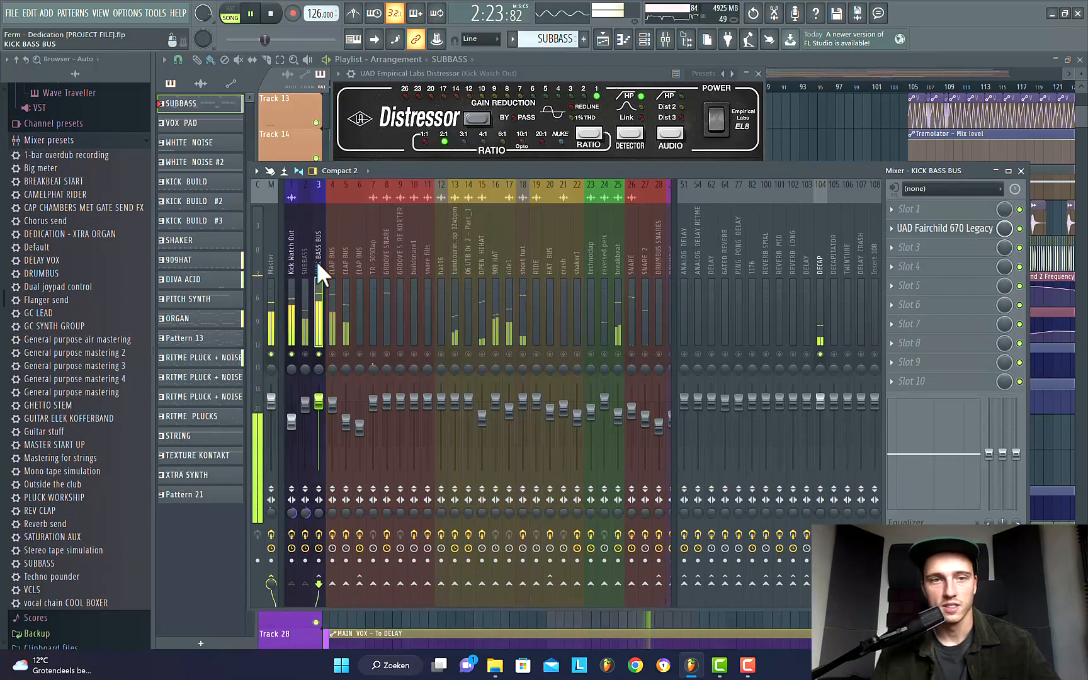
pyautogui.press('space')
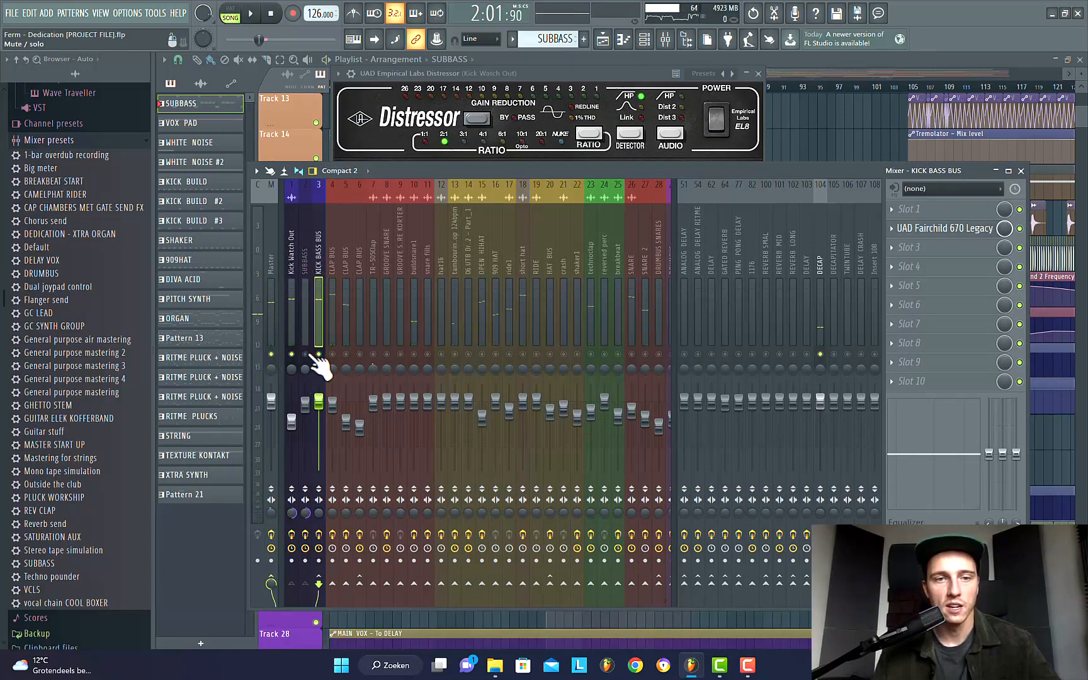
pyautogui.click(945, 229)
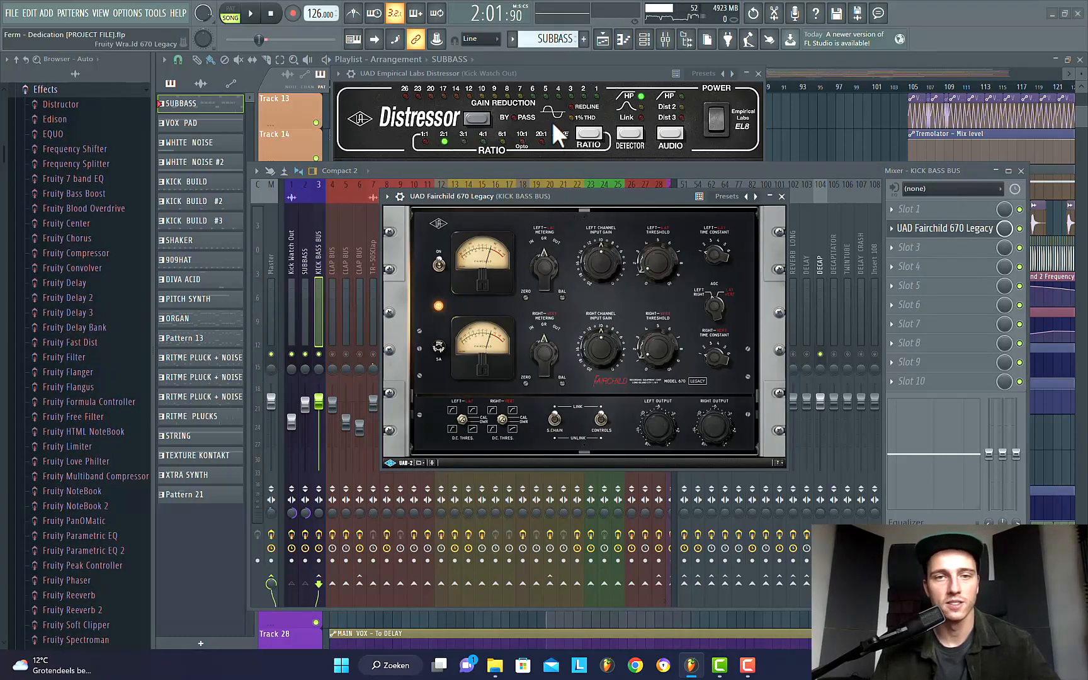
pyautogui.moveTo(561, 194); pyautogui.dragTo(581, 133)
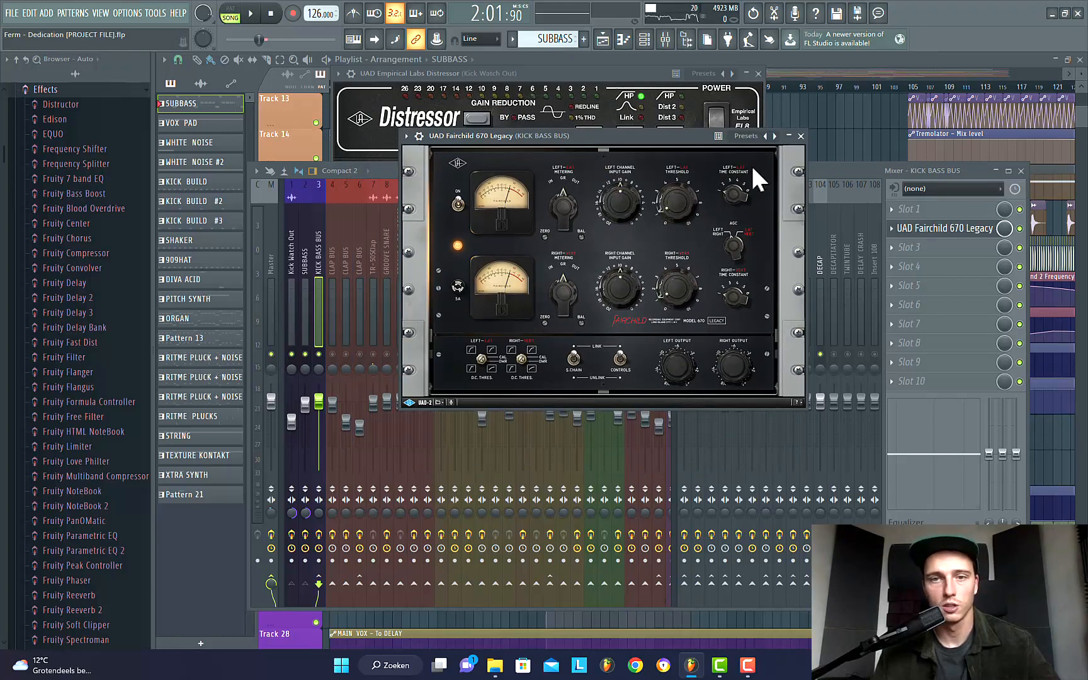
pyautogui.moveTo(607, 128); pyautogui.dragTo(568, 170)
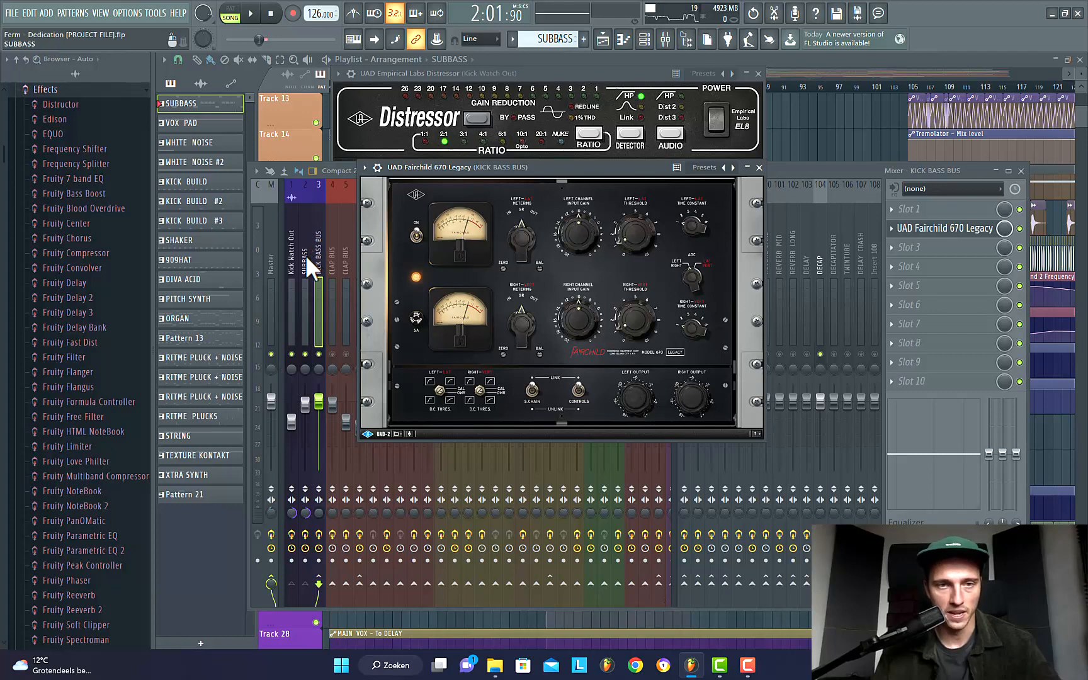
pyautogui.press('space')
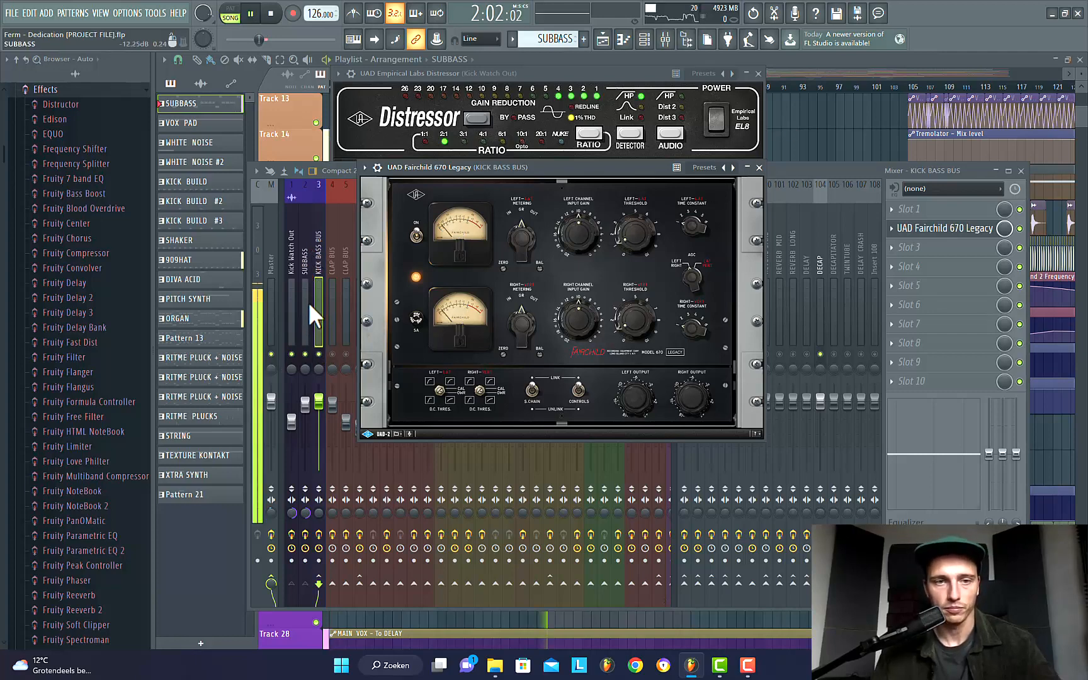
# Step: Switch the UAD Fairchild 670 Legacy on KICK BASS BUS off and on to compare the sound, and stop playback
pyautogui.click(1020, 229)
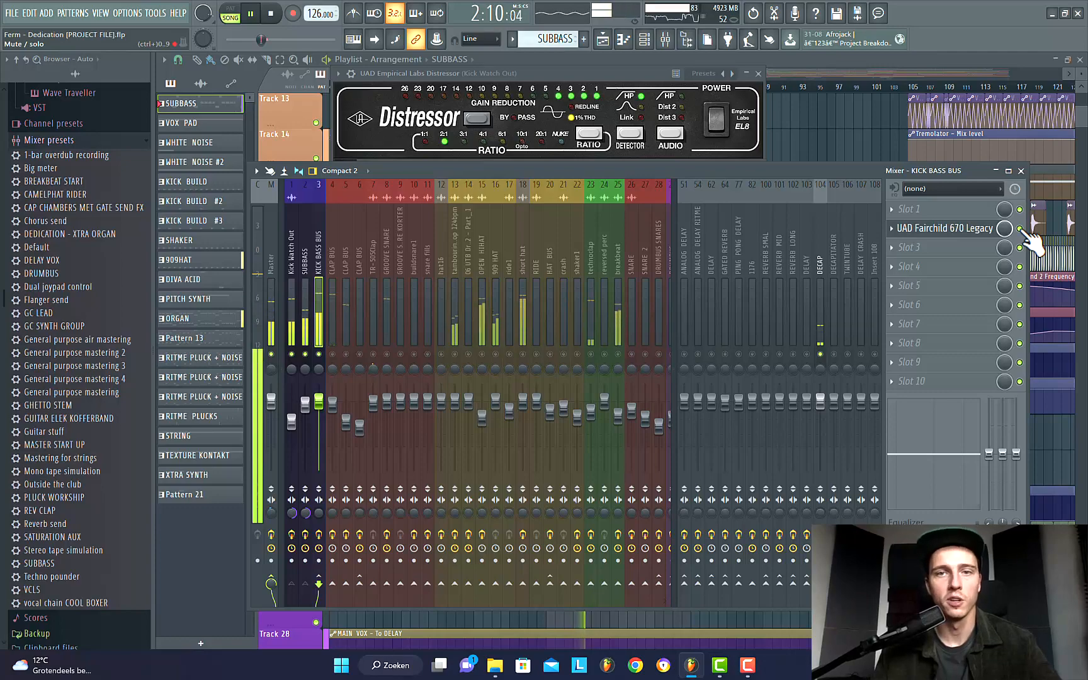
pyautogui.moveTo(544, 168)
pyautogui.mouseDown()
pyautogui.moveTo(552, 326)
pyautogui.moveTo(533, 184)
pyautogui.mouseUp()
pyautogui.press('space')
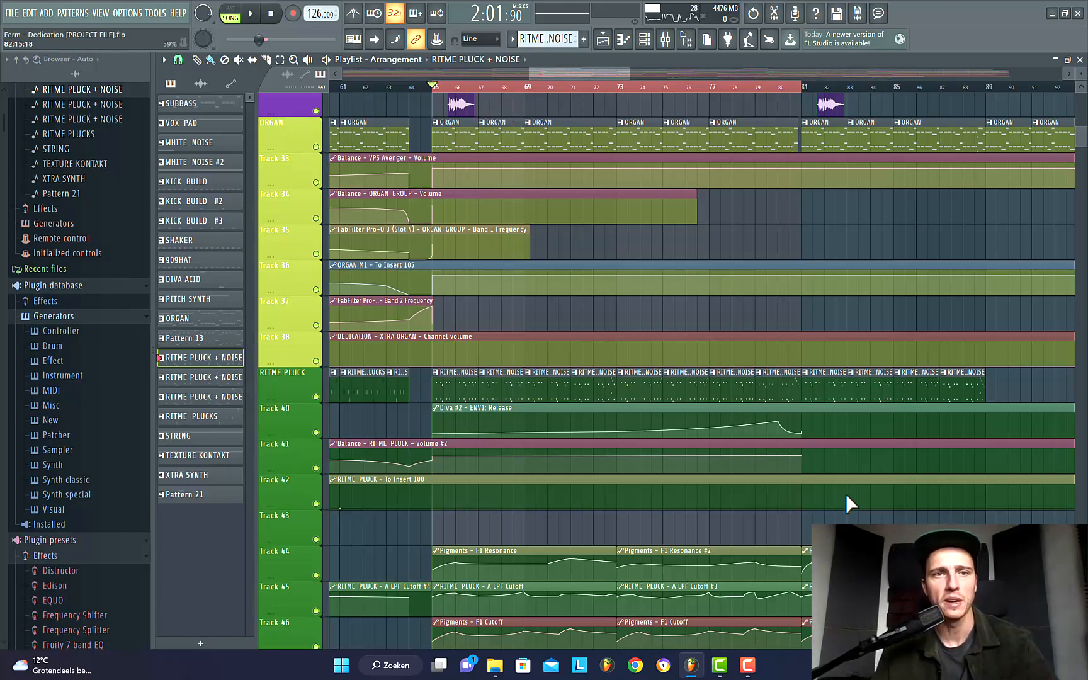
# Step: Play the RITME PLUCK + NOISE pattern and mute its NOISE and VacuumPro channels to hear the remaining layers
pyautogui.click(233, 15)
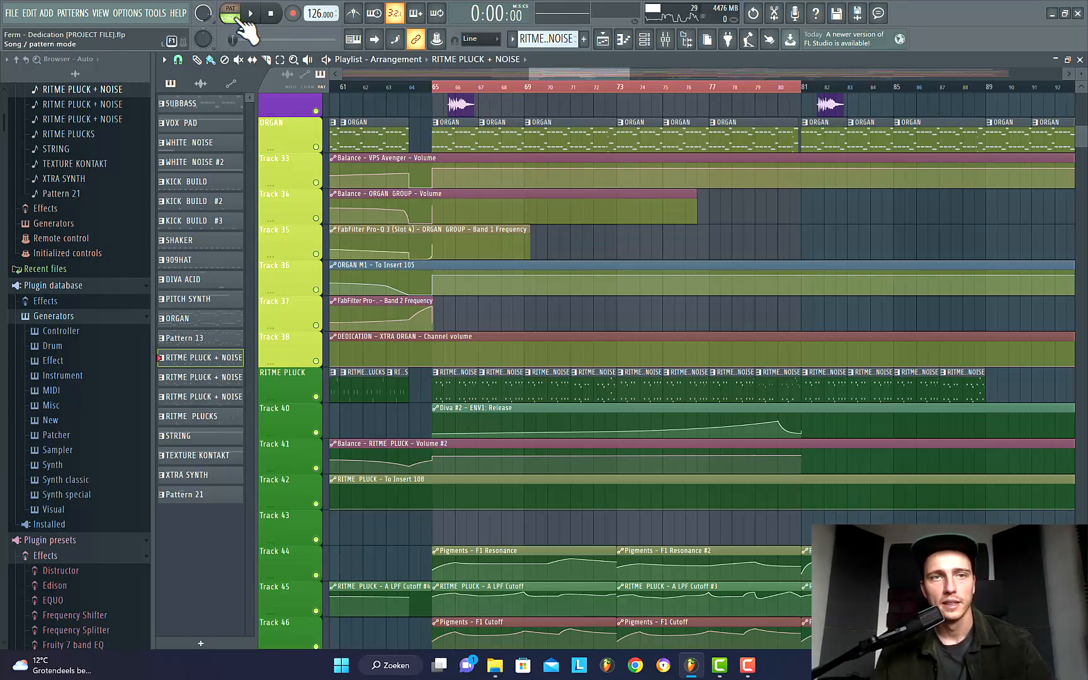
pyautogui.press('space')
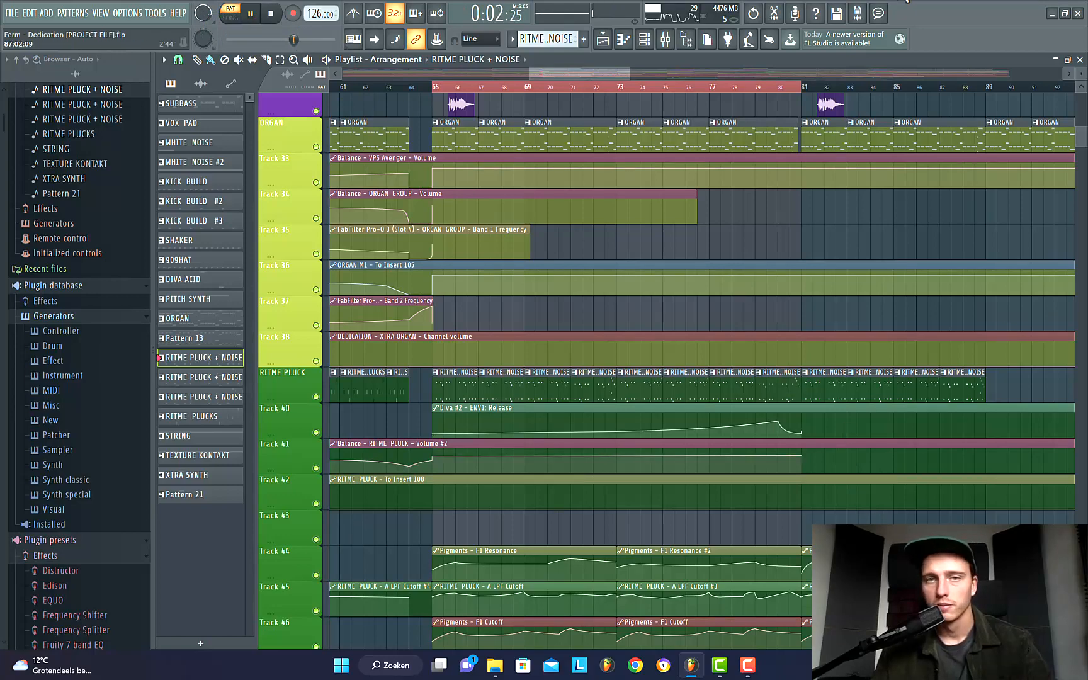
pyautogui.click(666, 41)
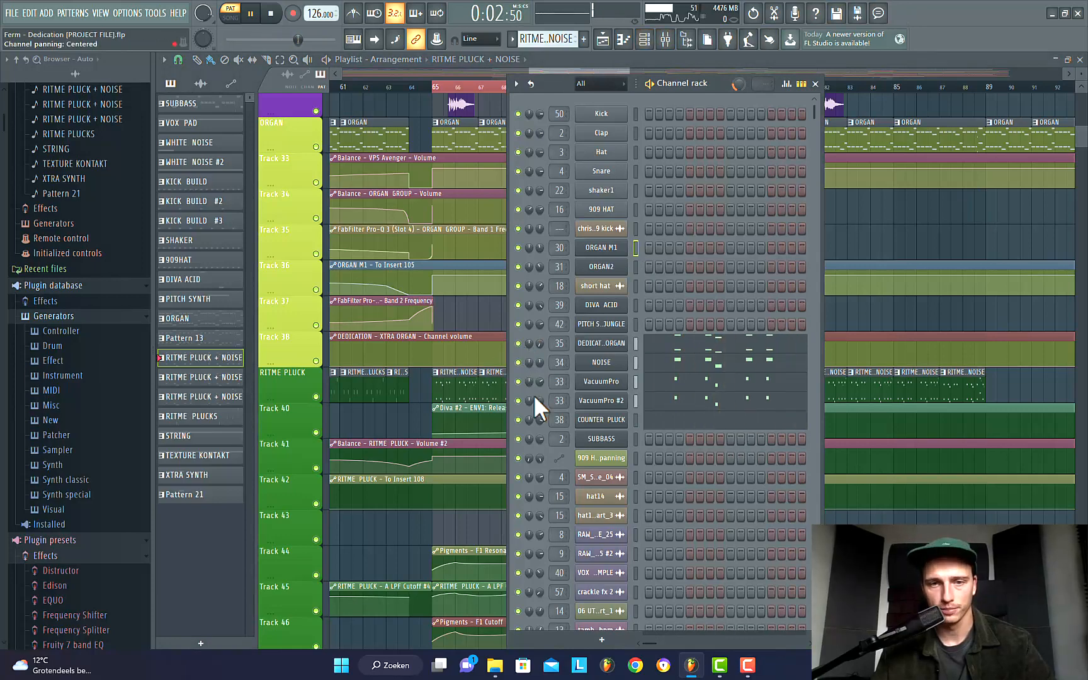
pyautogui.click(518, 362)
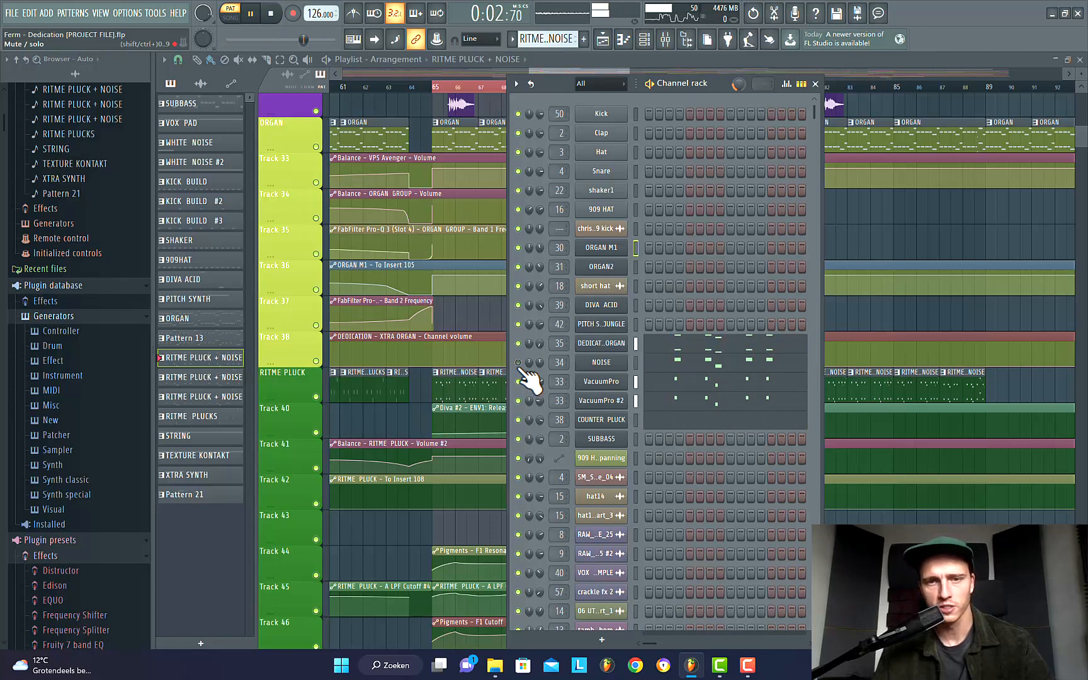
pyautogui.click(518, 381)
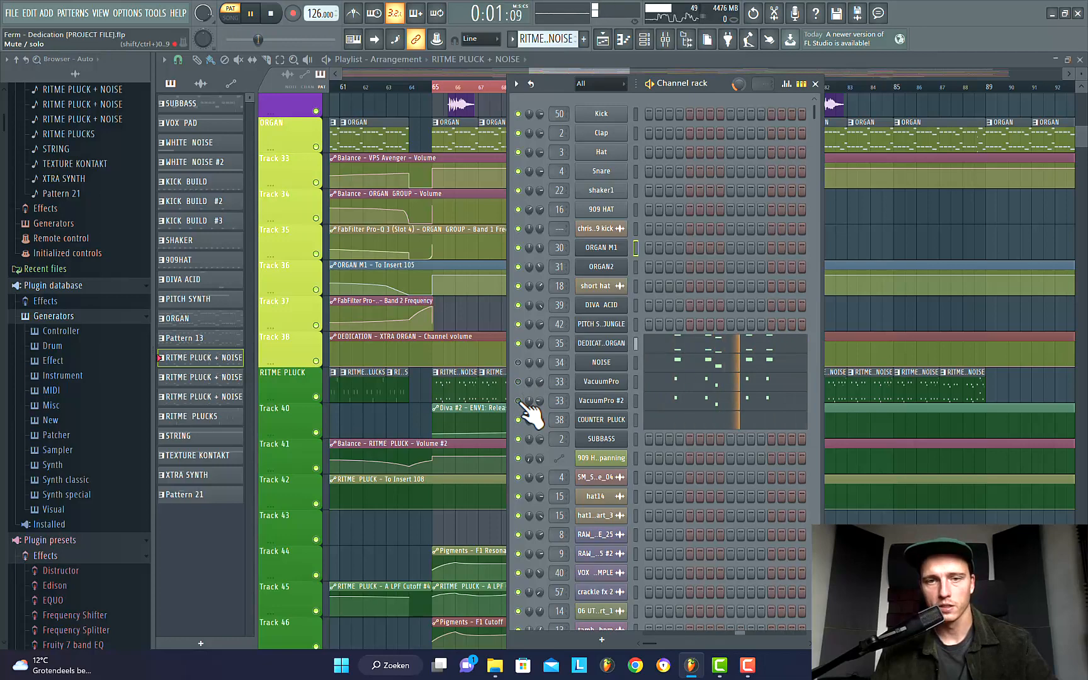
# Step: Open the COUNTER PLUCK notes in the piano roll and solo that channel
pyautogui.click(691, 421)
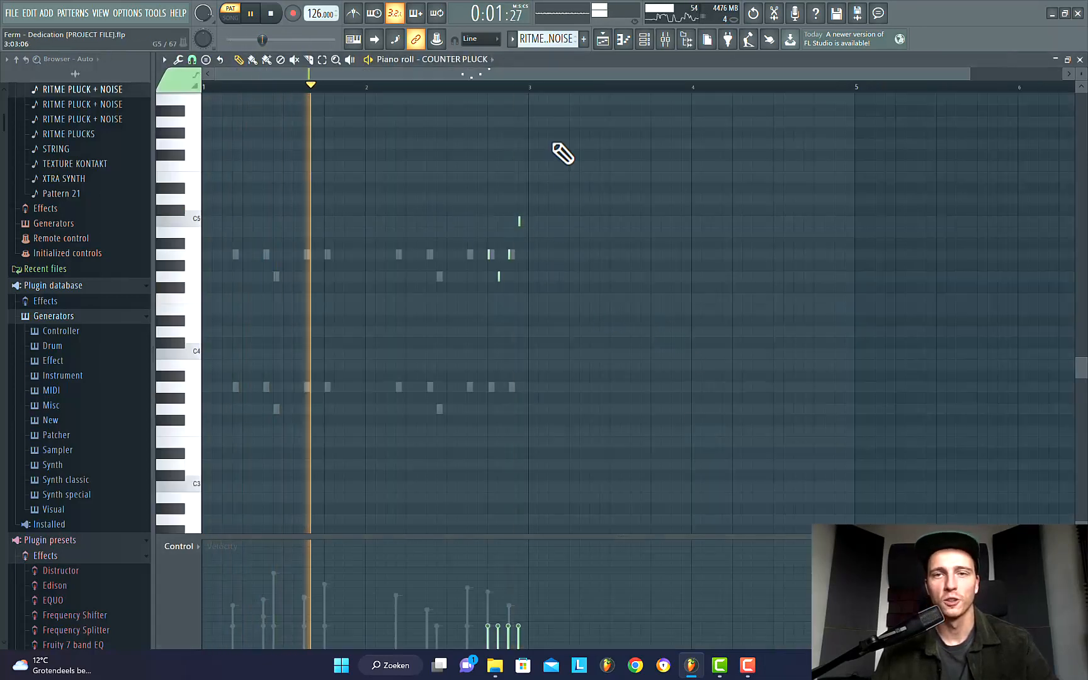
pyautogui.click(665, 40)
pyautogui.rightClick(529, 419)
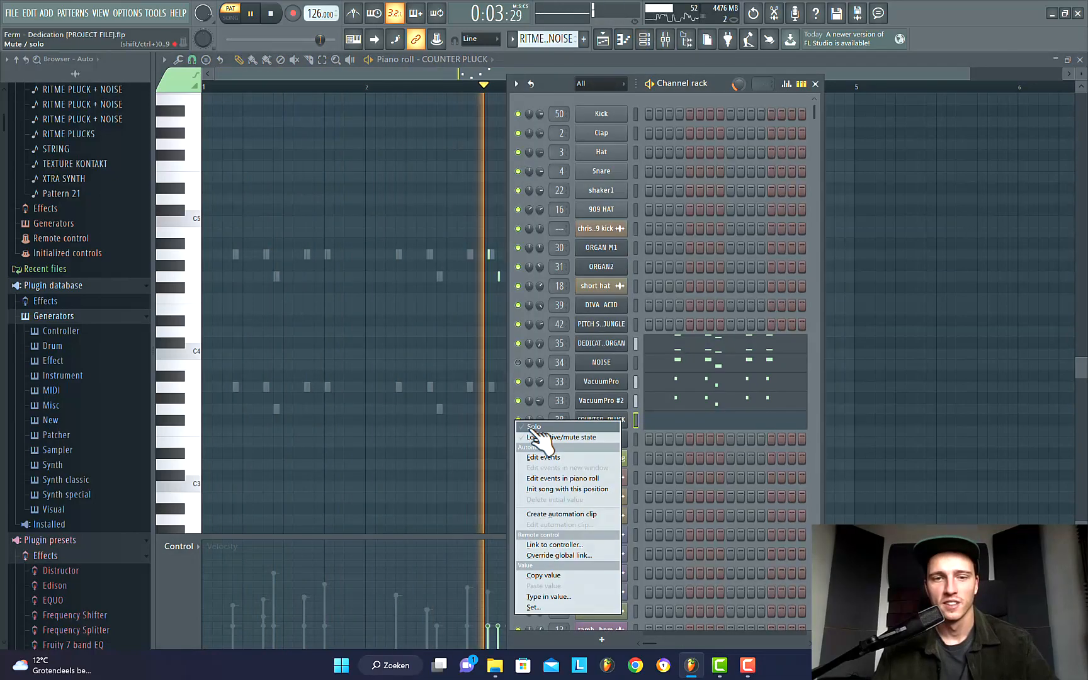
pyautogui.click(494, 89)
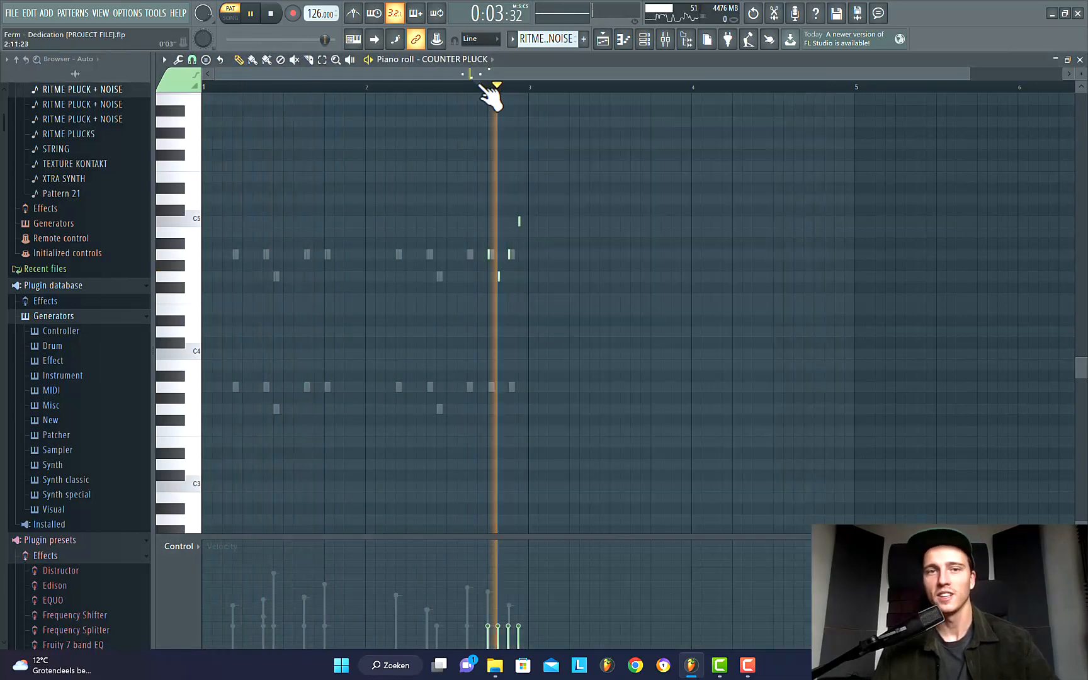
# Step: Return to the channel rack and take COUNTER PLUCK out of solo
pyautogui.click(647, 39)
pyautogui.click(633, 40)
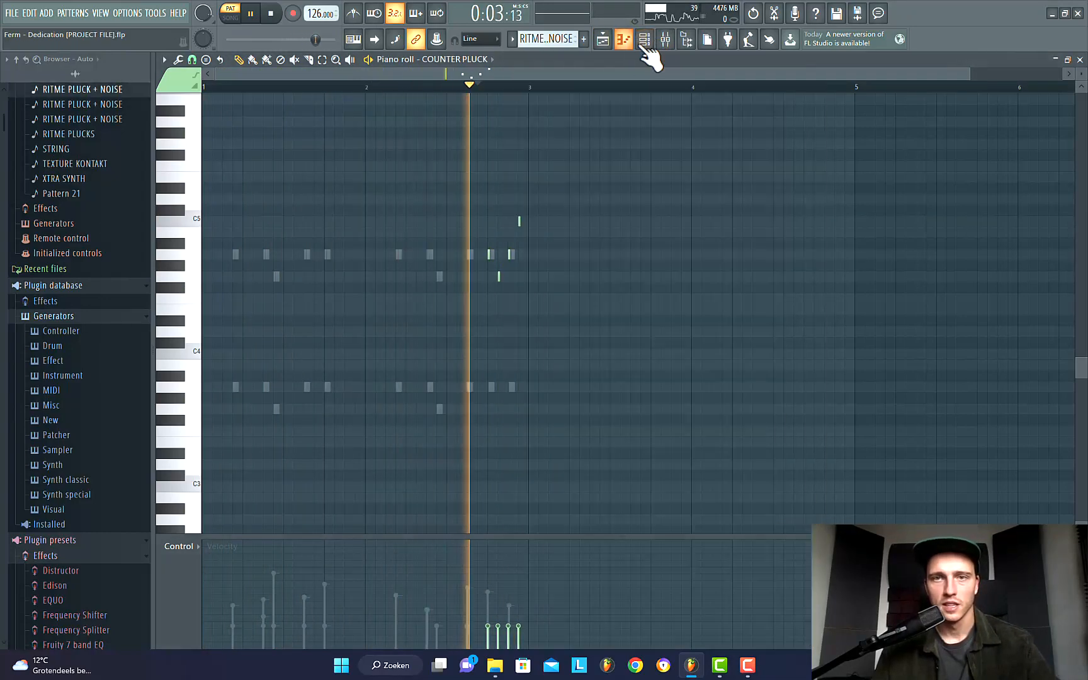
pyautogui.click(628, 42)
pyautogui.rightClick(519, 420)
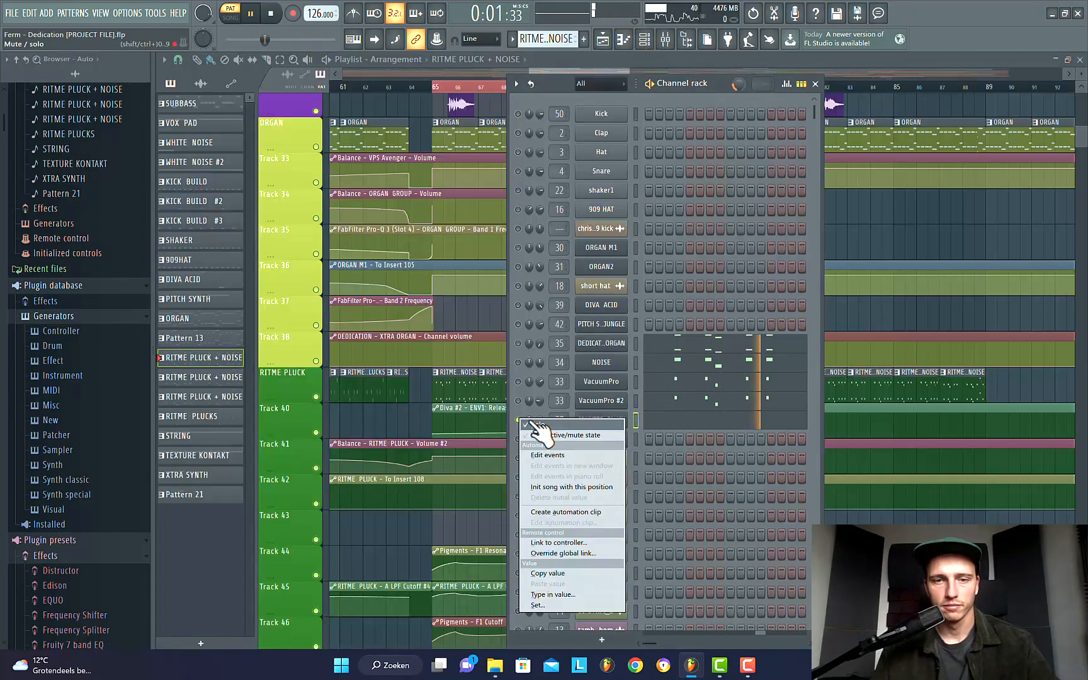
pyautogui.click(535, 423)
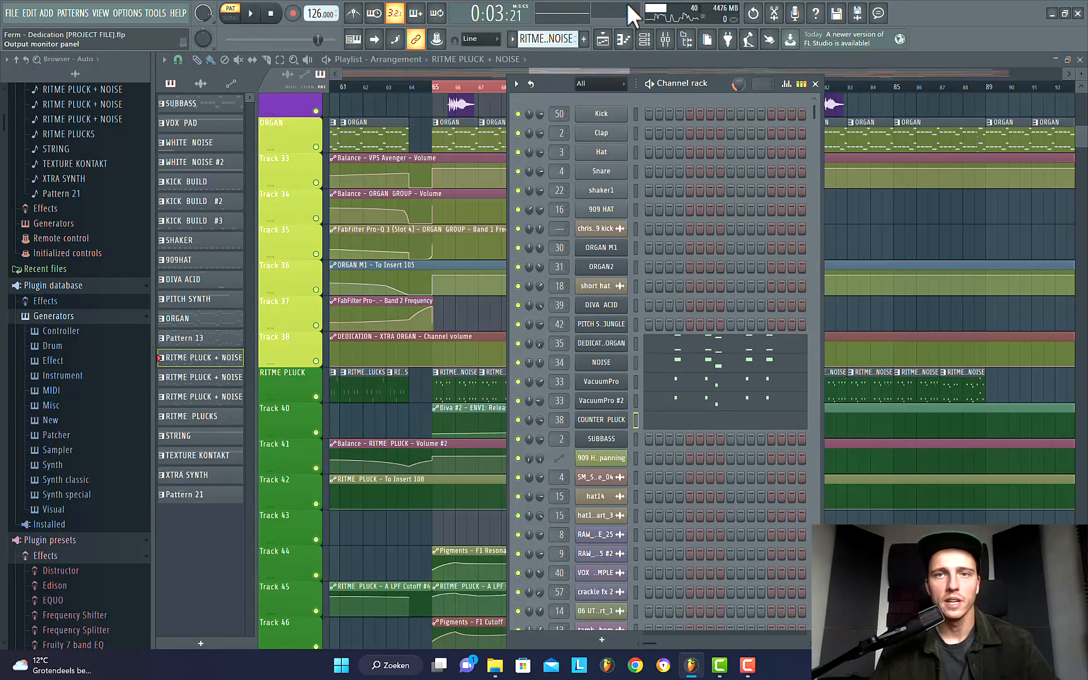
# Step: Play the full song and mute and unmute the RITME PLUCK playlist track to compare the arrangement without it
pyautogui.click(573, 62)
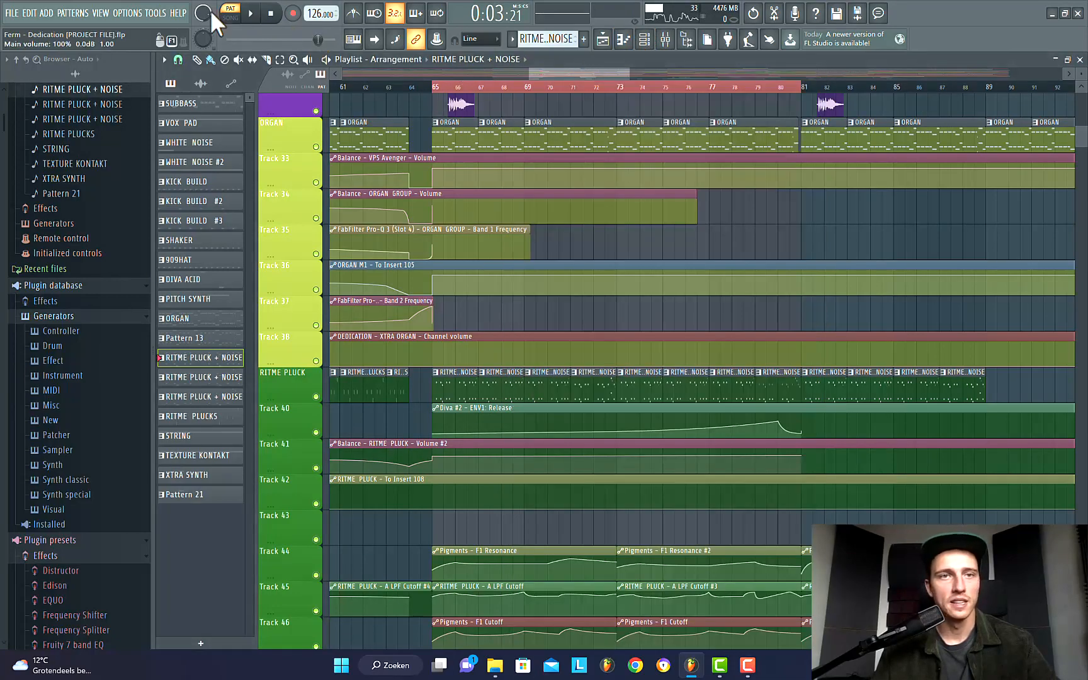
pyautogui.click(233, 17)
pyautogui.press('space')
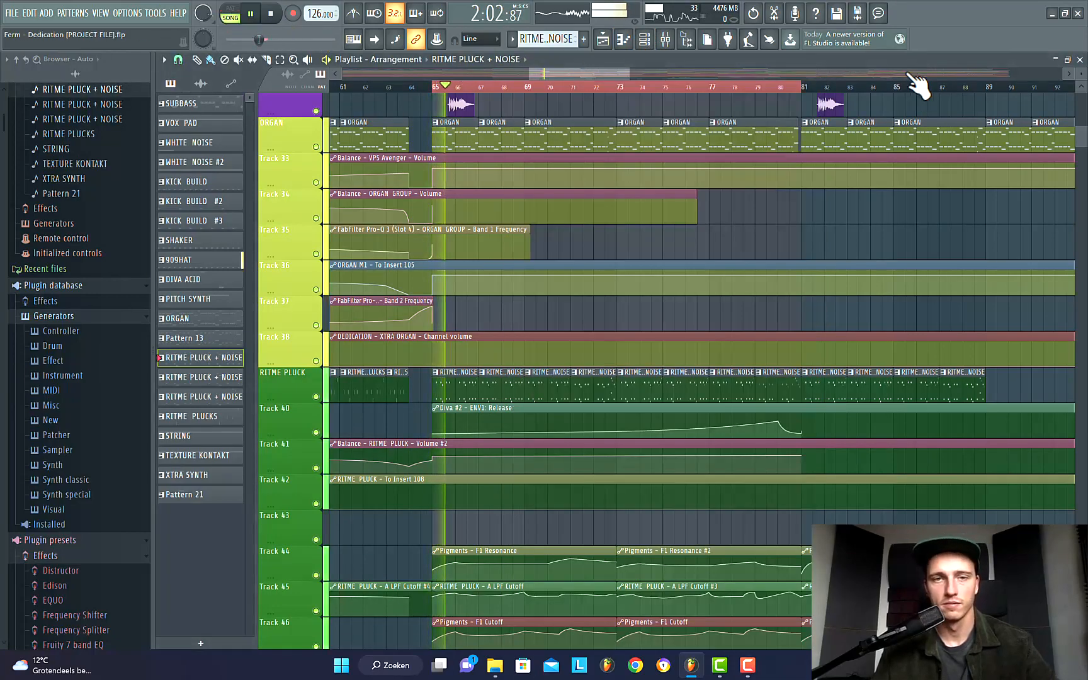
pyautogui.click(316, 397)
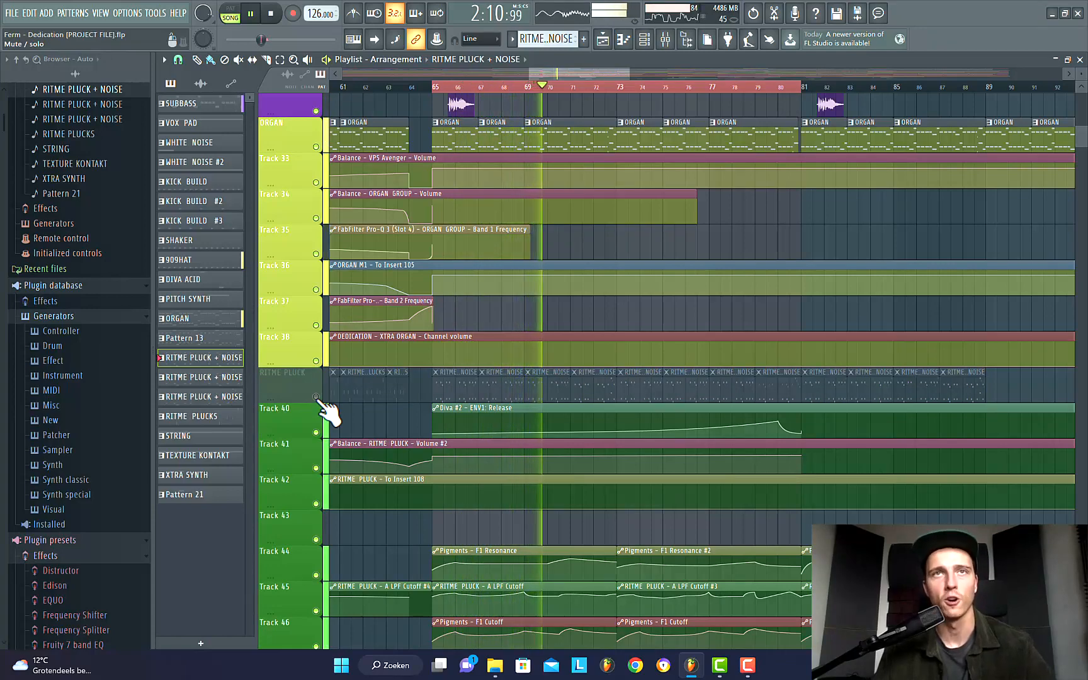
pyautogui.click(316, 396)
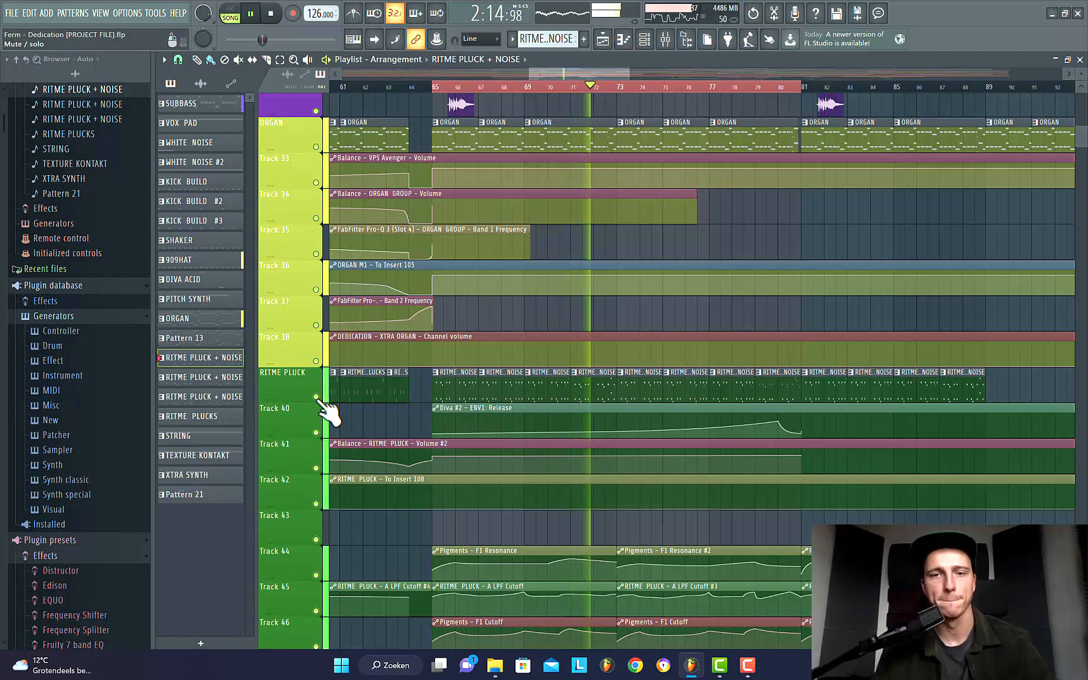
pyautogui.press('space')
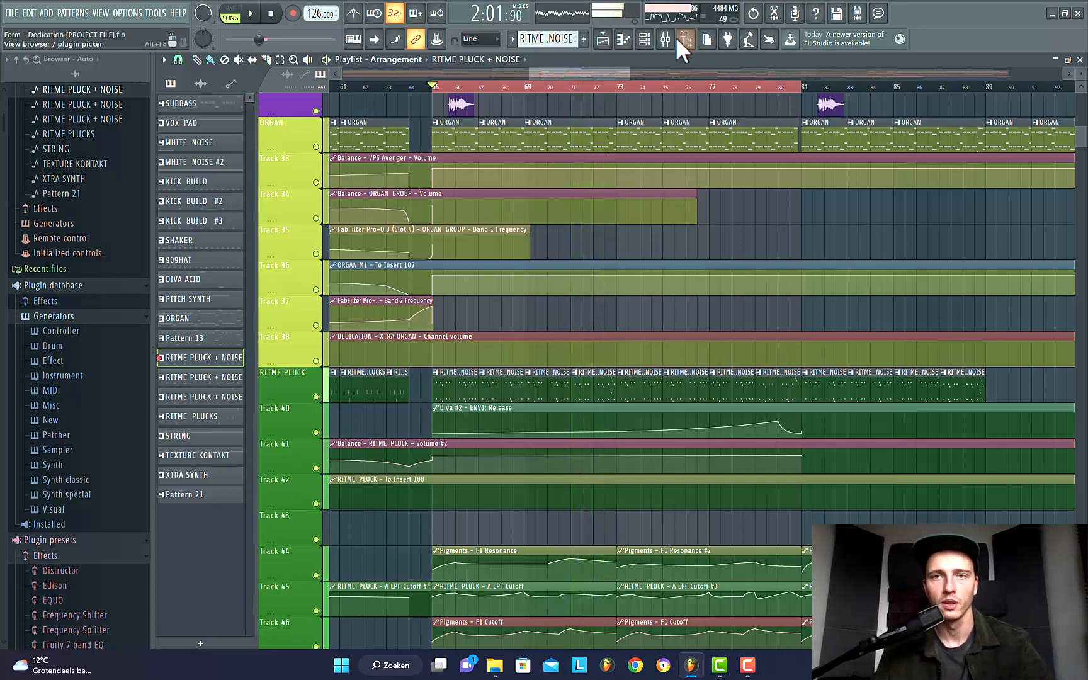
# Step: Switch to pattern mode and select the RITME PLUCK track in the mixer
pyautogui.click(665, 39)
pyautogui.scroll(-3, 76, 315)
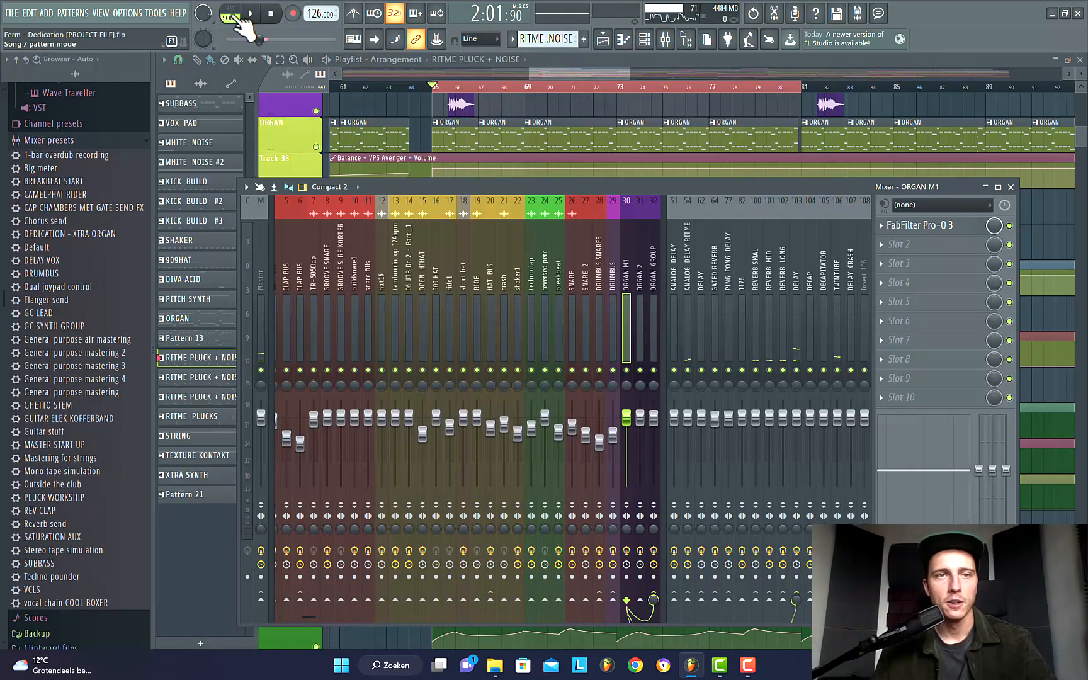
pyautogui.click(231, 12)
pyautogui.scroll(-10, 556, 251)
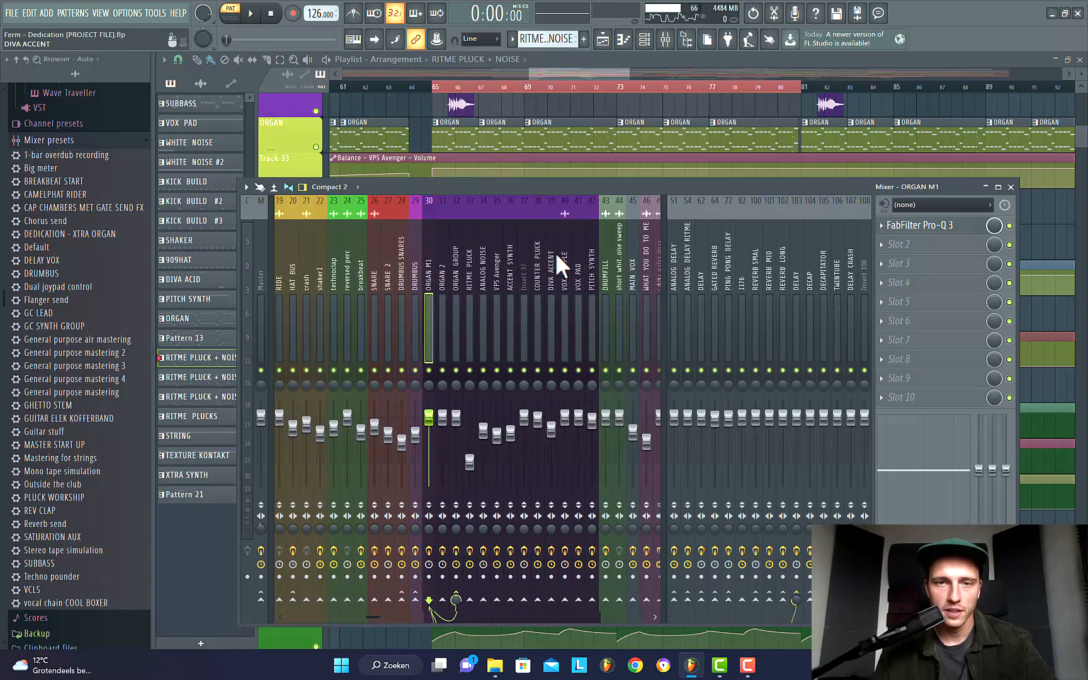
pyautogui.scroll(5, 521, 227)
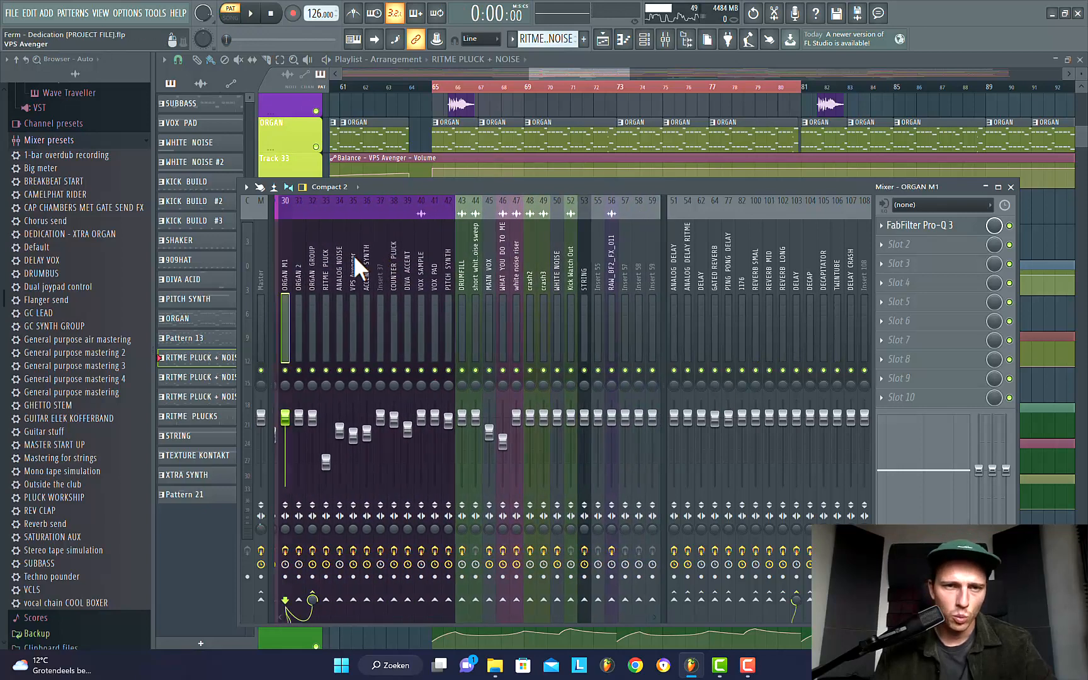
pyautogui.click(508, 279)
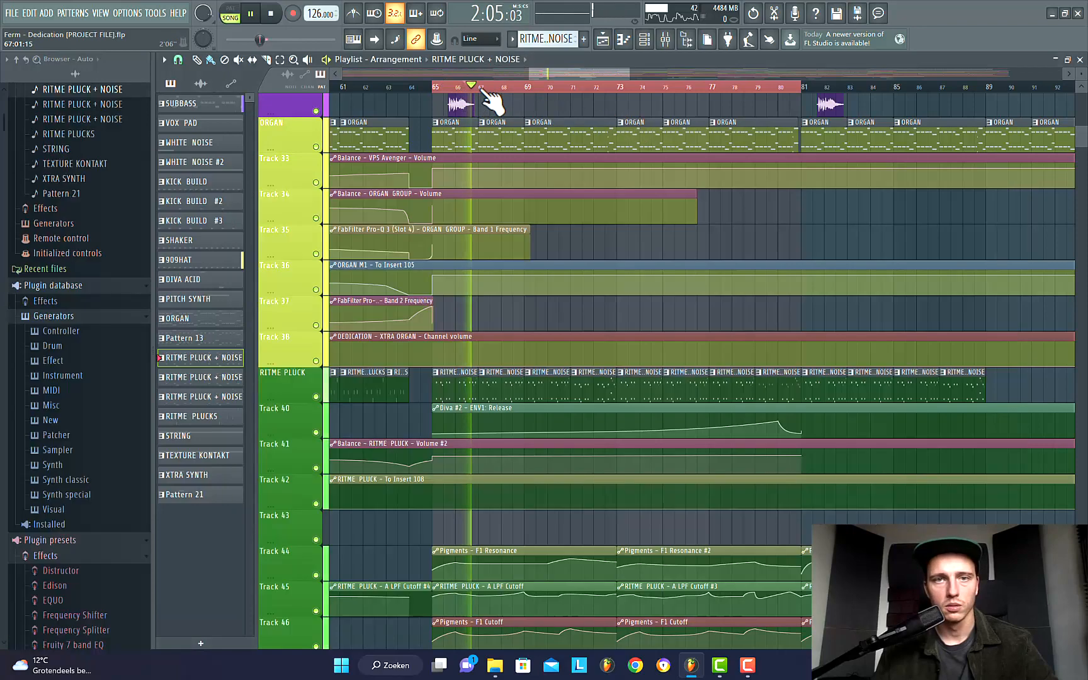
# Step: Stop the song playback and play the RITME PLUCK + NOISE pattern with the mixer open
pyautogui.press('space')
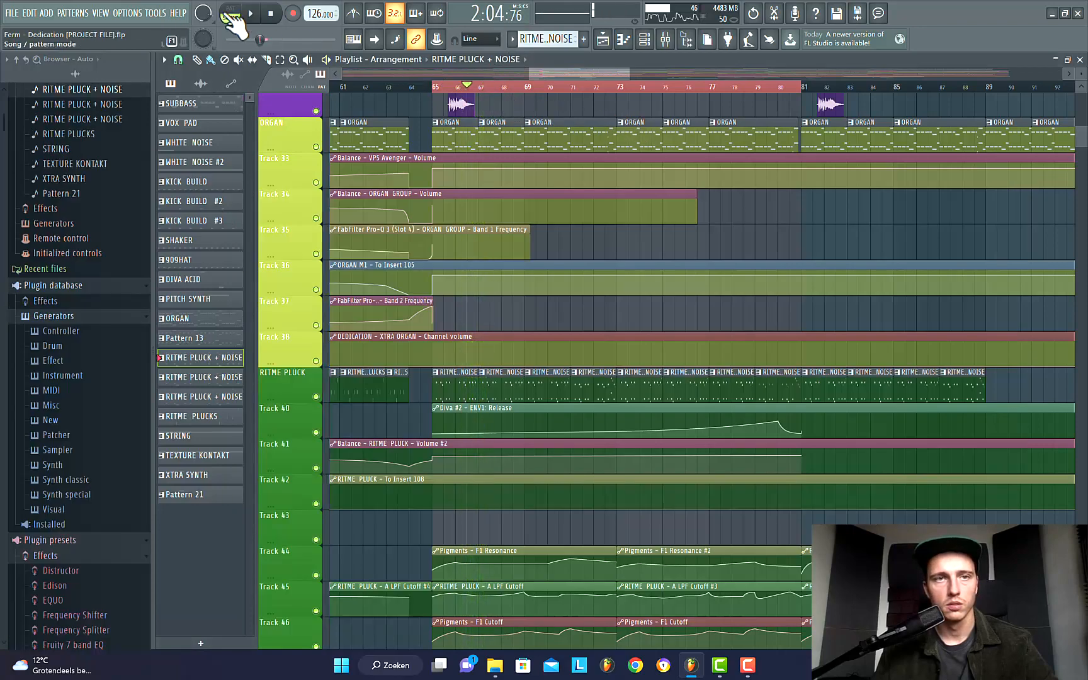
pyautogui.click(231, 17)
pyautogui.press('space')
pyautogui.click(665, 39)
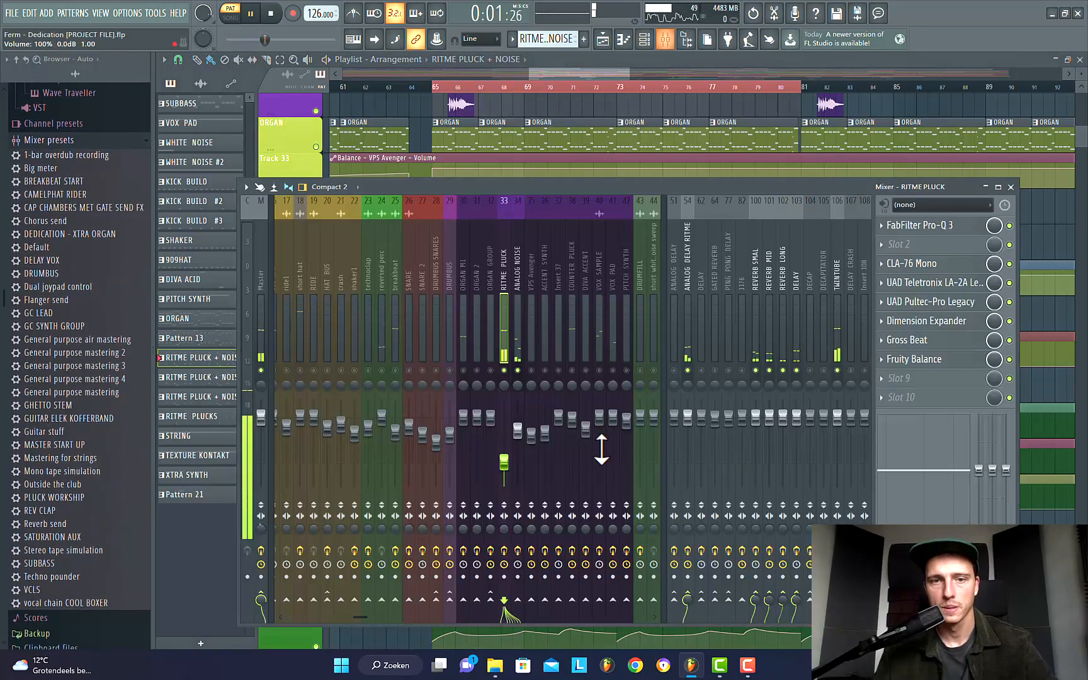
# Step: Bypass the CLA-76 Mono, UAD Teletronix LA-2A and UAD Pultec-Pro Legacy on the RITME PLUCK mixer track
pyautogui.click(1009, 263)
pyautogui.click(1009, 282)
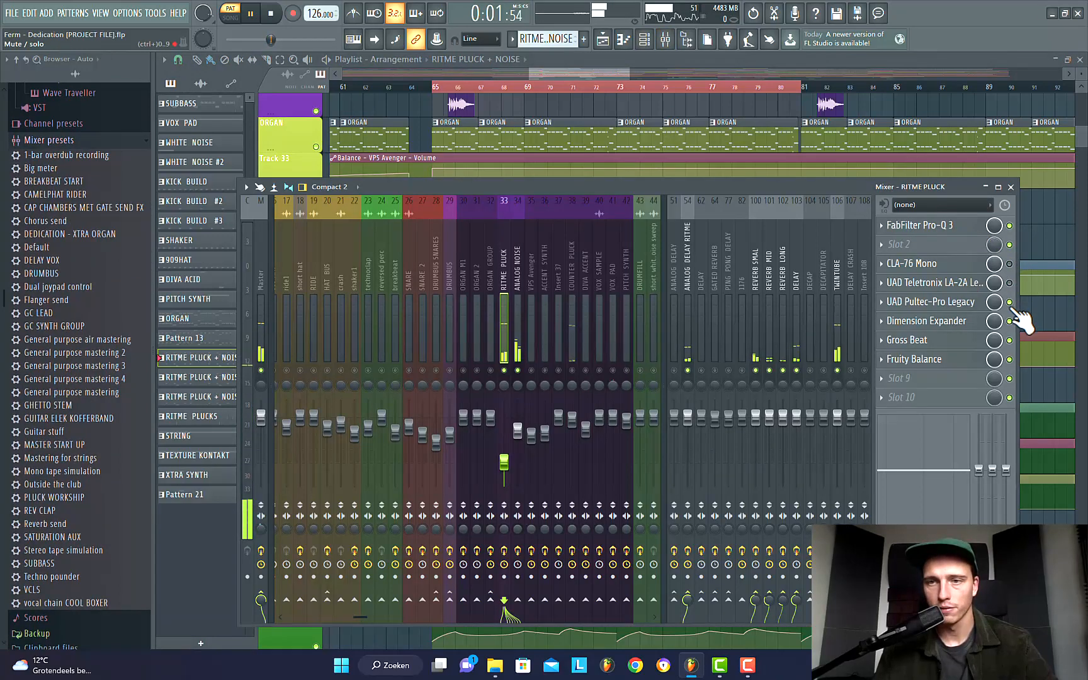
pyautogui.click(1009, 301)
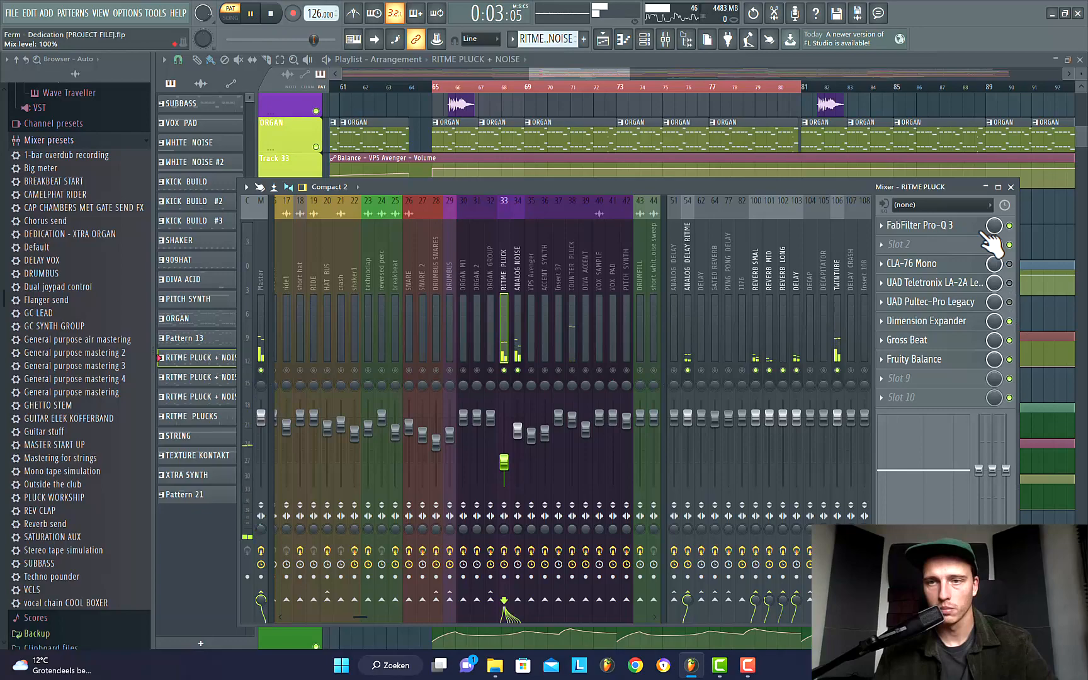
# Step: Inspect the FabFilter Pro-Q 3 and UAD Pultec-Pro Legacy on RITME PLUCK, and re-enable the Pultec-Pro
pyautogui.click(952, 232)
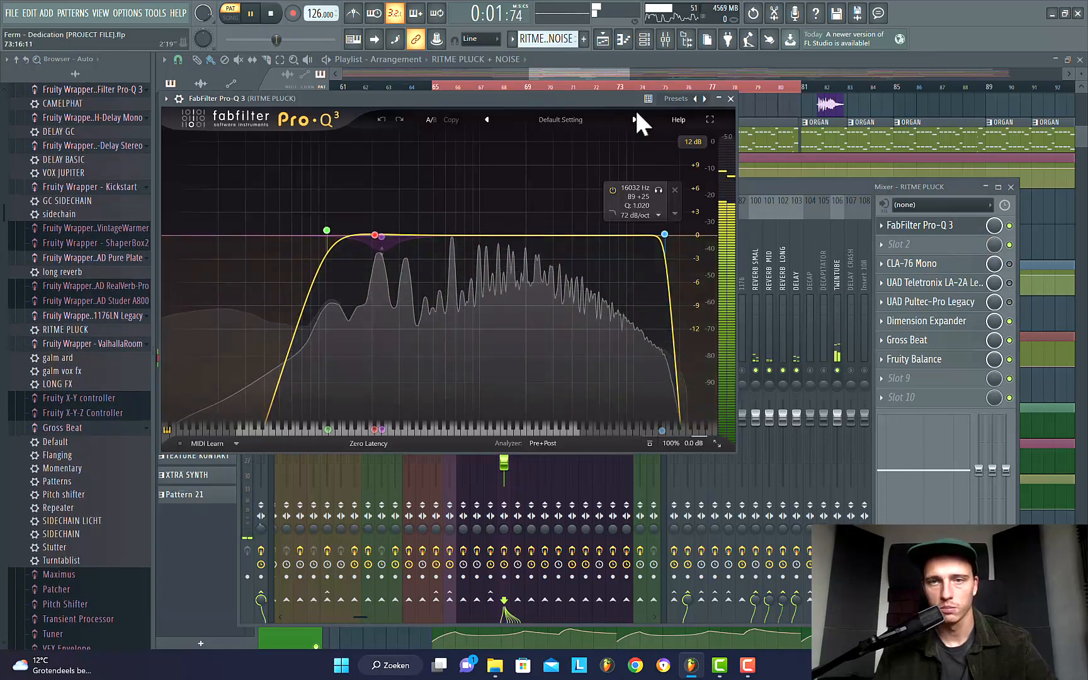
pyautogui.click(730, 99)
pyautogui.click(983, 302)
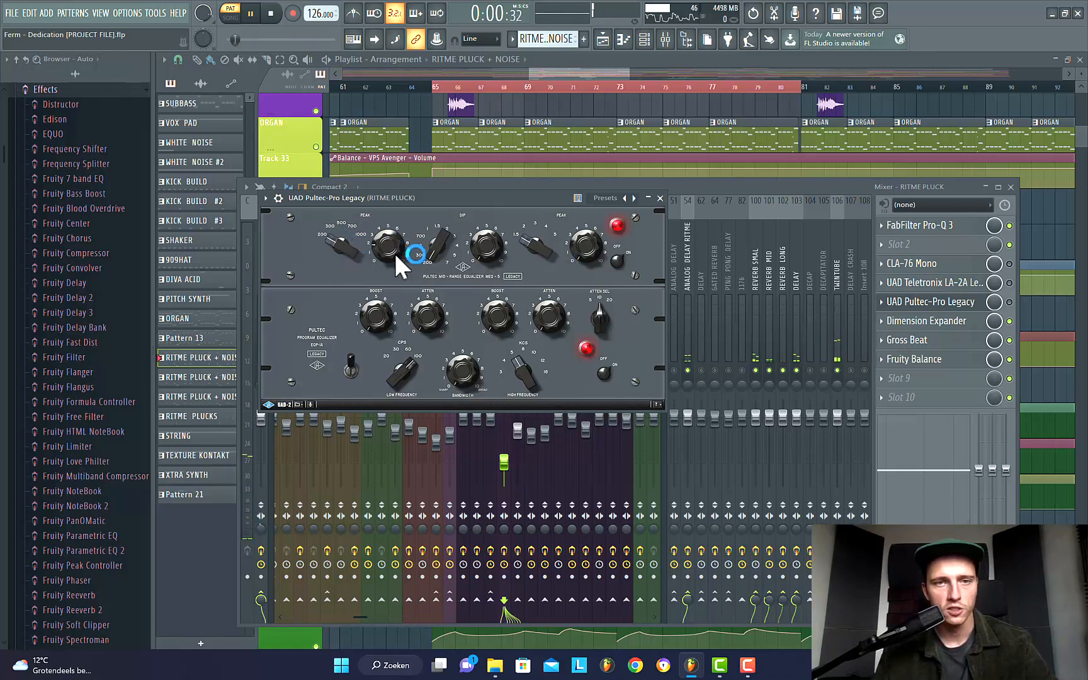
pyautogui.click(1015, 304)
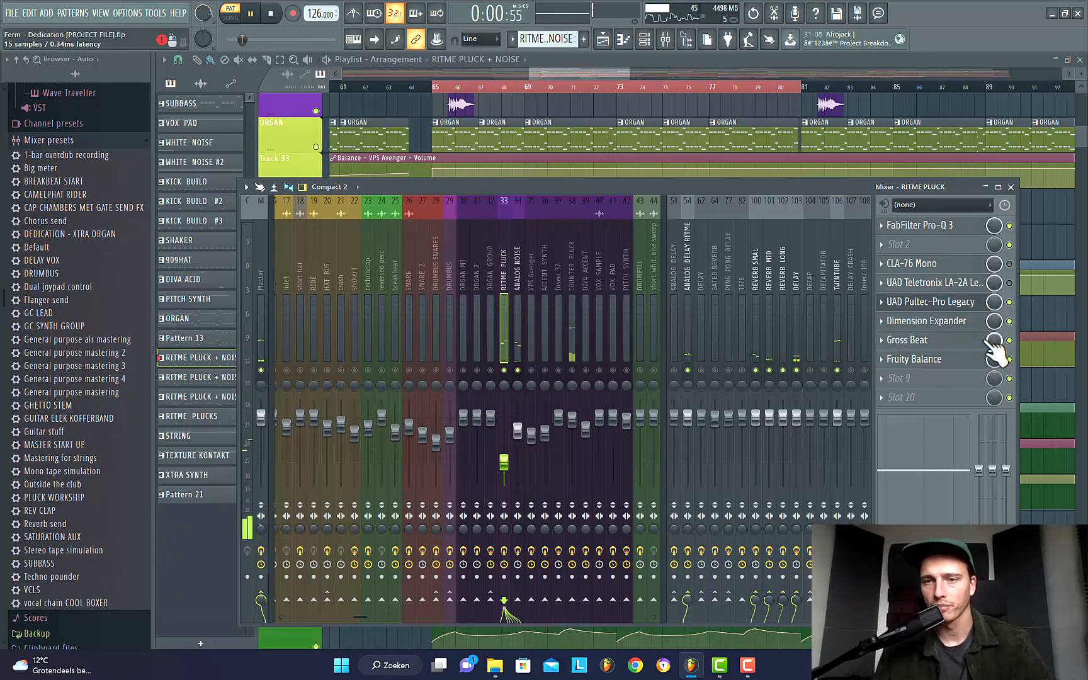
# Step: Open Gross Beat on RITME PLUCK and switch it off and on to compare its effect
pyautogui.click(994, 340)
pyautogui.click(1010, 340)
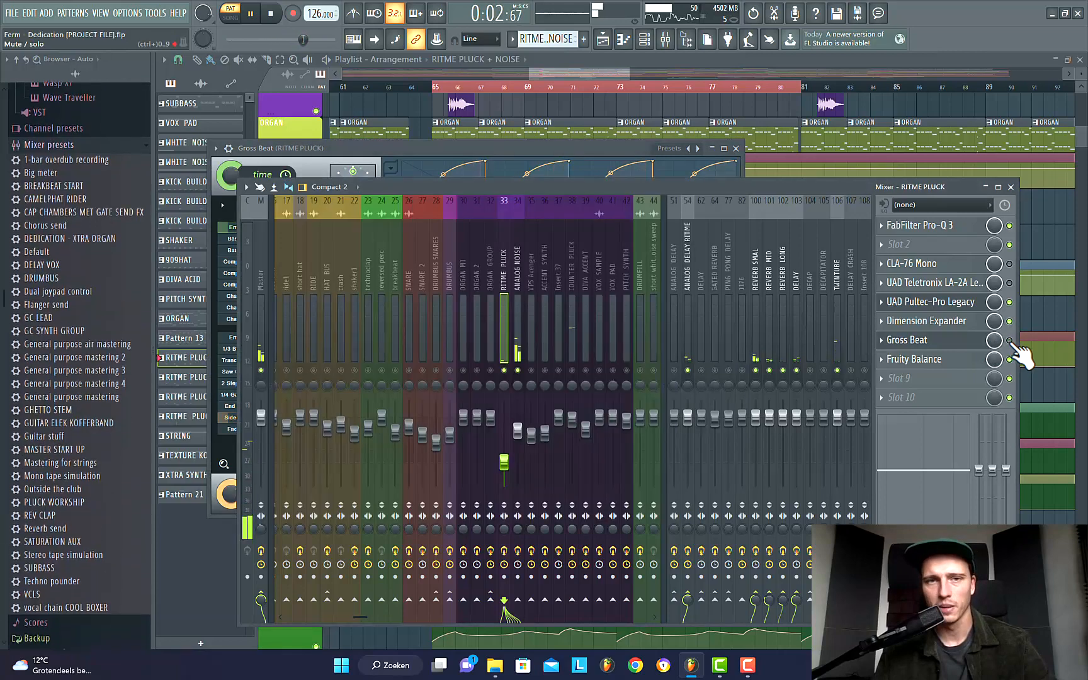
pyautogui.click(1010, 341)
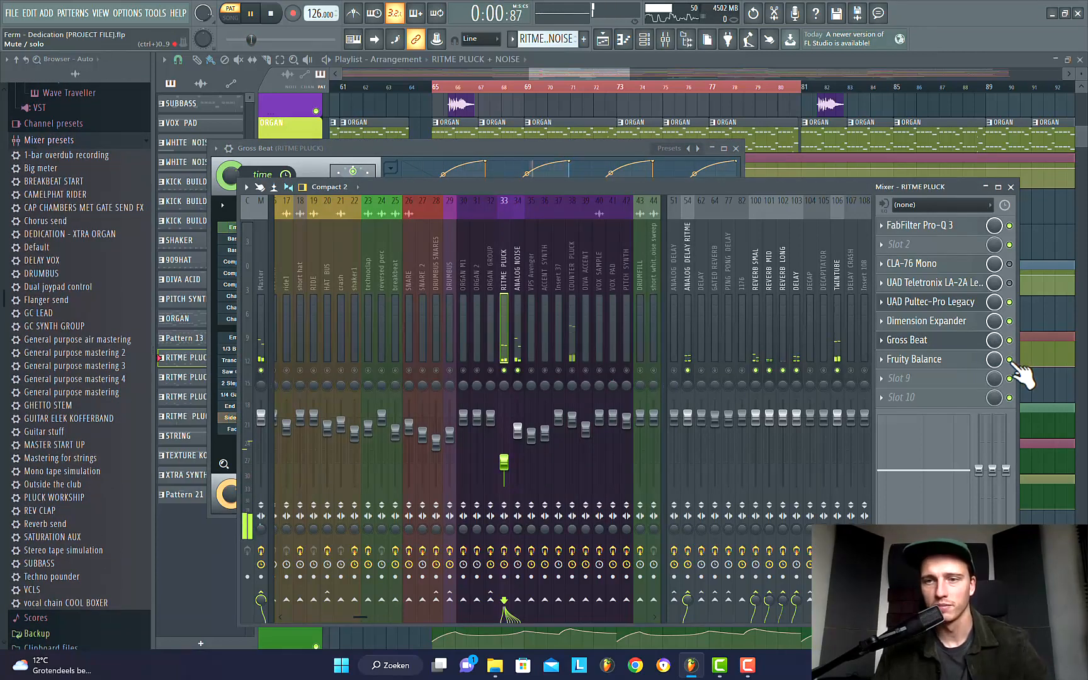
# Step: Check the Fruity Balance settings on RITME PLUCK, close the plugin, and unmute the COUNTER PLUCK mixer track
pyautogui.click(1009, 359)
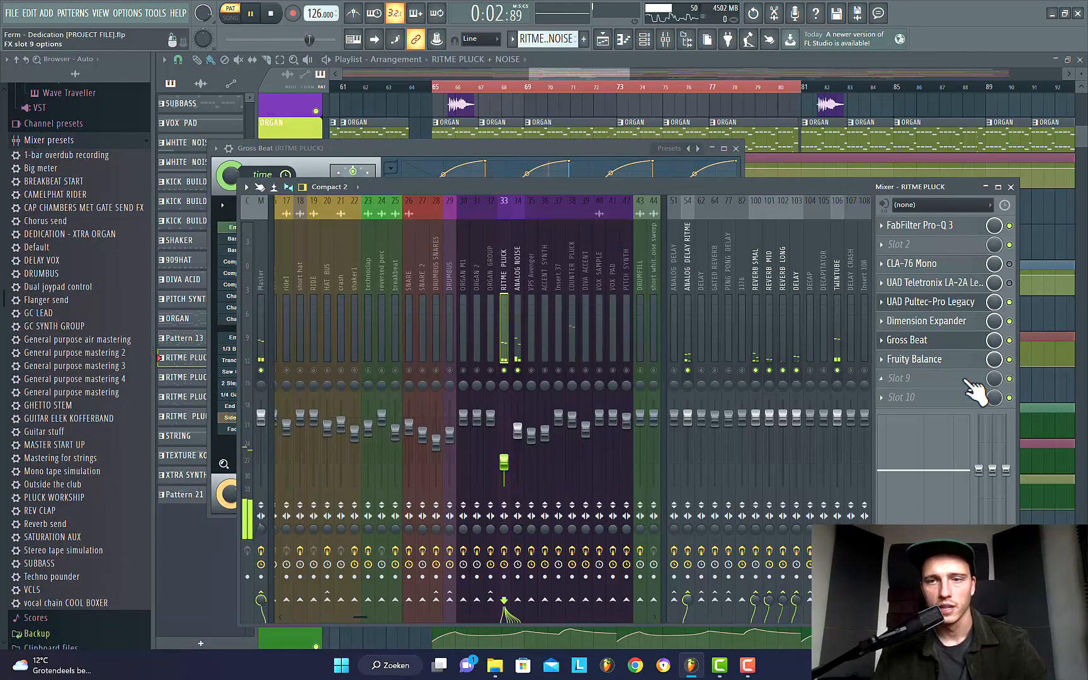
pyautogui.click(970, 367)
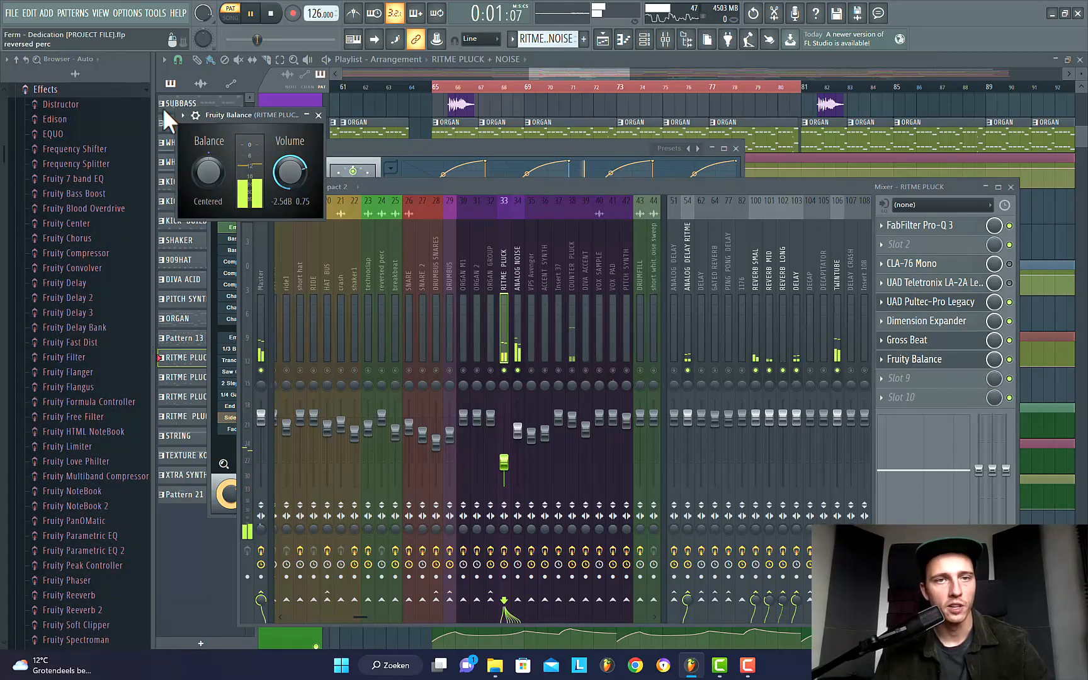
pyautogui.click(319, 116)
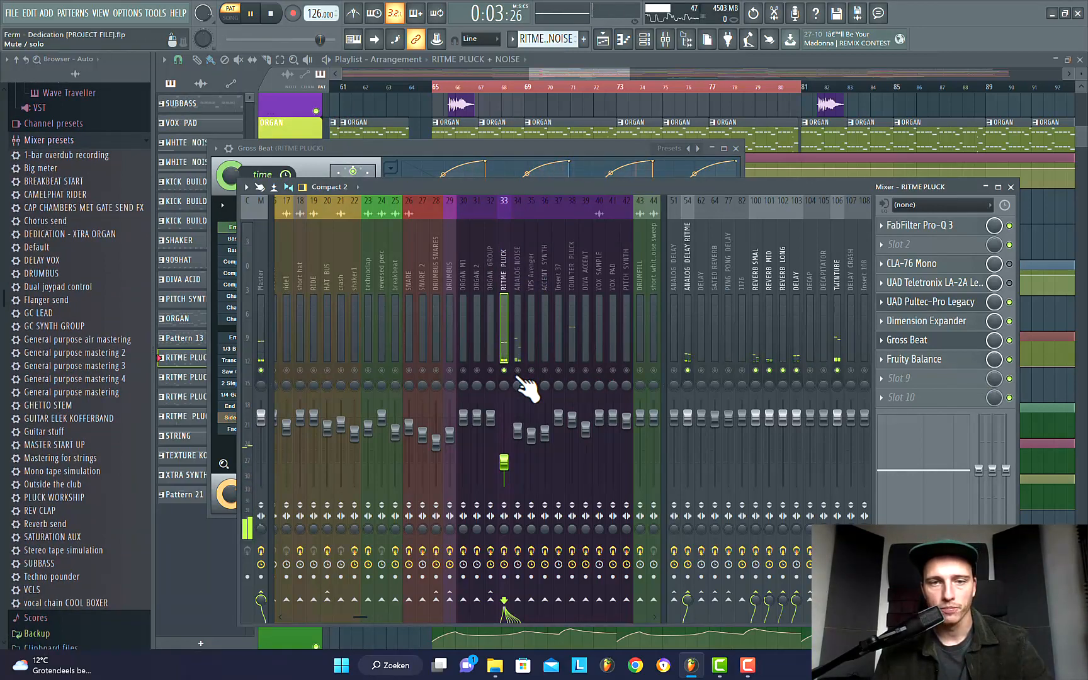
pyautogui.click(573, 370)
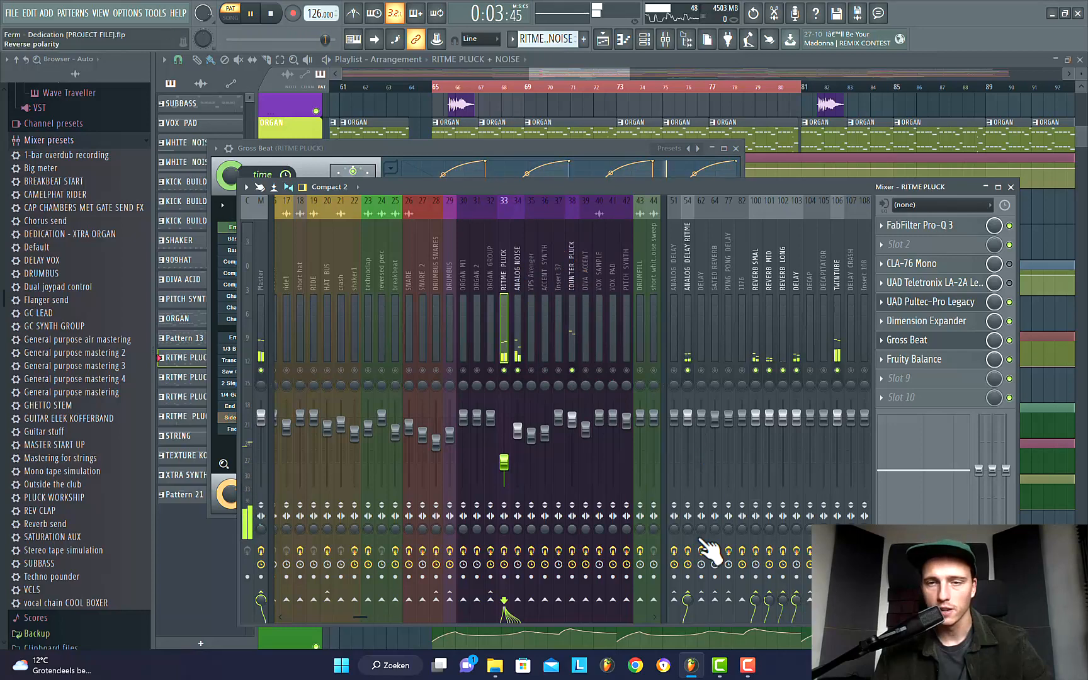
# Step: Stop playback, inspect SPL TwinTube and FabFilter Saturn on the TWINTUBE mixer track, and close both plugins
pyautogui.press('space')
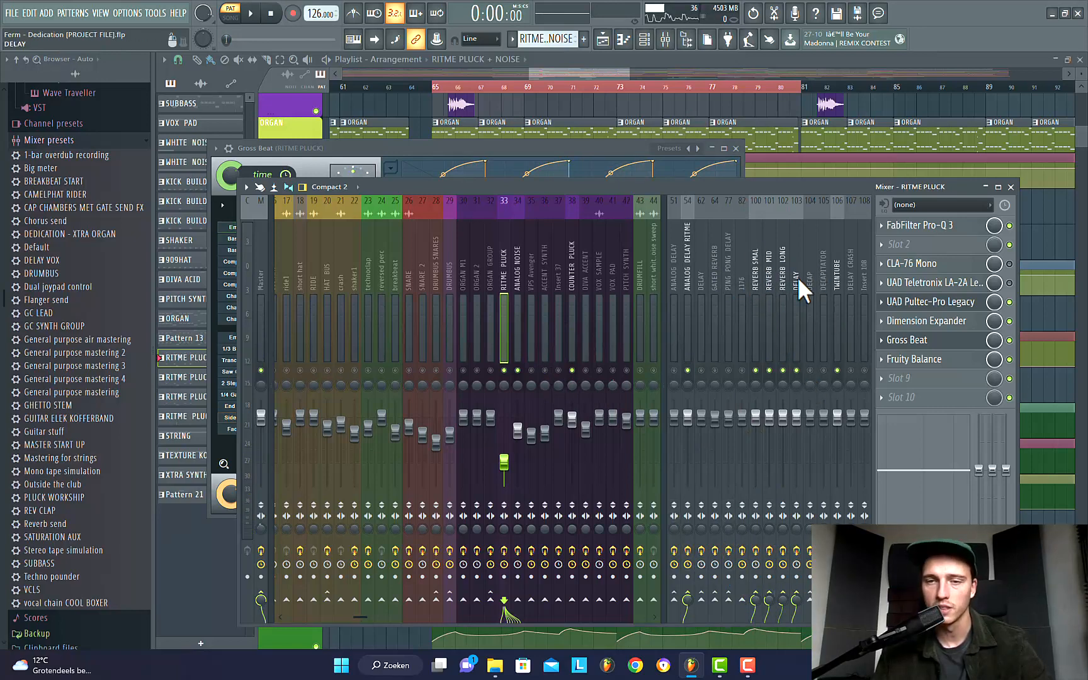
pyautogui.click(839, 274)
pyautogui.click(959, 243)
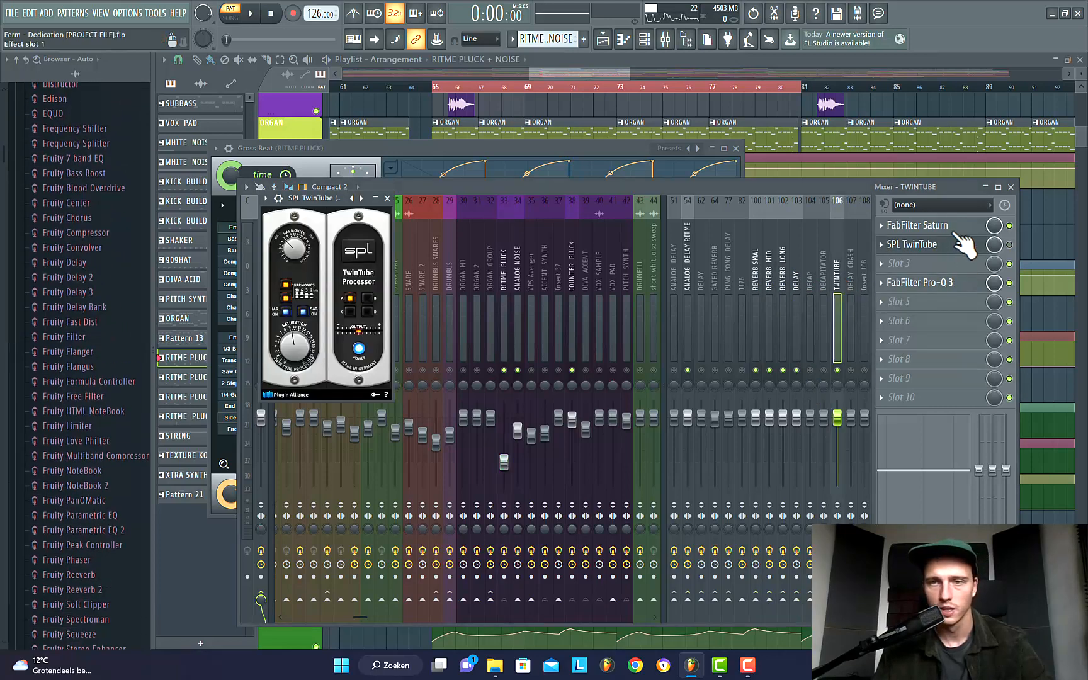
pyautogui.click(387, 199)
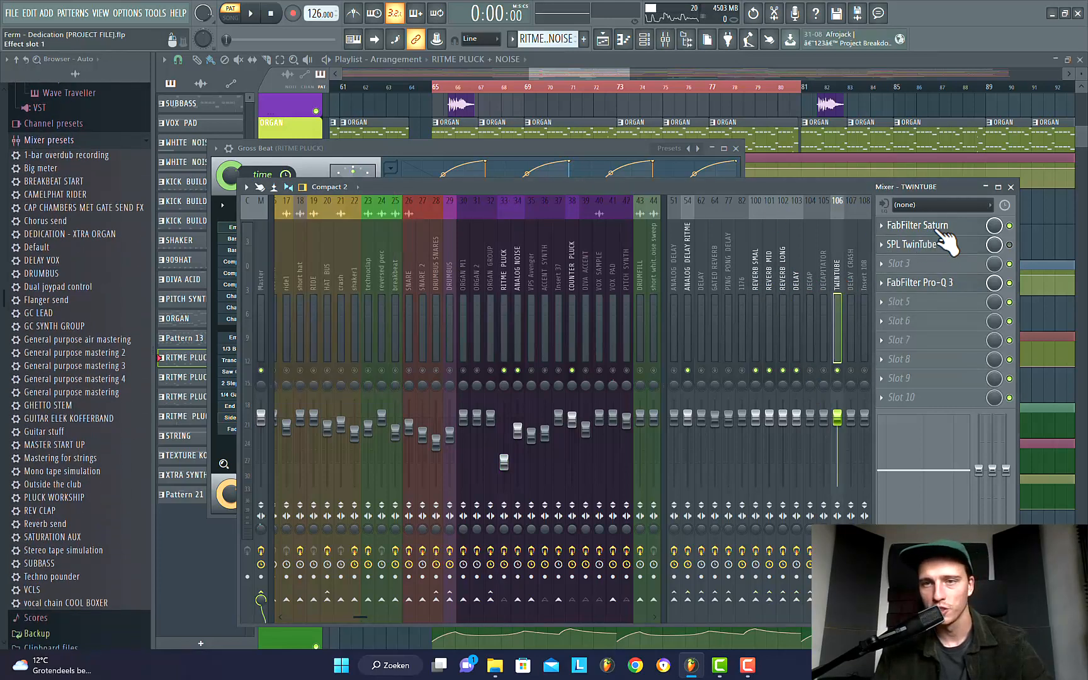
pyautogui.click(938, 225)
pyautogui.moveTo(390, 358); pyautogui.dragTo(473, 133)
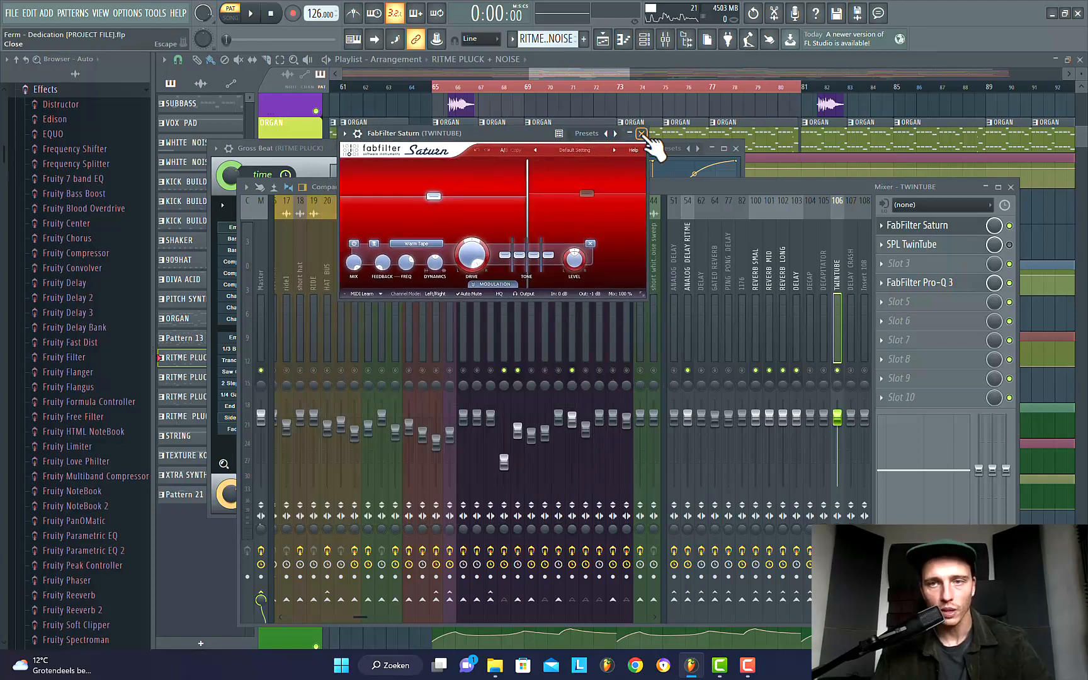
pyautogui.click(641, 134)
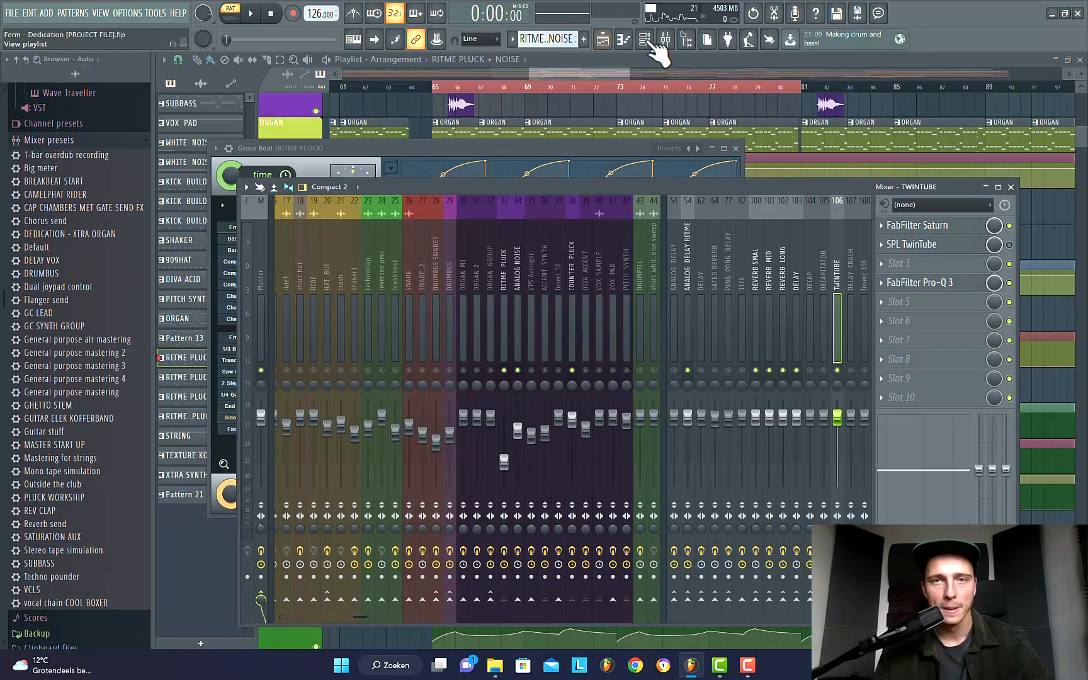
# Step: Play the arrangement from about bar 72, unmute all mixer tracks, and return to the playlist
pyautogui.click(641, 58)
pyautogui.scroll(-10, 485, 252)
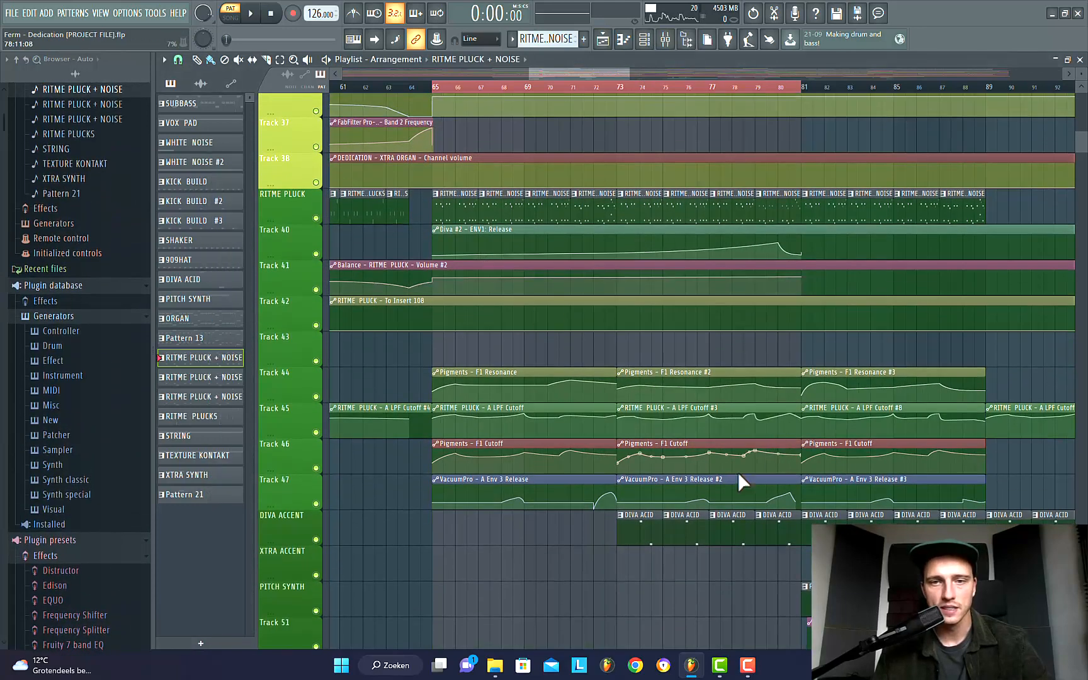
pyautogui.click(595, 86)
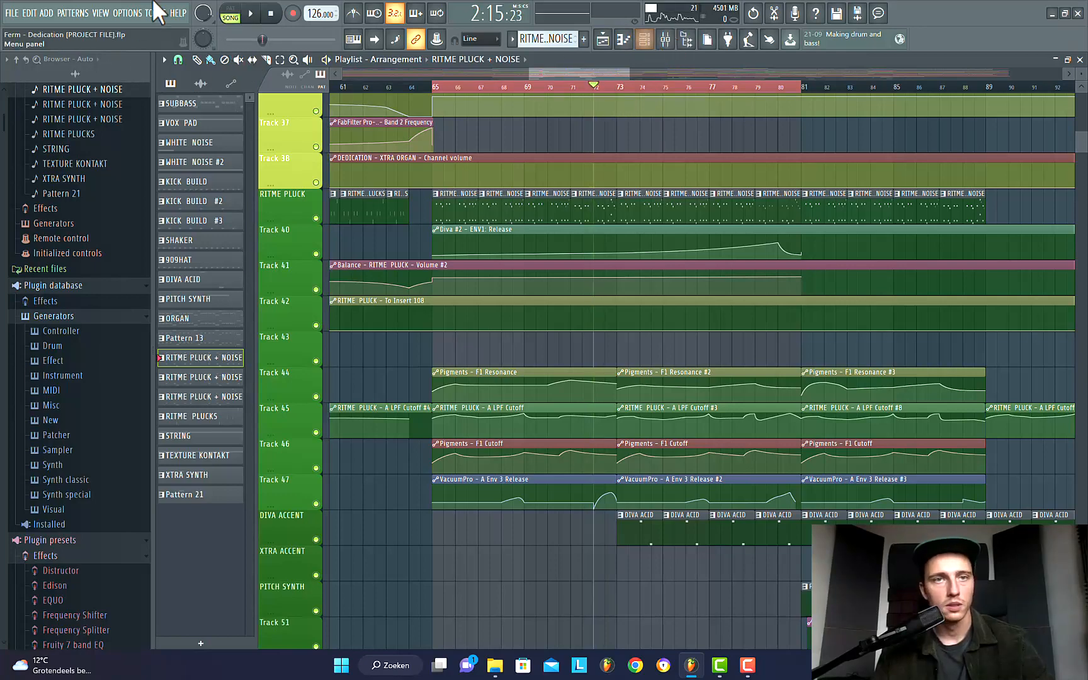
pyautogui.click(255, 16)
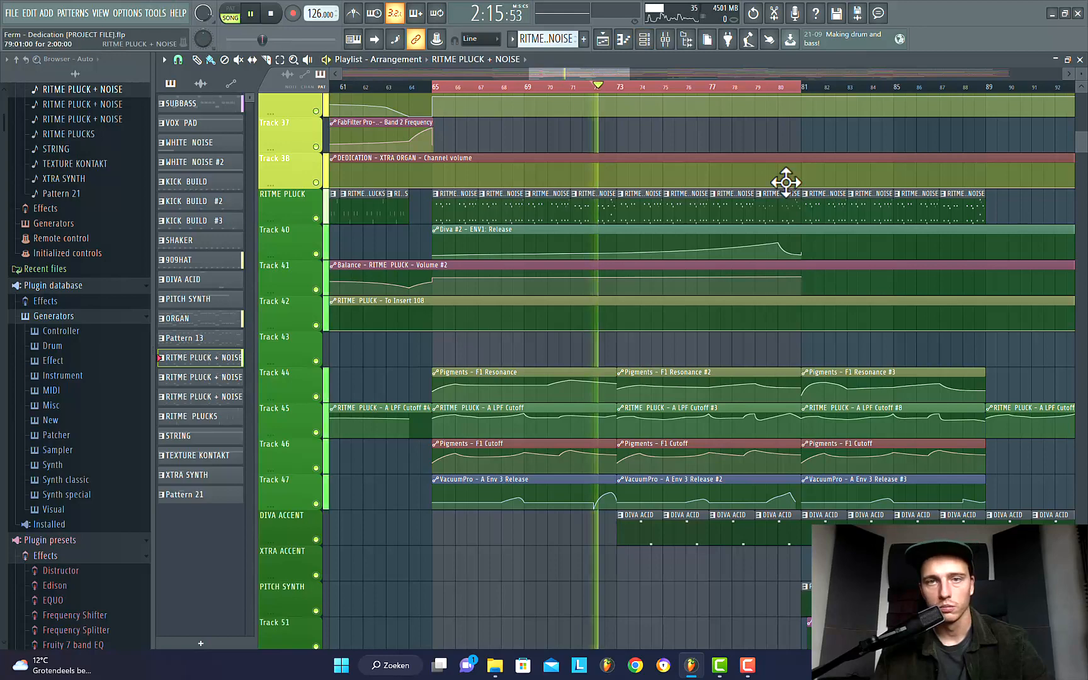
pyautogui.click(667, 43)
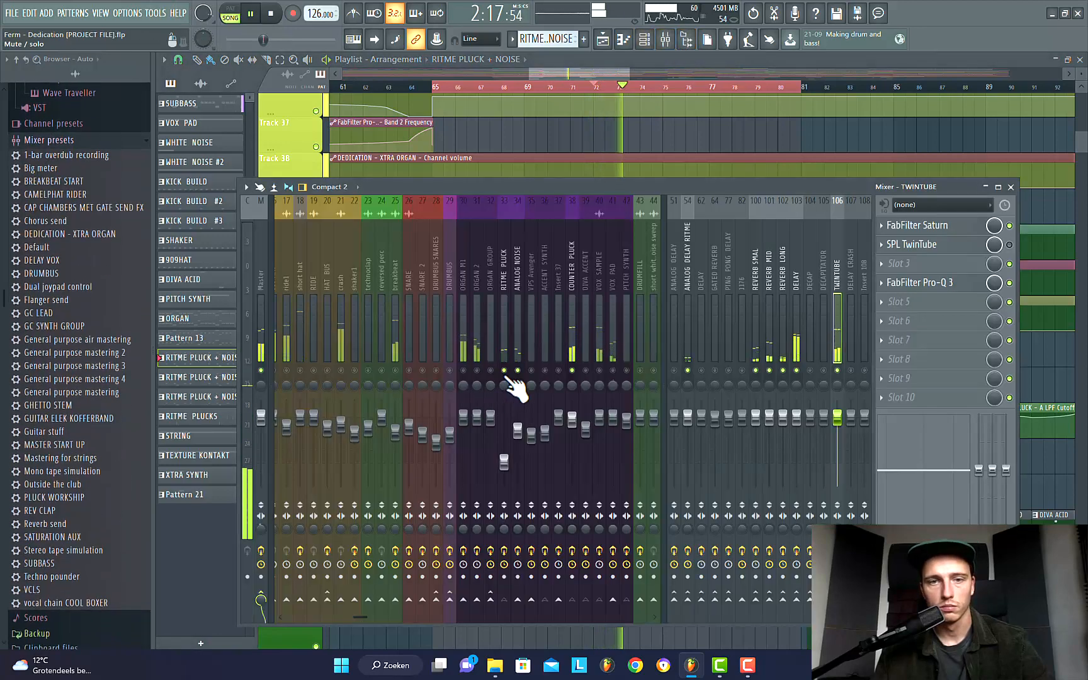
pyautogui.click(670, 59)
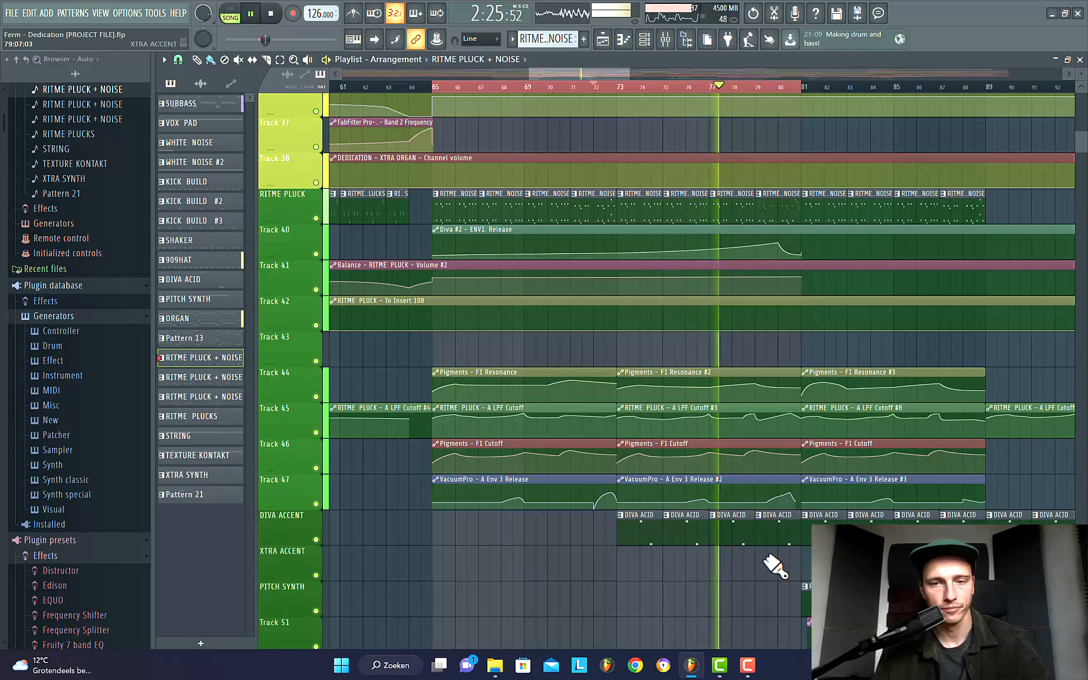
# Step: Open the DIVA ACID pattern, play it on its own, and examine the settings of its Diva synth
pyautogui.press('space')
pyautogui.doubleClick(637, 524)
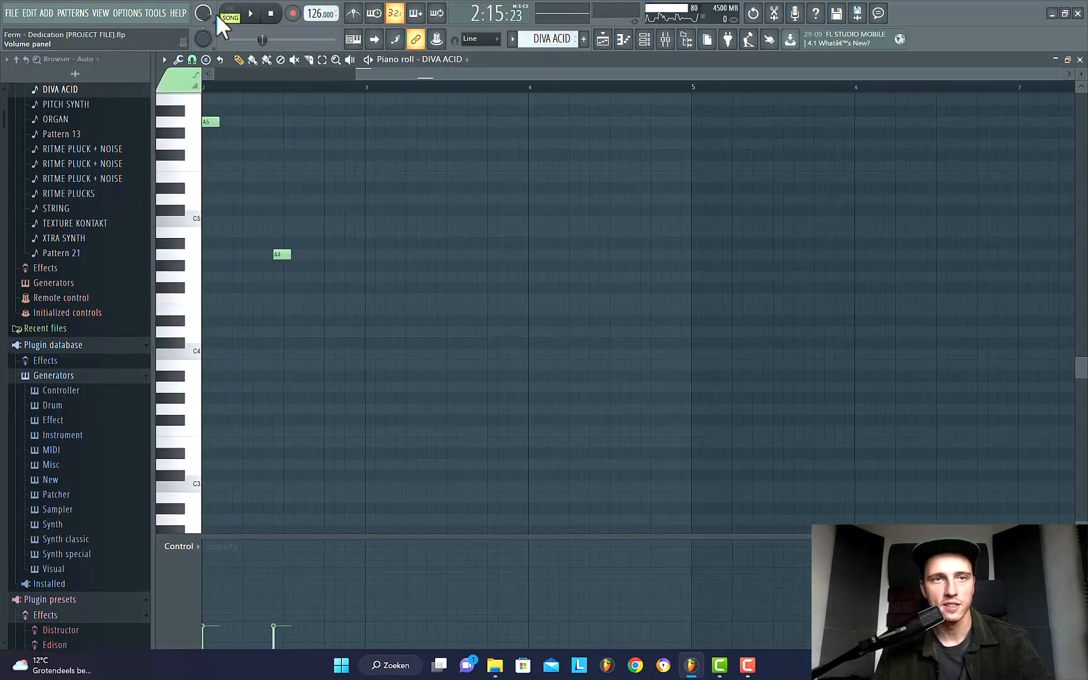
pyautogui.click(224, 14)
pyautogui.press('space')
pyautogui.click(645, 39)
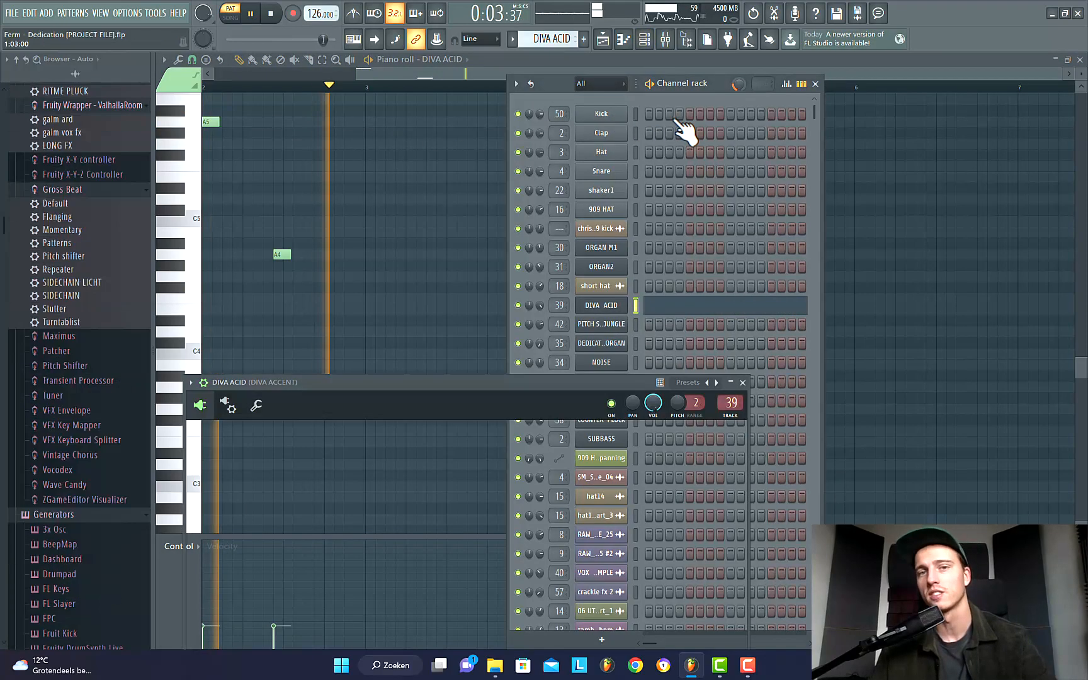
pyautogui.moveTo(445, 374); pyautogui.dragTo(680, 91)
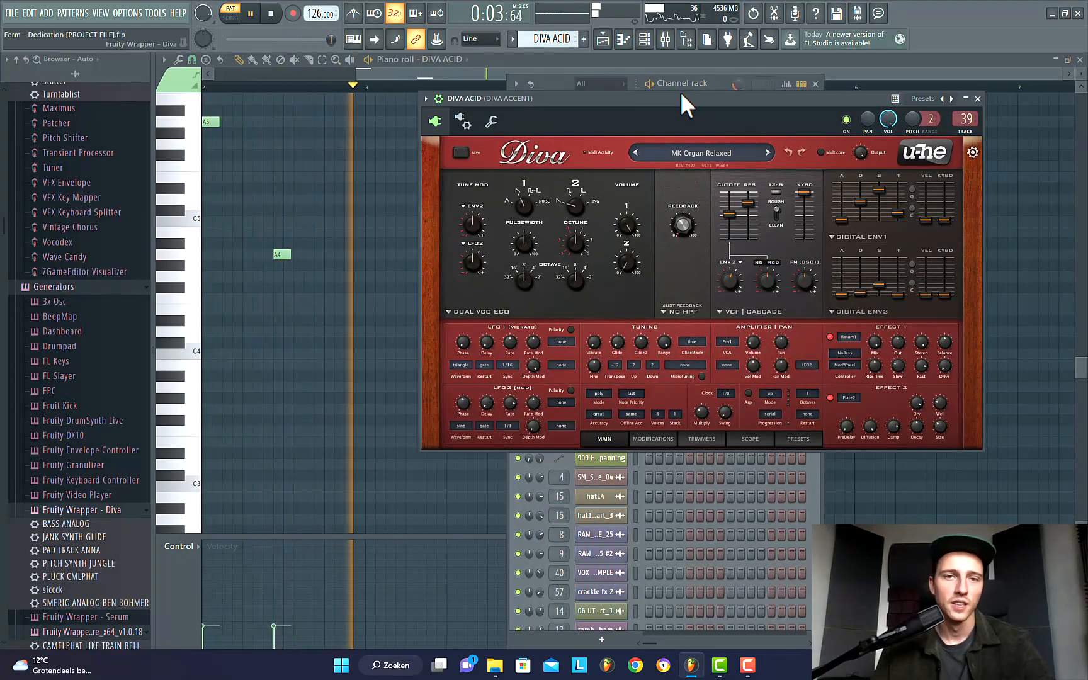
pyautogui.press('space')
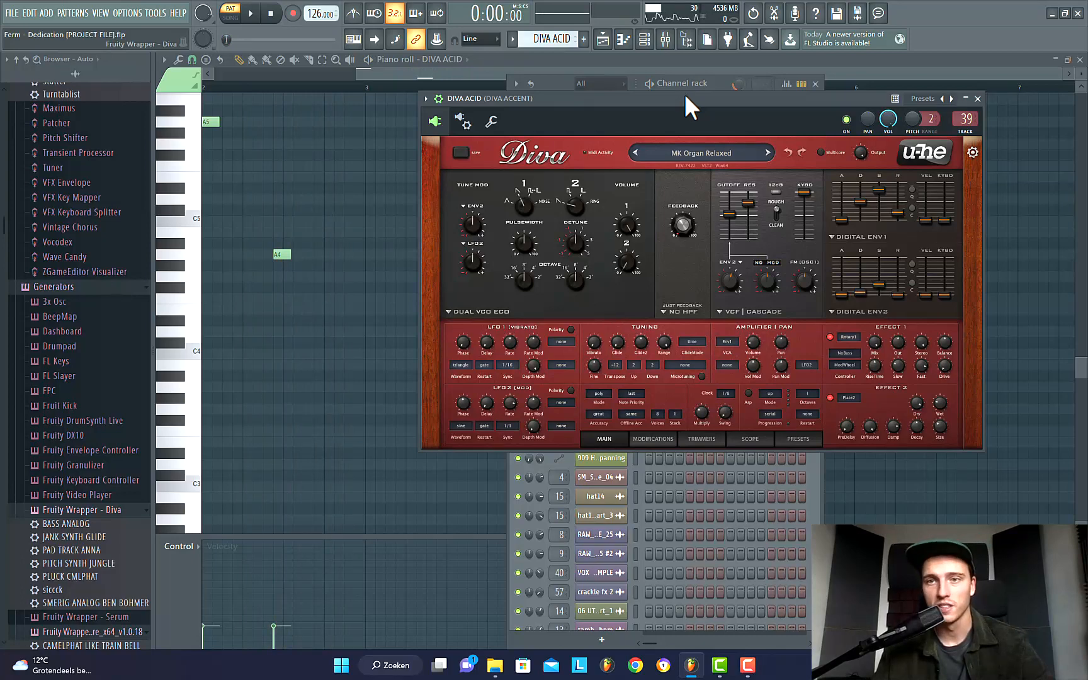
pyautogui.moveTo(684, 94); pyautogui.dragTo(606, 98)
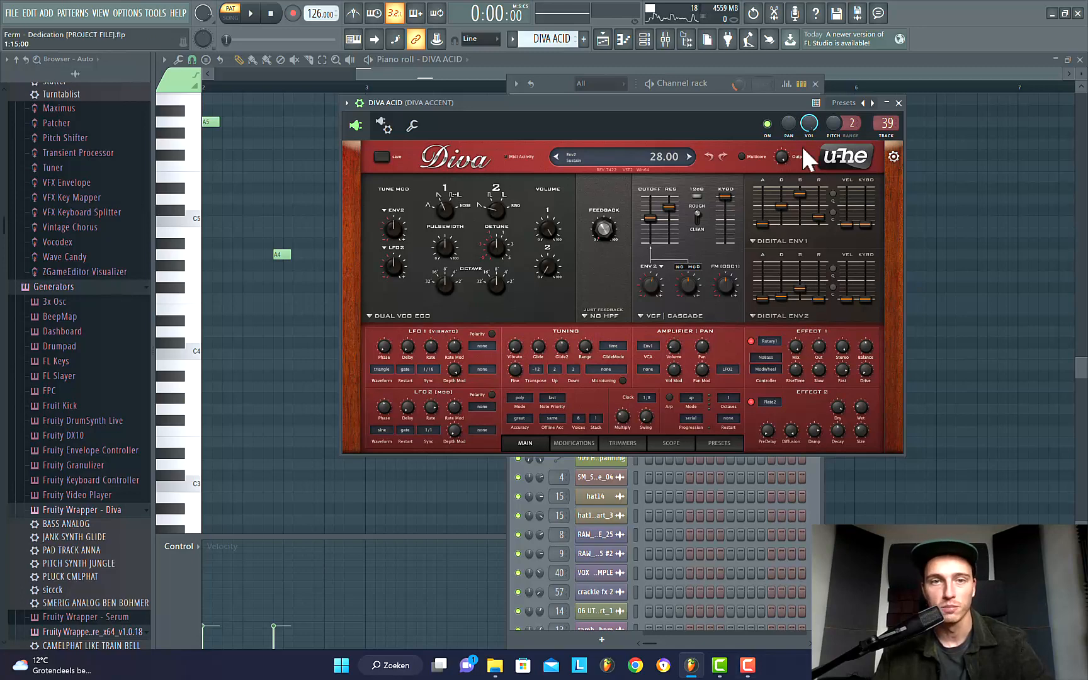
# Step: Check the DIVA ACCENT mixer track's effects and audition the pattern alongside its Diva synth
pyautogui.click(665, 40)
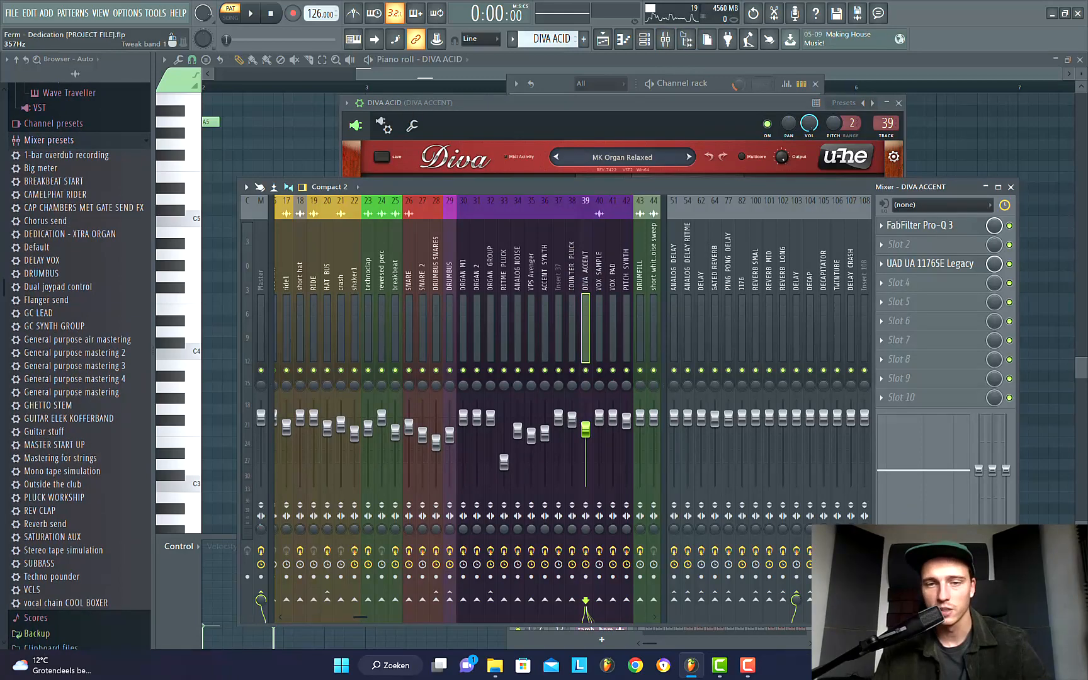
pyautogui.press('space')
pyautogui.moveTo(522, 102); pyautogui.dragTo(544, 94)
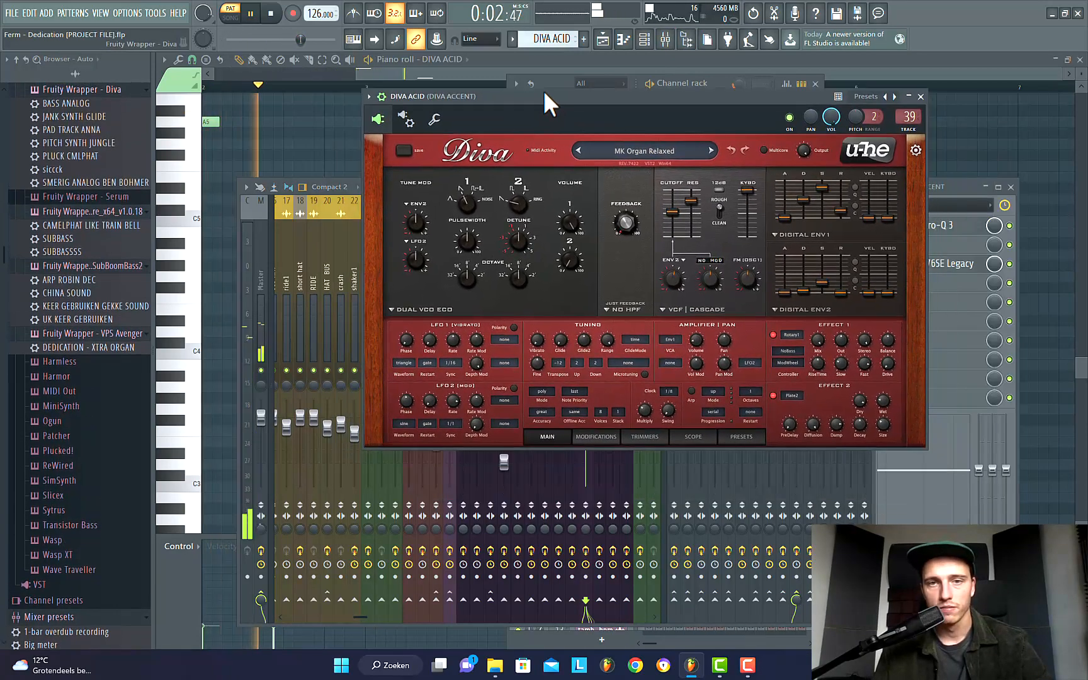
pyautogui.click(952, 187)
pyautogui.press('space')
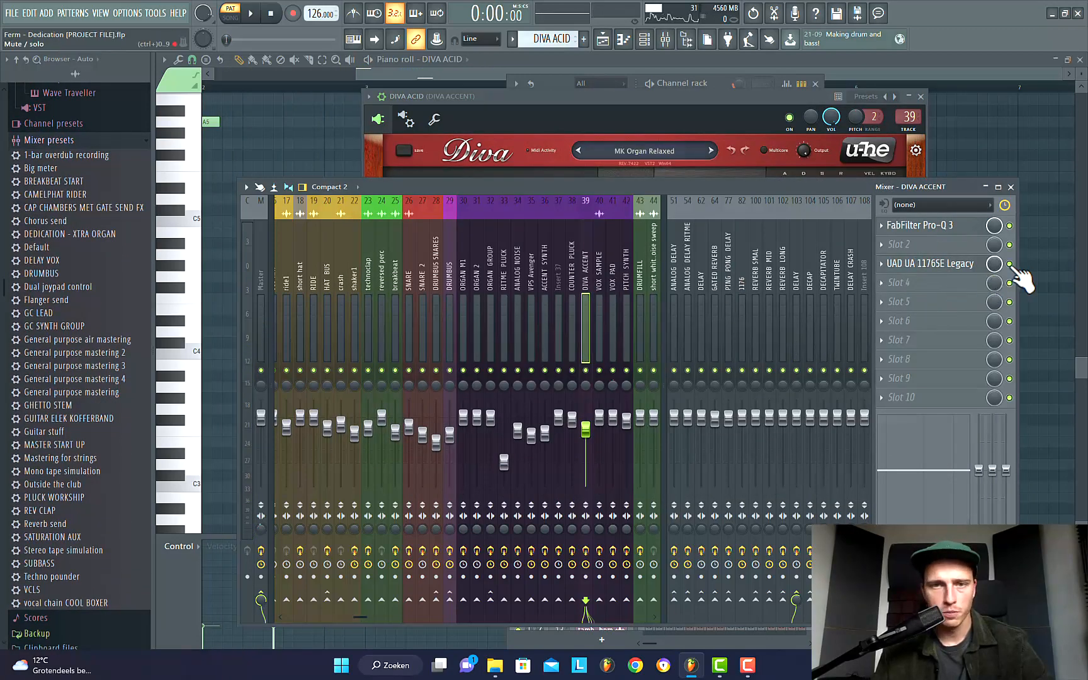
# Step: Open the UAD UA 1176SE Legacy on DIVA ACCENT, compare its effect during playback, and leave it bypassed
pyautogui.click(951, 264)
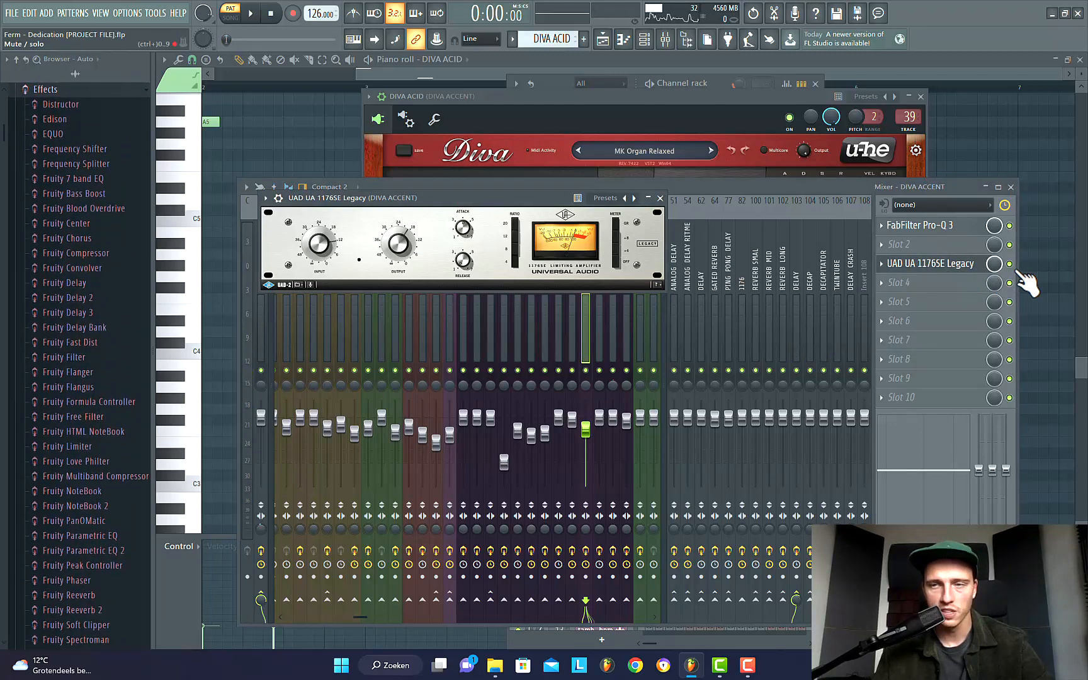
pyautogui.press('space')
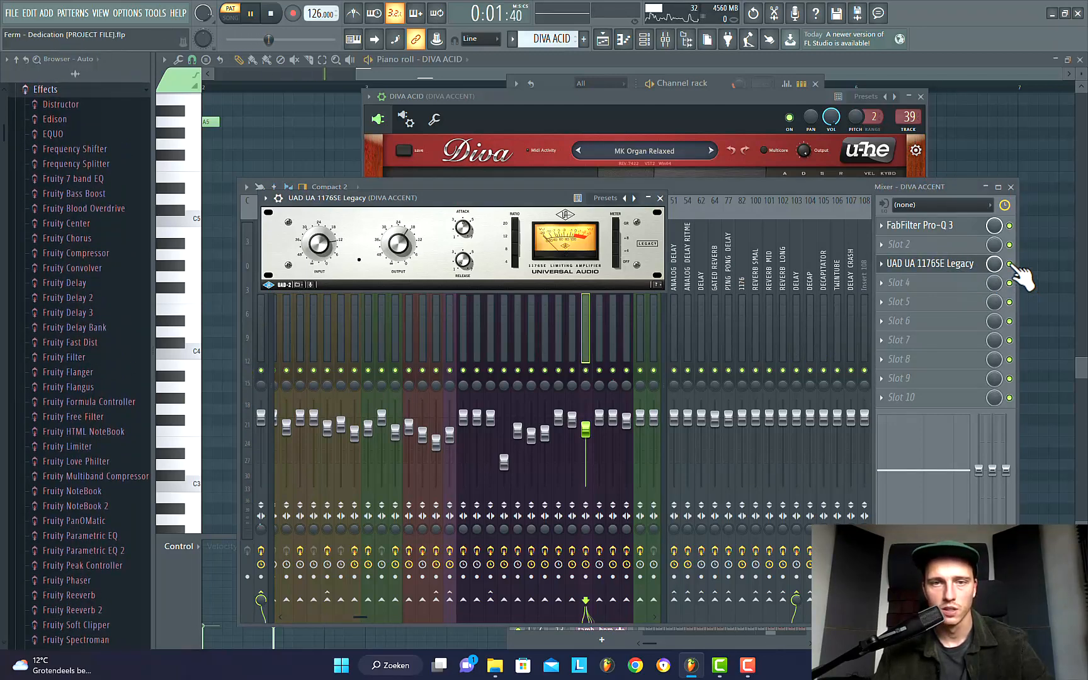
pyautogui.click(1010, 264)
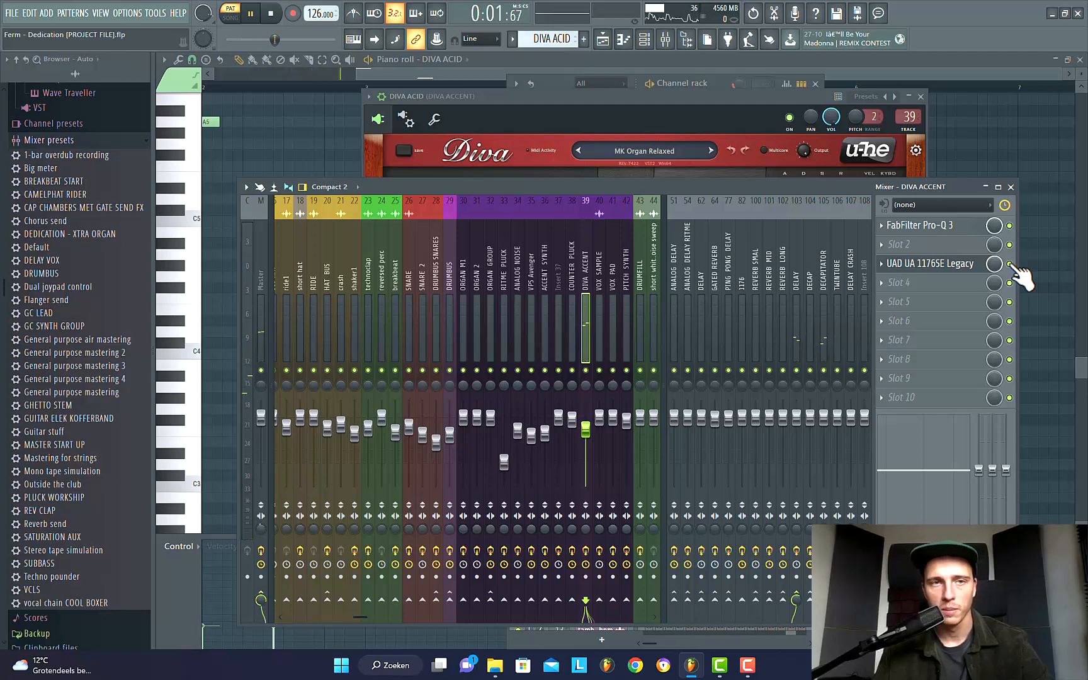
pyautogui.click(1010, 264)
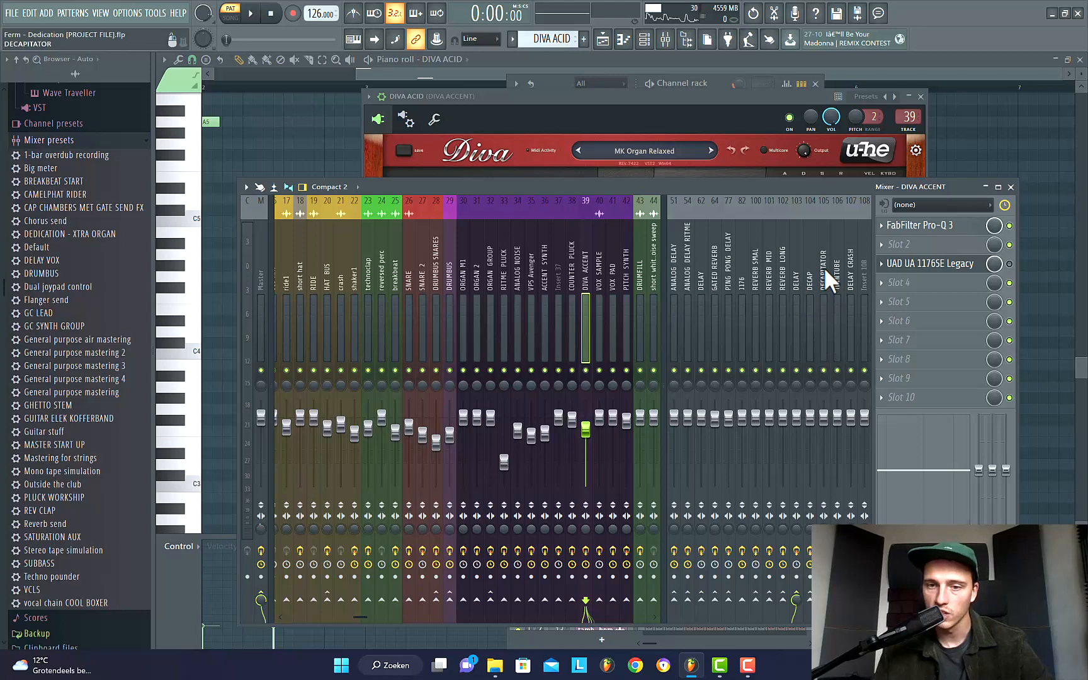
# Step: Close the mixer, Diva and UAD UA 1176SE Legacy windows and return to the playlist
pyautogui.click(1011, 187)
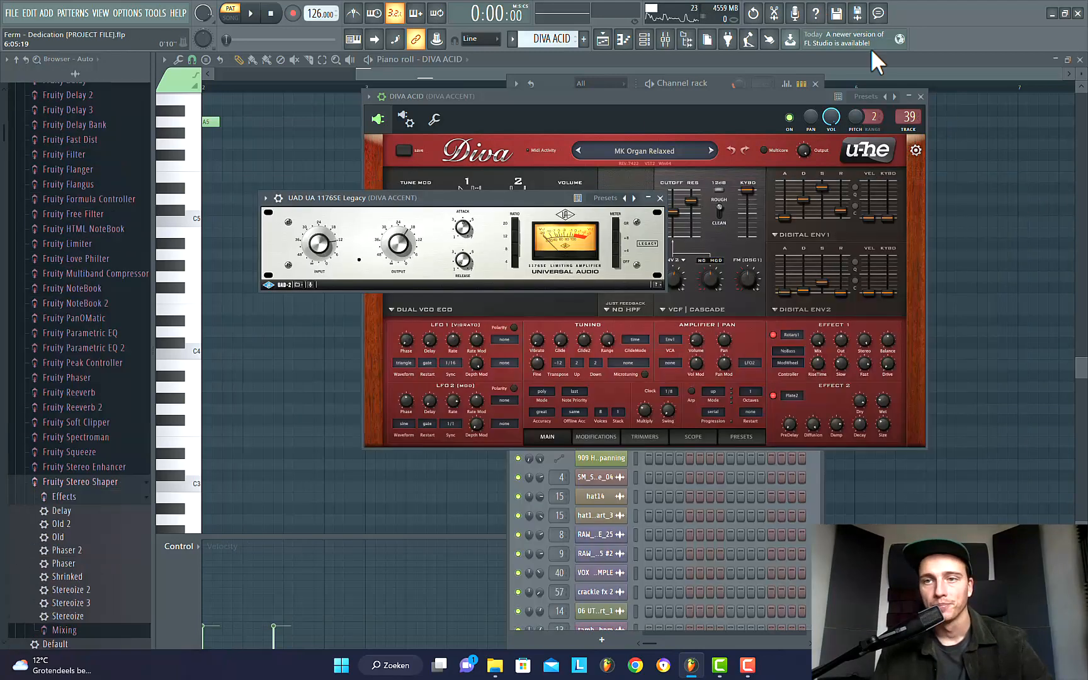
pyautogui.click(912, 114)
pyautogui.click(660, 198)
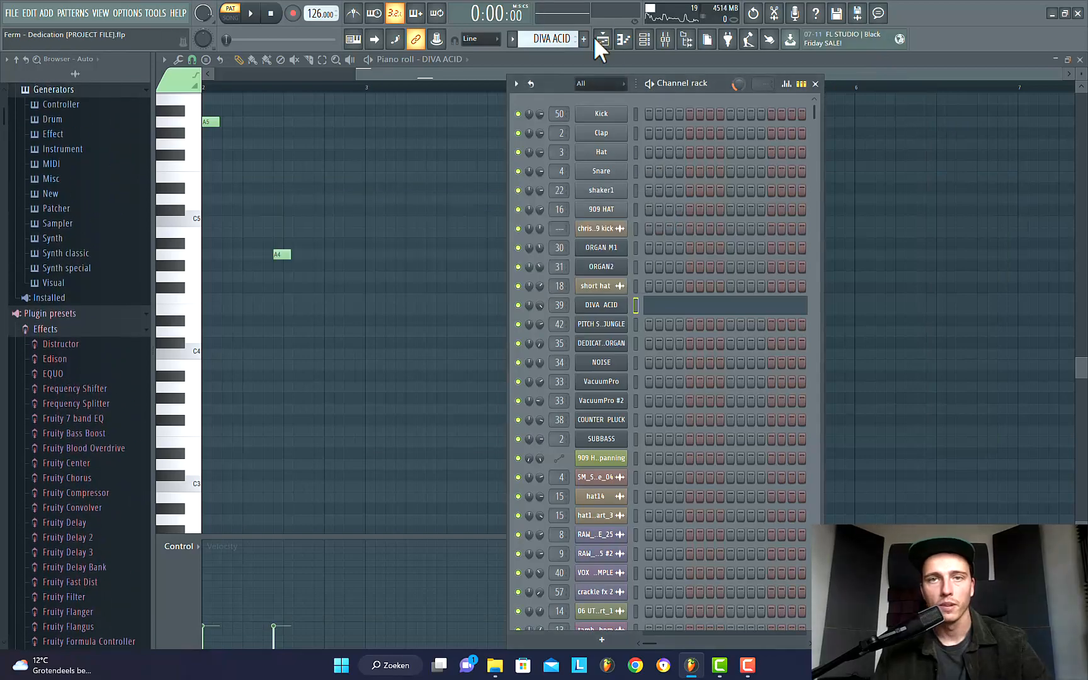
pyautogui.click(602, 40)
# Step: Select bars 81 to 89 of the arrangement, where the PITCH SYNTH clips begin
pyautogui.scroll(-6, 830, 432)
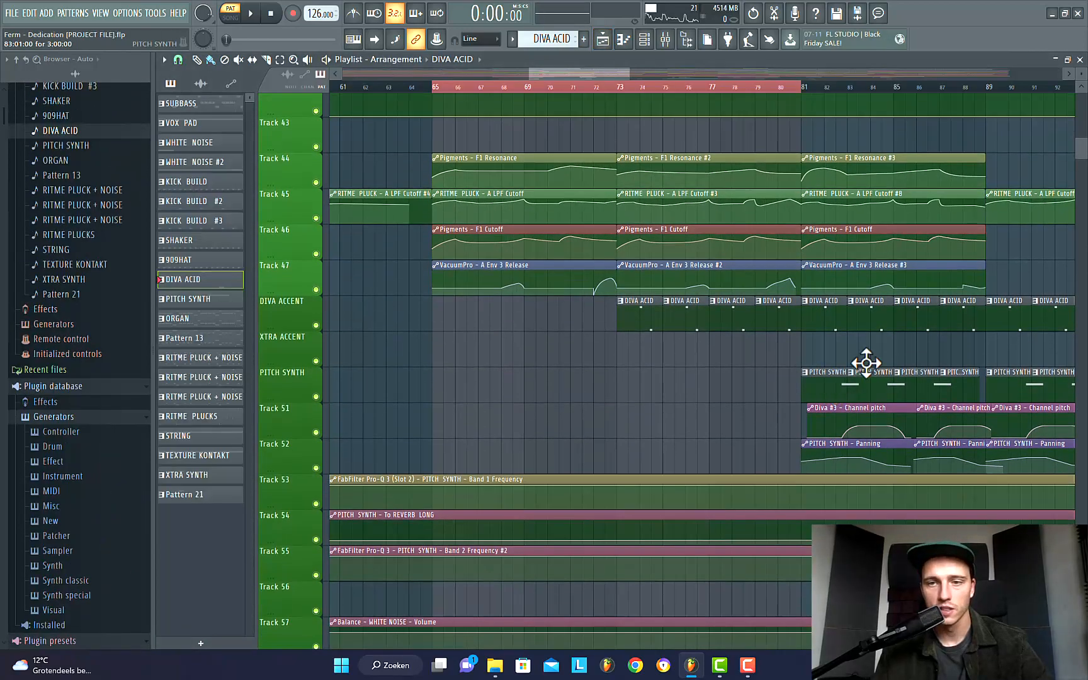
pyautogui.scroll(3, 991, 393)
pyautogui.scroll(2, 1014, 381)
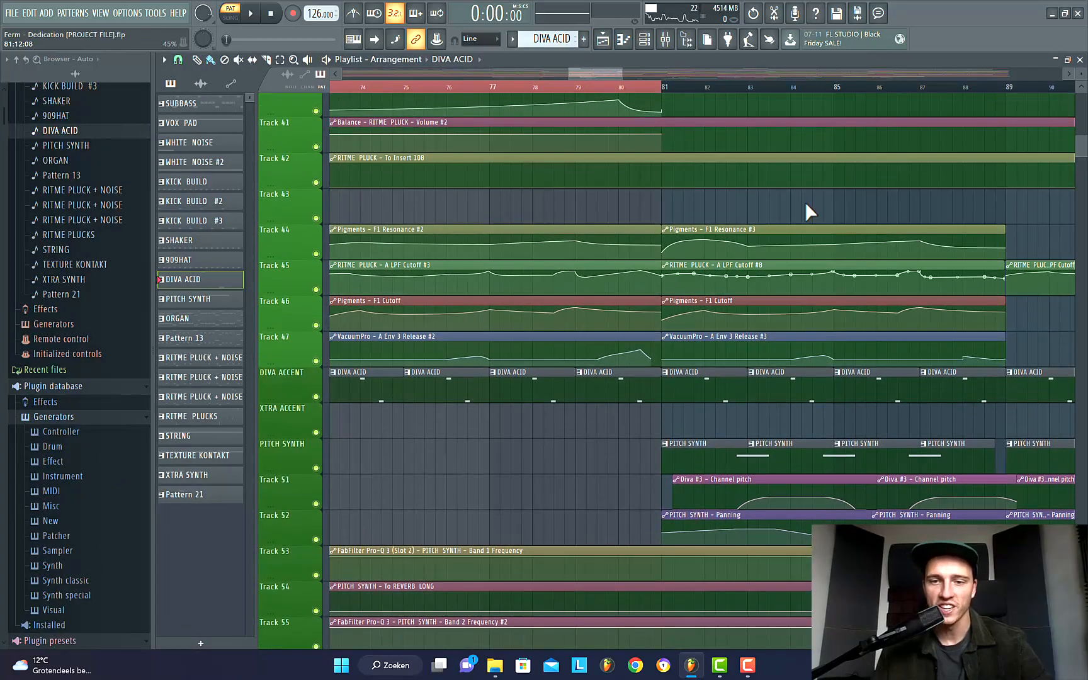
pyautogui.click(280, 60)
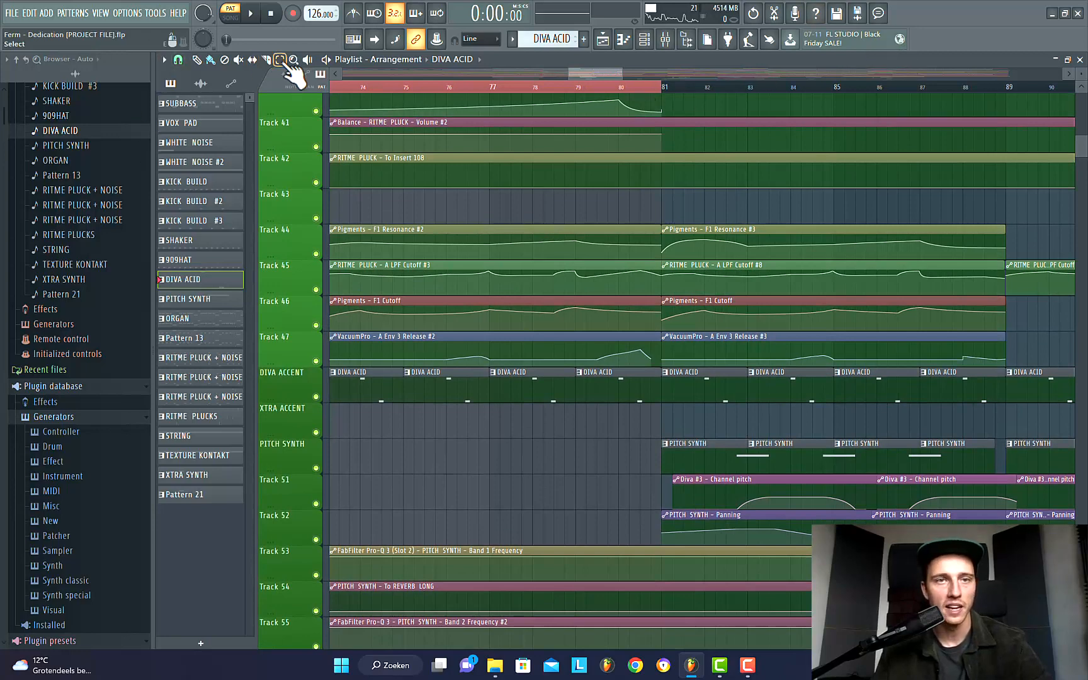
pyautogui.scroll(-3, 475, 210)
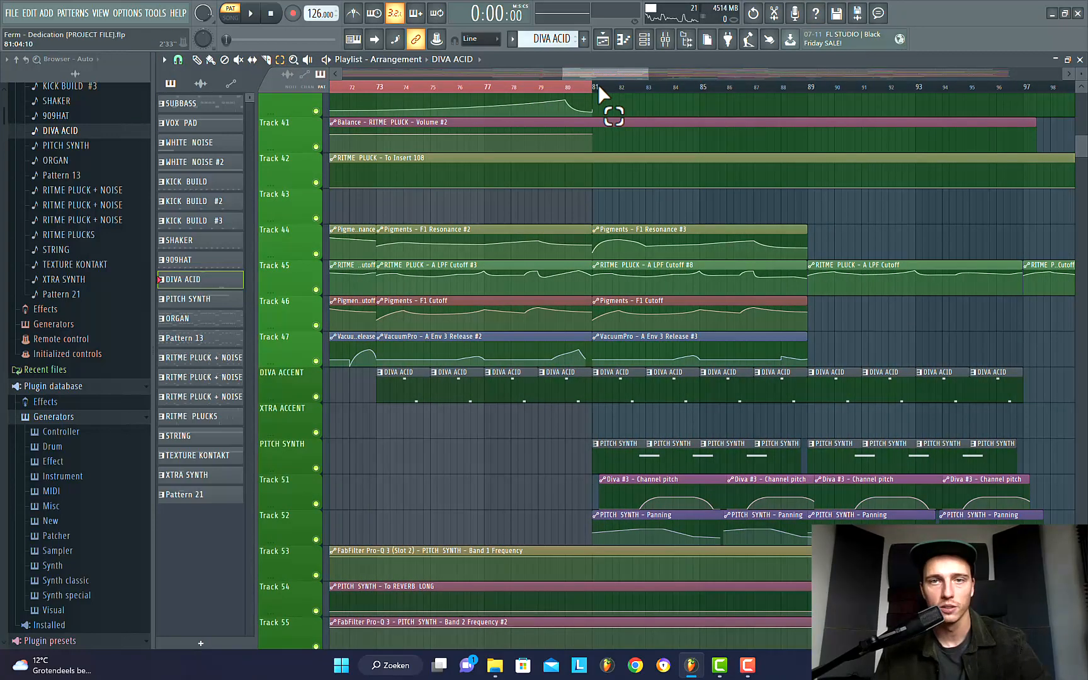
pyautogui.moveTo(595, 84); pyautogui.dragTo(811, 101)
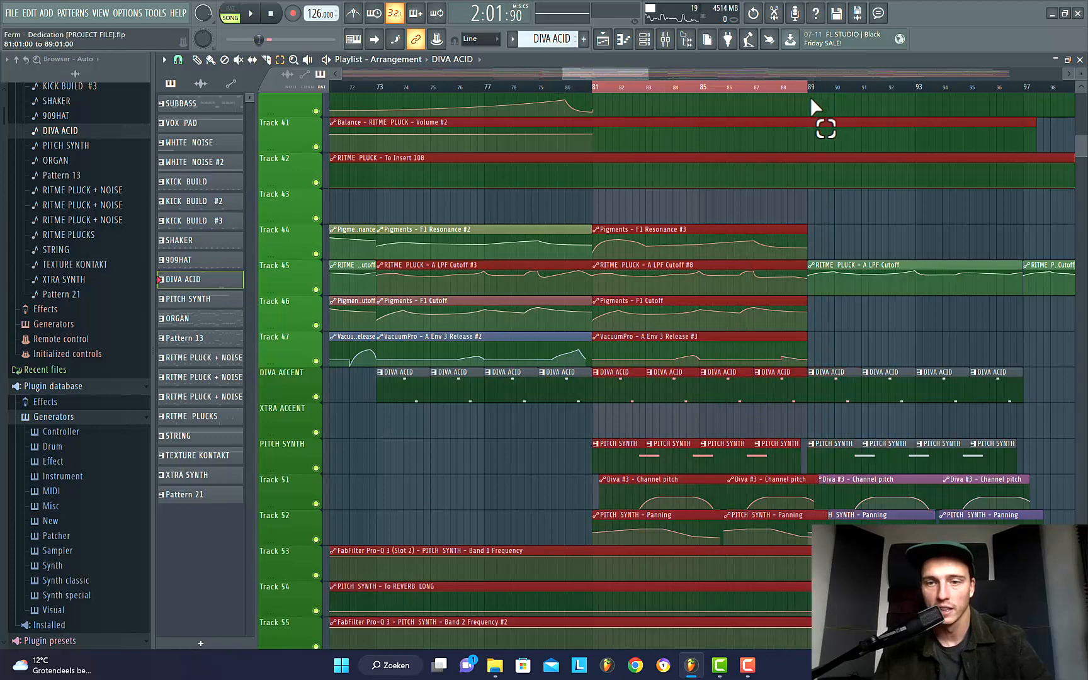
# Step: Play the selected section while examining the DIVA ACCENT and PITCH SYNTH tracks, stop playback, and deselect the clips
pyautogui.press('space')
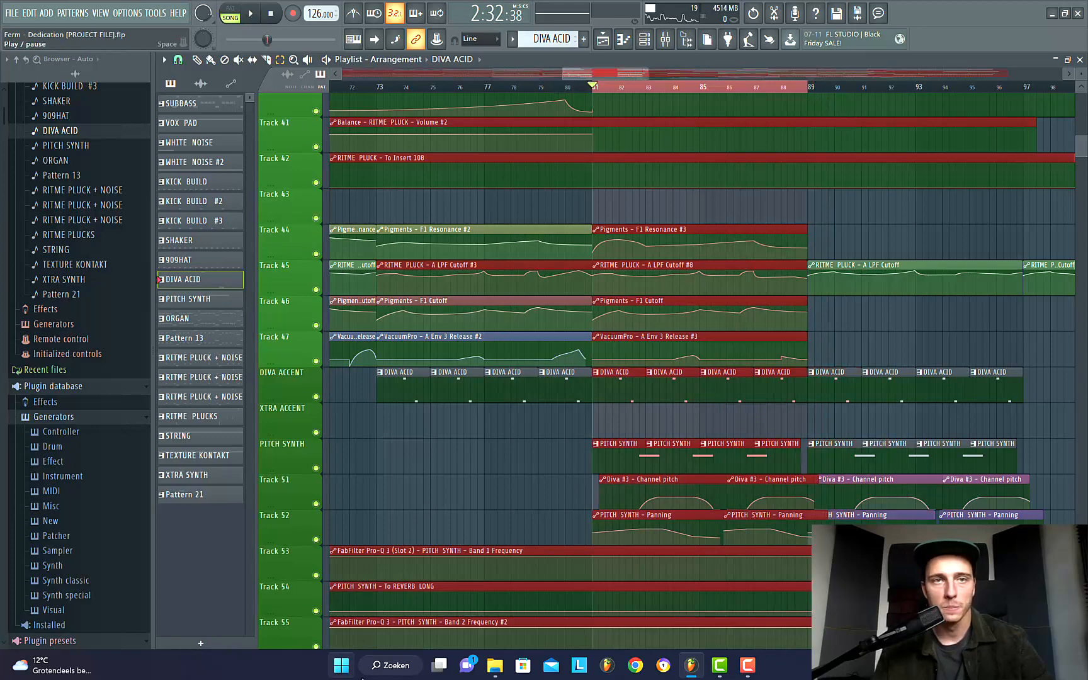
pyautogui.press('space')
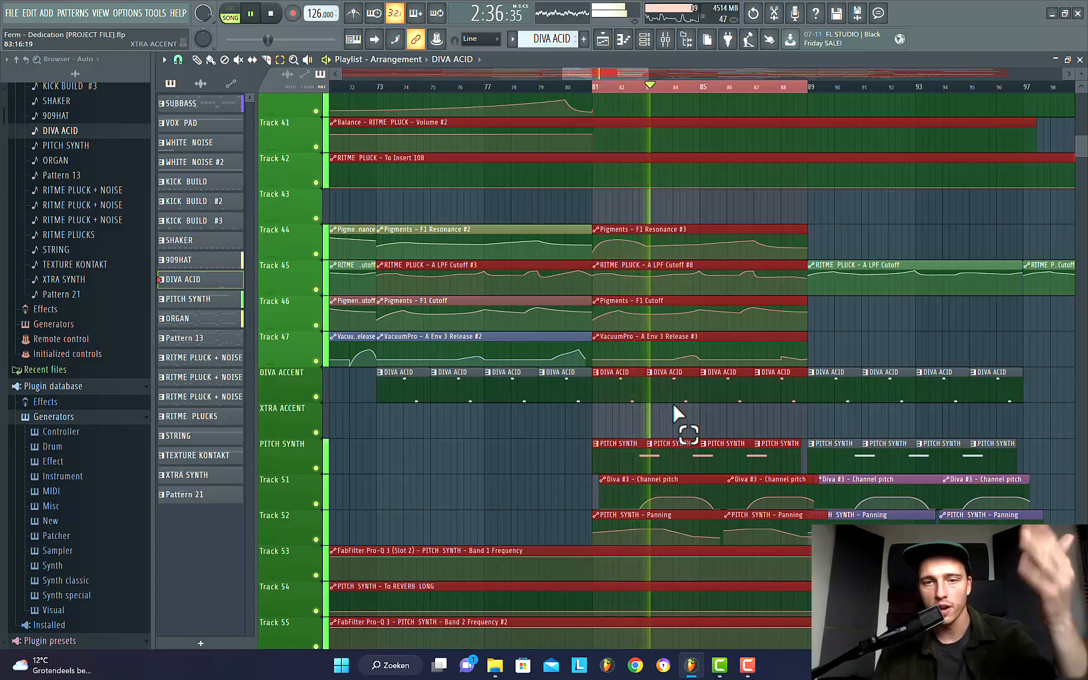
pyautogui.scroll(-2, 756, 428)
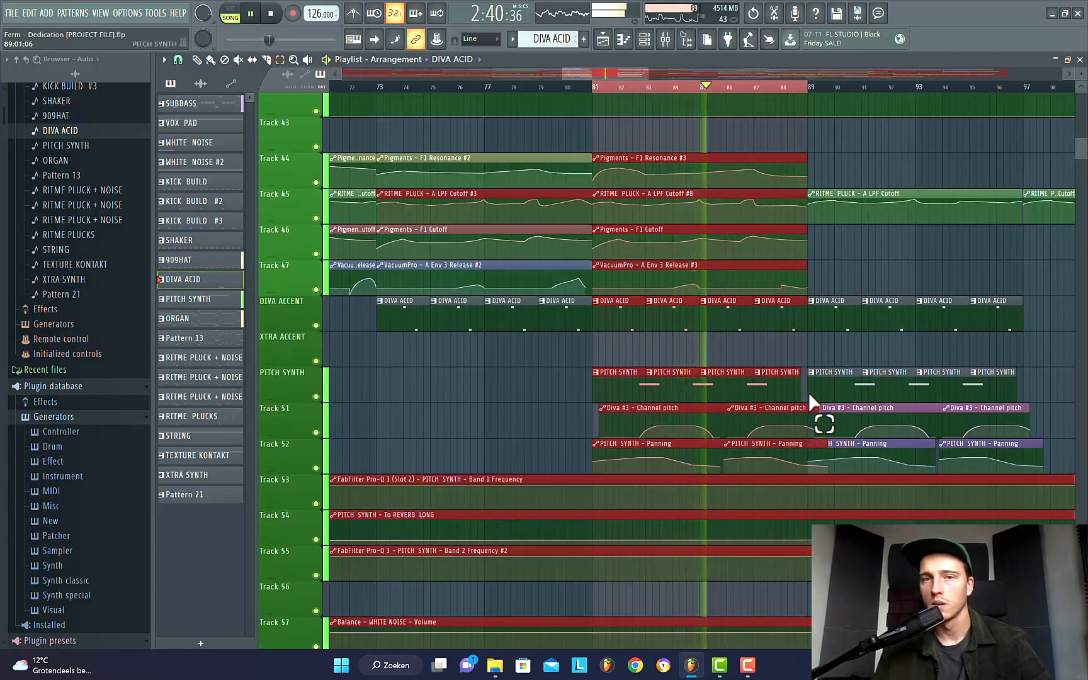
pyautogui.scroll(2, 763, 380)
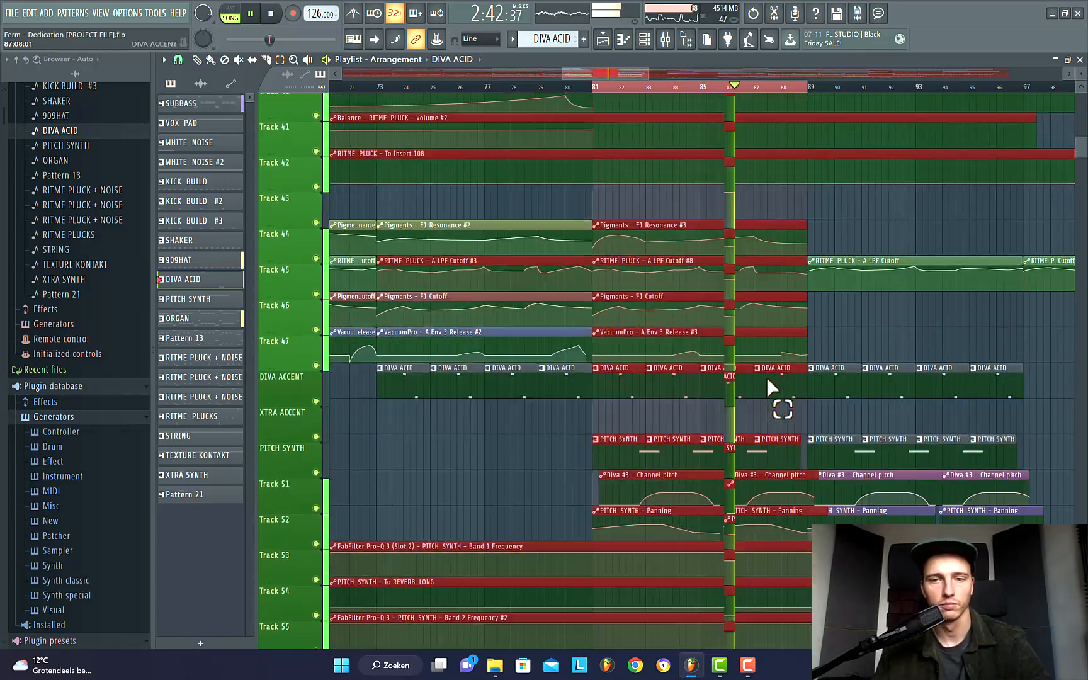
pyautogui.keyDown('ctrl'); pyautogui.scroll(4, 767, 377); pyautogui.keyUp('ctrl')
pyautogui.scroll(-2, 767, 377)
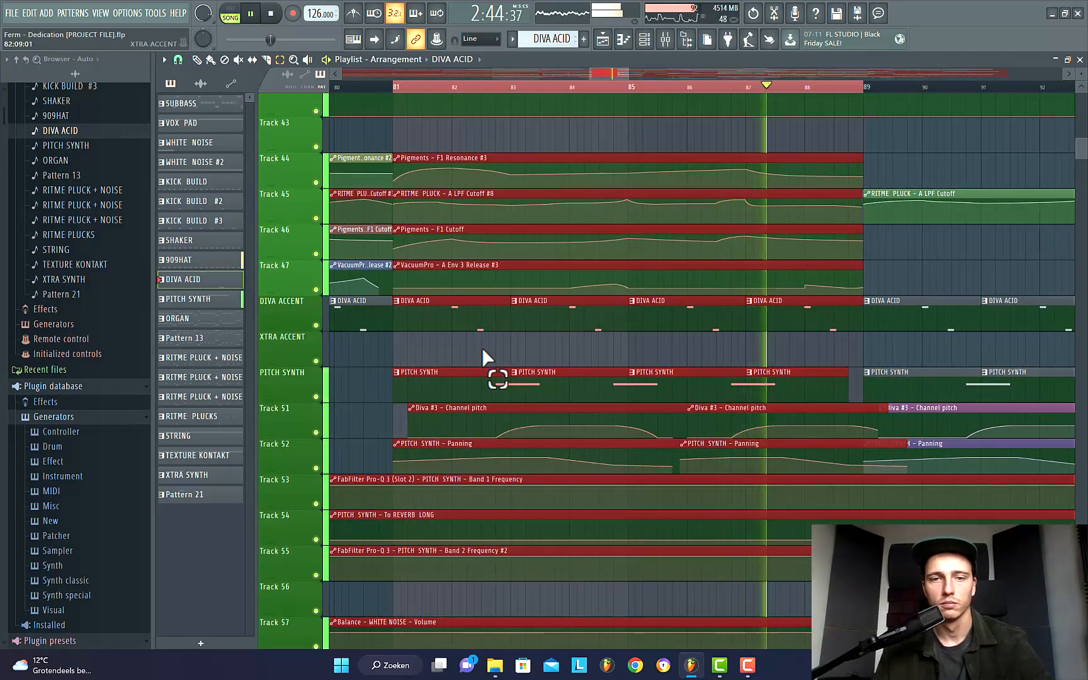
pyautogui.press('space')
pyautogui.click(413, 347)
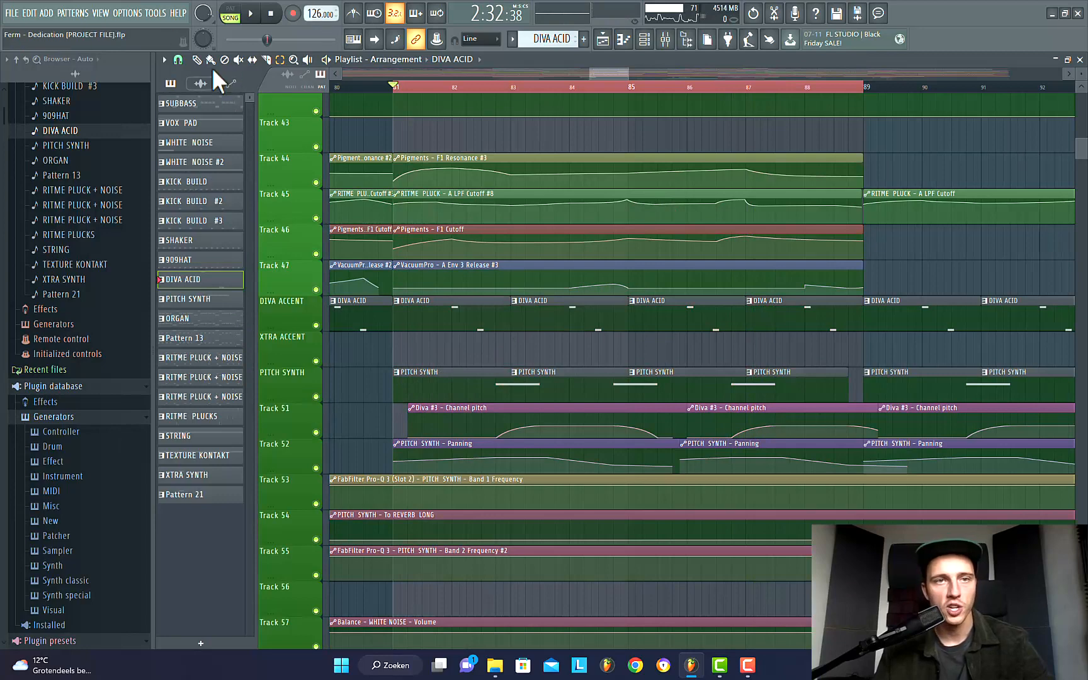
# Step: Solo PITCH SYNTH with its channel pitch and panning automation tracks, play from within bar 82, and stop playback
pyautogui.moveTo(315, 397); pyautogui.dragTo(323, 469)
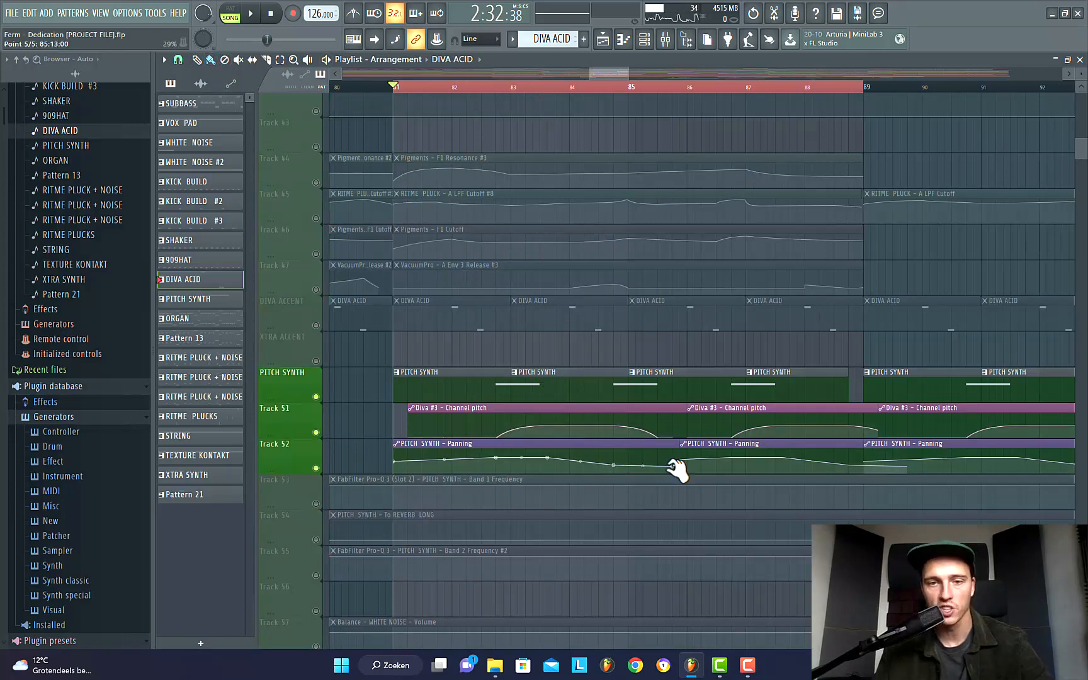
pyautogui.click(501, 87)
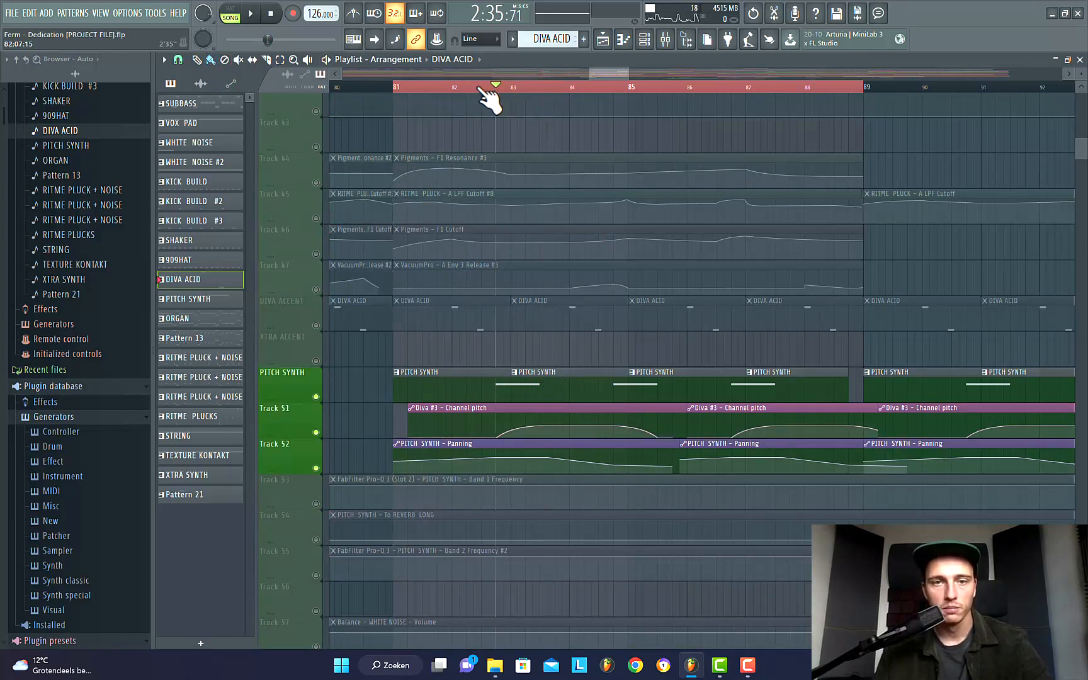
pyautogui.click(476, 87)
pyautogui.press('space')
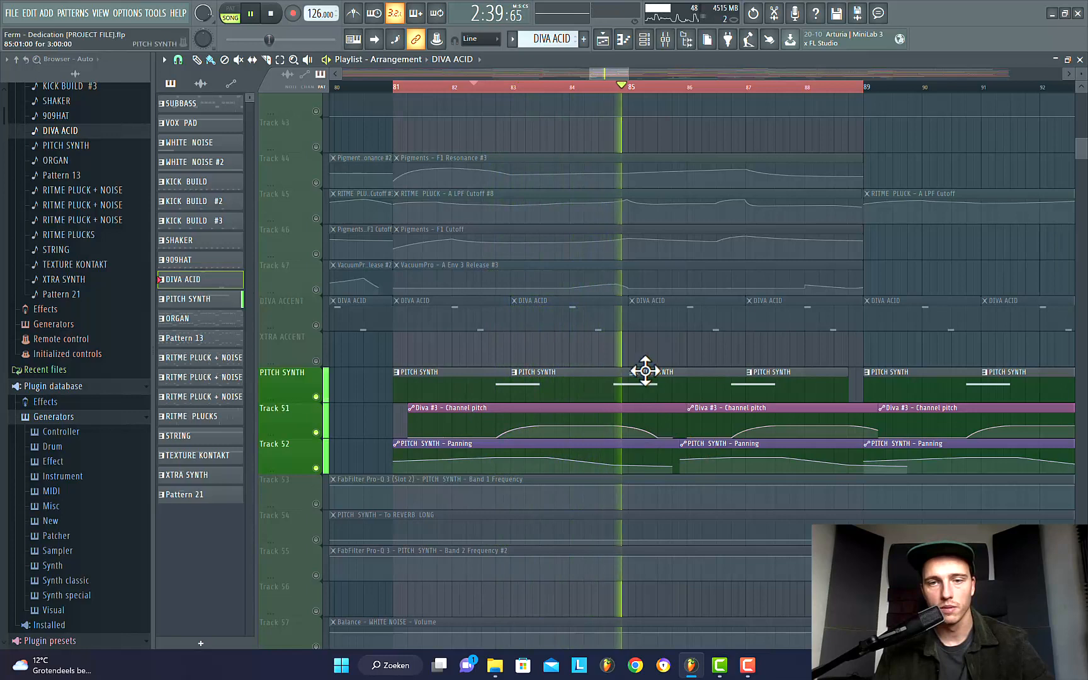
pyautogui.press('space')
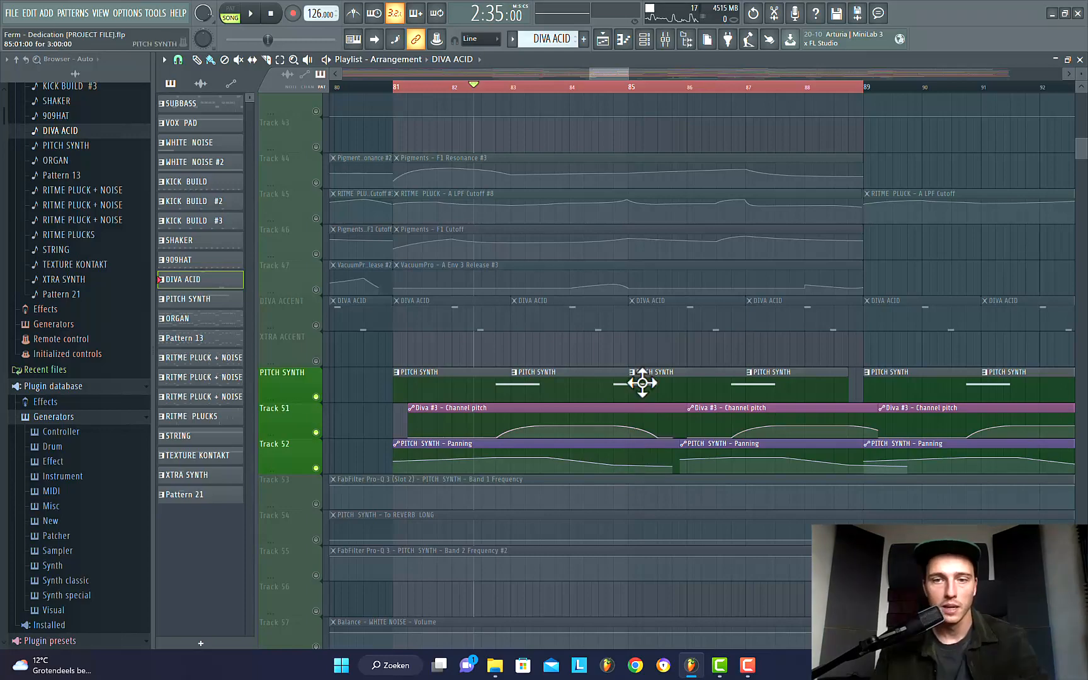
# Step: Open the mixer and examine both FabFilter Pro-Q 3 equalizers on the PITCH SYNTH insert
pyautogui.click(643, 39)
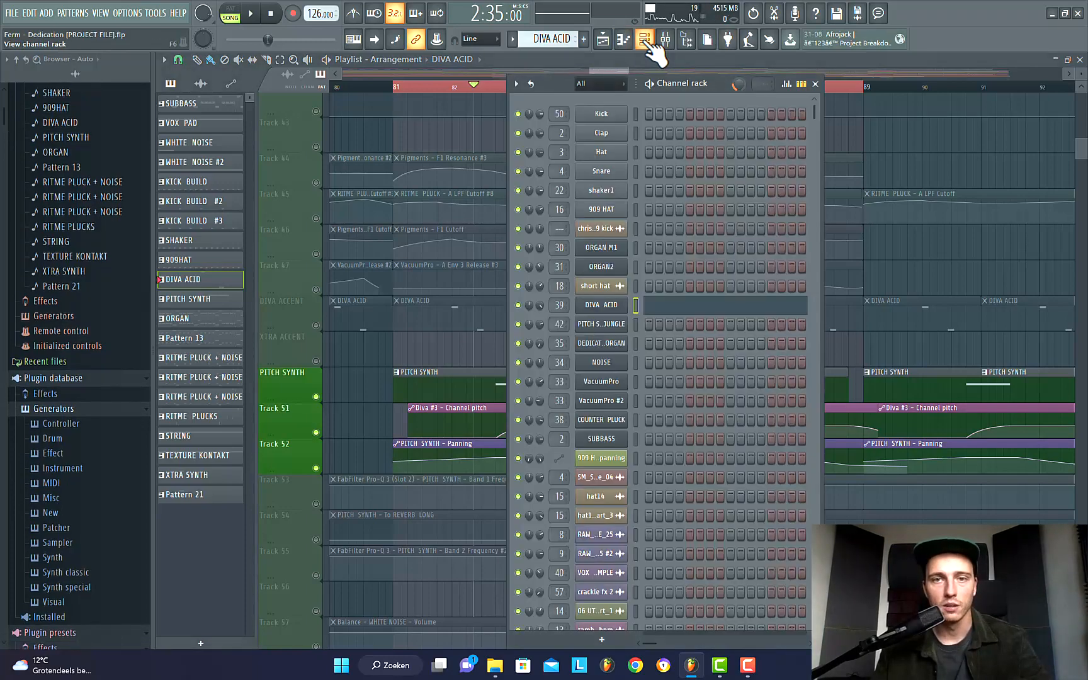
pyautogui.click(667, 41)
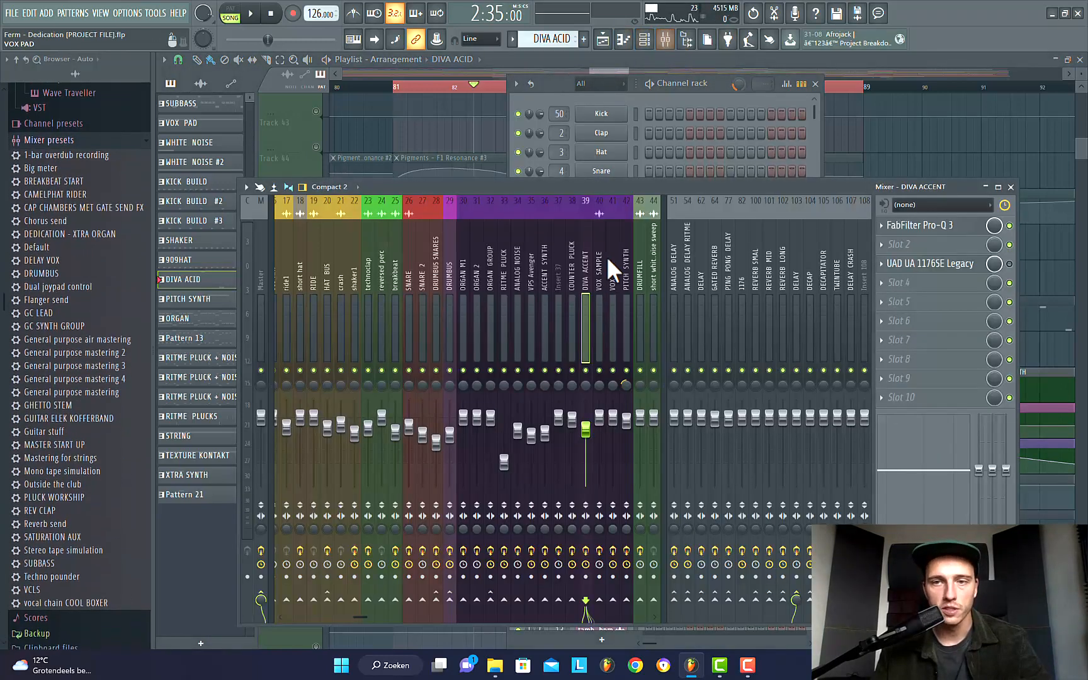
pyautogui.scroll(-3, 567, 269)
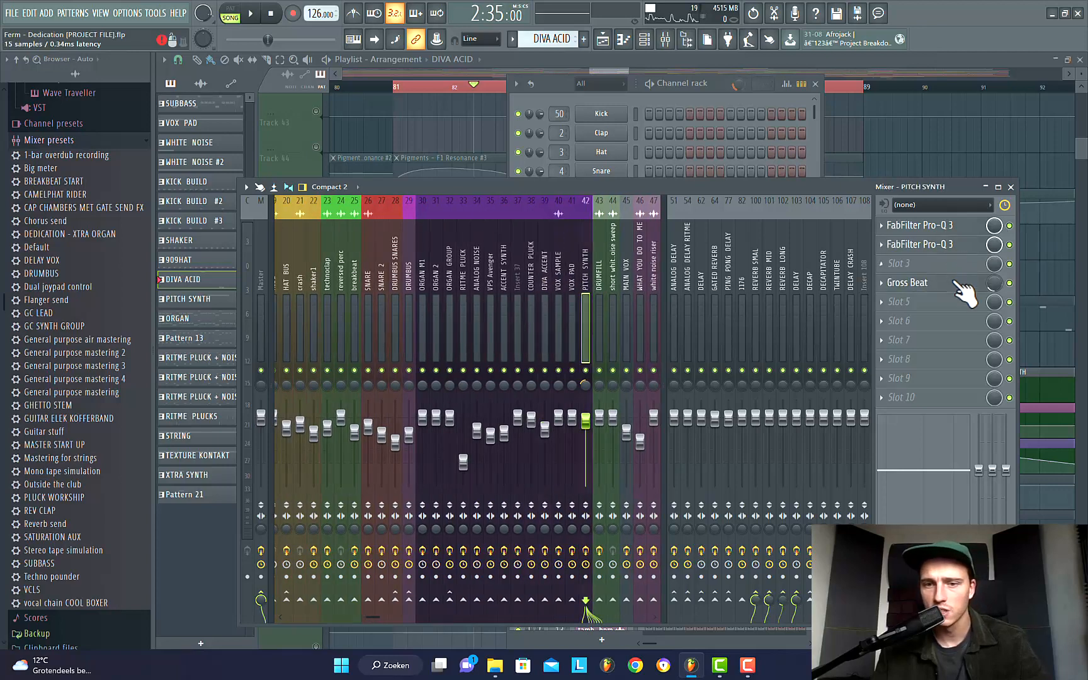
pyautogui.click(961, 245)
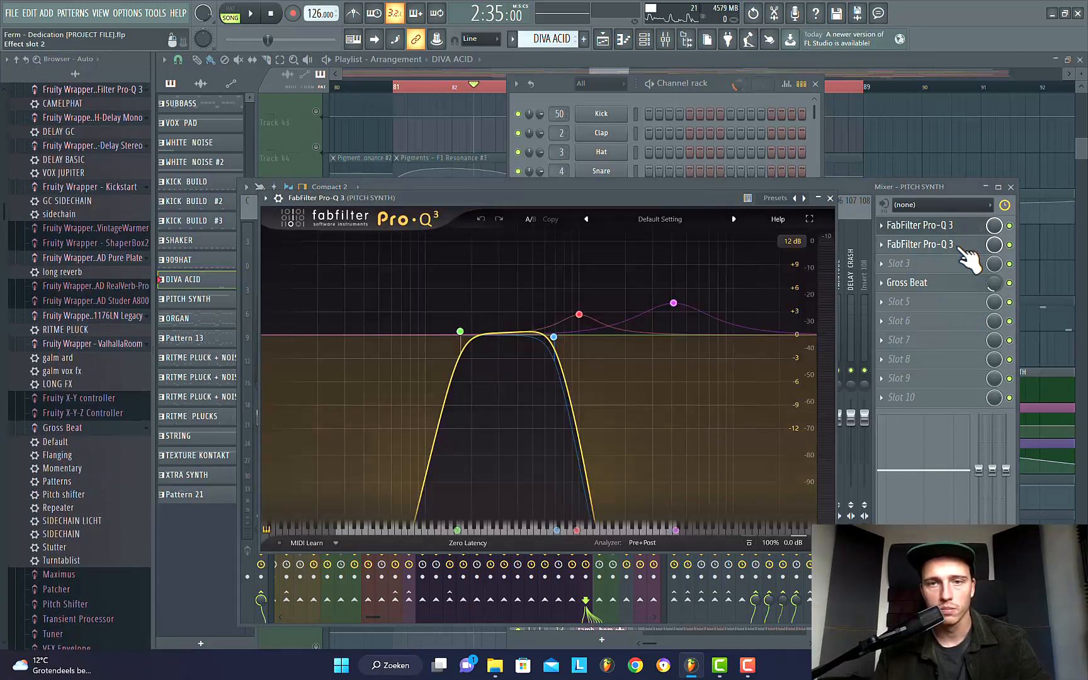
pyautogui.click(963, 227)
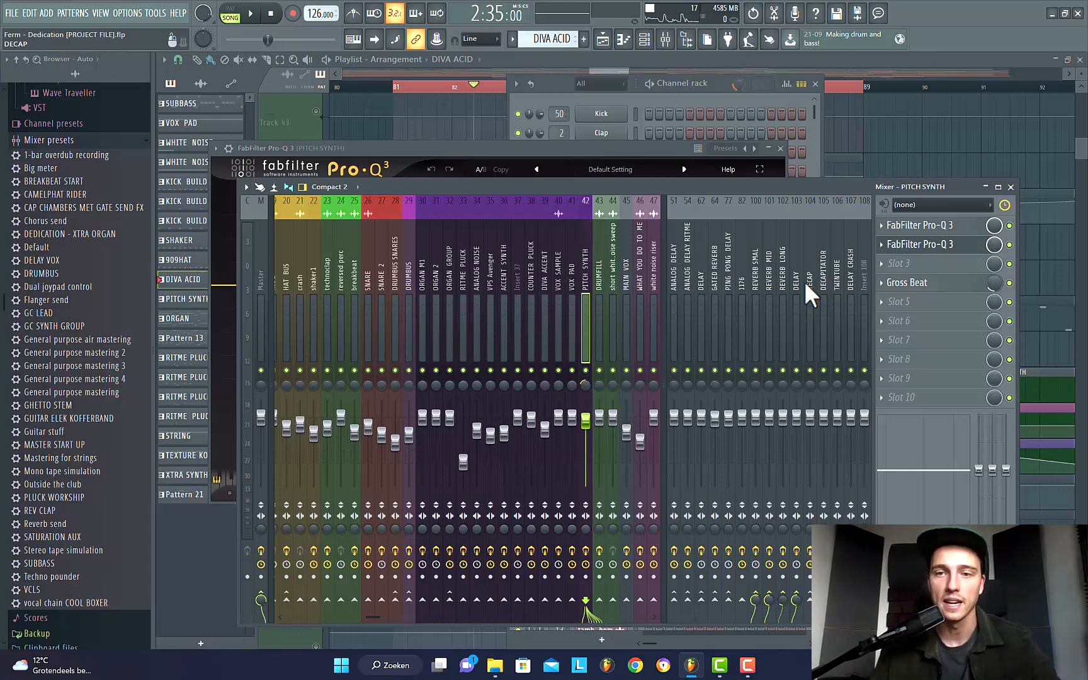
# Step: Examine the effect chains and FabFilter Pro-Q 3 curves on the DECAPITATOR, DECAP and TWINTUBE sends, and return to the PITCH SYNTH insert
pyautogui.click(822, 281)
pyautogui.click(904, 282)
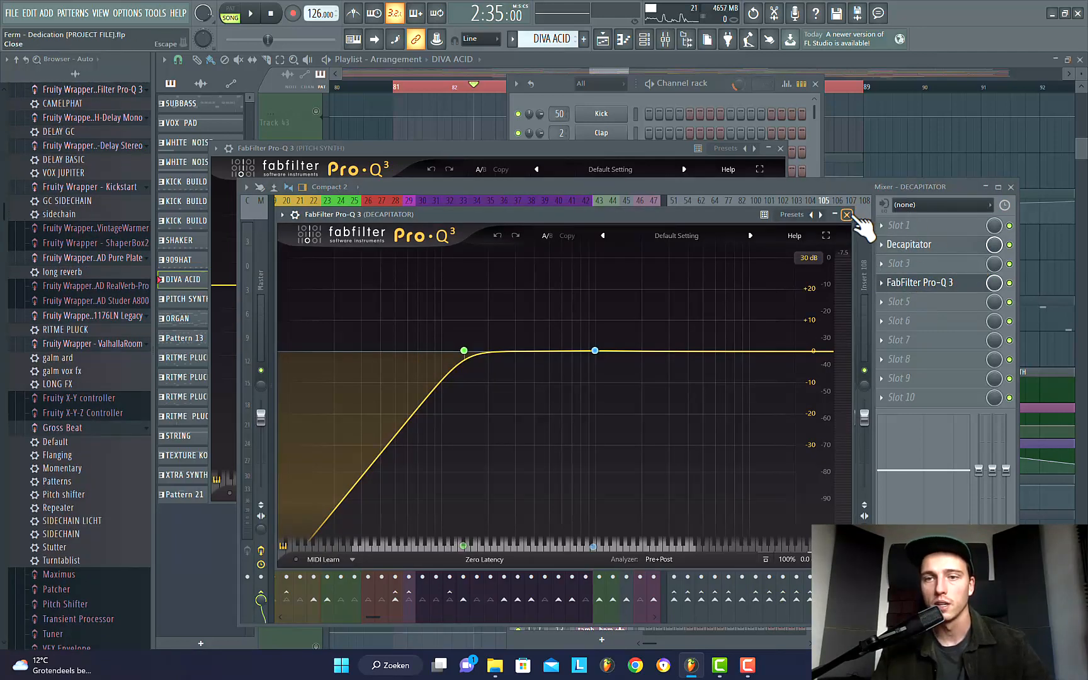
pyautogui.click(847, 215)
pyautogui.click(809, 278)
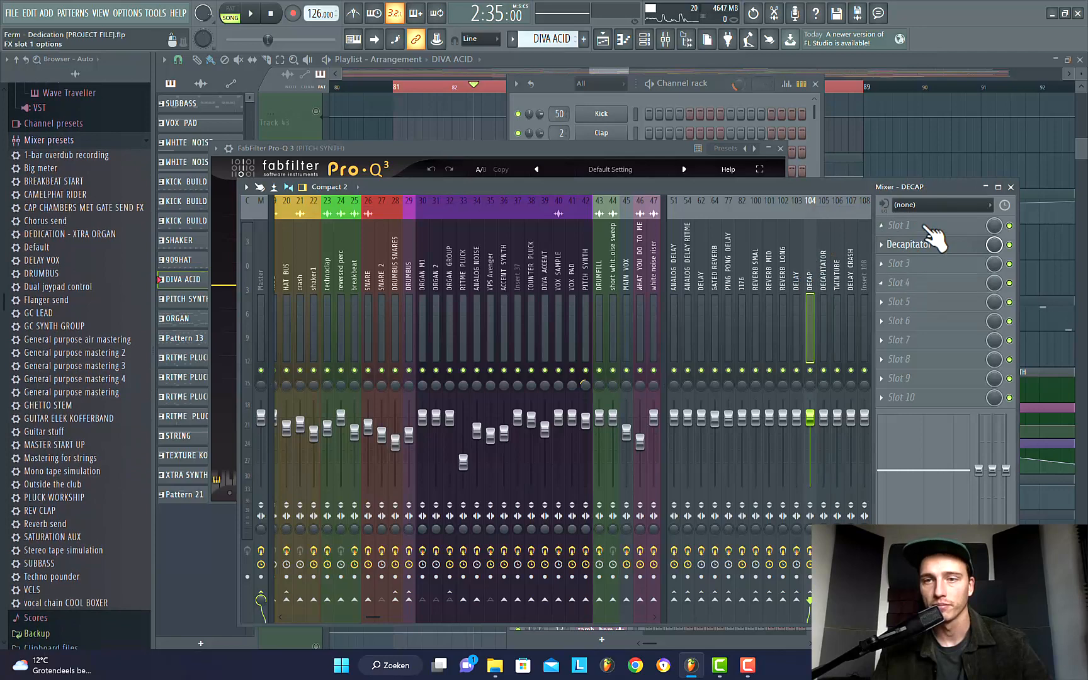
pyautogui.click(819, 274)
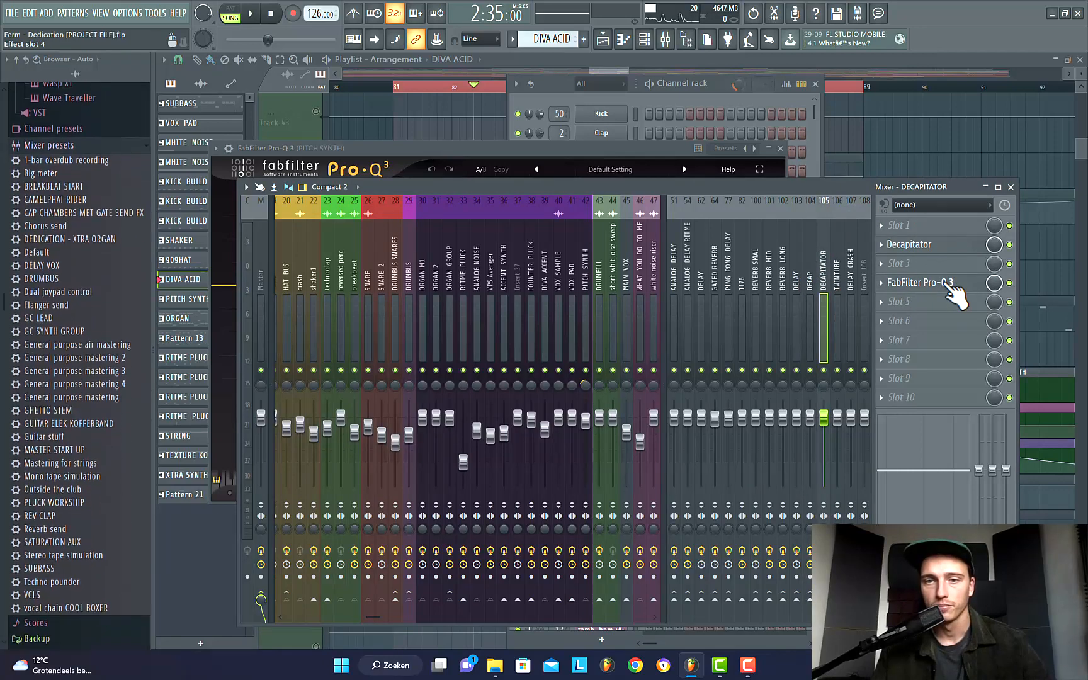
pyautogui.click(931, 285)
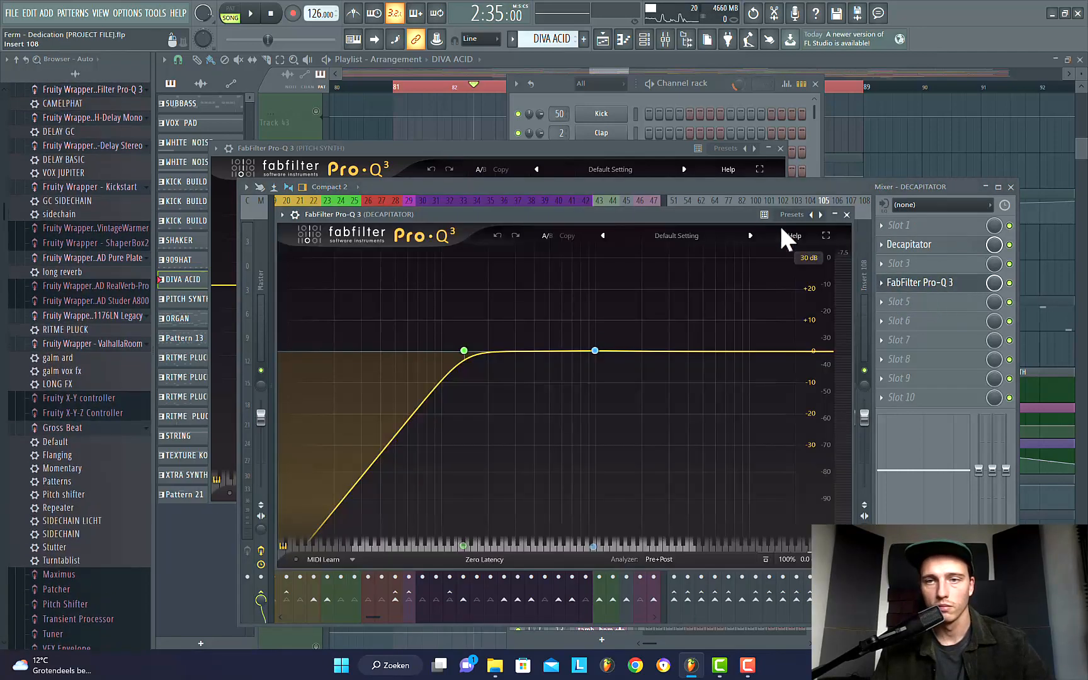
pyautogui.click(832, 263)
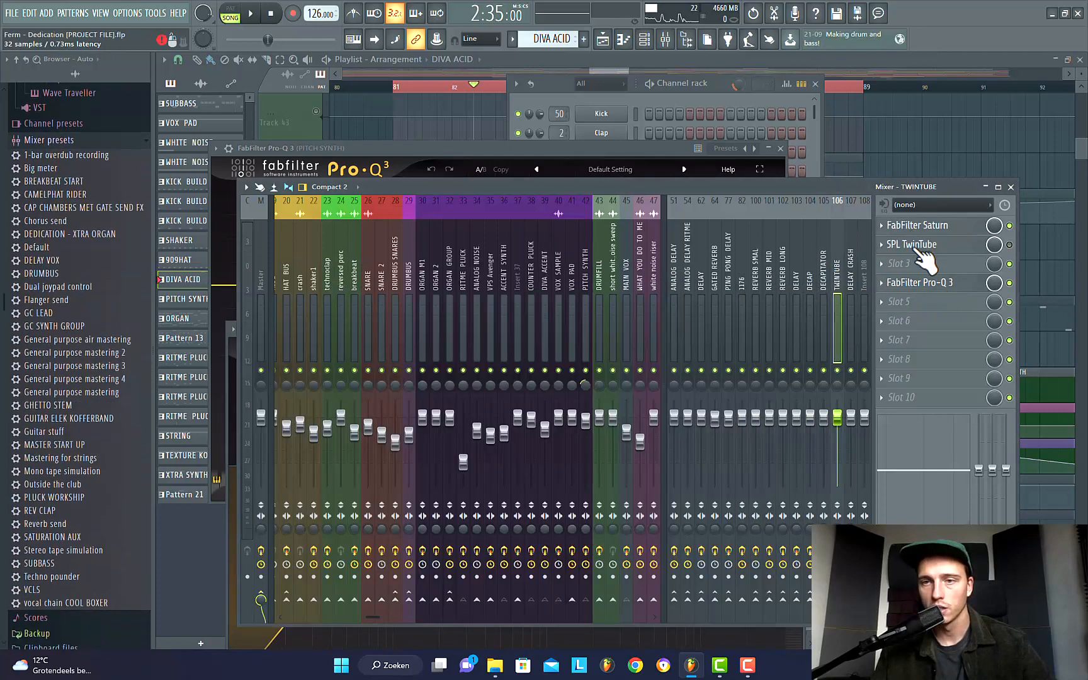
pyautogui.click(942, 285)
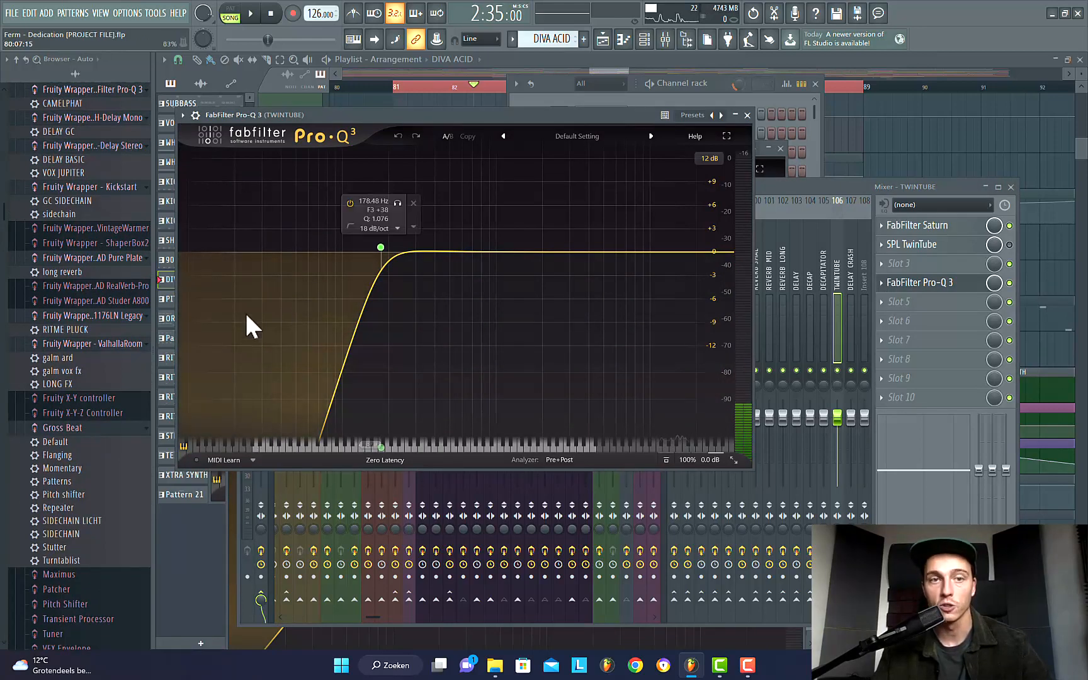
pyautogui.click(955, 192)
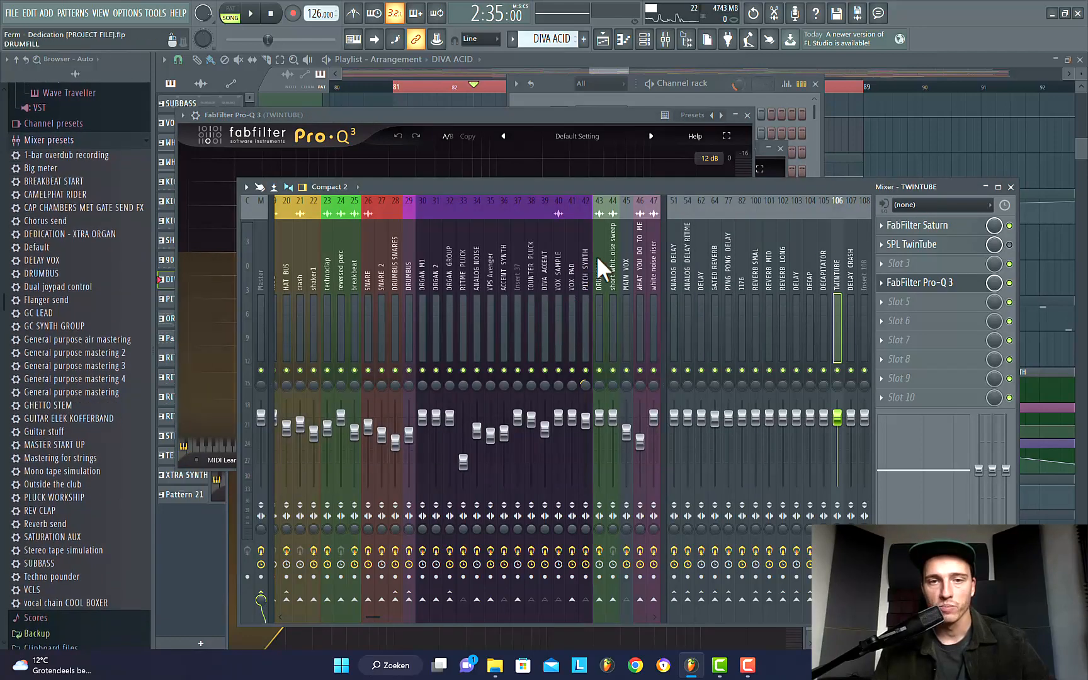
pyautogui.click(584, 275)
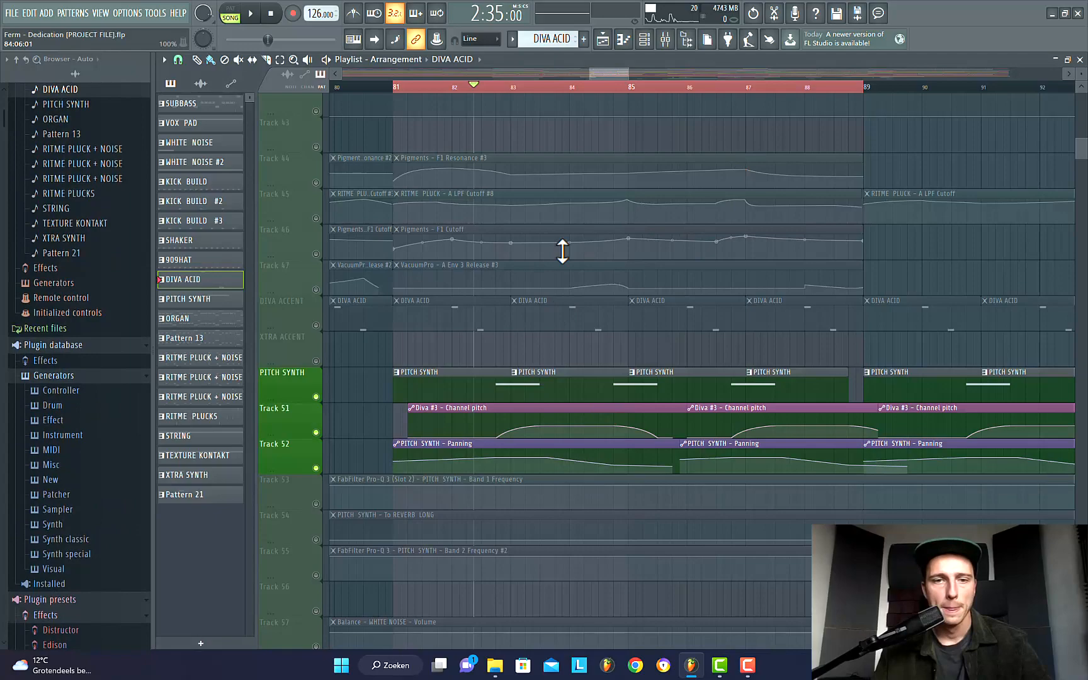
# Step: Clear the solo on the PITCH SYNTH tracks so all playlist tracks are unmuted again
pyautogui.scroll(-2, 562, 252)
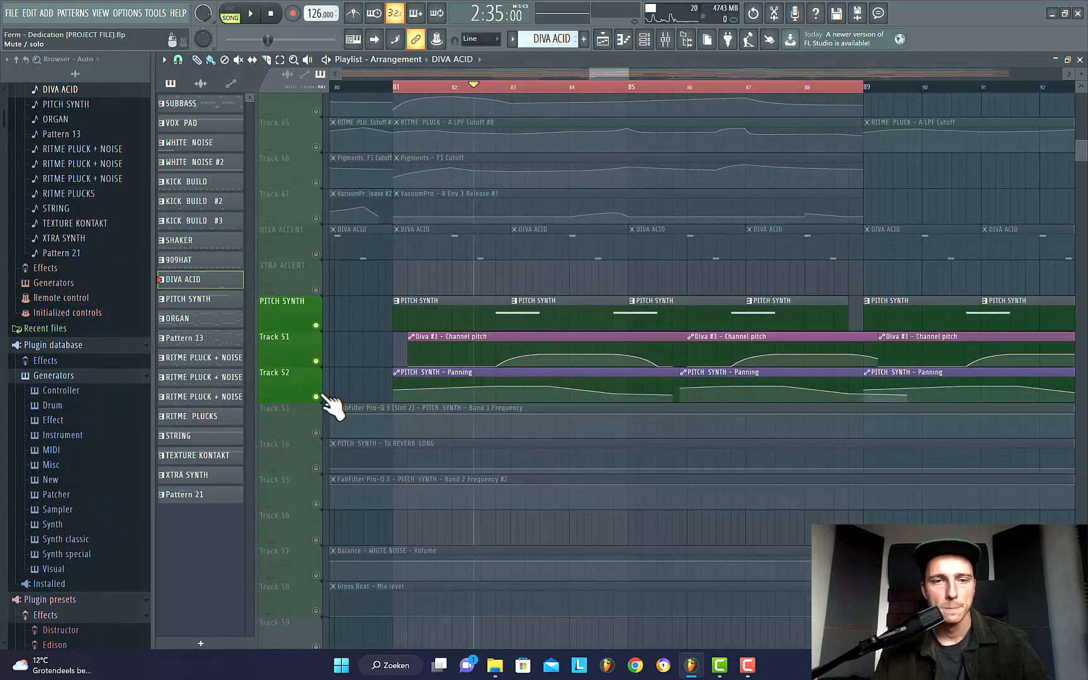
pyautogui.rightClick(316, 397)
pyautogui.rightClick(316, 397)
# Step: Examine the playlist's hats, cymbals, breakbeat, snare groove, clap and drumbus automation tracks around bars 81 to 89
pyautogui.scroll(-5, 441, 327)
pyautogui.scroll(-4, 474, 345)
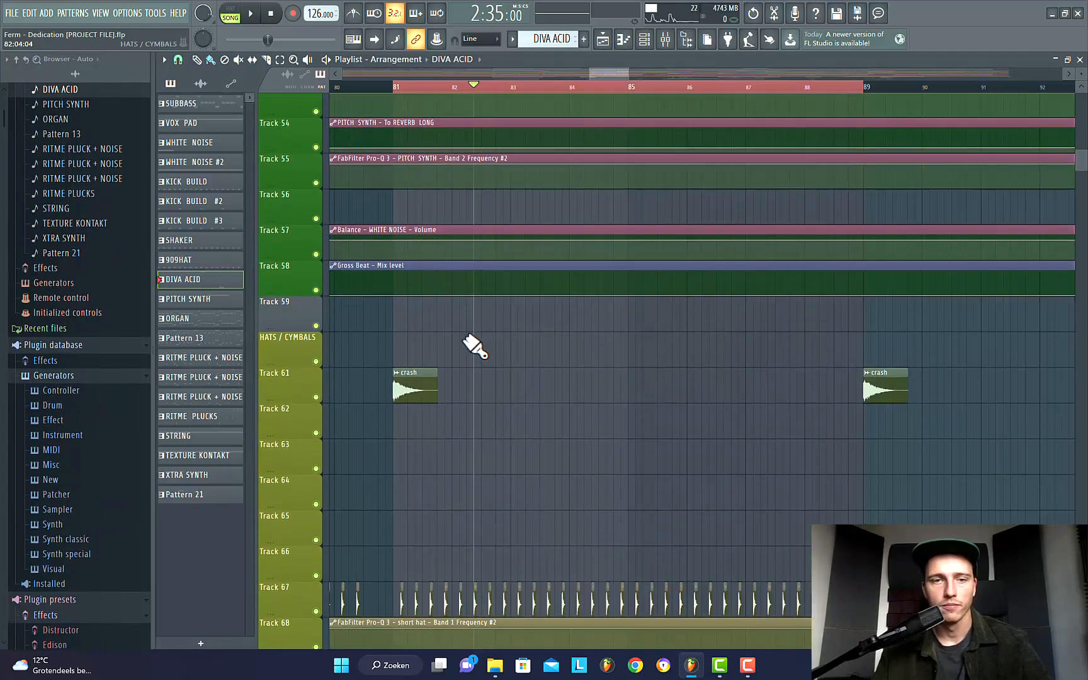
pyautogui.scroll(-5, 473, 345)
pyautogui.scroll(-4, 567, 315)
pyautogui.scroll(-3, 532, 337)
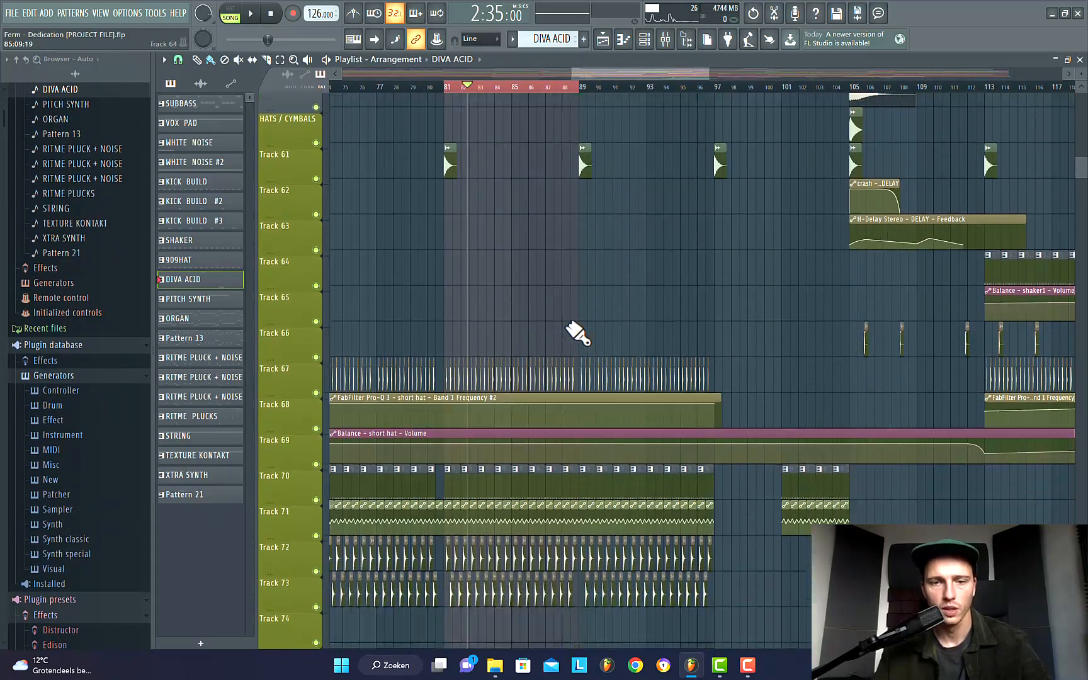
pyautogui.moveTo(1082, 168); pyautogui.dragTo(1071, 196)
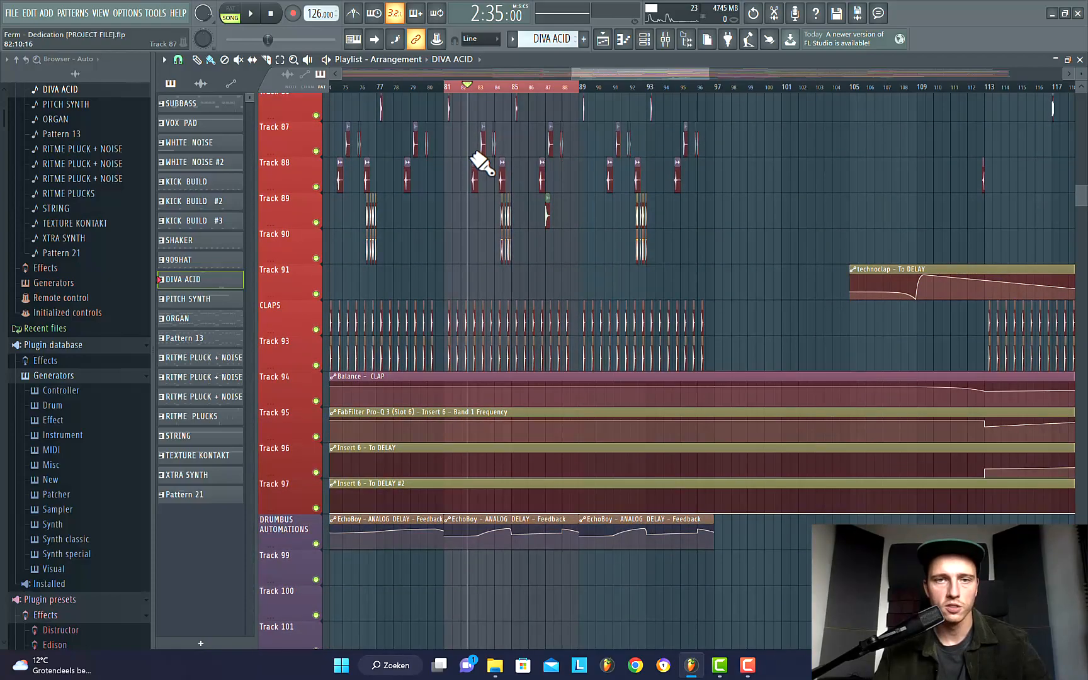
pyautogui.scroll(4, 471, 153)
pyautogui.scroll(10, 441, 201)
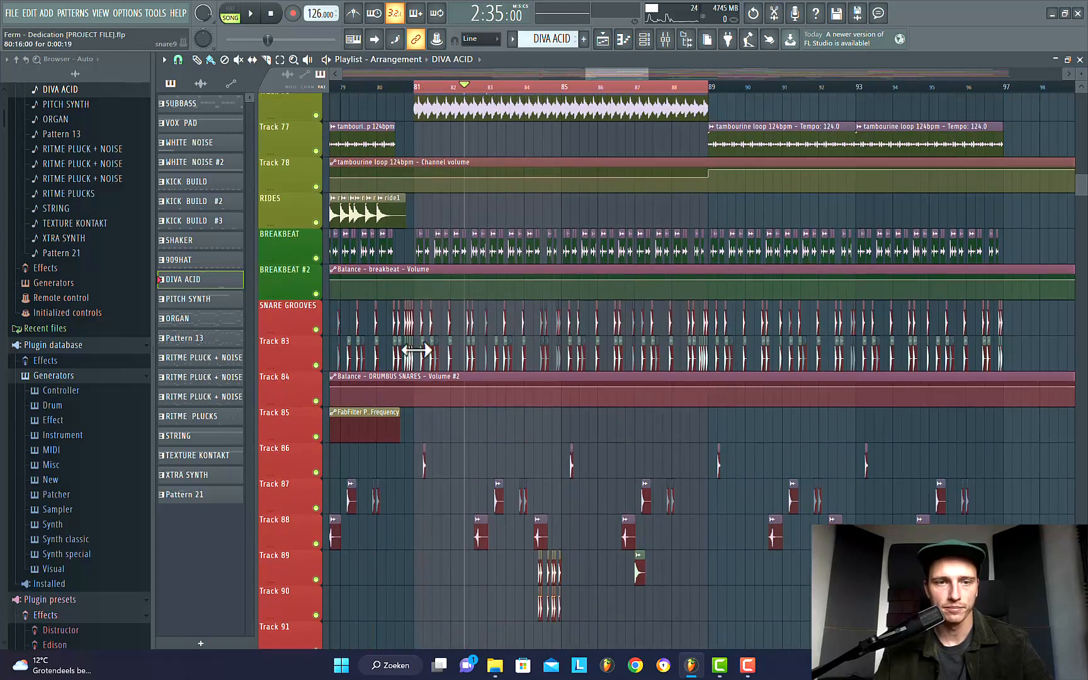
pyautogui.scroll(-2, 630, 343)
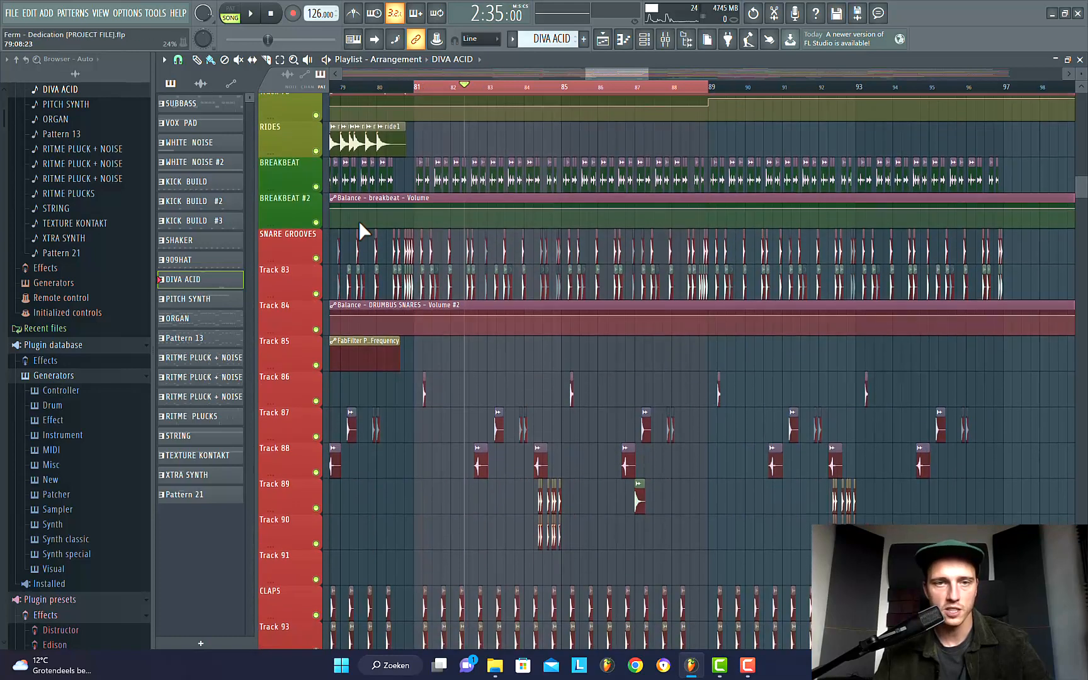
# Step: Solo SNARE GROOVES together with tracks 83 to 90 and start playback
pyautogui.rightClick(315, 257)
pyautogui.click(316, 294)
pyautogui.click(316, 329)
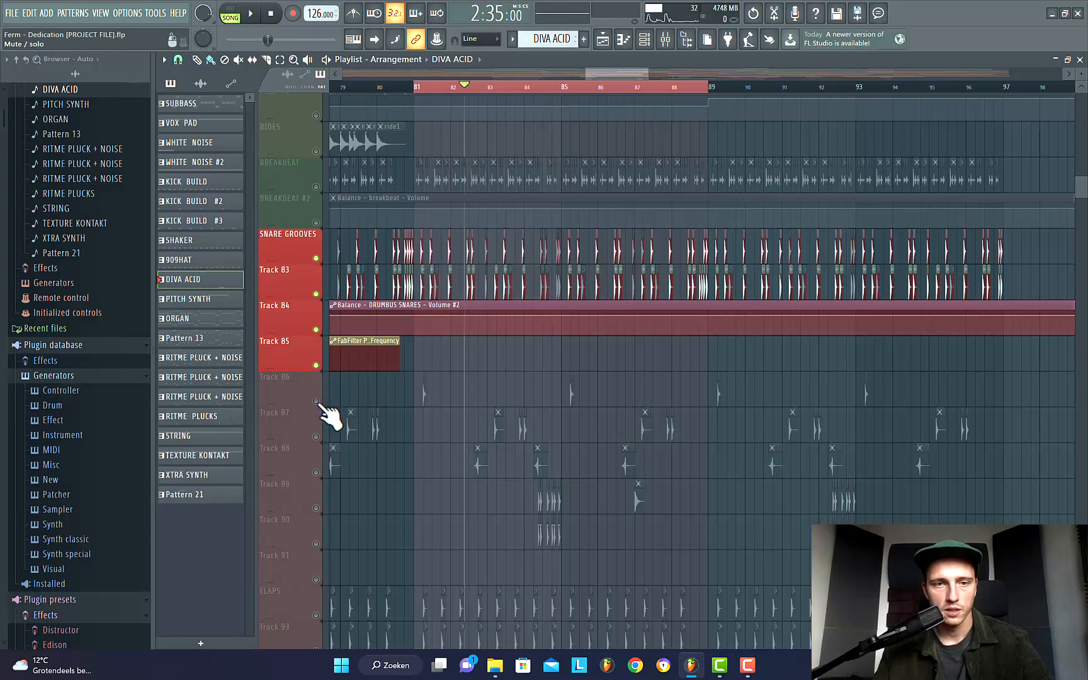
pyautogui.click(316, 543)
pyautogui.scroll(-2, 559, 259)
pyautogui.press('space')
pyautogui.scroll(2, 573, 244)
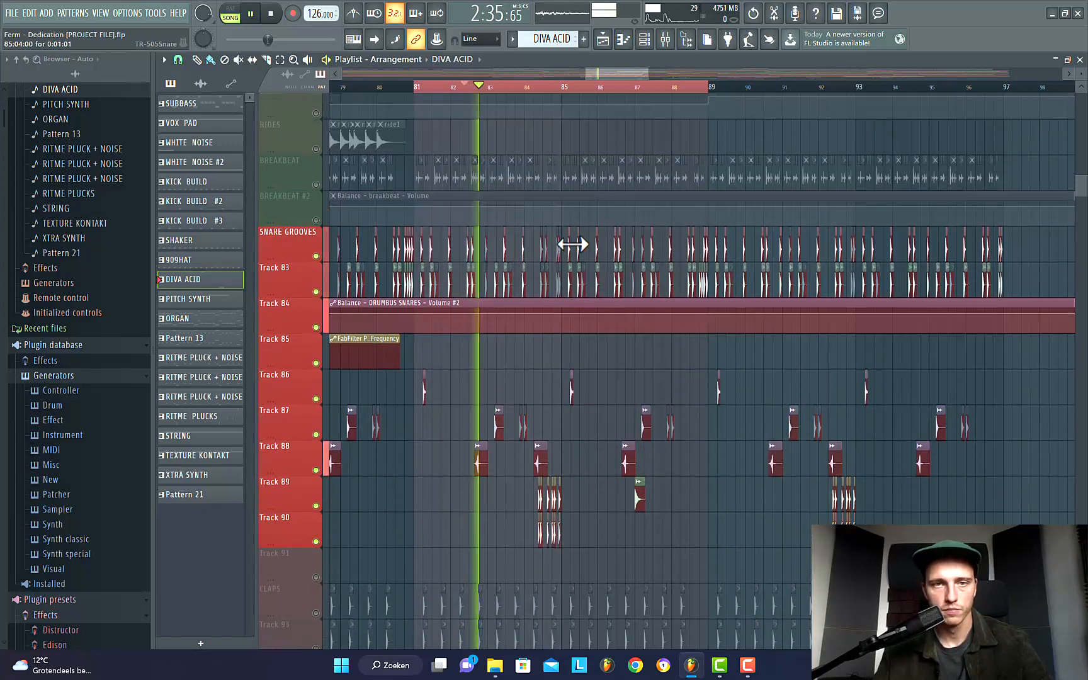
pyautogui.scroll(1, 573, 244)
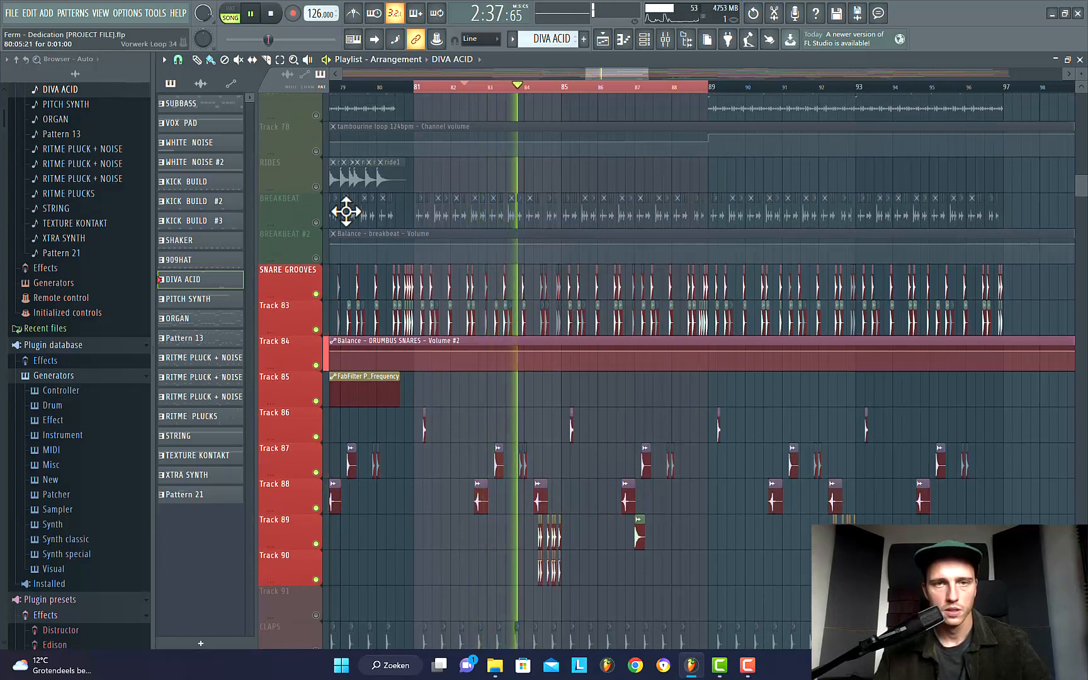
# Step: Unmute the BREAKBEAT and BREAKBEAT #2 tracks alongside the soloed snares during playback
pyautogui.click(316, 222)
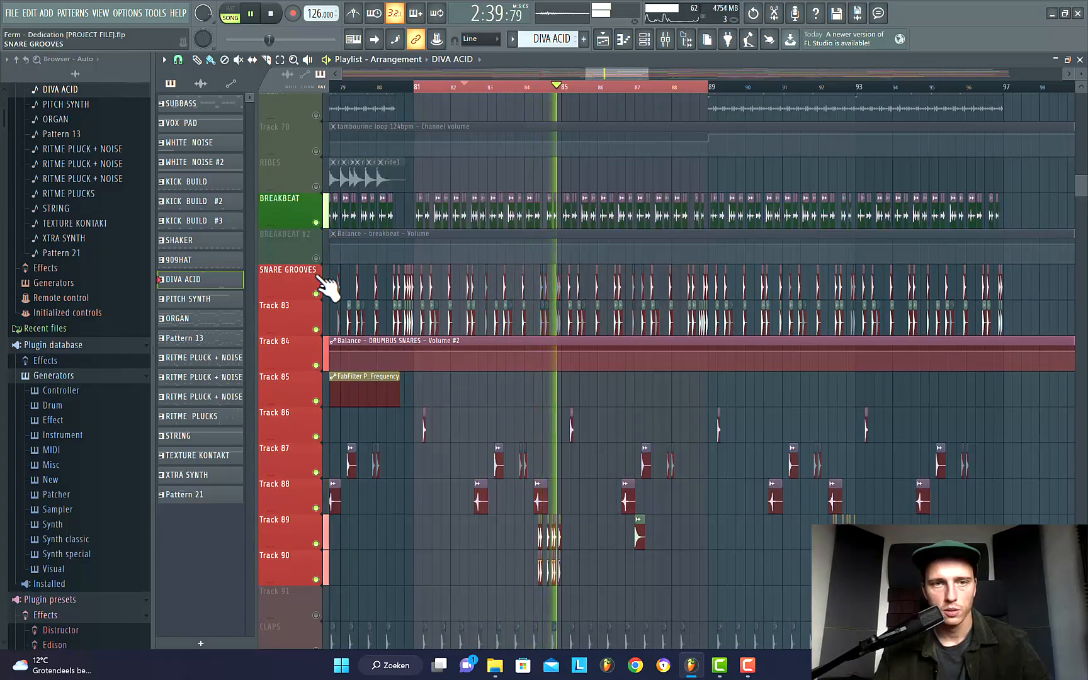
pyautogui.click(316, 258)
pyautogui.scroll(3, 503, 252)
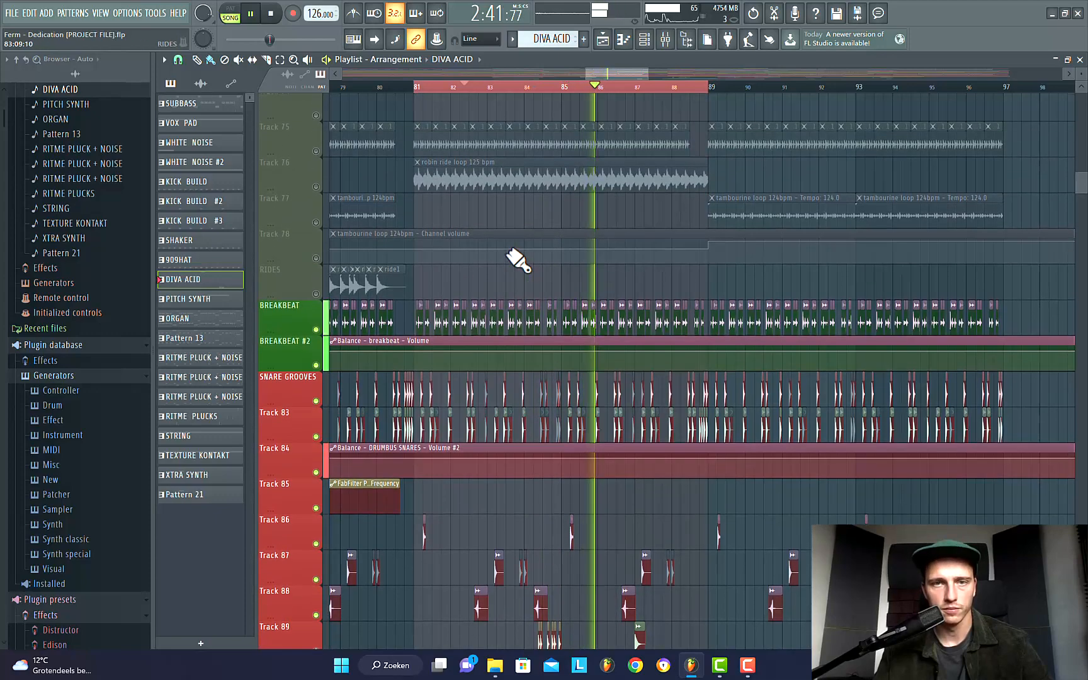
# Step: Add the CLAPS track, Track 93 and Track 91 to the playing drum groove by unmuting them
pyautogui.scroll(-10, 554, 497)
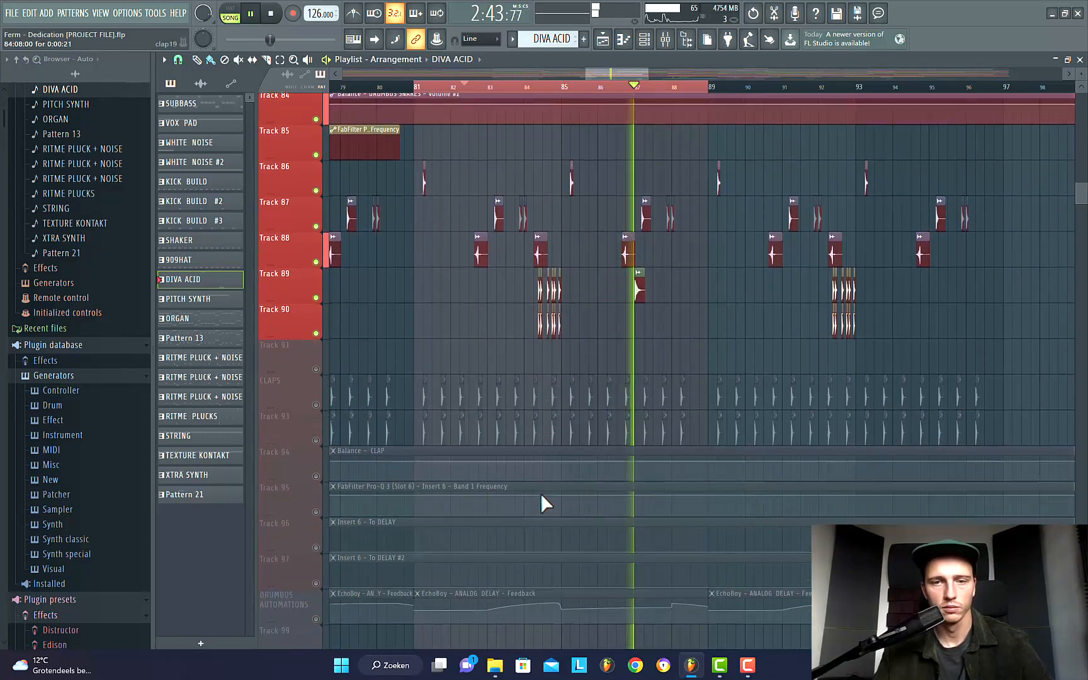
pyautogui.click(316, 440)
pyautogui.click(316, 405)
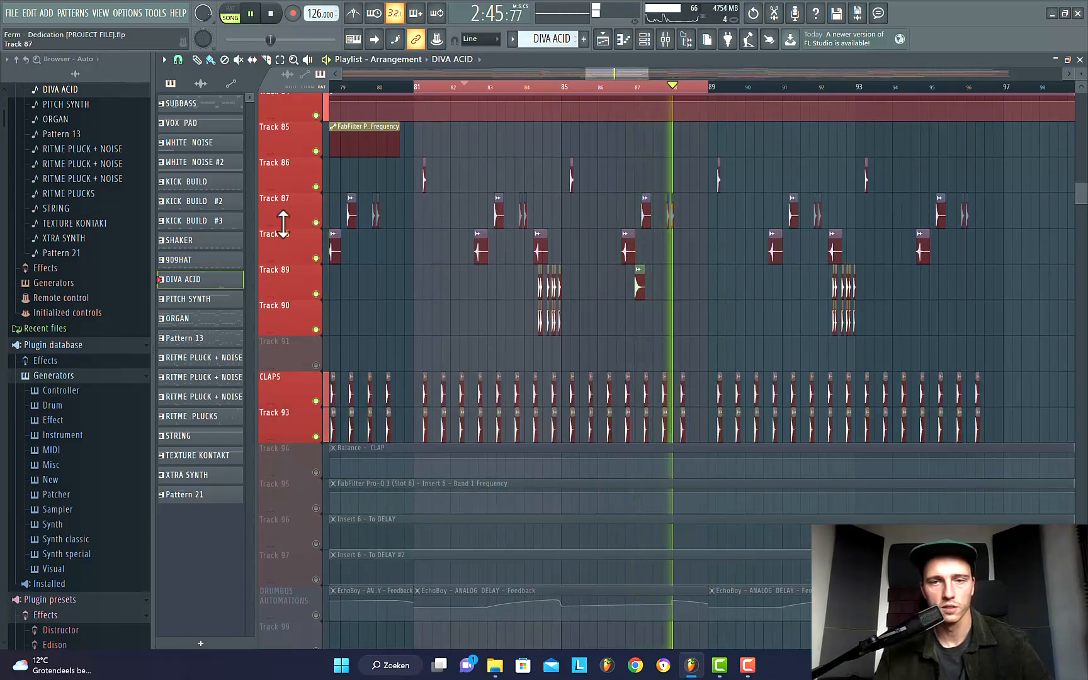
pyautogui.click(316, 365)
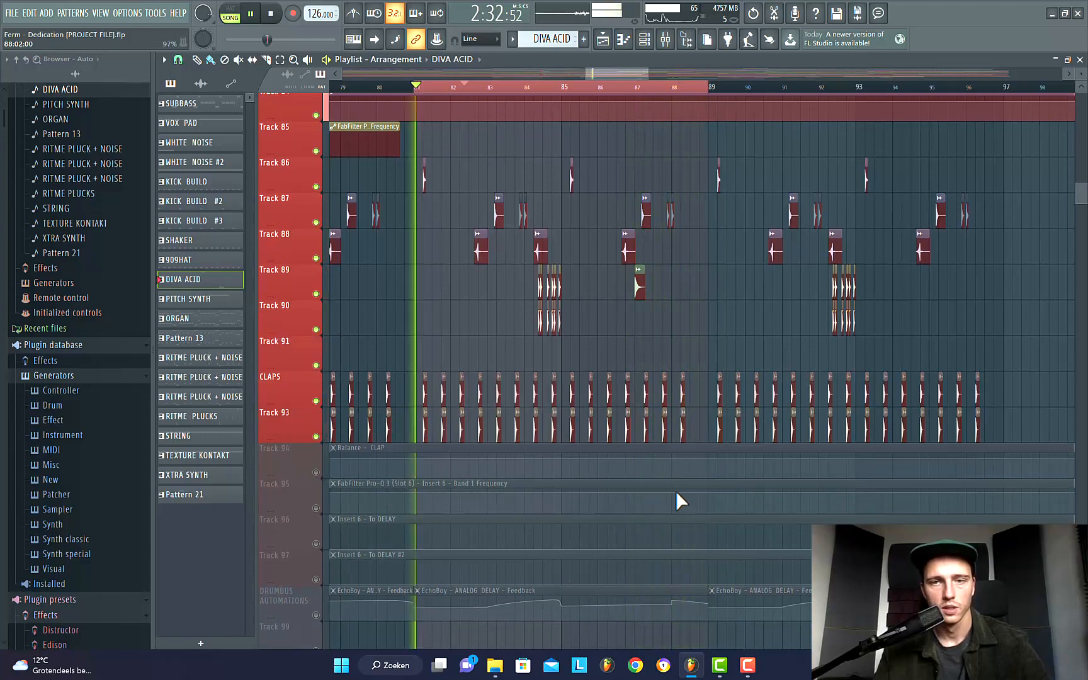
# Step: Add the tambourine, ride, drum top loop and hat14 tracks, Tracks 77 up to 72, to the playing groove by unmuting them
pyautogui.scroll(-3, 667, 504)
pyautogui.scroll(9, 592, 497)
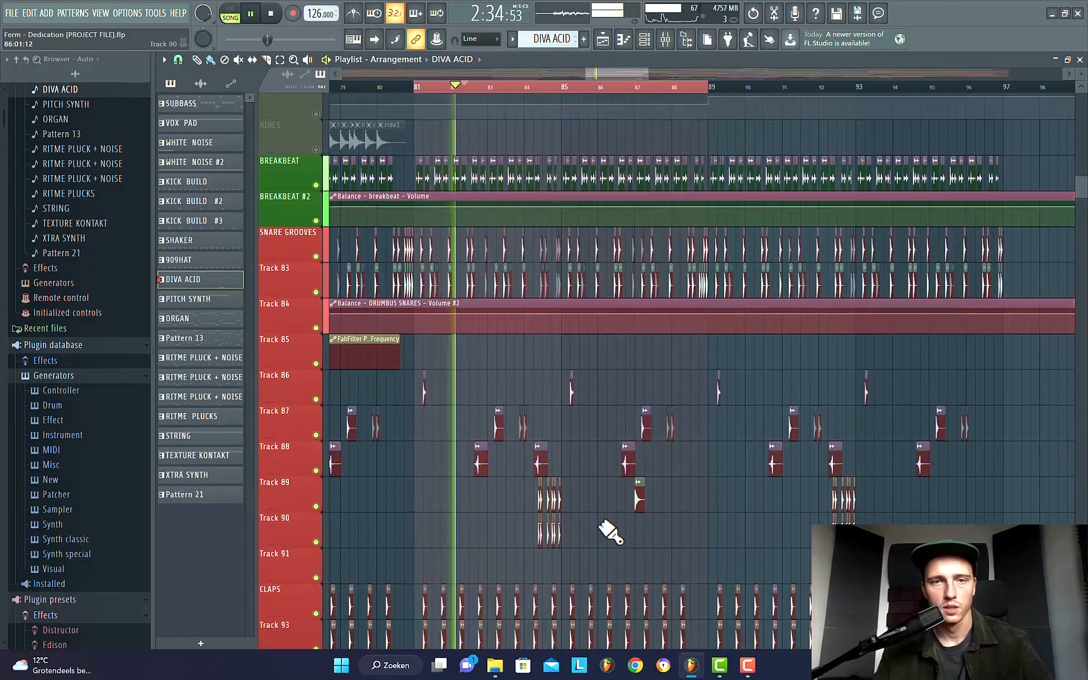
pyautogui.scroll(14, 583, 502)
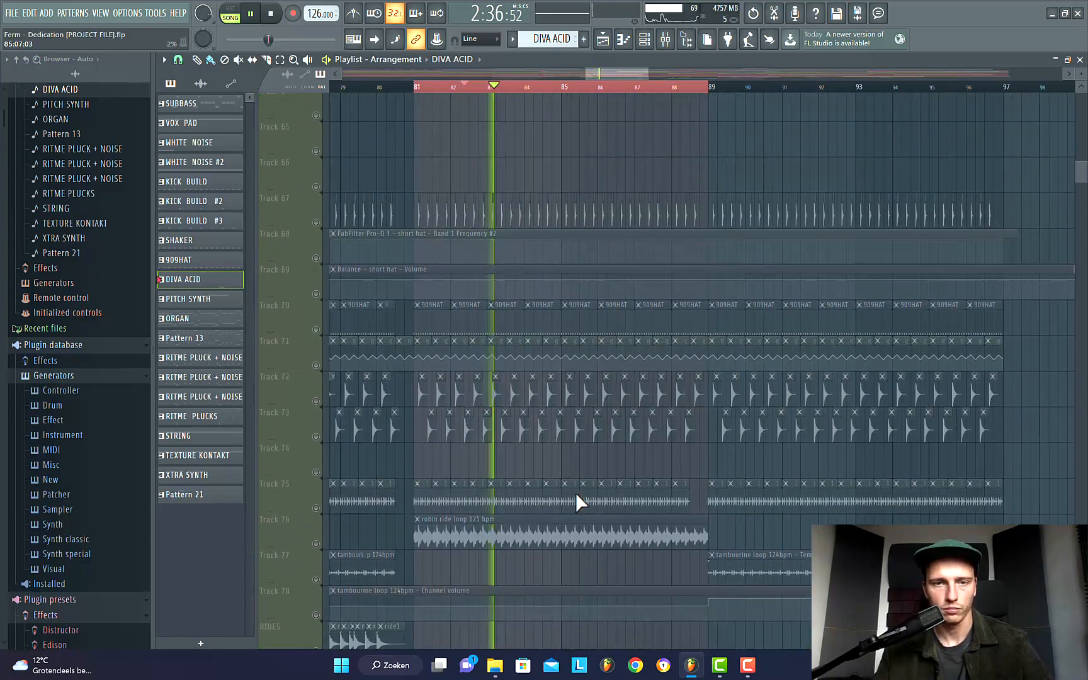
pyautogui.click(317, 579)
pyautogui.click(317, 544)
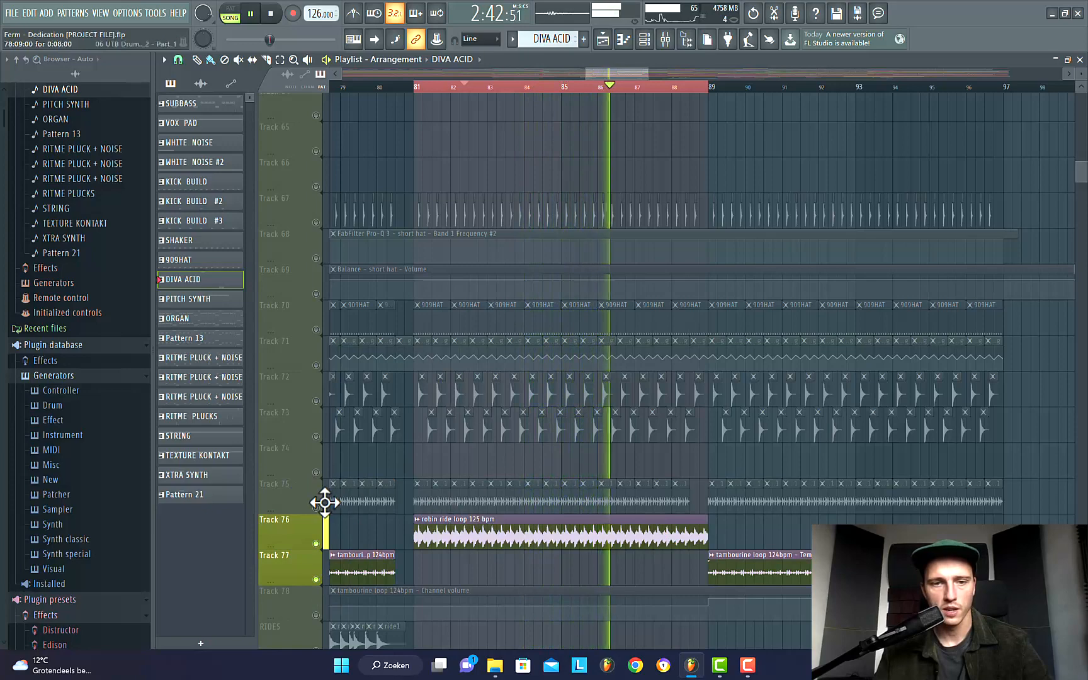
pyautogui.click(317, 508)
pyautogui.click(317, 472)
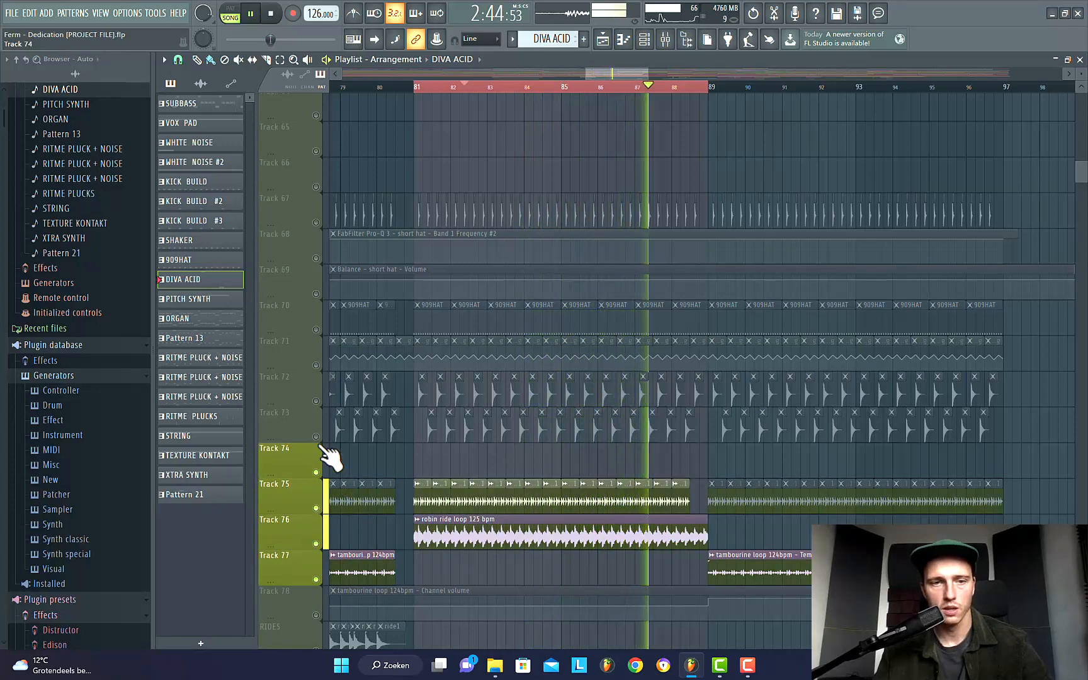
pyautogui.click(317, 437)
pyautogui.click(317, 401)
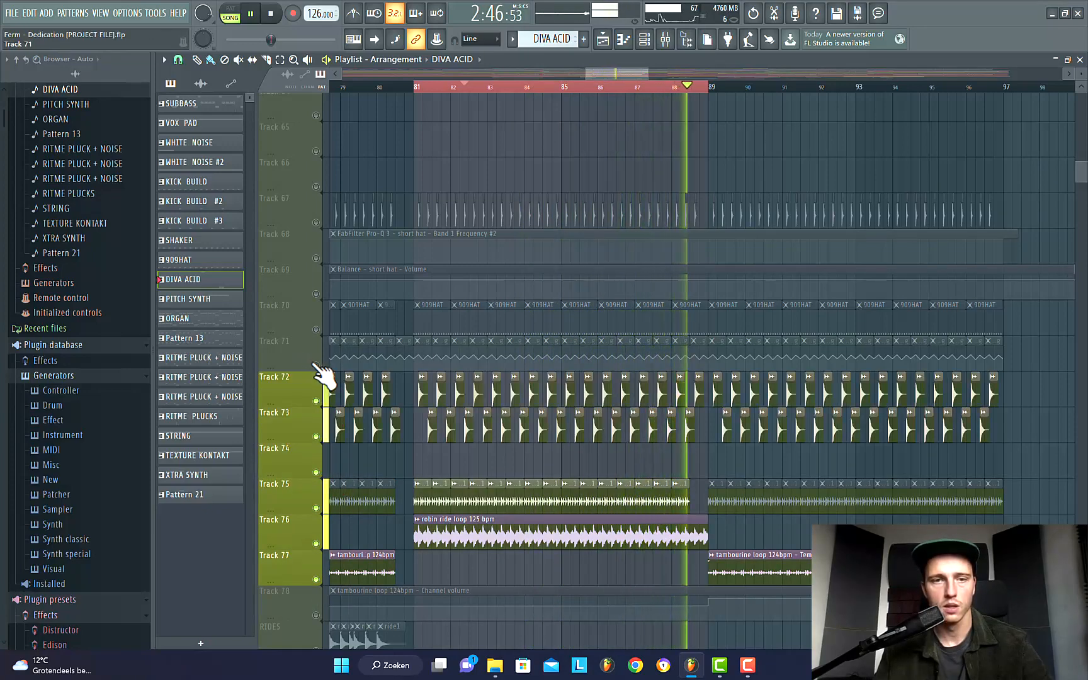
# Step: Unmute Tracks 71 to 67 with the 909HAT, its panning automation and the short hat, and inspect the short hat clips at bar 81
pyautogui.click(317, 364)
pyautogui.click(317, 328)
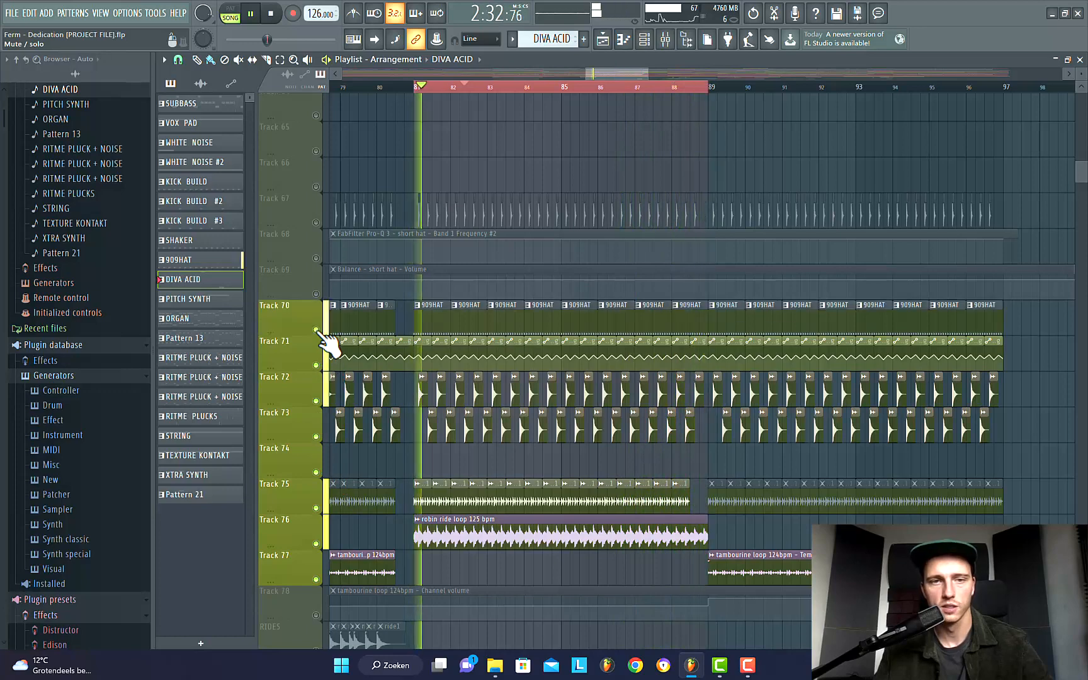
pyautogui.click(317, 294)
pyautogui.click(317, 257)
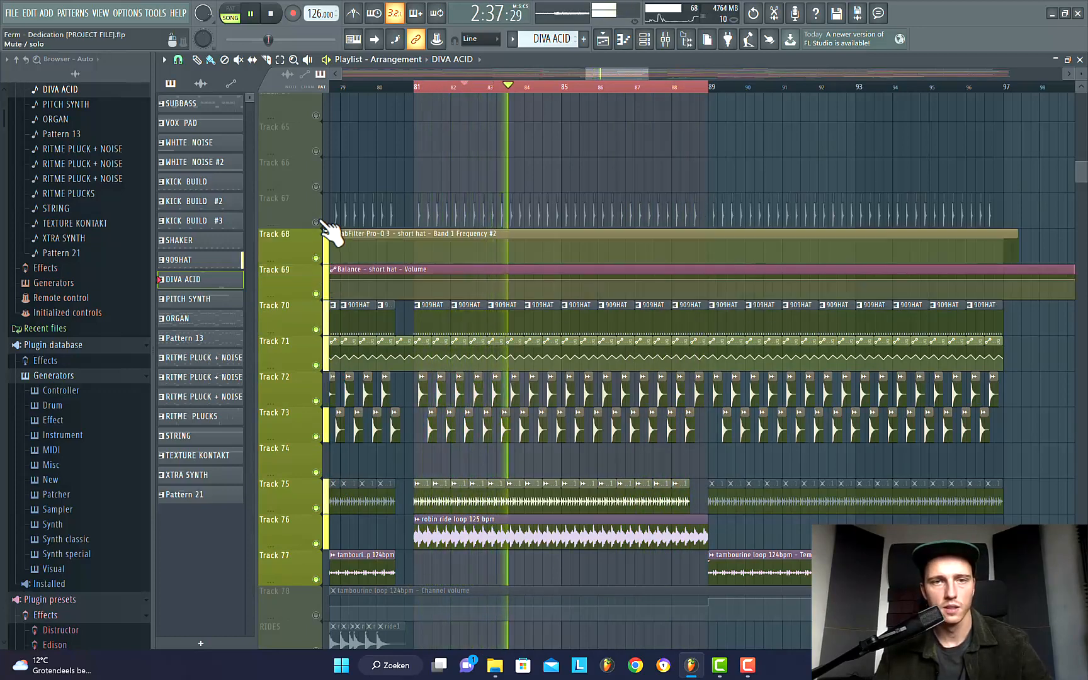
pyautogui.click(316, 222)
pyautogui.scroll(4, 454, 246)
pyautogui.scroll(5, 474, 318)
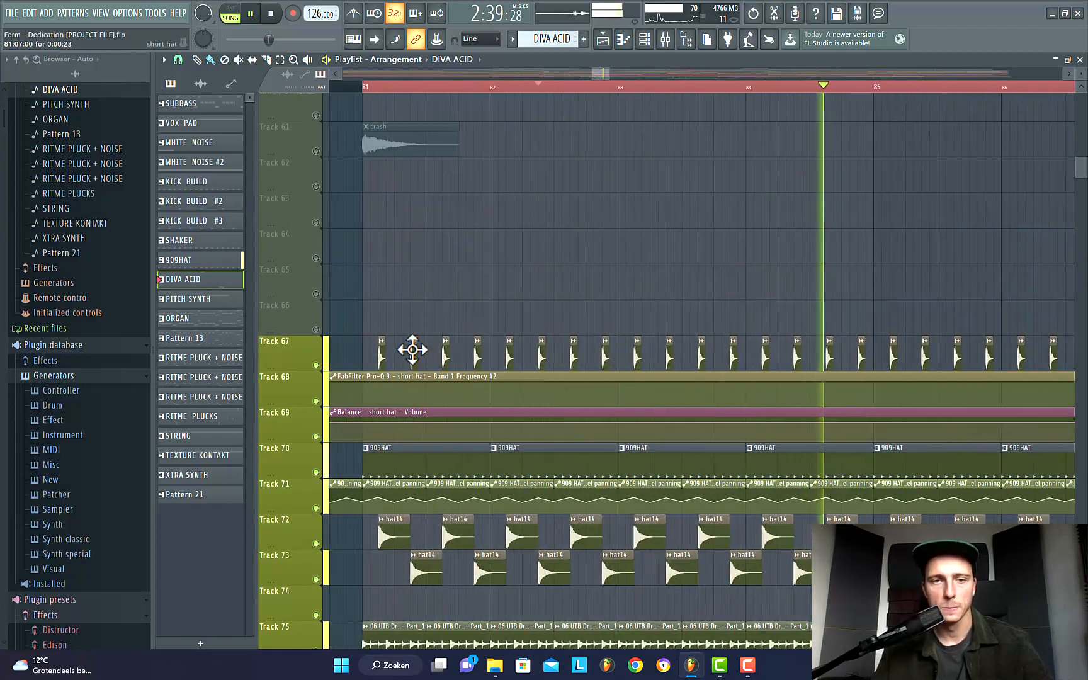
pyautogui.scroll(3, 412, 353)
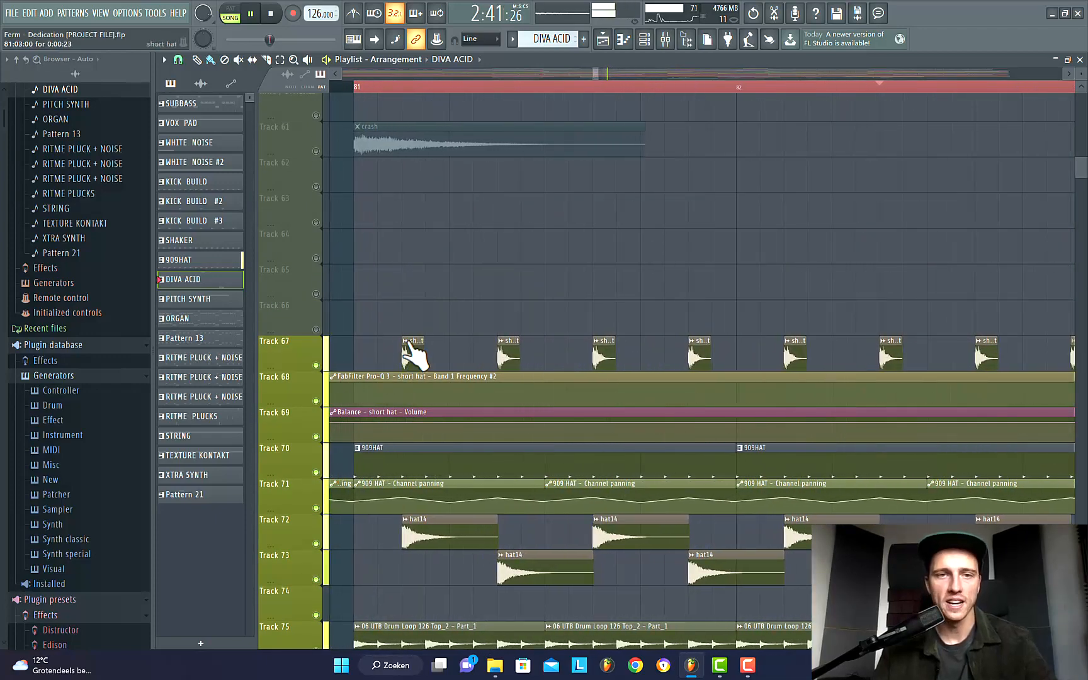
# Step: End the drum solo and switch all playlist tracks back on using the DIVA ACCENT track
pyautogui.scroll(-8, 403, 302)
pyautogui.scroll(2, 630, 409)
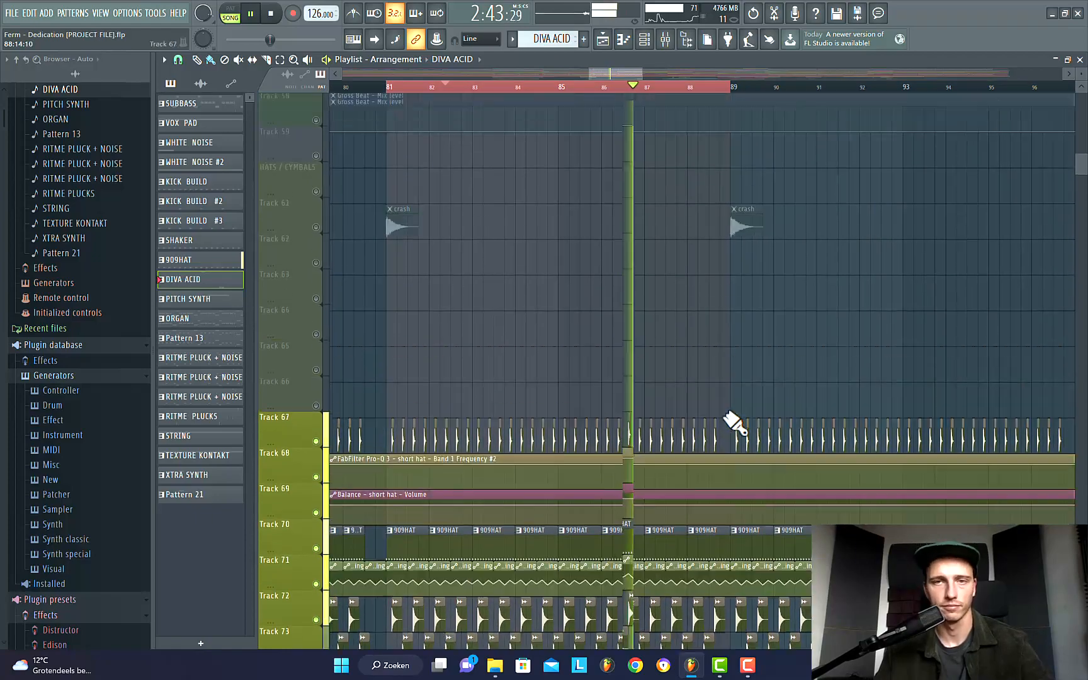
pyautogui.scroll(-12, 734, 421)
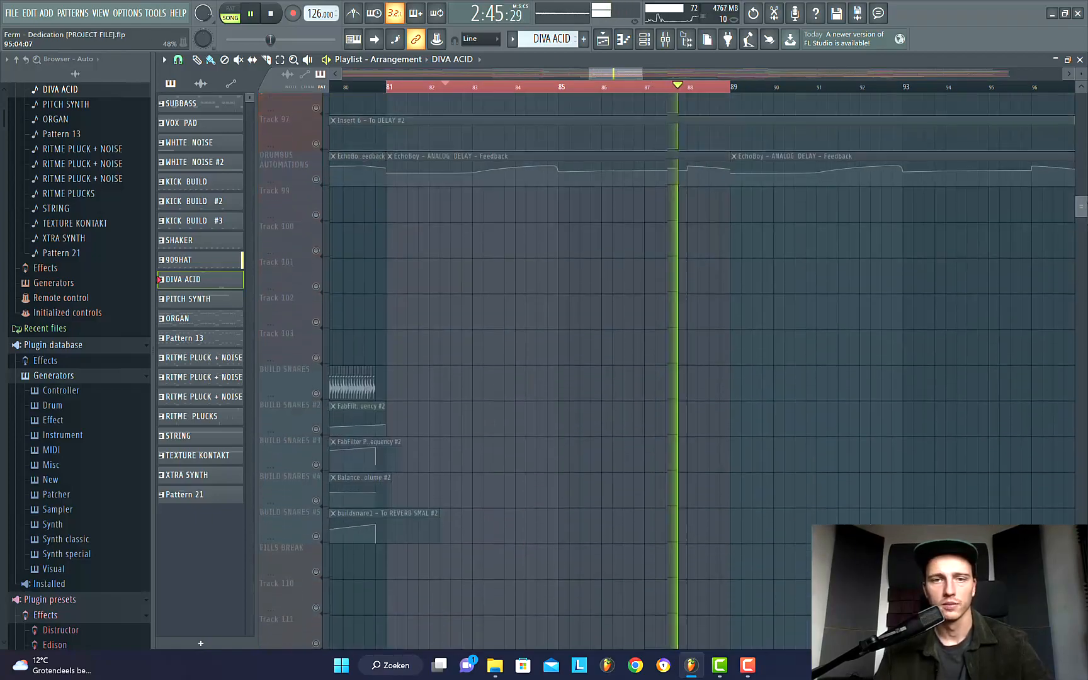
pyautogui.moveTo(1083, 207); pyautogui.dragTo(1078, 142)
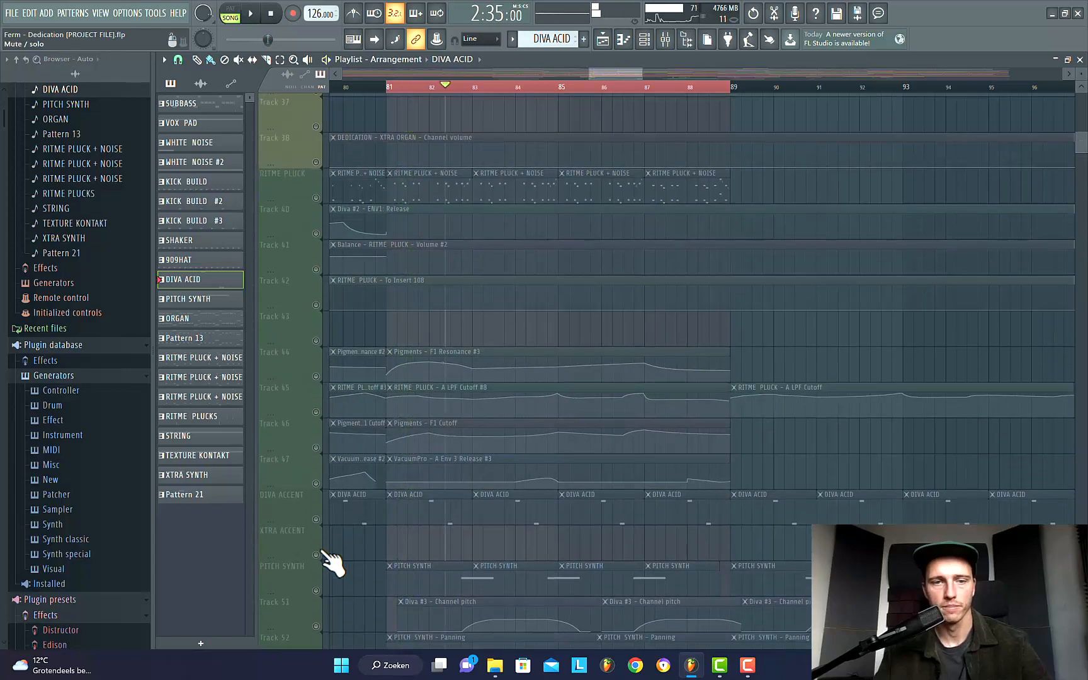
pyautogui.rightClick(318, 522)
pyautogui.rightClick(318, 522)
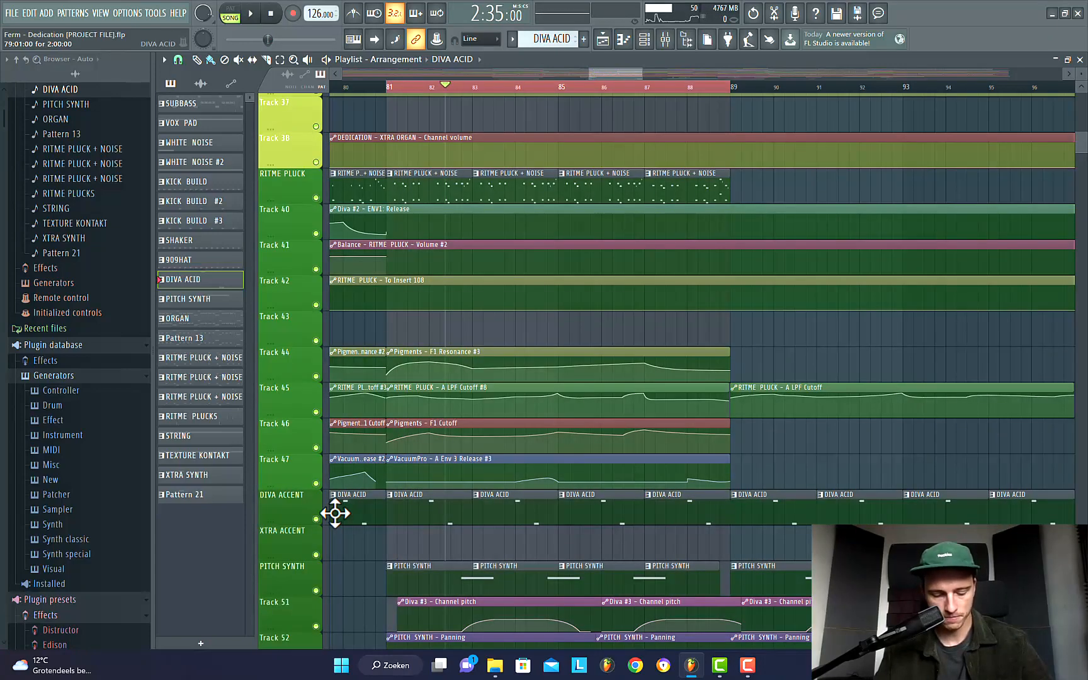
# Step: Review the drum inserts in the mixer and select the DRUMBUS insert to show its effects chain
pyautogui.click(665, 39)
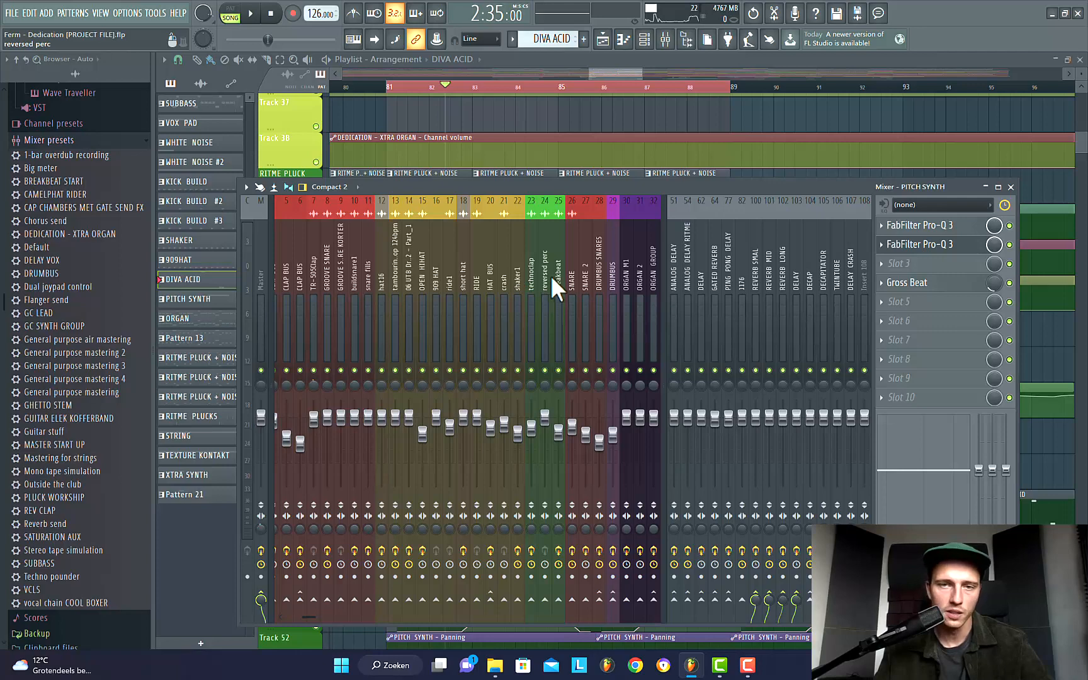
pyautogui.scroll(-3, 546, 274)
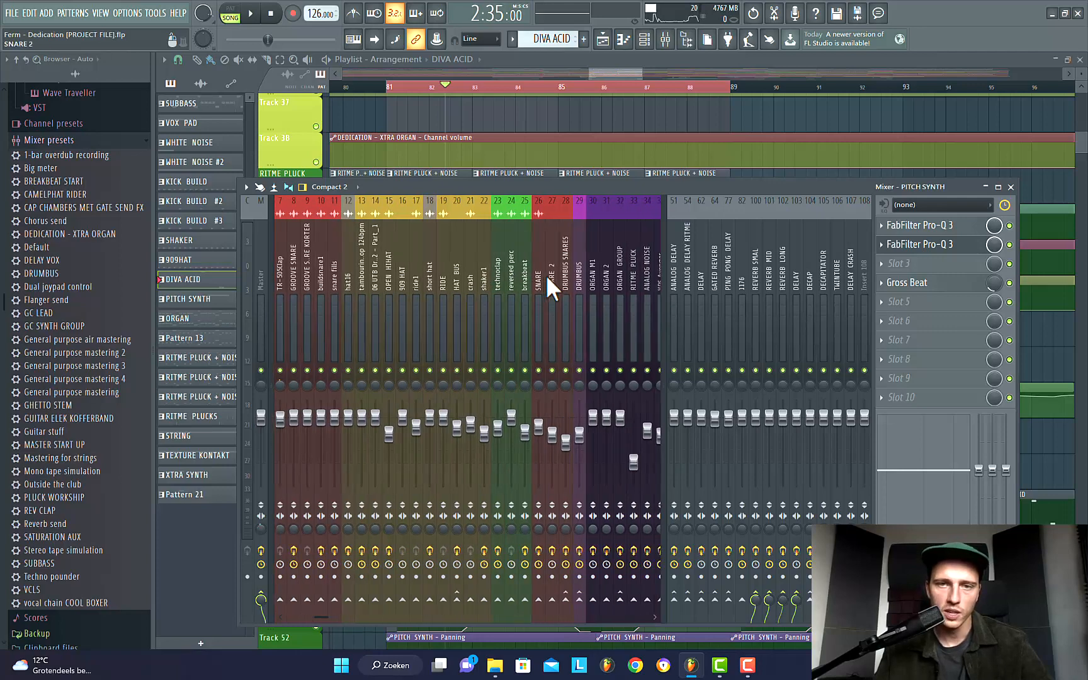
pyautogui.scroll(-2, 553, 243)
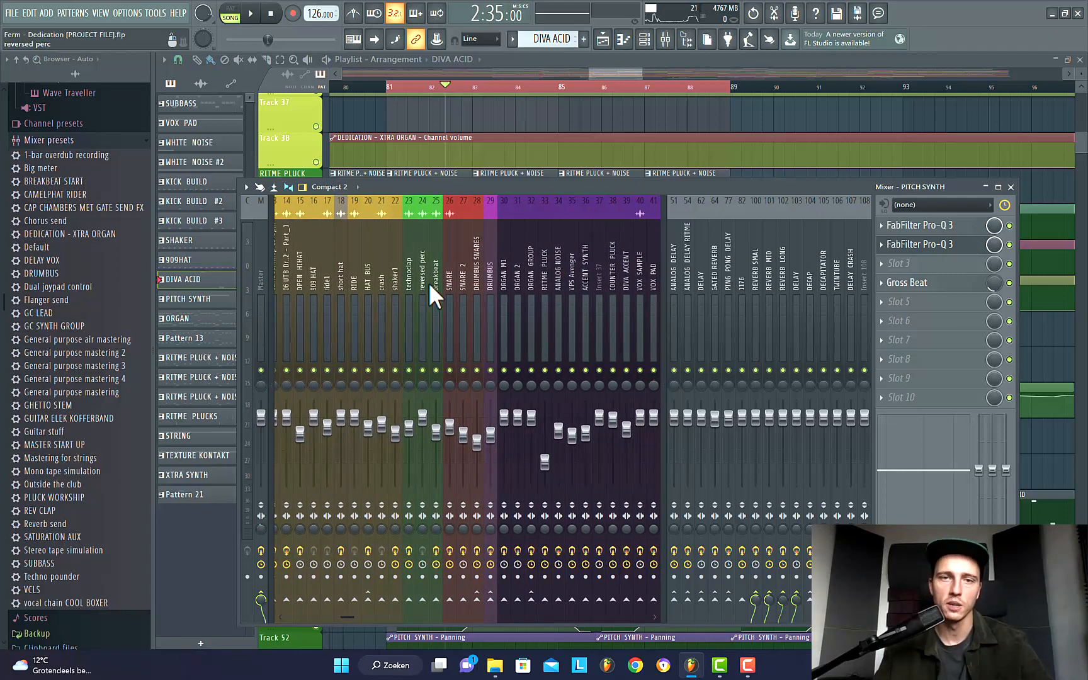
pyautogui.scroll(3, 423, 281)
pyautogui.scroll(-5, 340, 260)
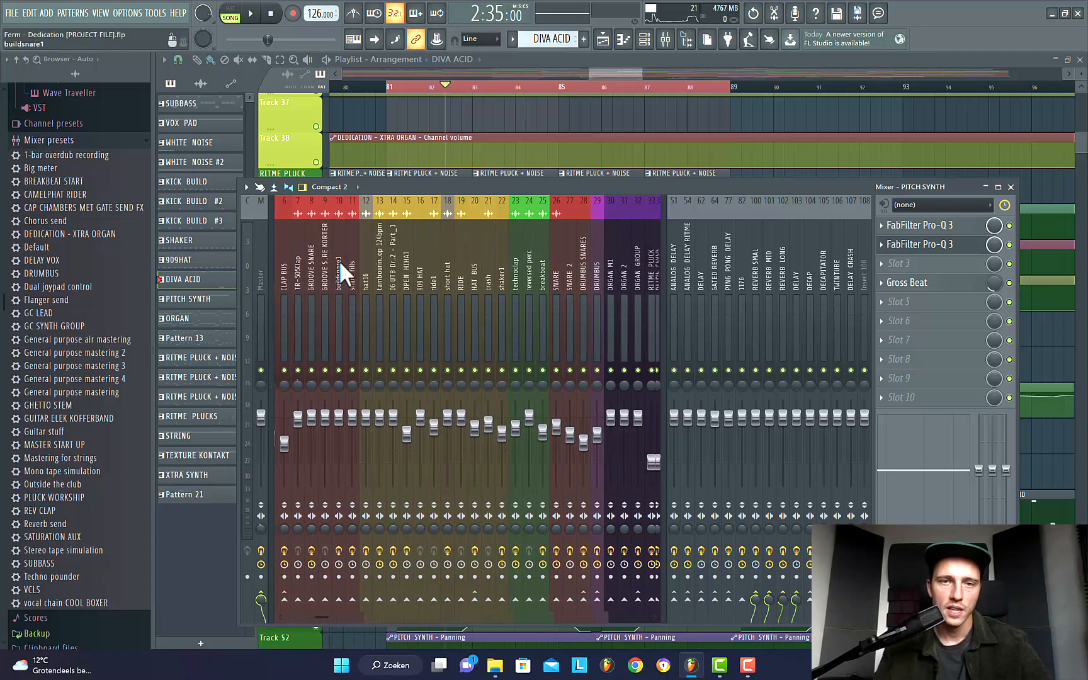
pyautogui.click(529, 278)
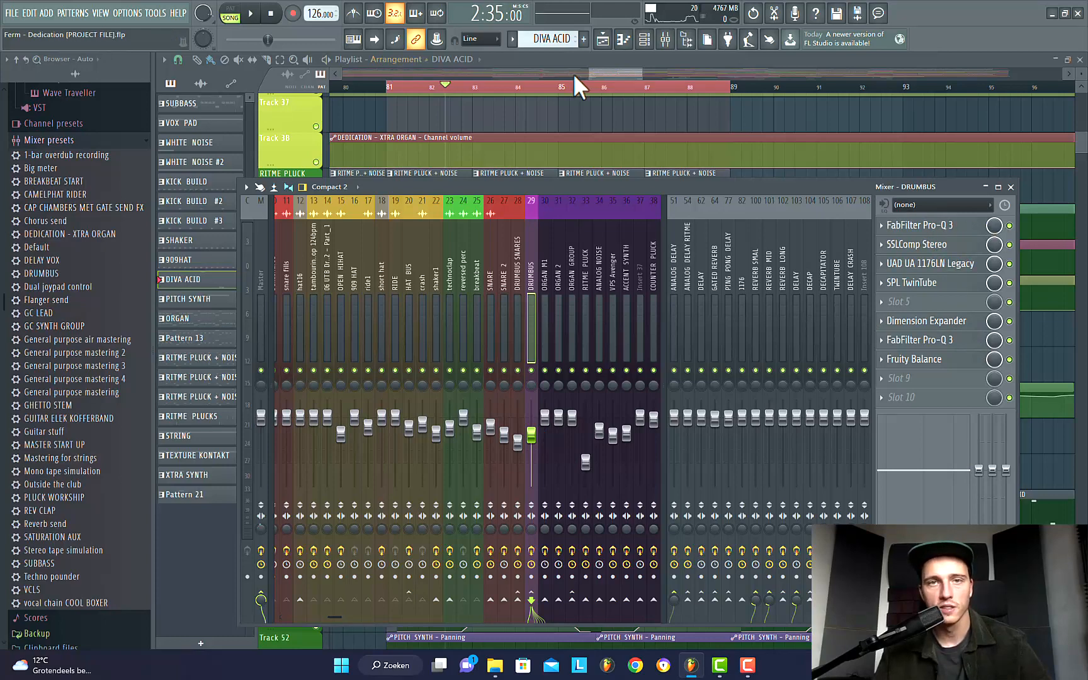
# Step: Return to the playlist, mute the ORGAN and RITME PLUCK tracks and start playback
pyautogui.click(536, 59)
pyautogui.scroll(-3, 599, 374)
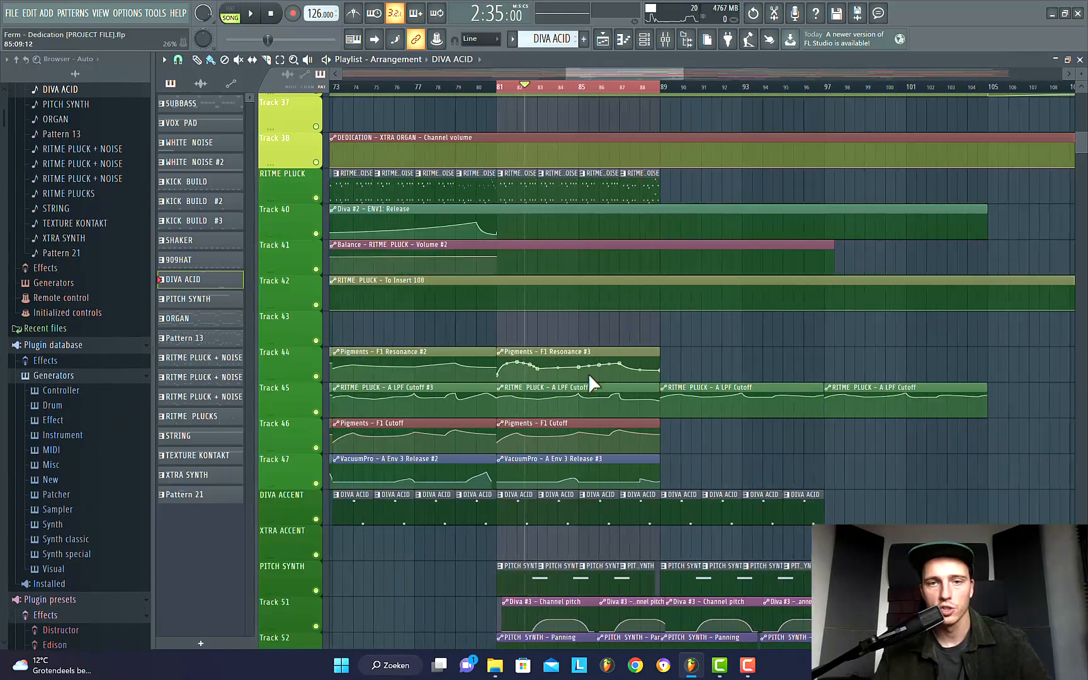
pyautogui.scroll(-3, 570, 368)
pyautogui.scroll(12, 565, 334)
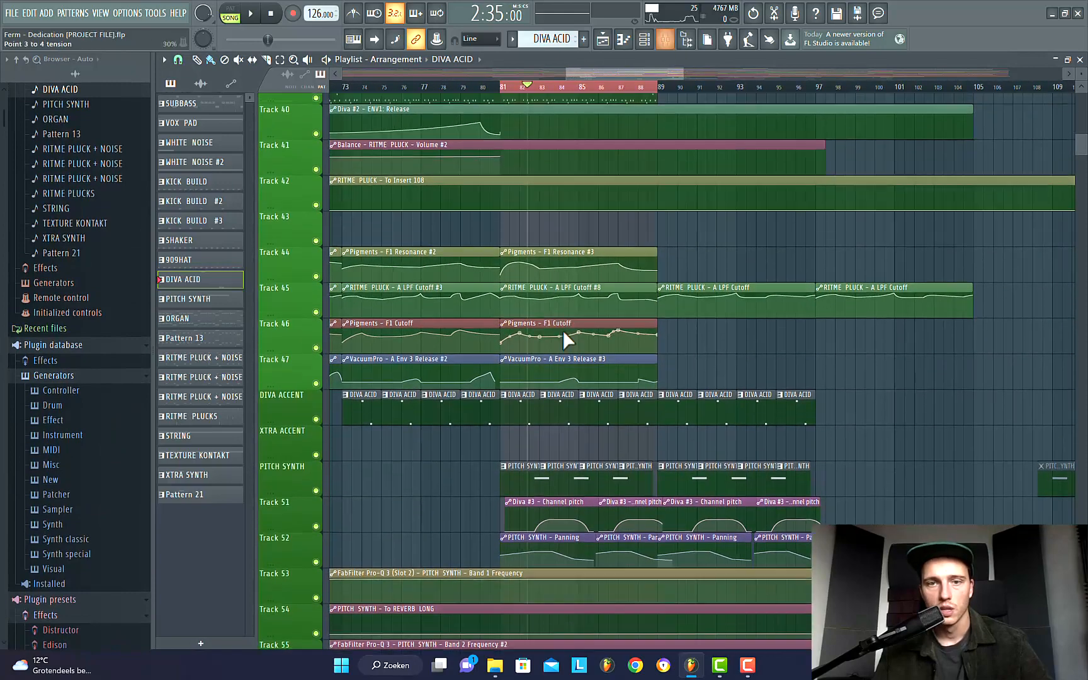
pyautogui.scroll(1, 484, 131)
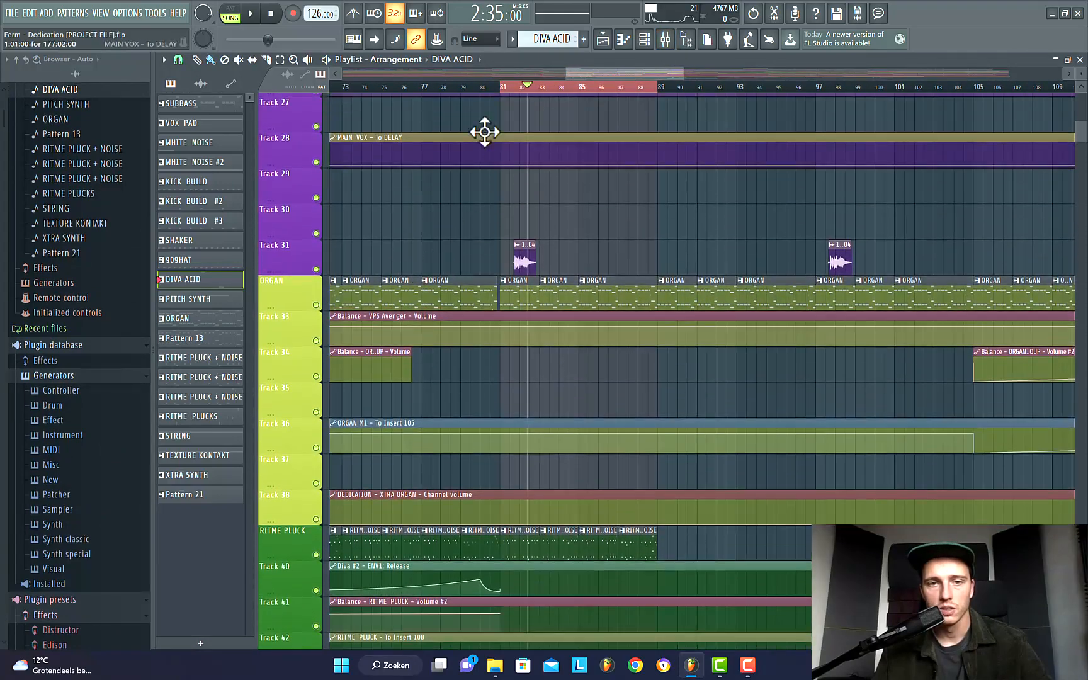
pyautogui.click(316, 306)
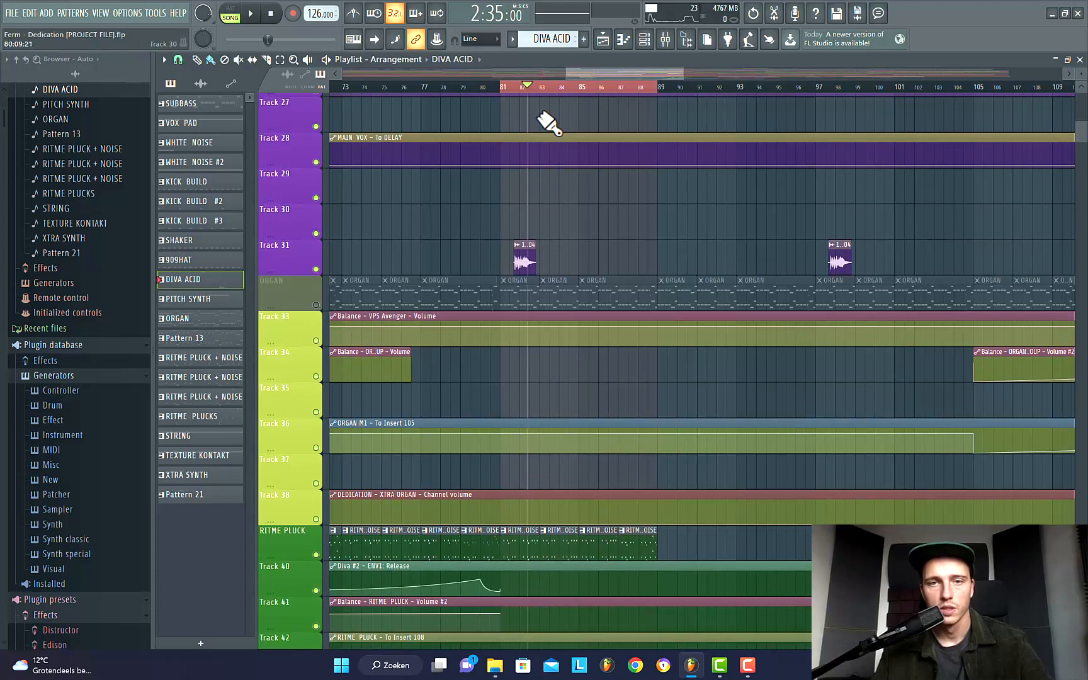
pyautogui.press('space')
pyautogui.click(316, 555)
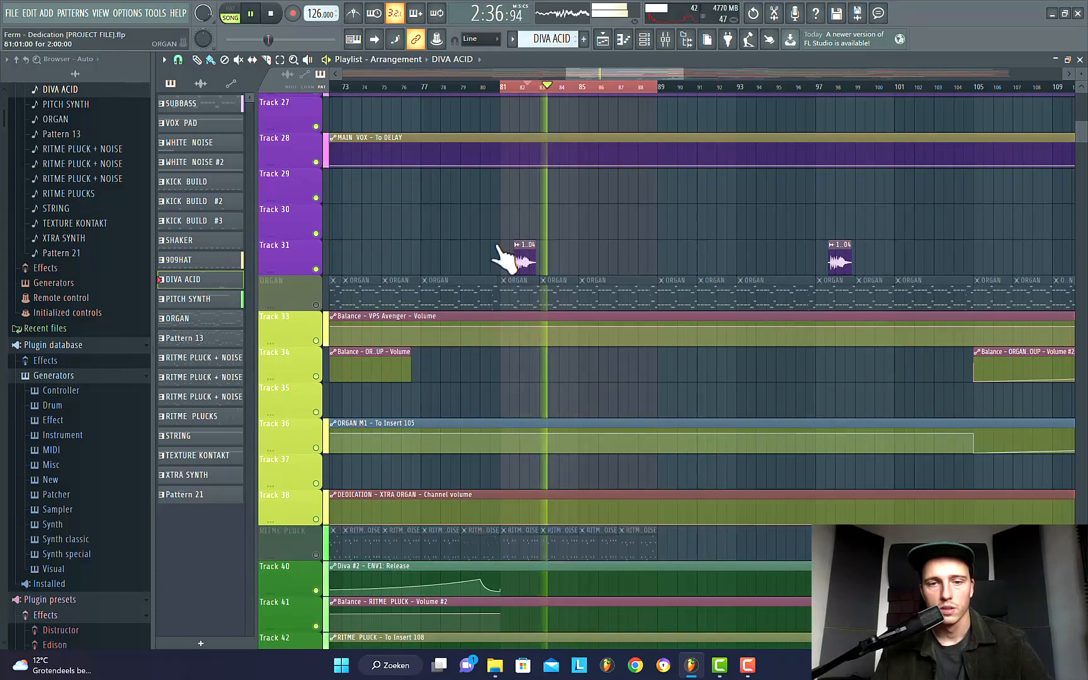
# Step: View the breakbeat, snare and clap tracks during playback, and open the SSLComp Stereo compressor on the DRUMBUS mixer insert
pyautogui.scroll(-7, 595, 447)
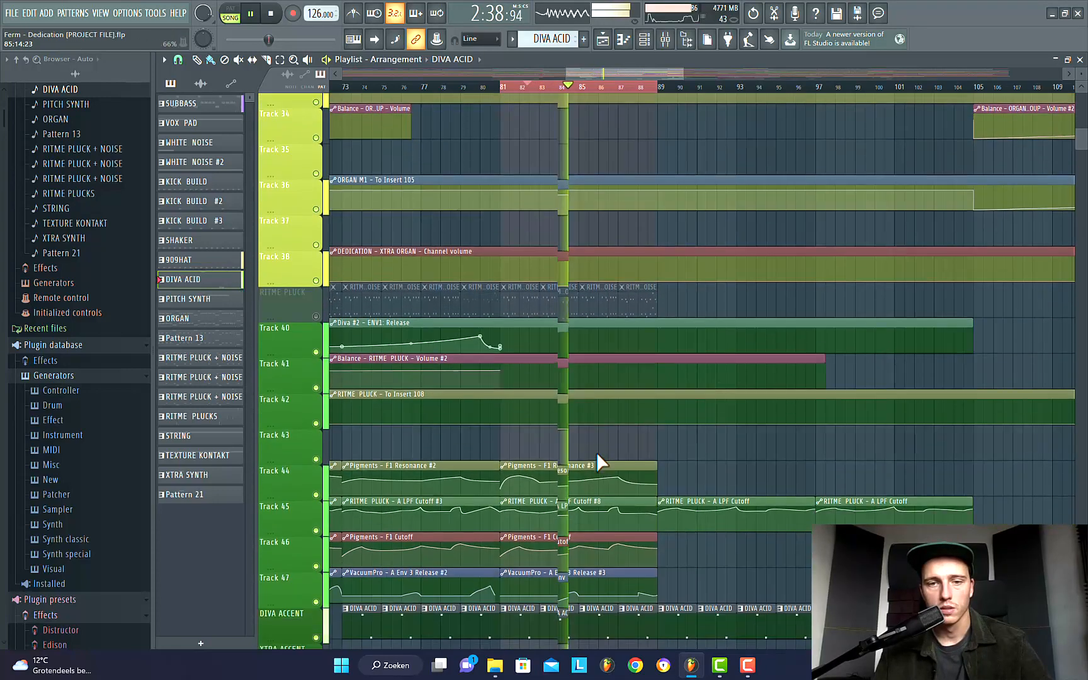
pyautogui.scroll(-3, 597, 453)
pyautogui.moveTo(1084, 146); pyautogui.dragTo(1084, 192)
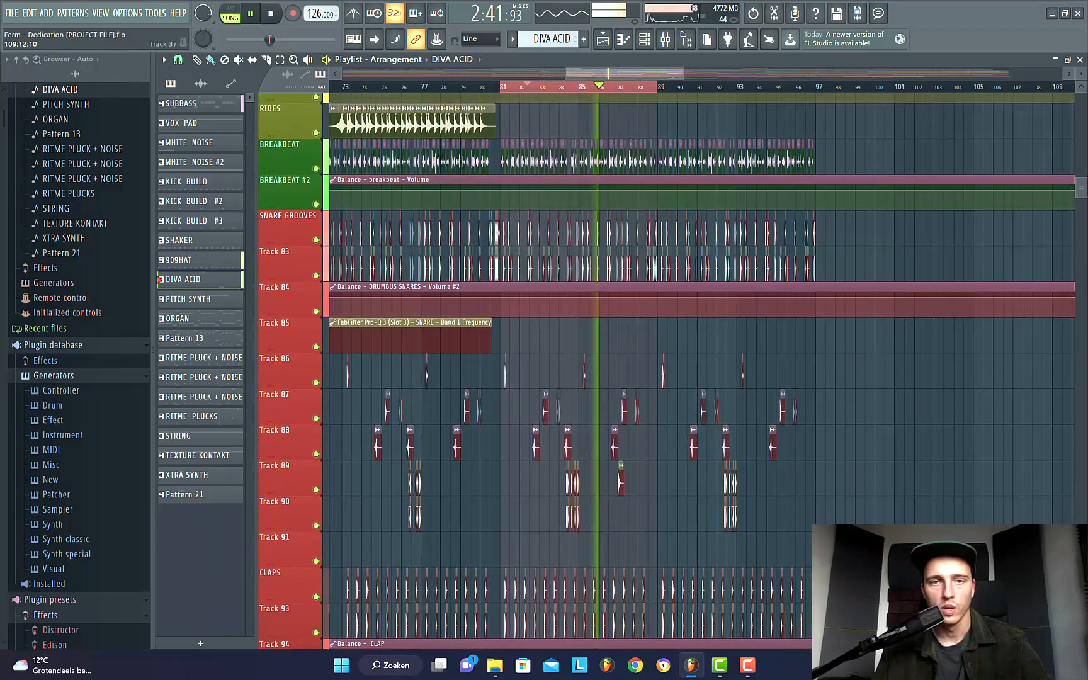
pyautogui.click(666, 40)
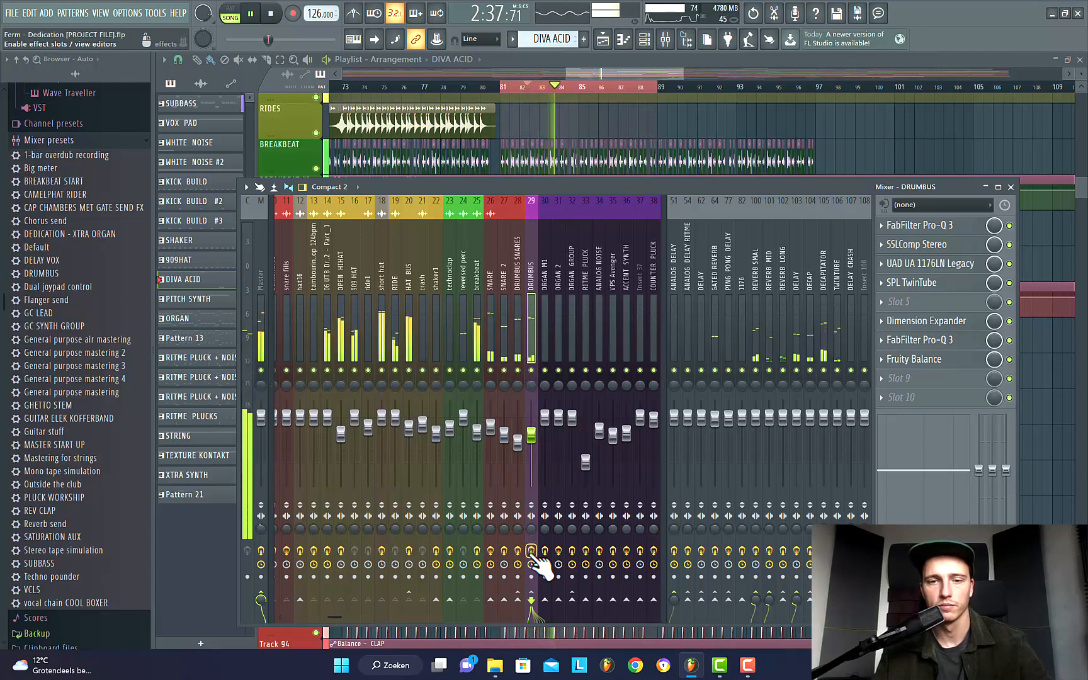
pyautogui.click(970, 247)
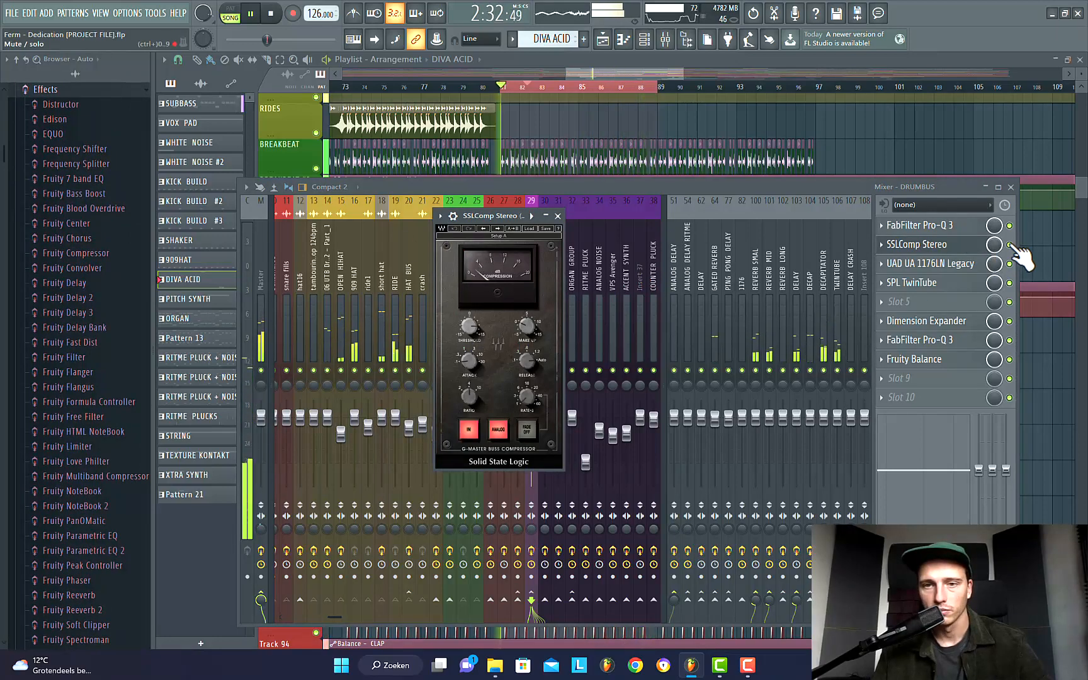
# Step: Bypass the DRUMBUS effects, inspect the first FabFilter Pro-Q 3 and re-enable only that equalizer
pyautogui.click(1009, 360)
pyautogui.click(1009, 340)
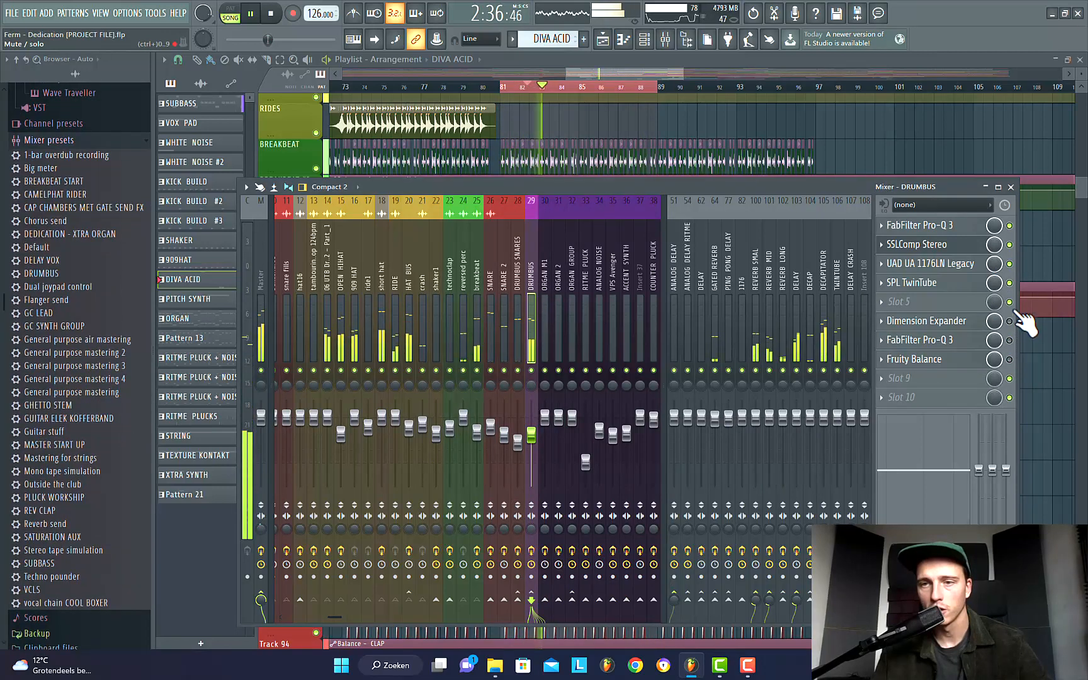
pyautogui.click(944, 226)
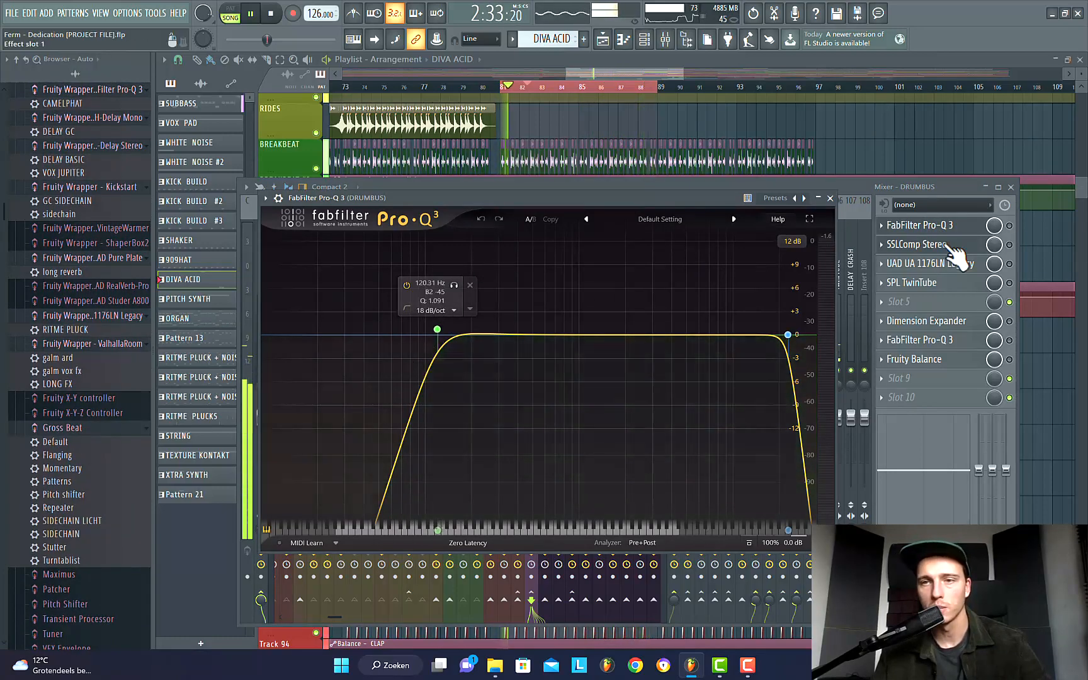
pyautogui.click(1015, 228)
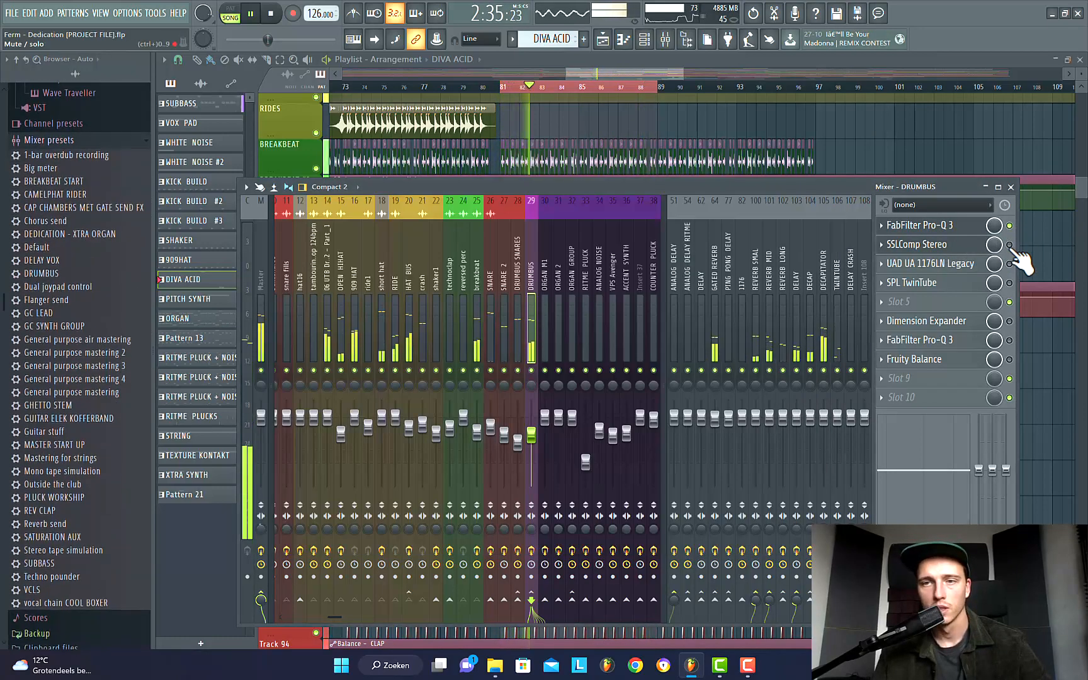
# Step: Re-enable the SSLComp Stereo, UAD UA 1176LN Legacy and SPL TwinTube on DRUMBUS one by one, opening each plugin to show its settings
pyautogui.click(957, 247)
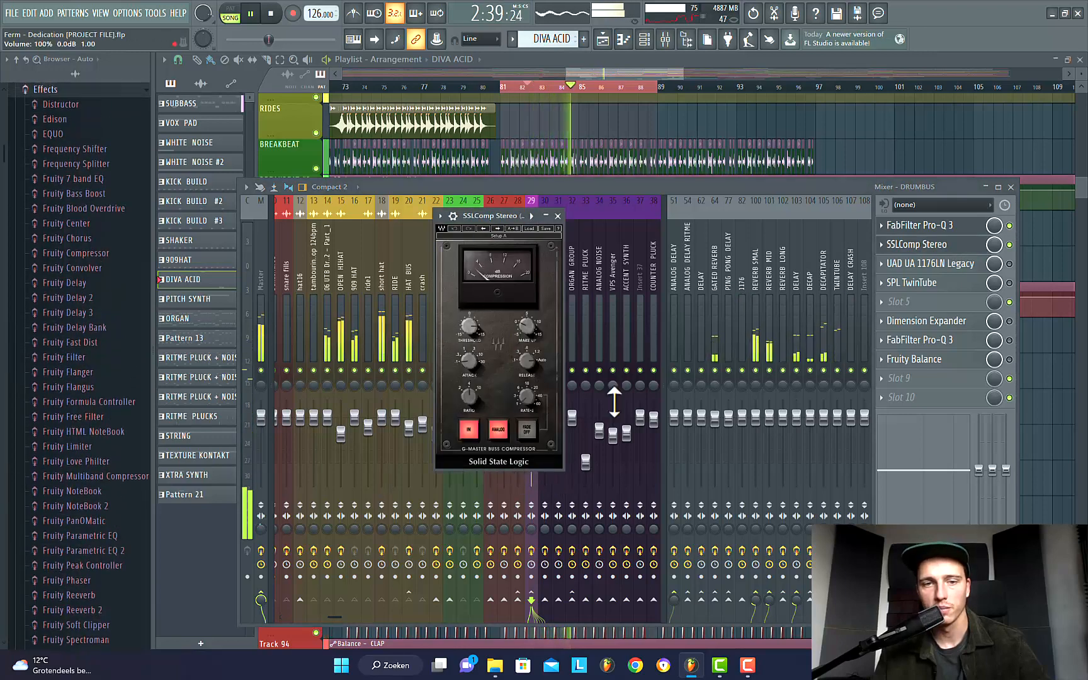
pyautogui.click(1010, 264)
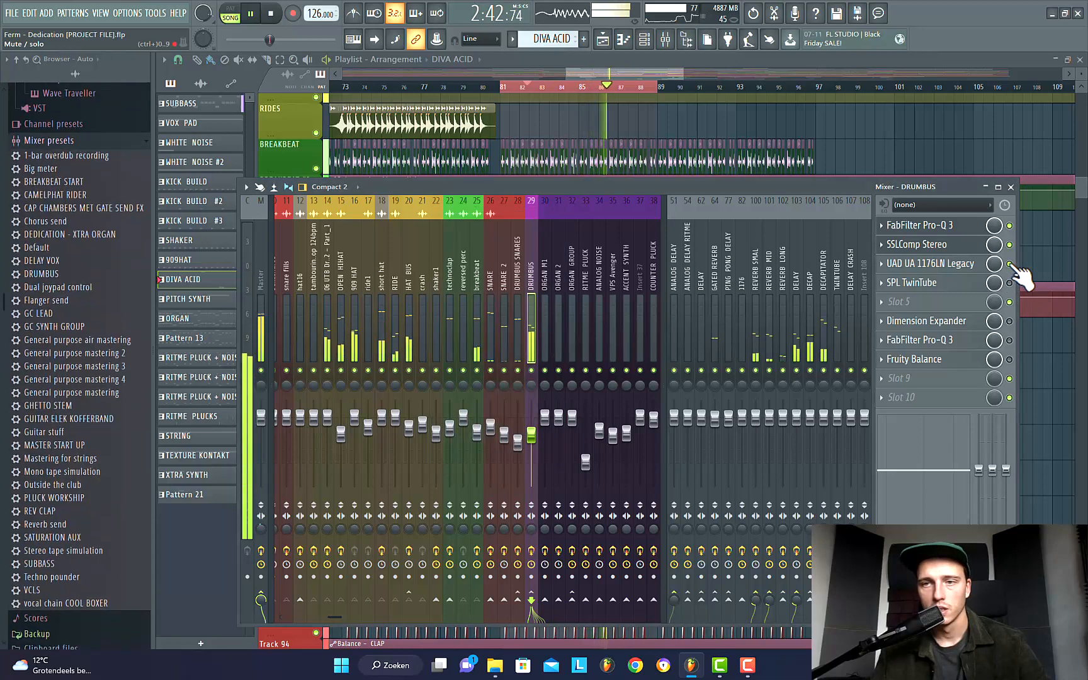
pyautogui.click(957, 266)
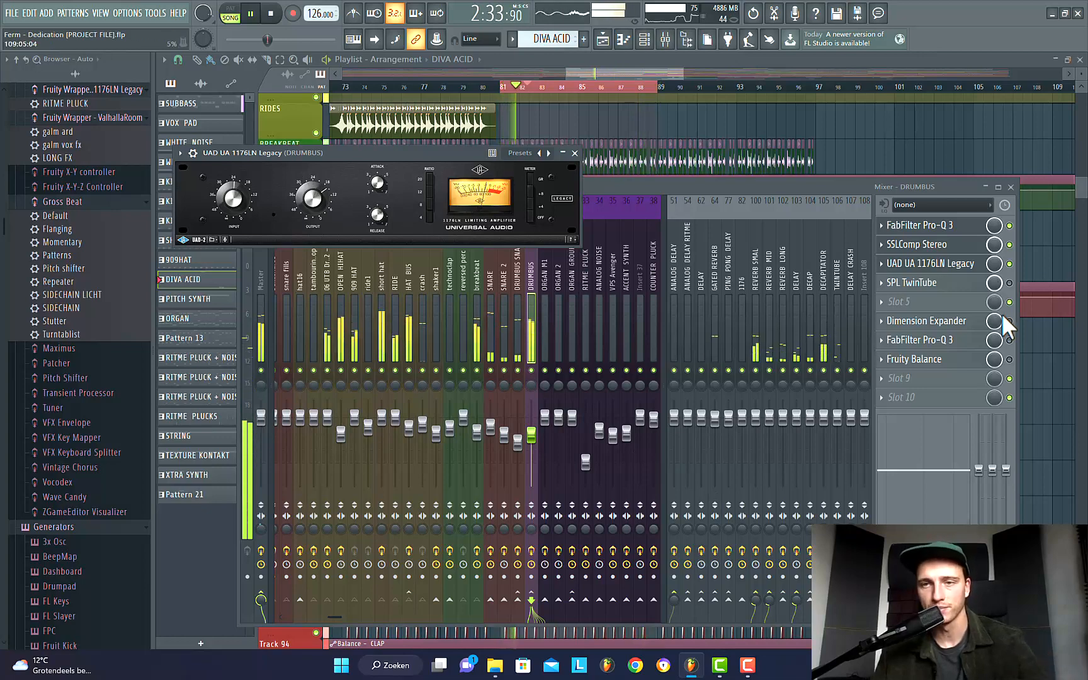
pyautogui.click(1010, 283)
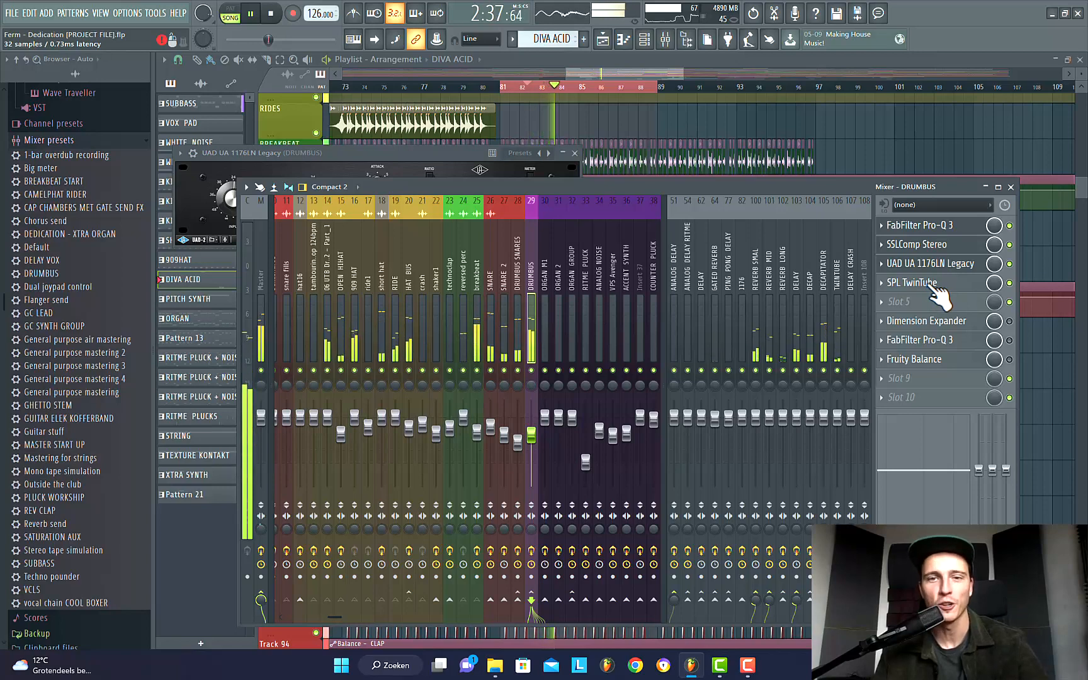
pyautogui.click(934, 288)
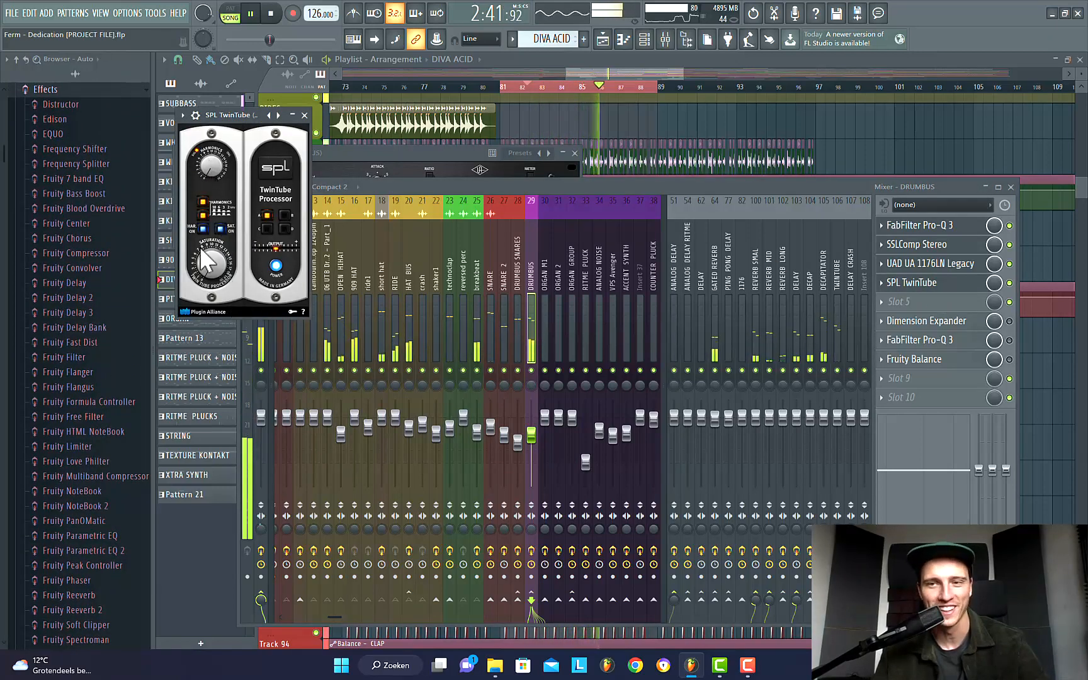
# Step: Re-enable the Dimension Expander on DRUMBUS, open it and move its window clear of the SPL TwinTube
pyautogui.click(1011, 322)
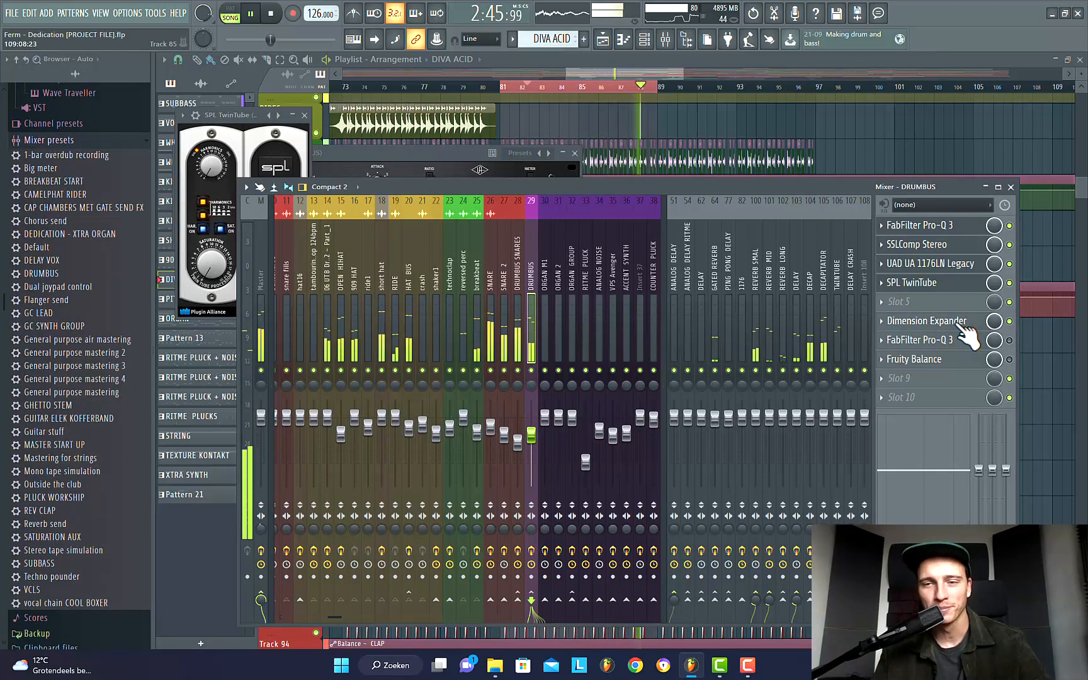
pyautogui.click(963, 322)
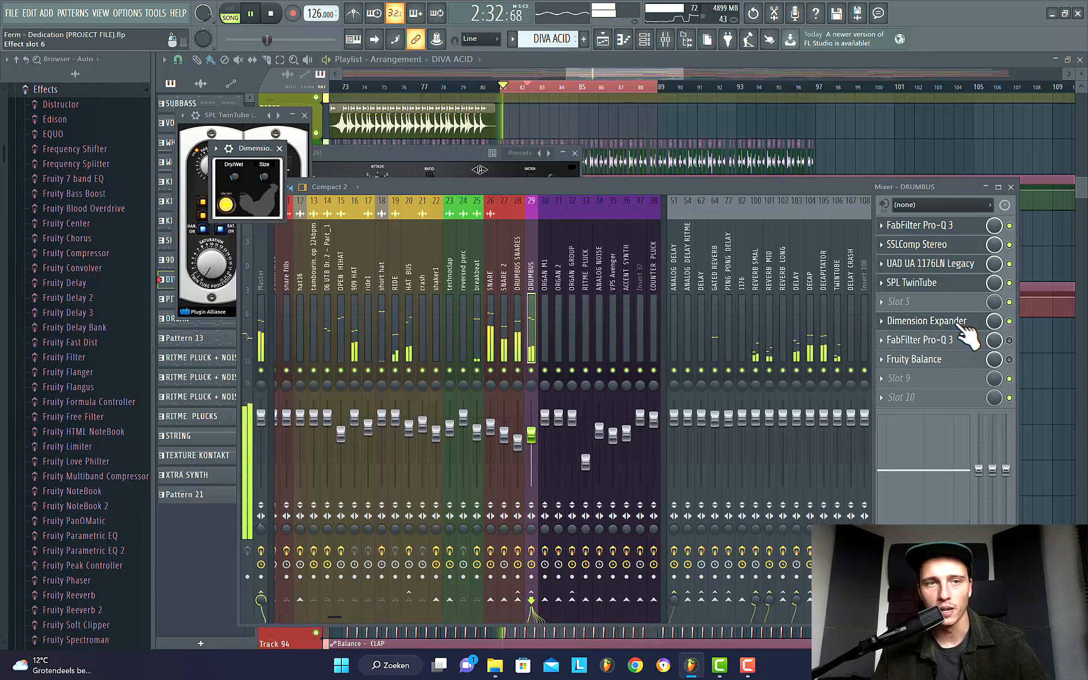
pyautogui.moveTo(238, 151); pyautogui.dragTo(368, 167)
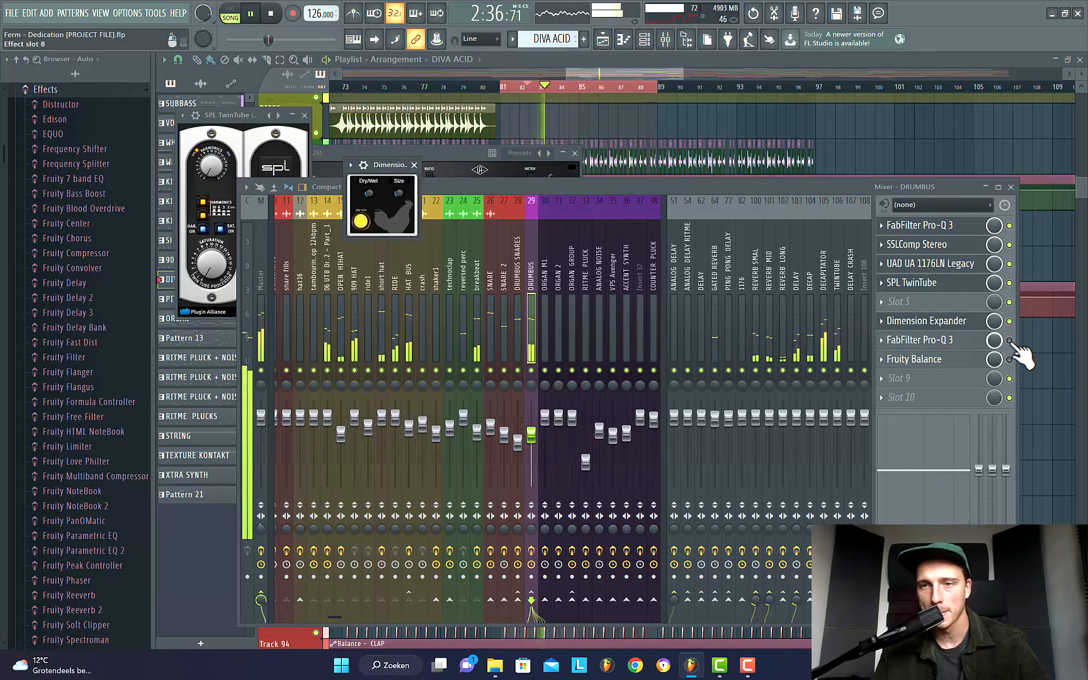
# Step: Open the second FabFilter Pro-Q 3 on DRUMBUS and toggle its bands near 2914 Hz and 9885 Hz to inspect them
pyautogui.click(941, 341)
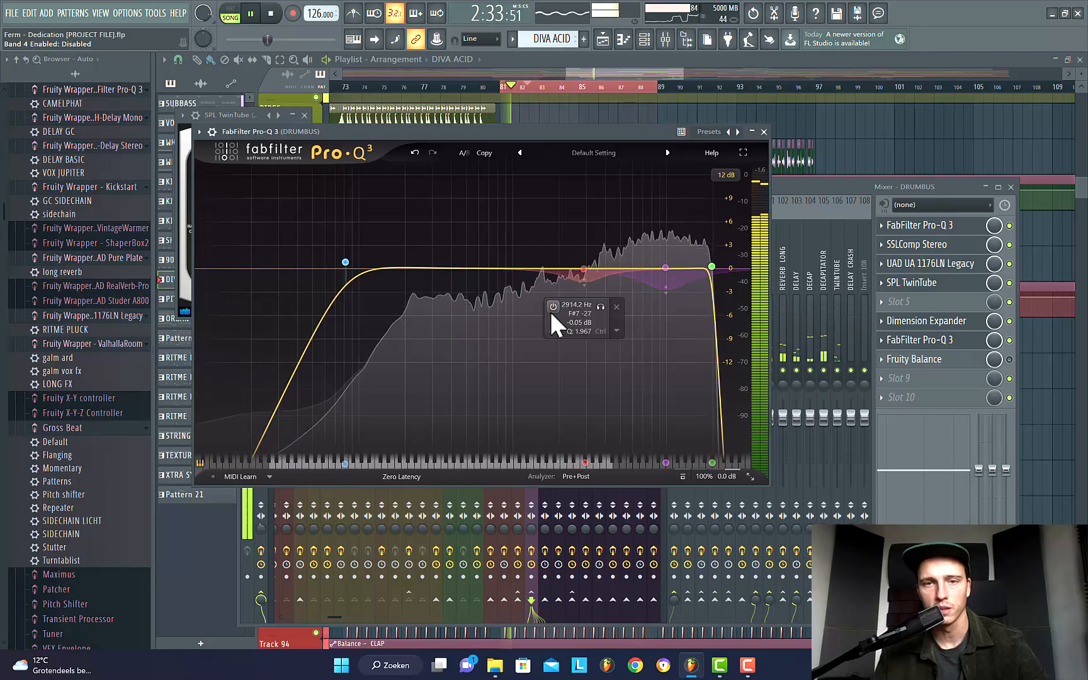
pyautogui.click(552, 308)
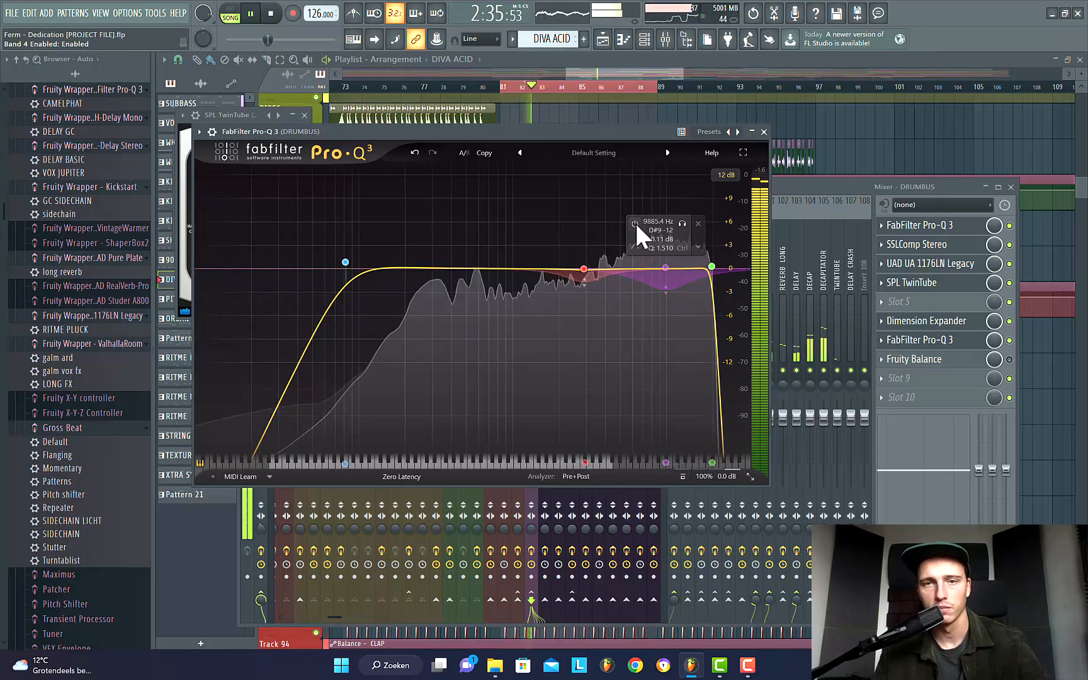
pyautogui.click(635, 222)
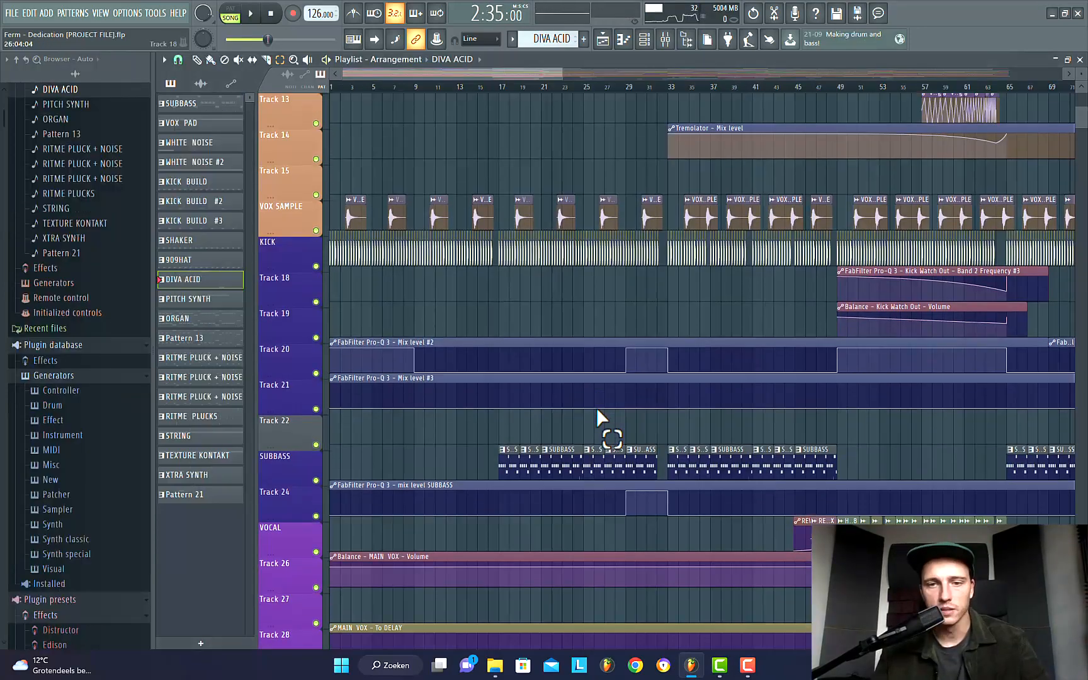
# Step: Look through the playlist from the kick down to the FILLS BREAK tracks and back up to Track 1
pyautogui.scroll(-10, 595, 408)
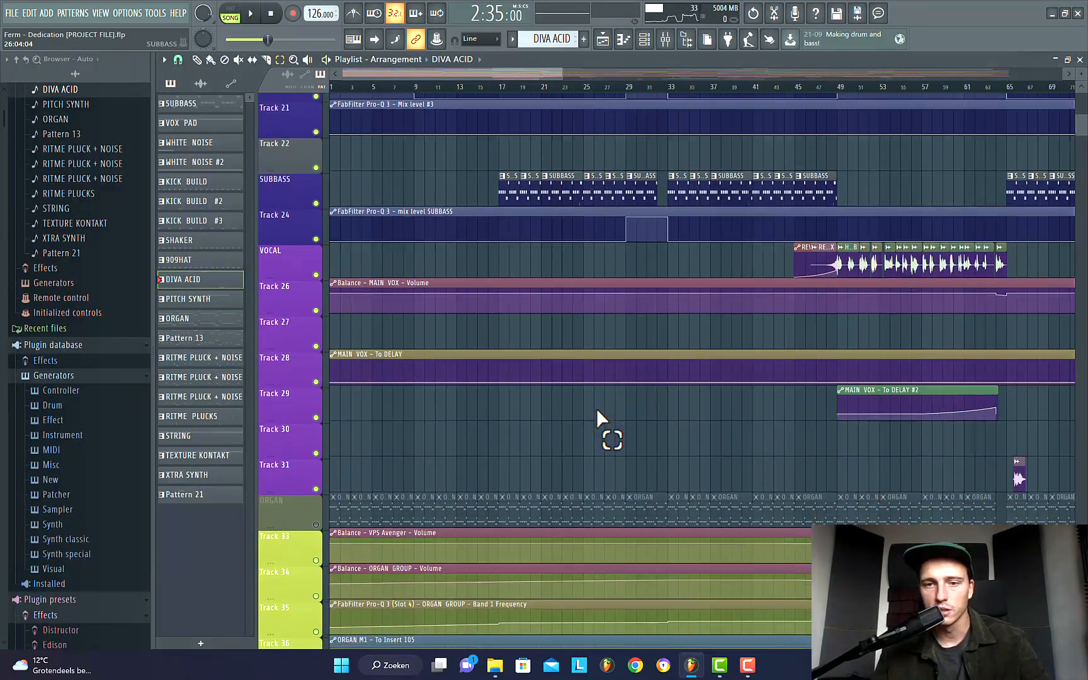
pyautogui.scroll(-2, 597, 411)
pyautogui.scroll(-20, 804, 494)
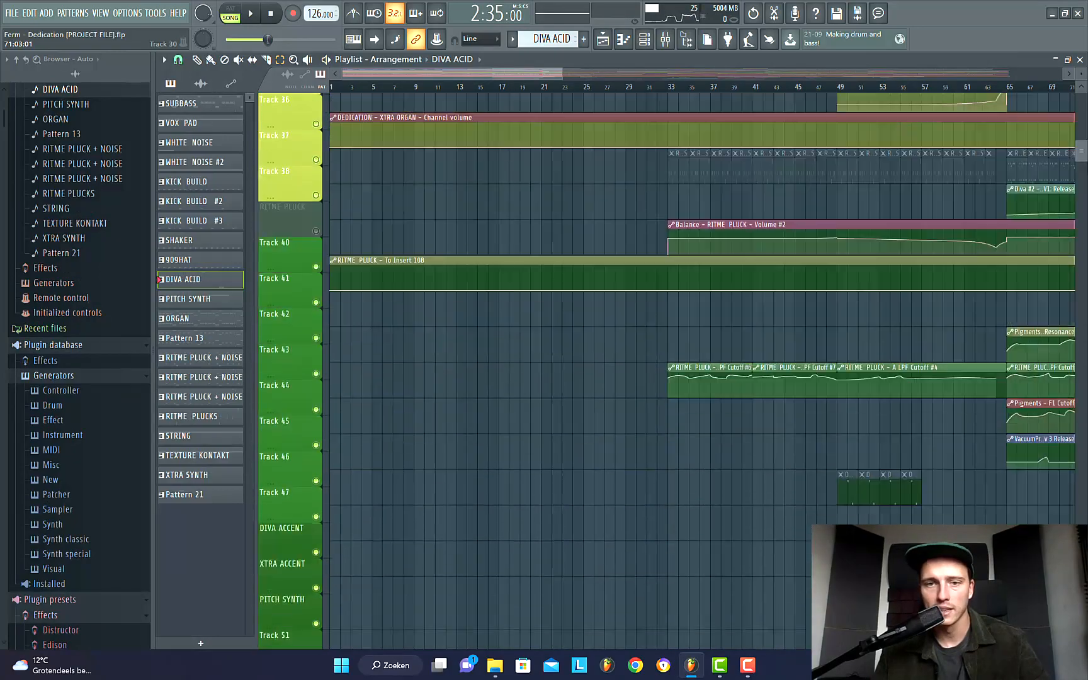
pyautogui.scroll(-17, 805, 494)
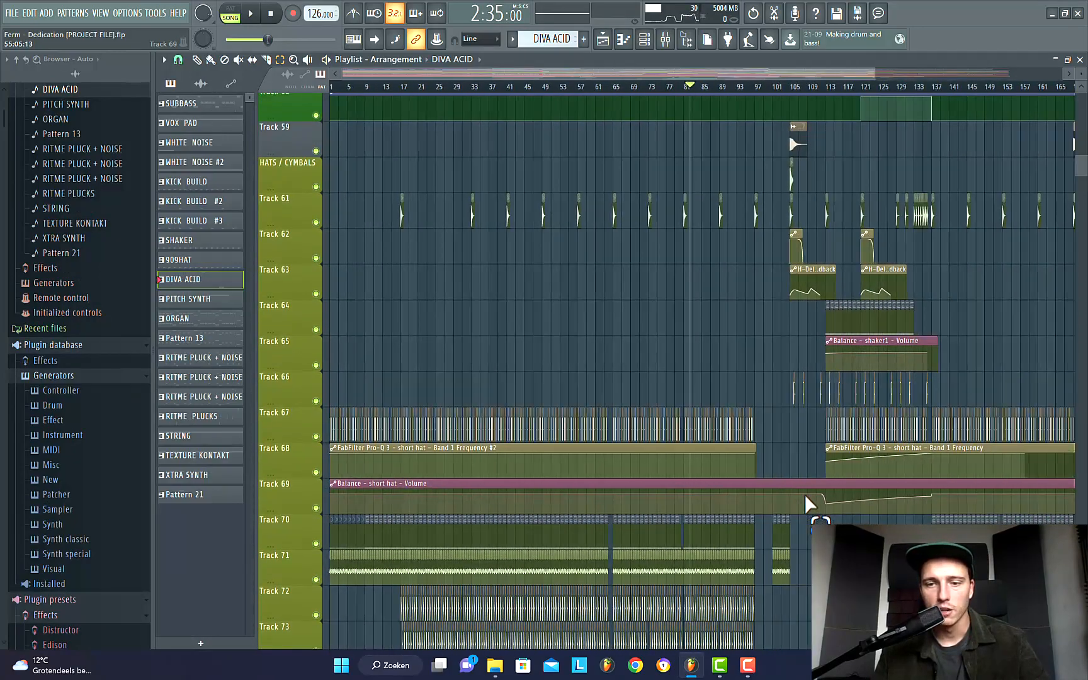
pyautogui.scroll(-20, 805, 494)
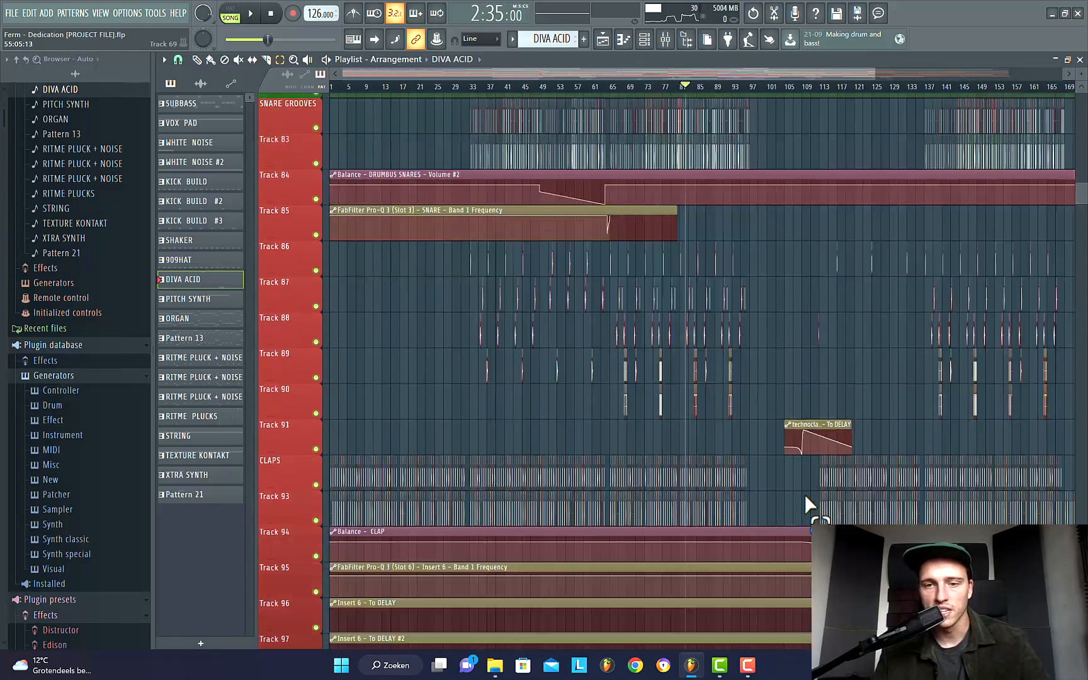
pyautogui.scroll(-4, 804, 494)
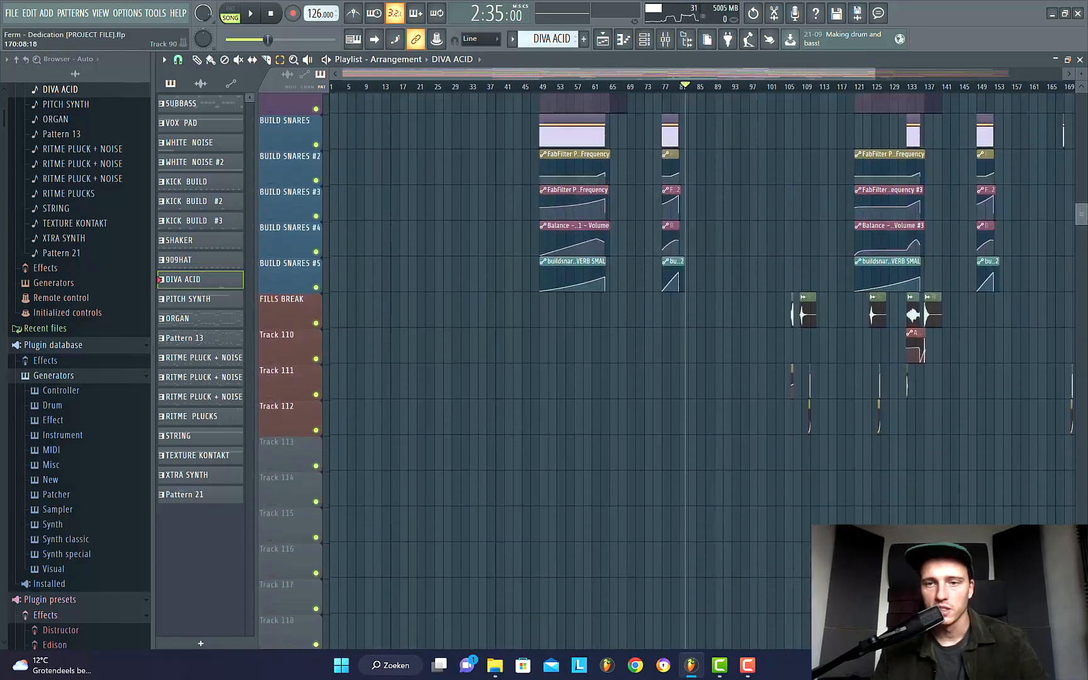
pyautogui.scroll(20, 805, 493)
pyautogui.scroll(20, 805, 494)
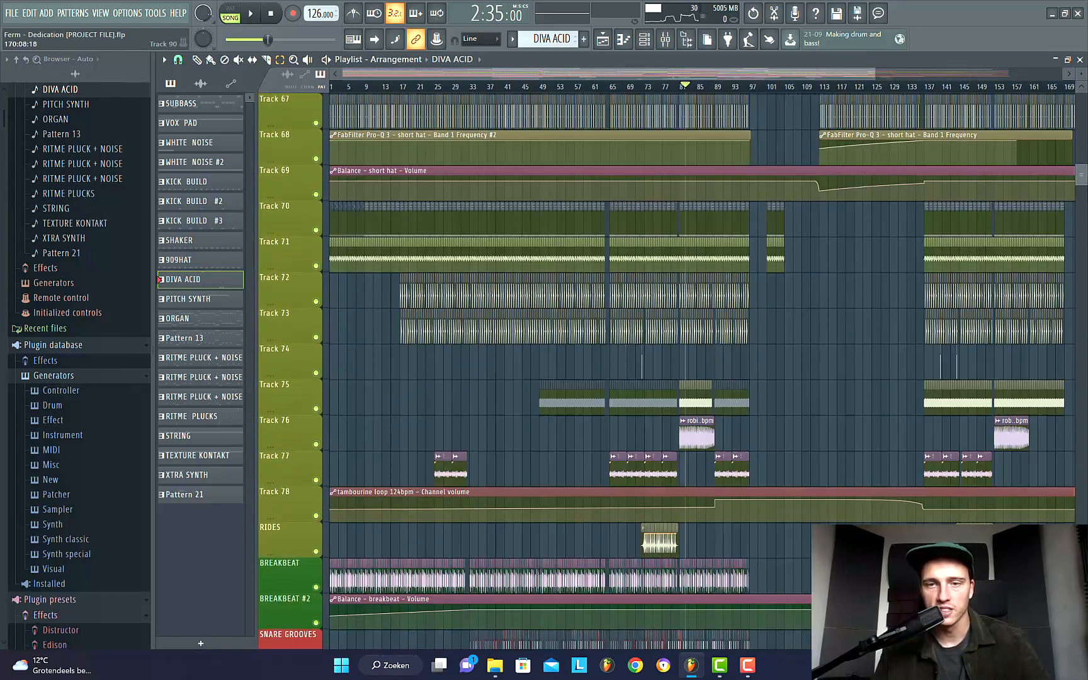
pyautogui.scroll(20, 805, 494)
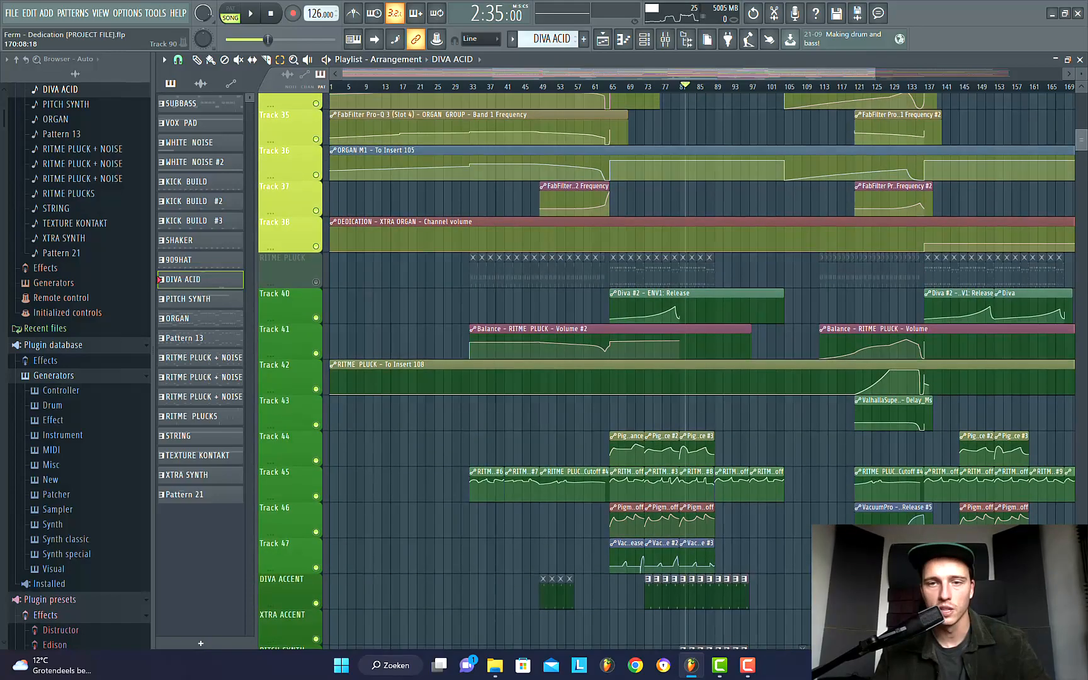
pyautogui.scroll(8, 805, 494)
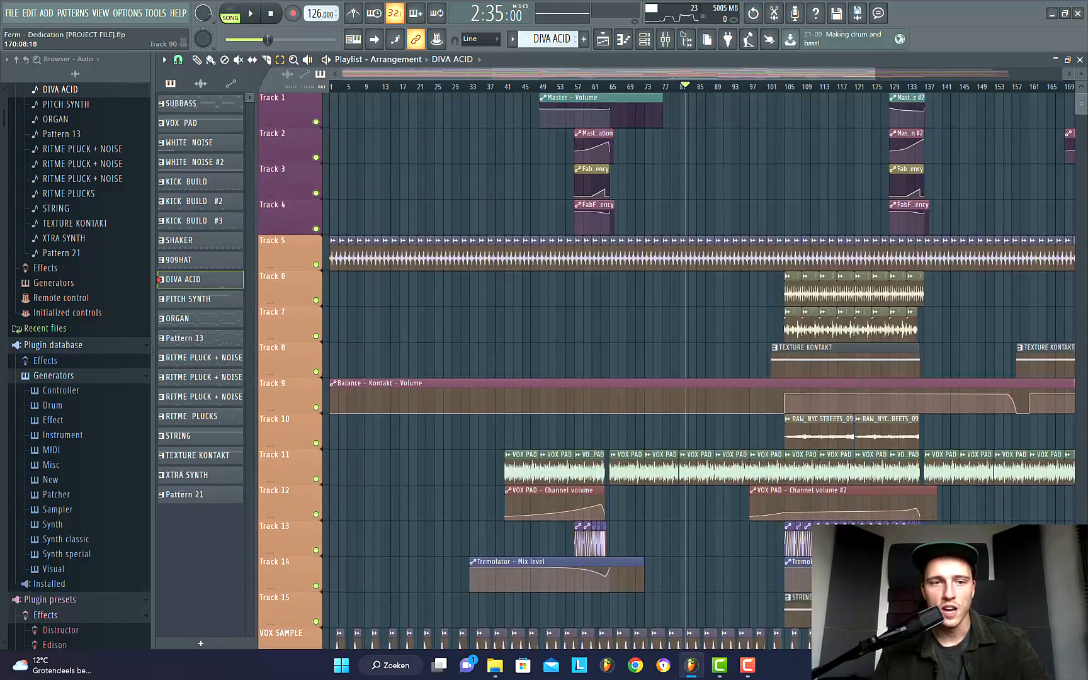
# Step: Examine the VOX PAD, kick and subbass tracks, and focus on the VOCAL track around bar 49
pyautogui.scroll(-8, 711, 439)
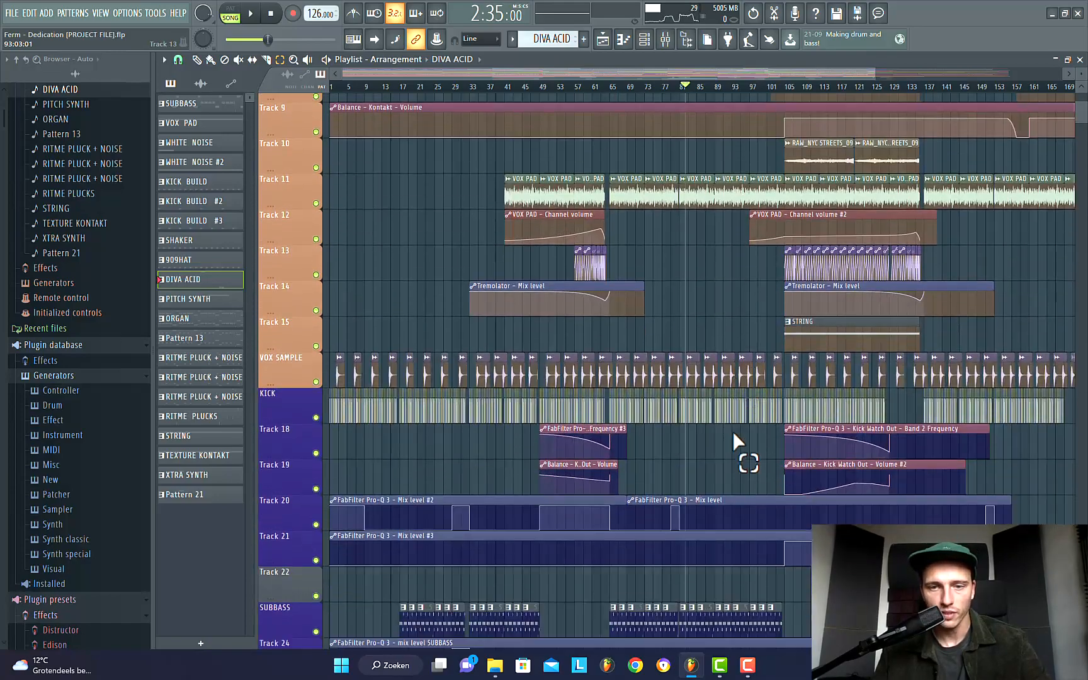
pyautogui.scroll(4, 692, 434)
pyautogui.scroll(3, 656, 430)
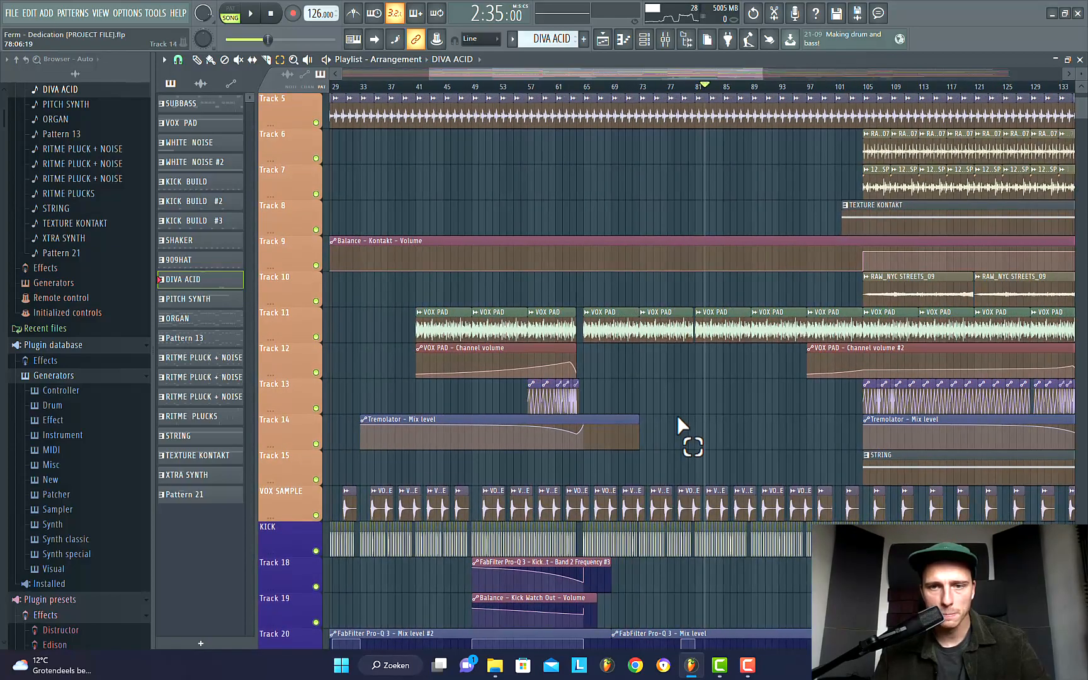
pyautogui.scroll(4, 686, 437)
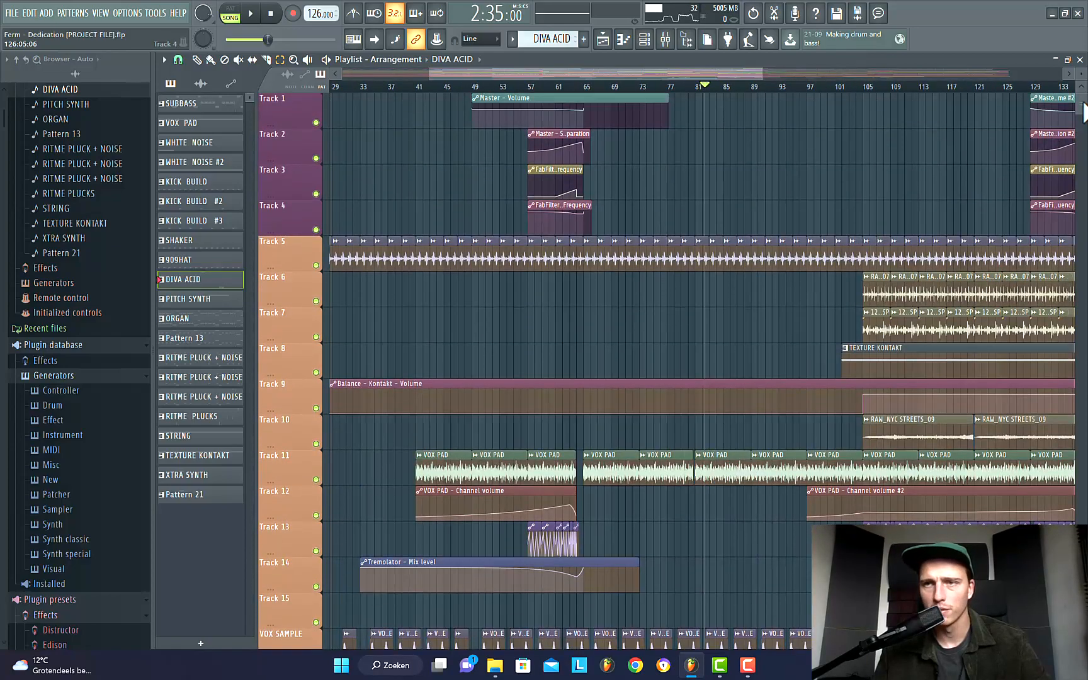
pyautogui.scroll(-10, 667, 372)
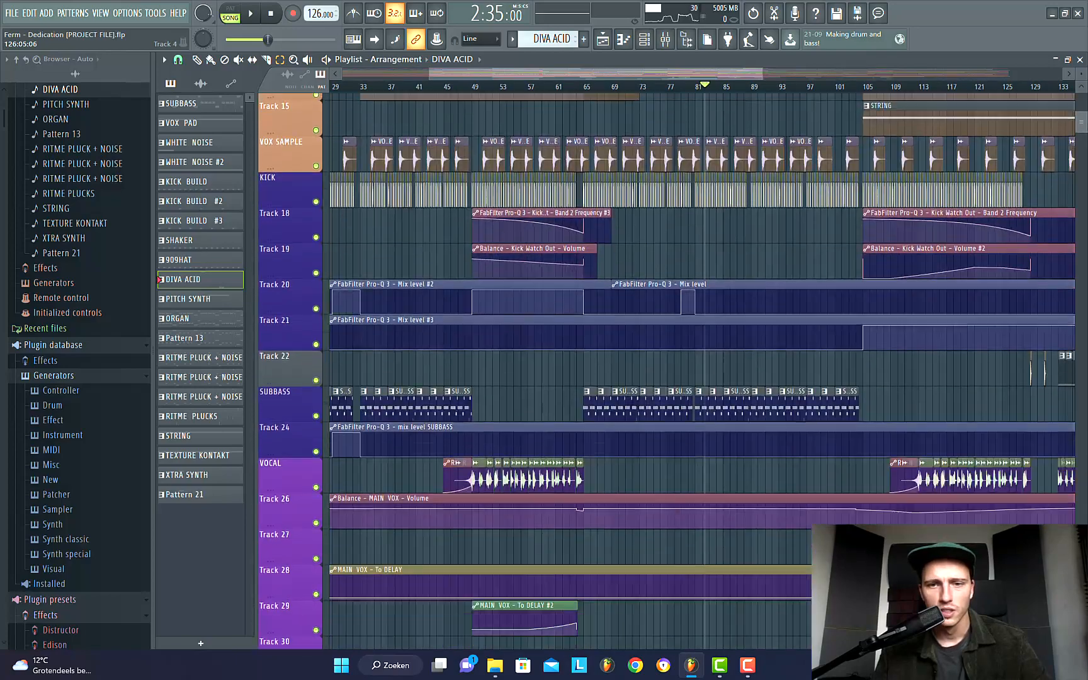
pyautogui.scroll(1, 850, 170)
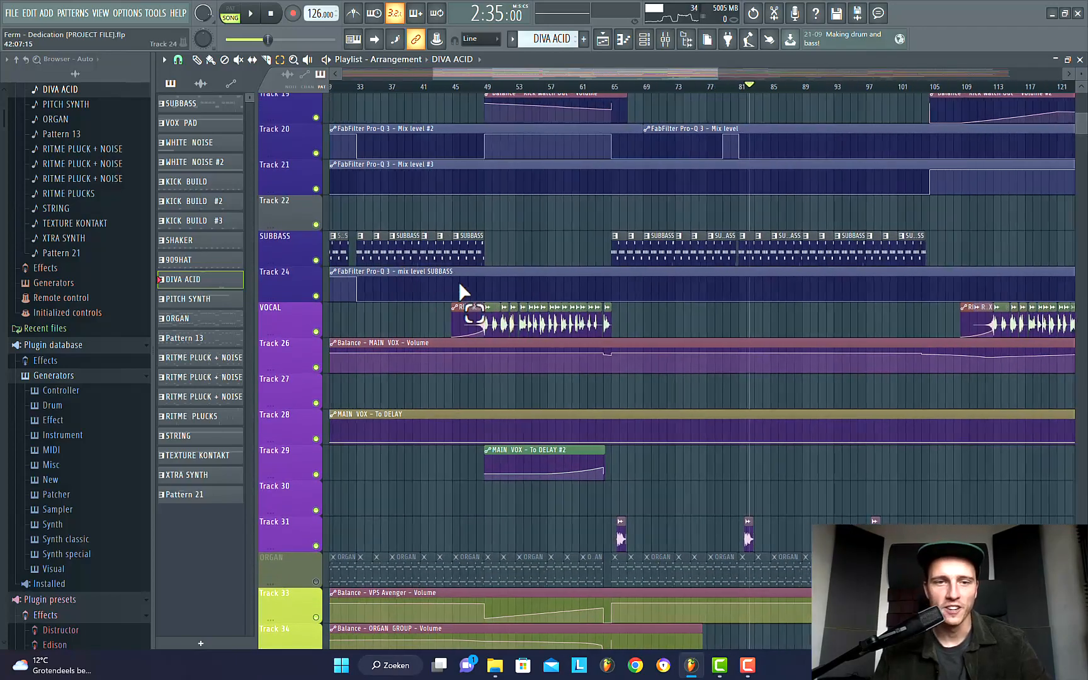
pyautogui.scroll(4, 517, 388)
pyautogui.moveTo(515, 74); pyautogui.dragTo(501, 75)
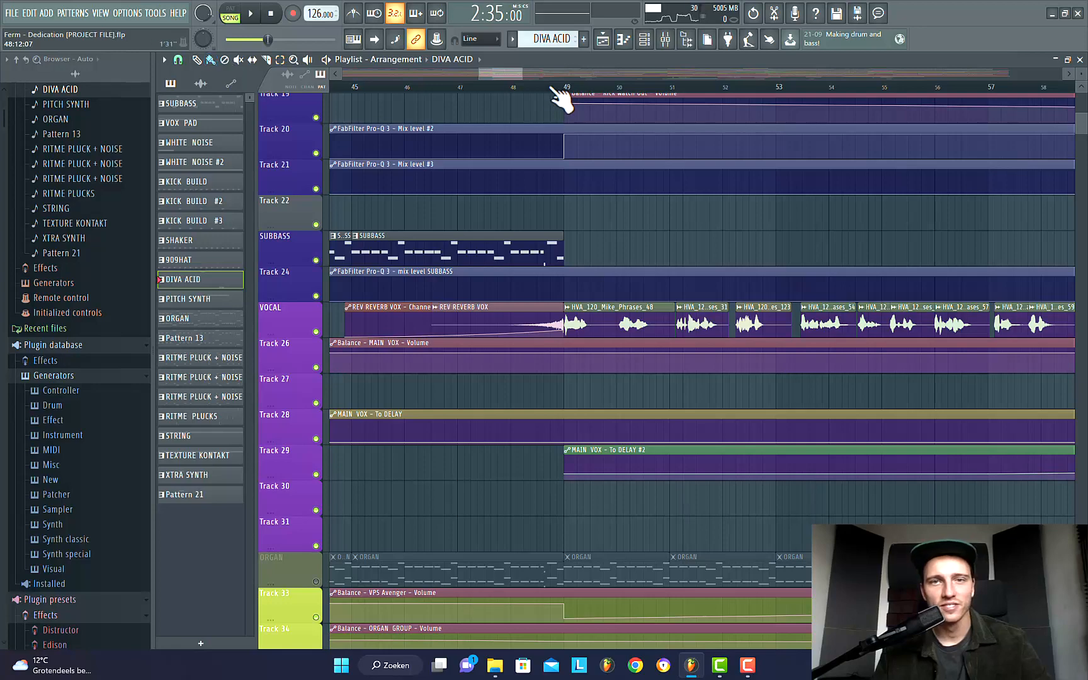
# Step: Play the arrangement from just before bar 49 and follow the phrase clips on the VOCAL track
pyautogui.click(554, 88)
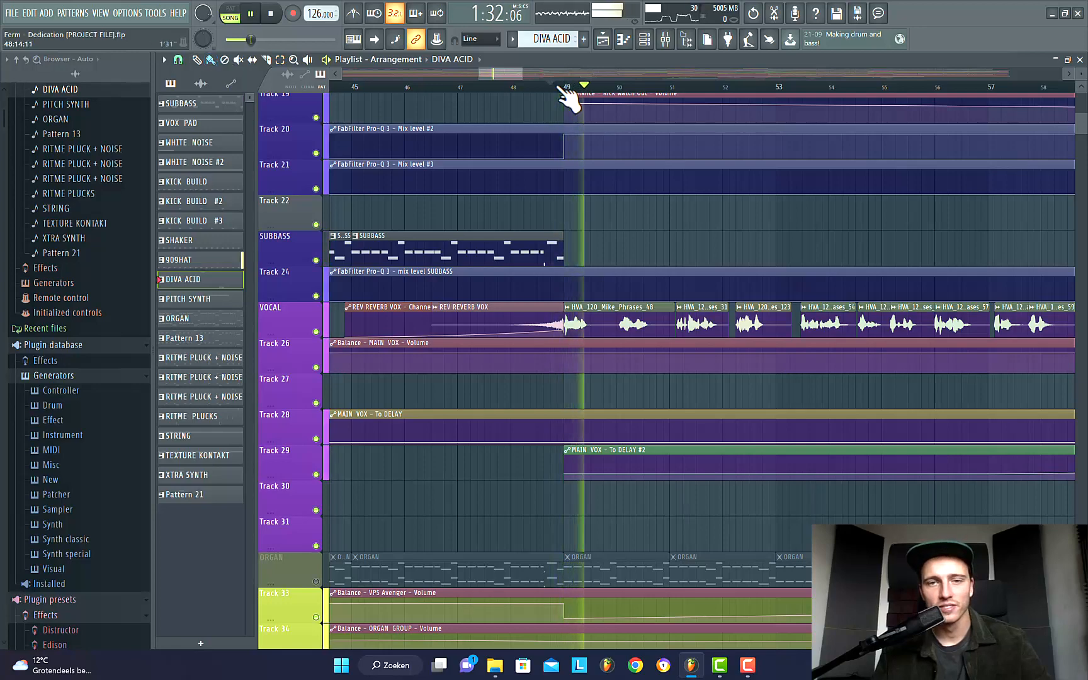
pyautogui.scroll(-3, 592, 337)
pyautogui.scroll(1, 935, 369)
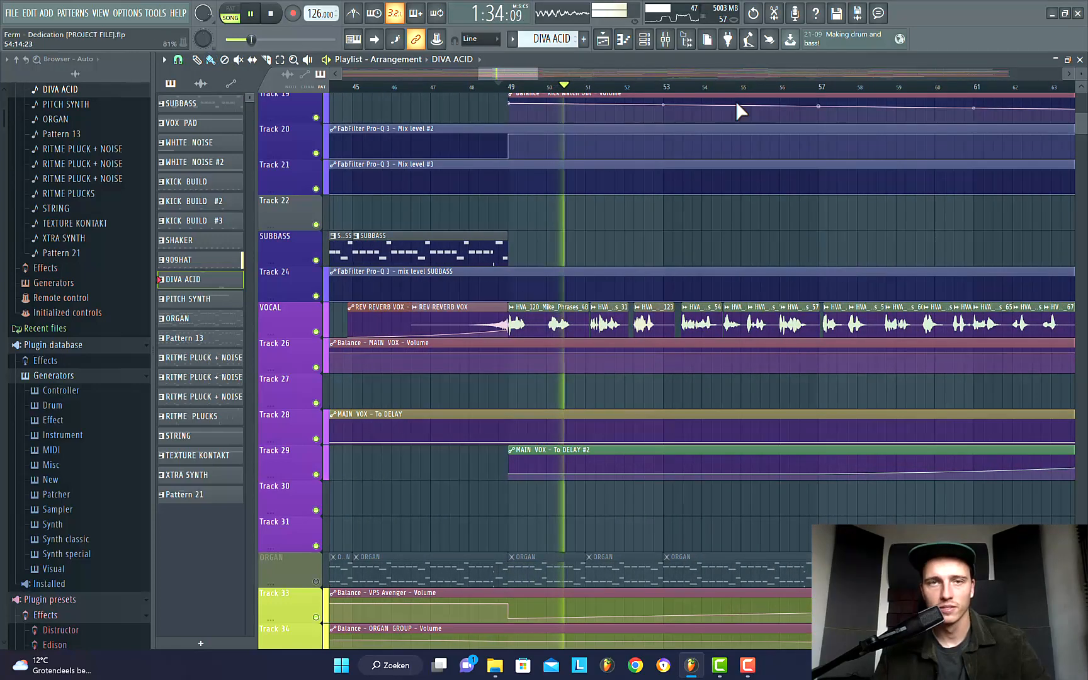
pyautogui.moveTo(537, 74); pyautogui.dragTo(579, 75)
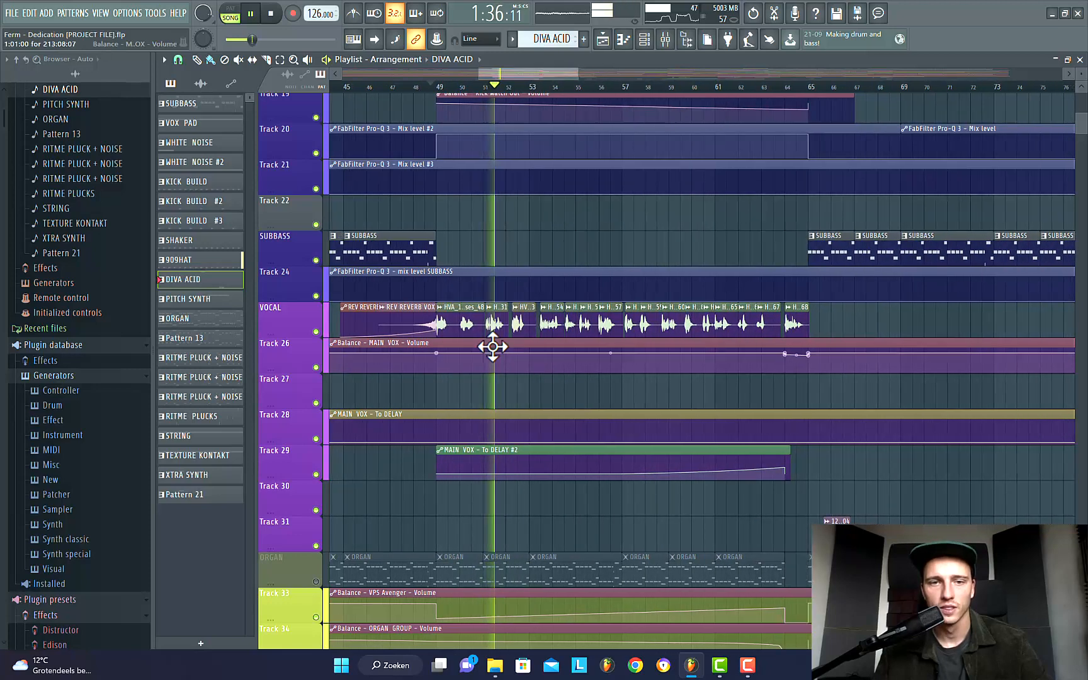
pyautogui.scroll(3, 499, 344)
pyautogui.scroll(-4, 481, 301)
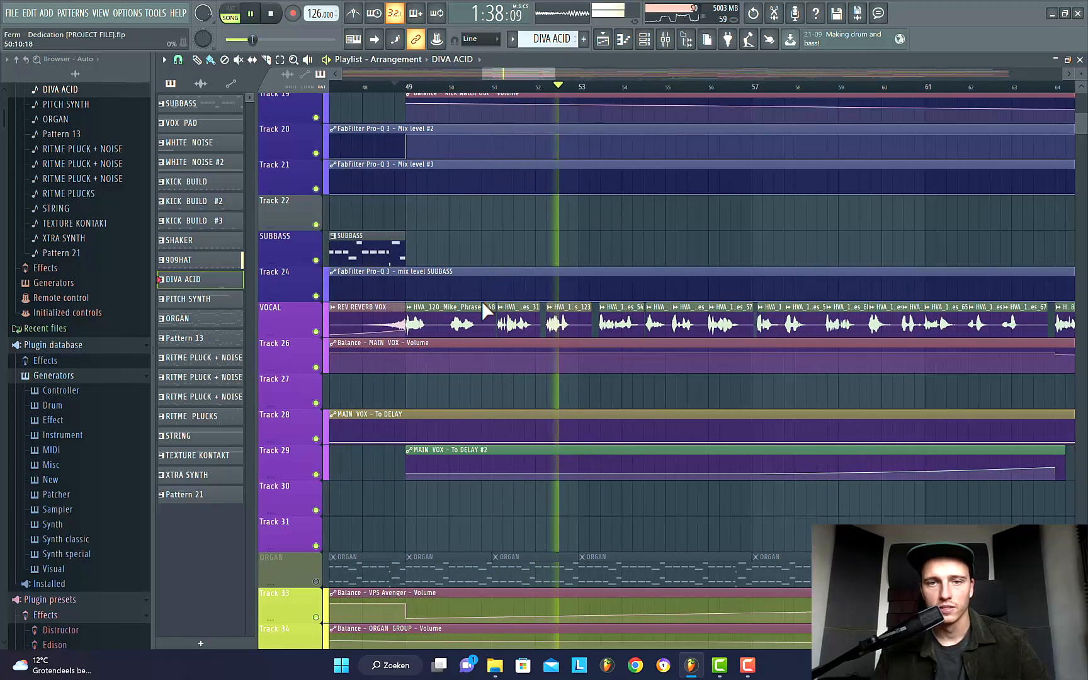
# Step: Solo the VOCAL track, stop playback and inspect how its Mike_Phrases clips are cut and placed
pyautogui.keyDown('ctrl'); pyautogui.click(315, 331); pyautogui.keyUp('ctrl')
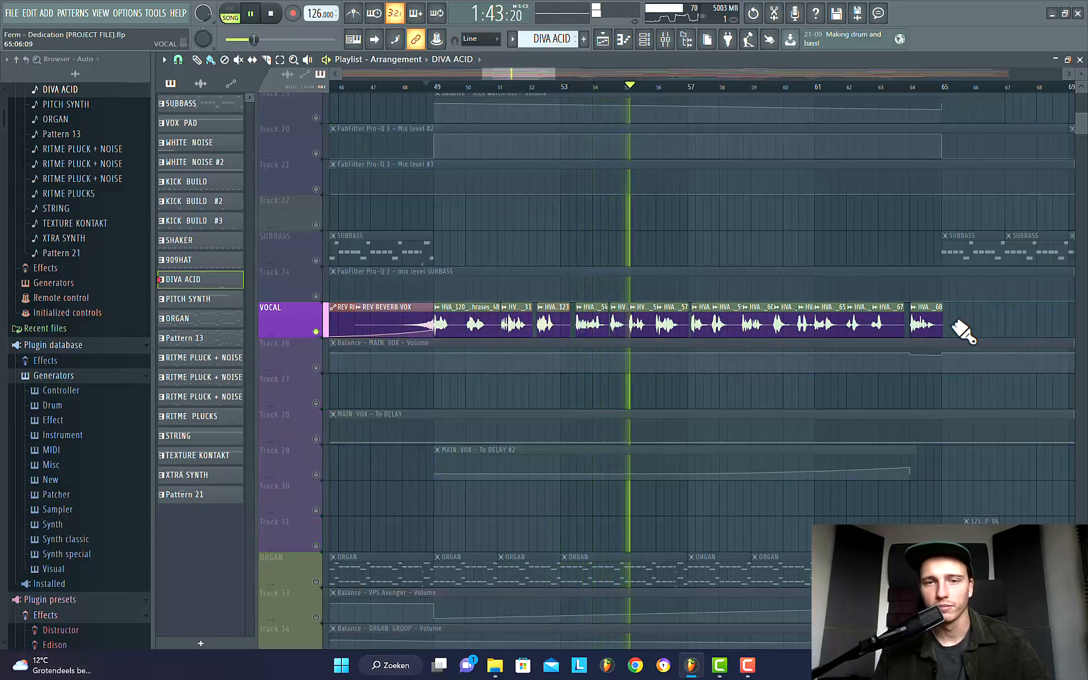
pyautogui.press('space')
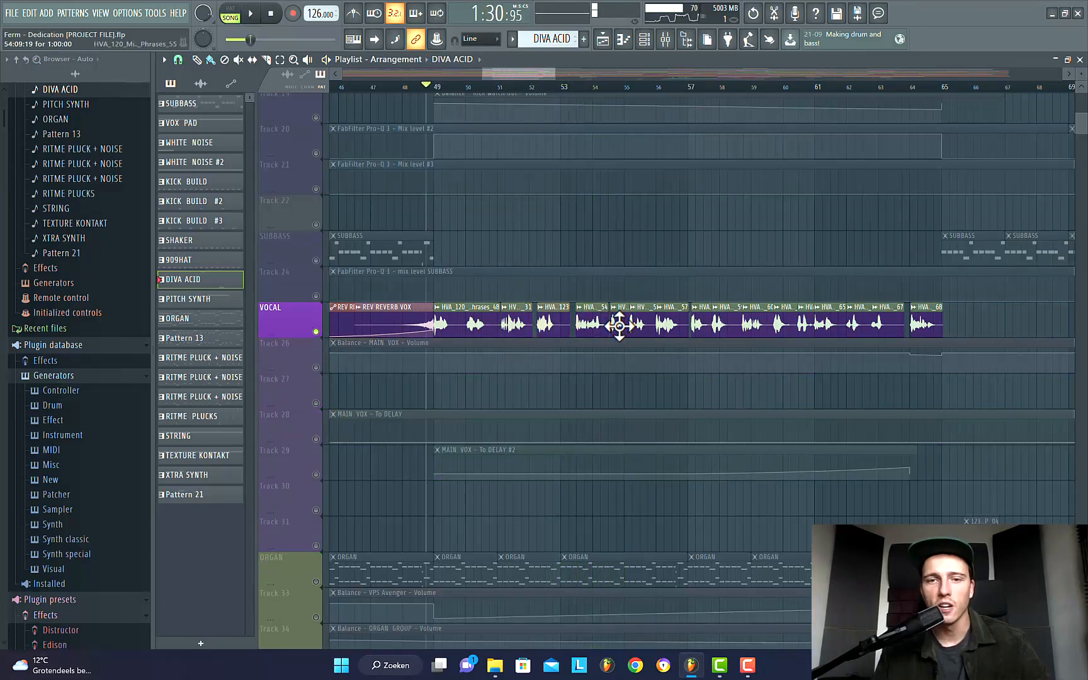
pyautogui.scroll(4, 619, 325)
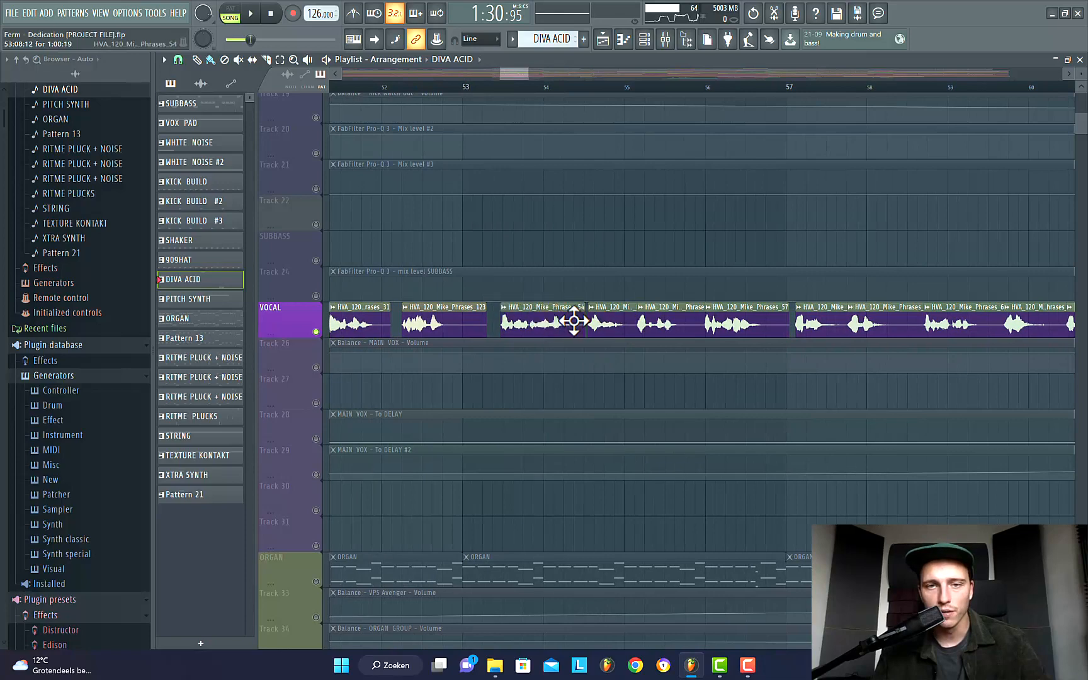
pyautogui.scroll(-5, 700, 323)
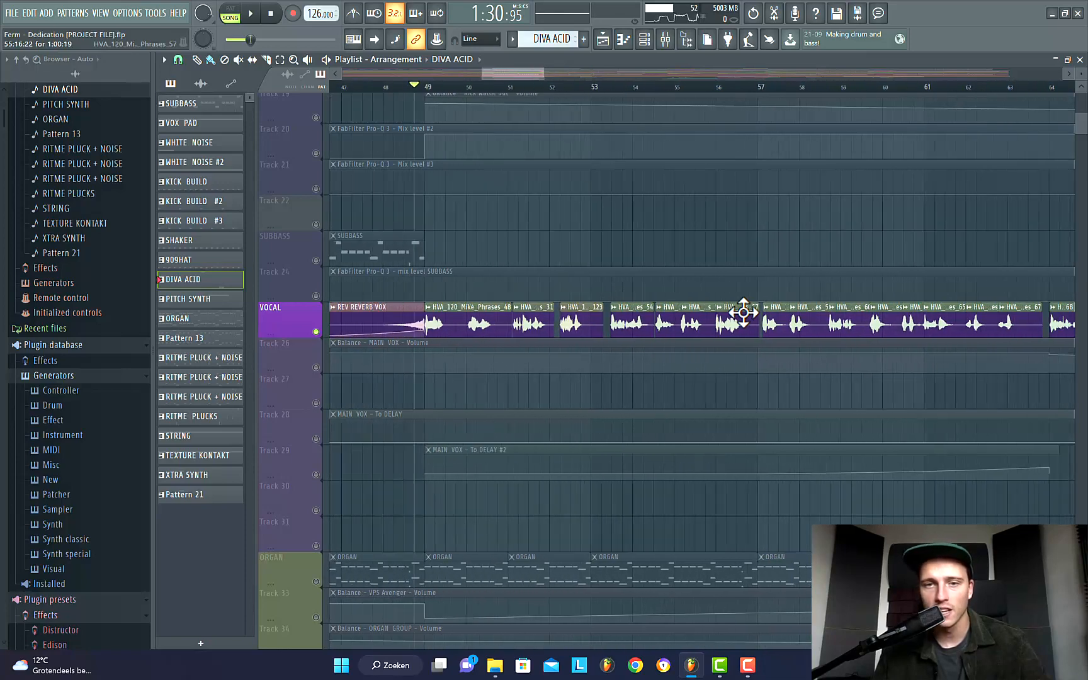
pyautogui.scroll(1, 989, 331)
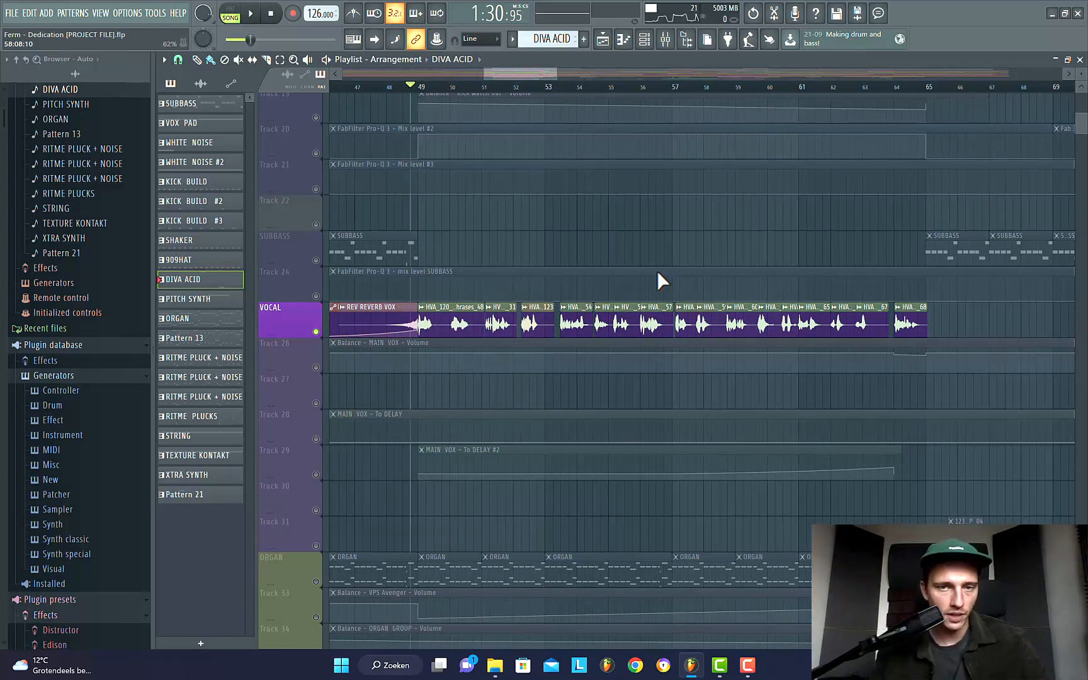
# Step: Briefly play the soloed vocal, inspect the REV REVERB VOX clip and restart playback from just after bar 47
pyautogui.press('space')
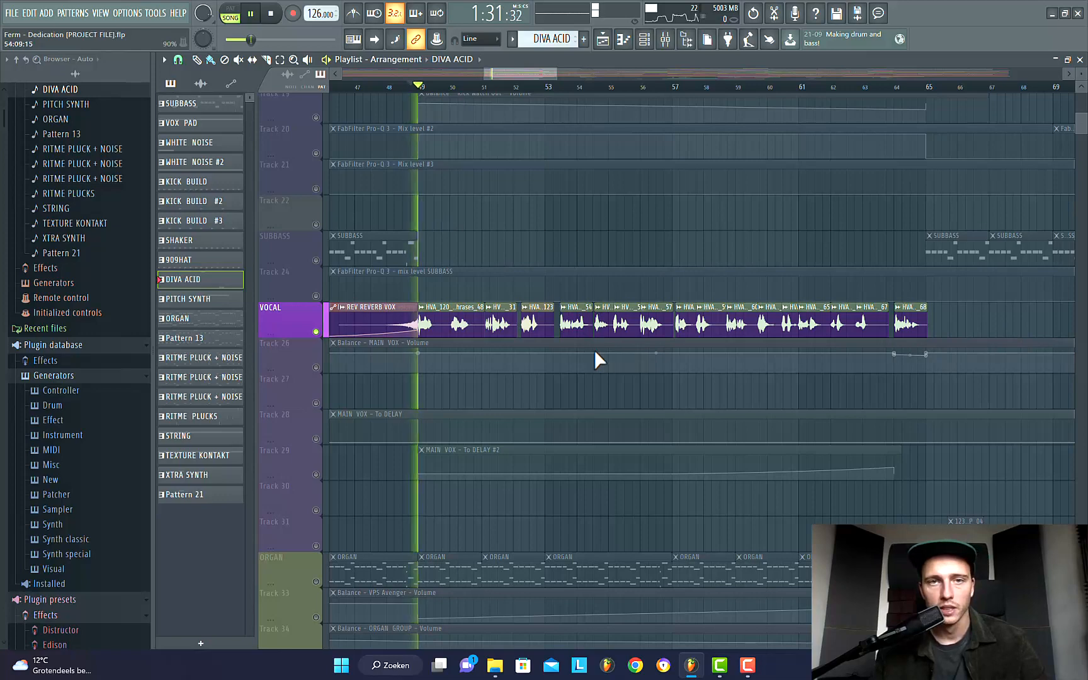
pyautogui.press('space')
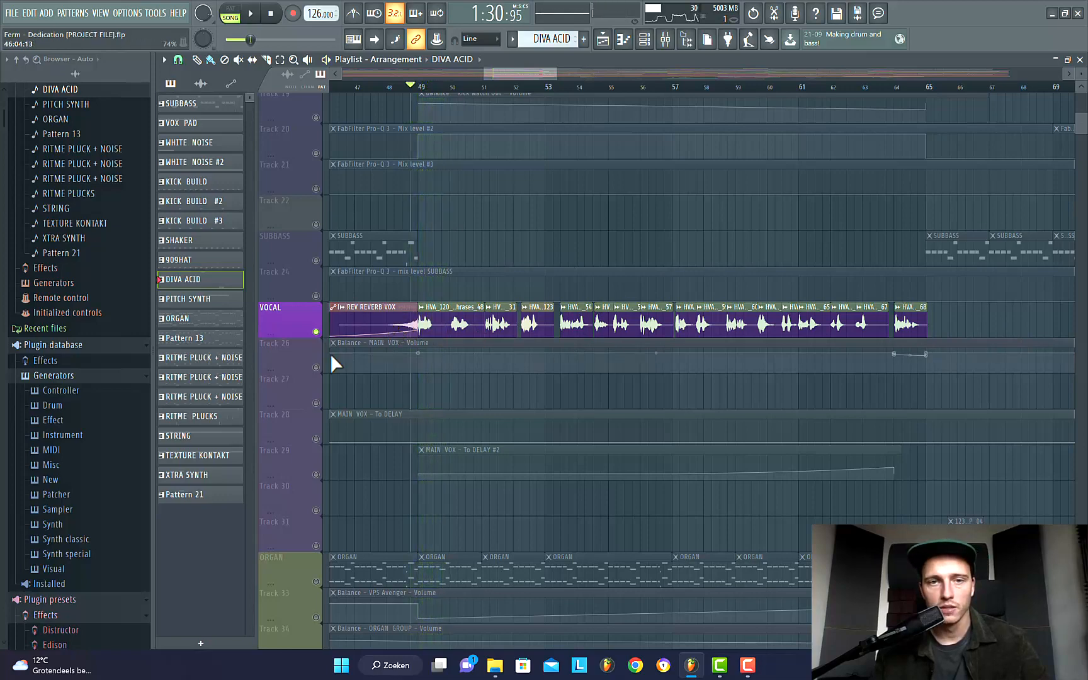
pyautogui.keyDown('ctrl'); pyautogui.scroll(3, 322, 297); pyautogui.keyUp('ctrl')
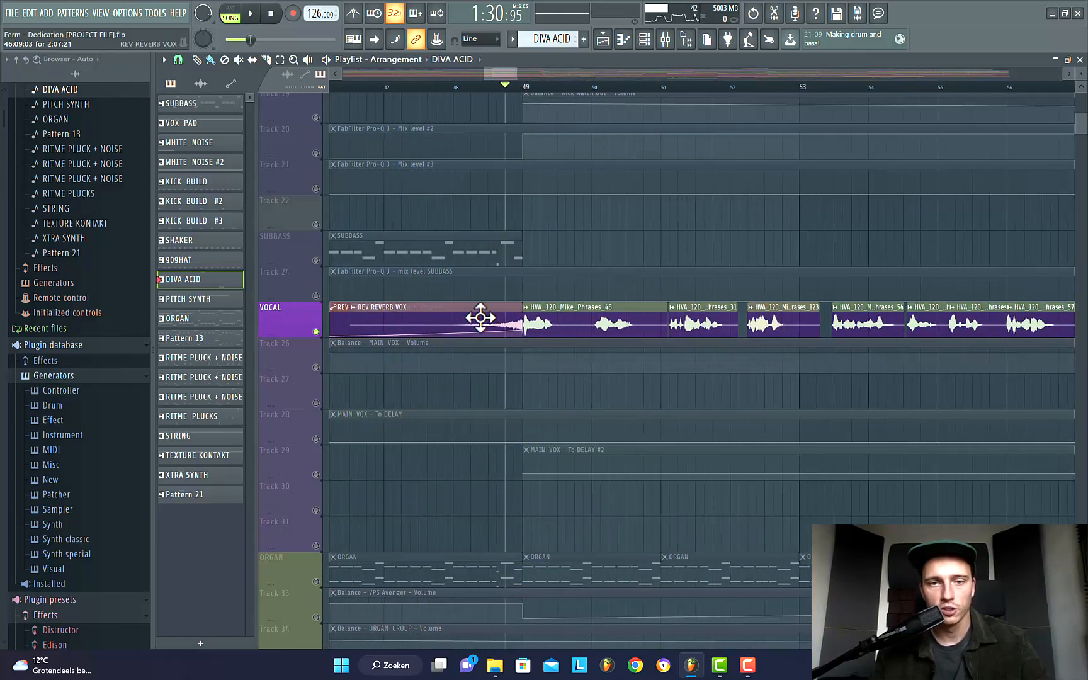
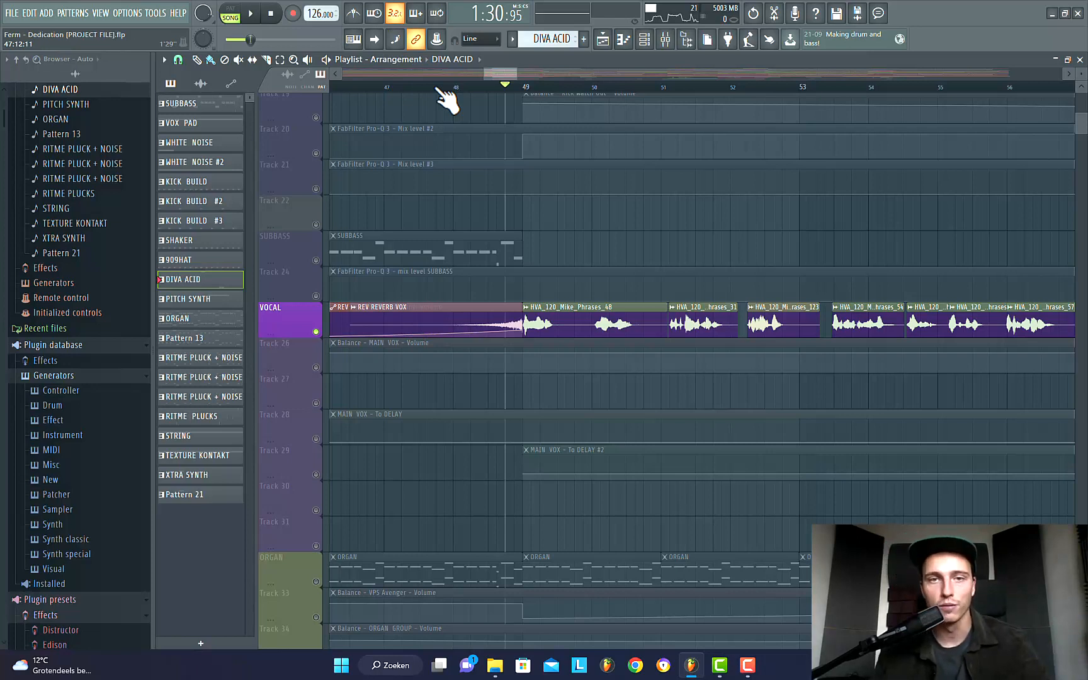
pyautogui.click(404, 88)
pyautogui.press('space')
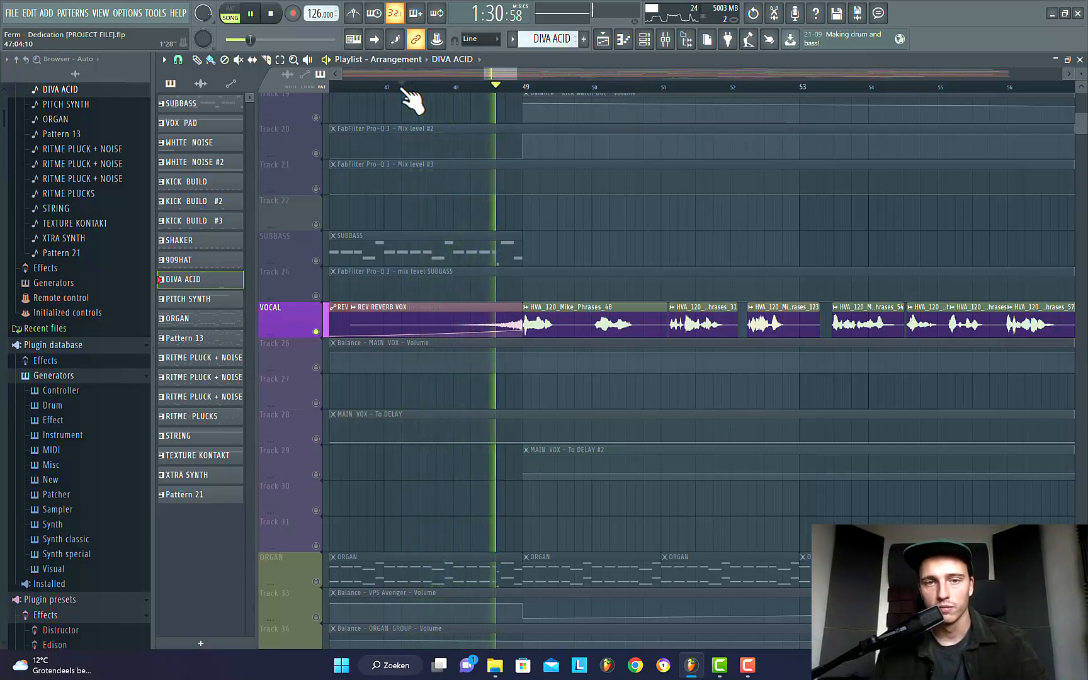
pyautogui.keyDown('ctrl'); pyautogui.scroll(-5, 547, 214); pyautogui.keyUp('ctrl')
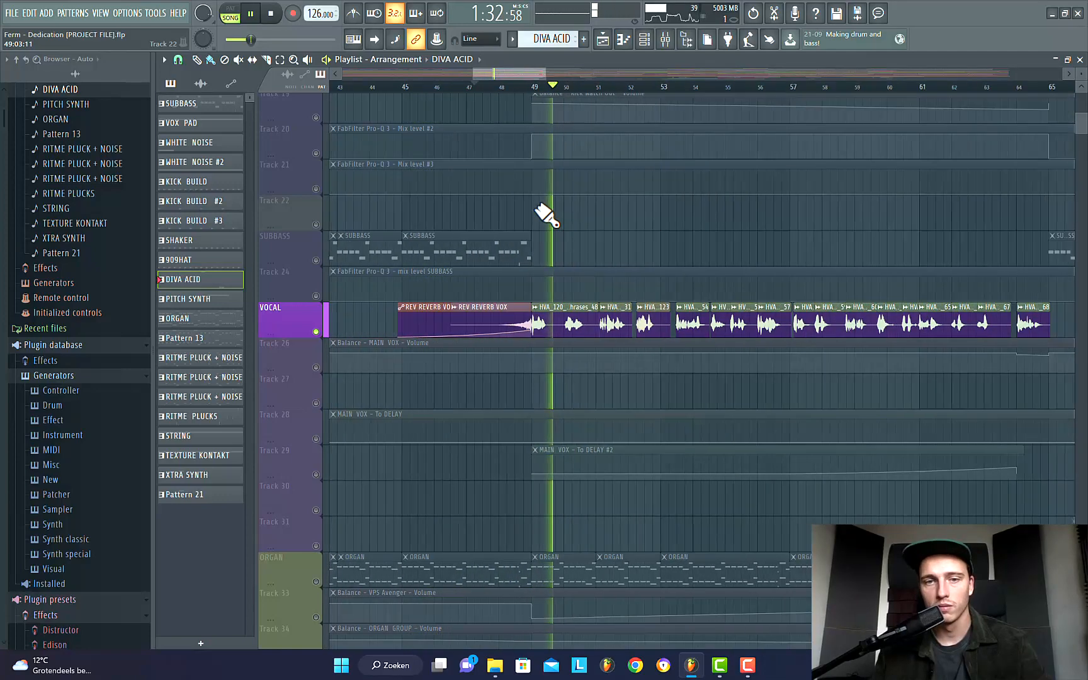
# Step: Stop playback, focus on the VOCAL clips and set the song position to the start of bar 49
pyautogui.press('space')
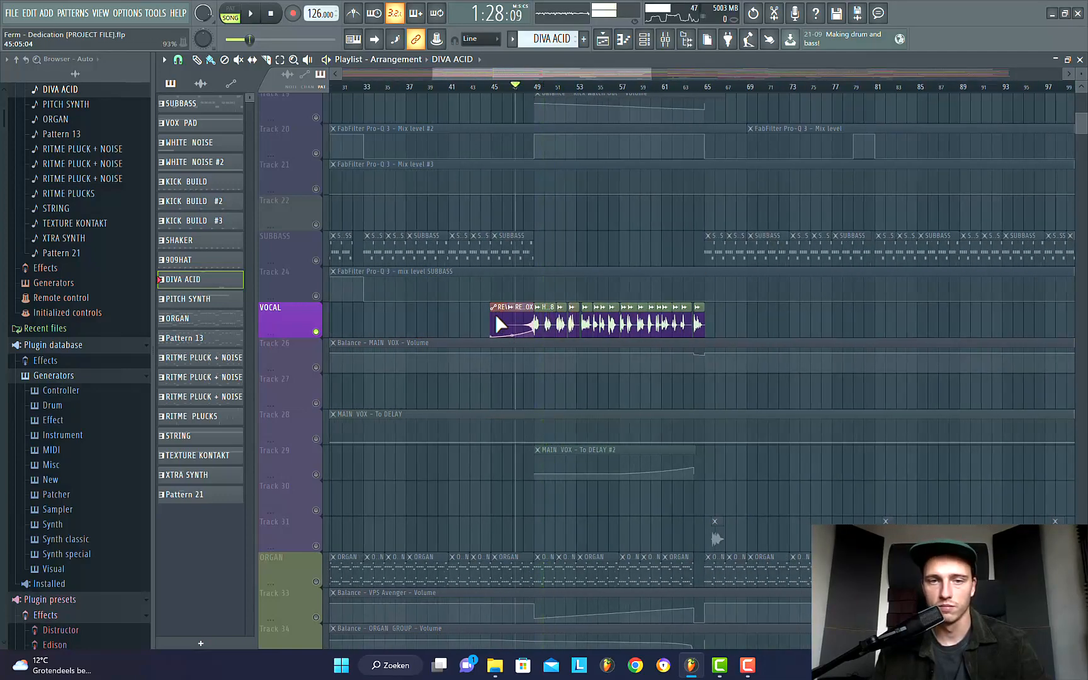
pyautogui.keyDown('ctrl'); pyautogui.scroll(4, 853, 325); pyautogui.keyUp('ctrl')
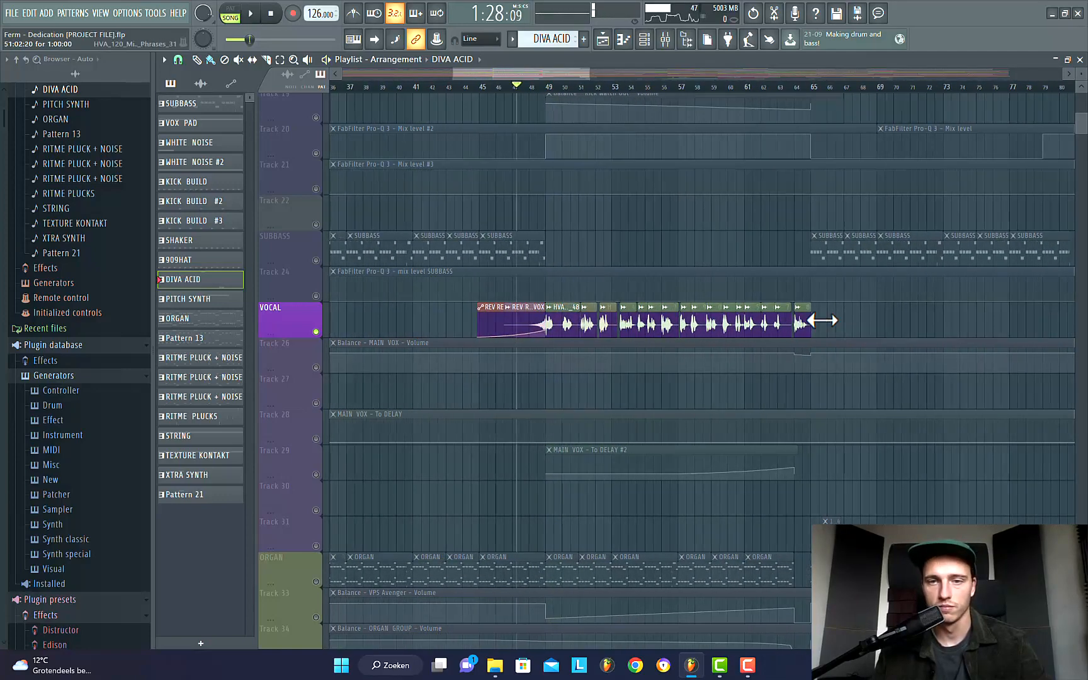
pyautogui.click(548, 87)
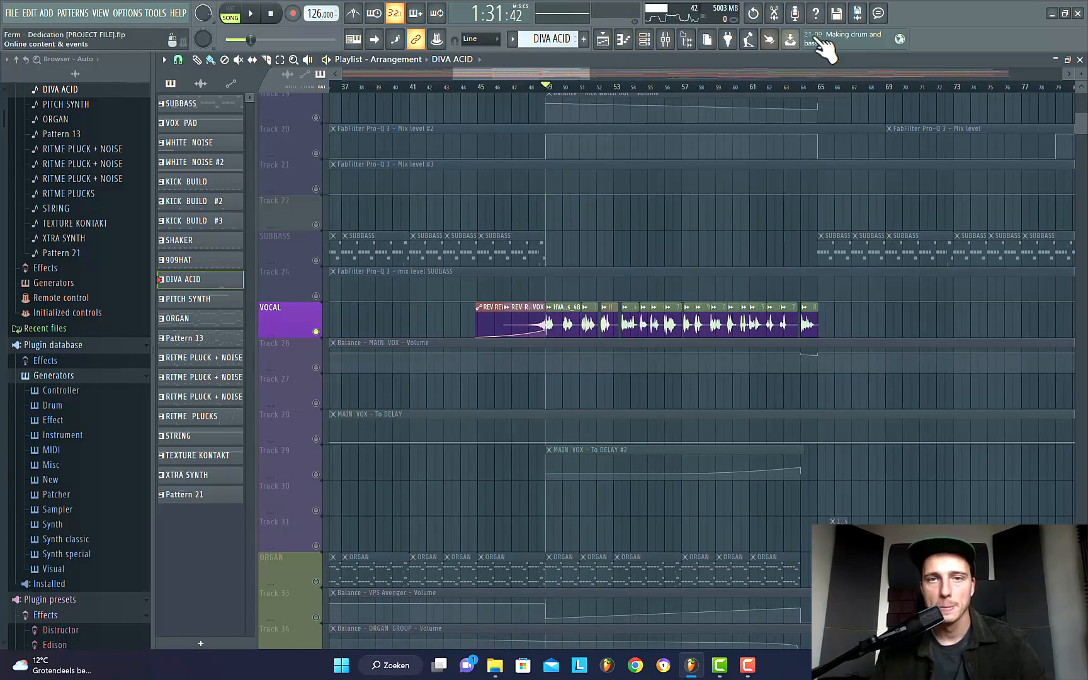
# Step: Look through the mixer tracks for the soloed vocal's channel and play the vocal from bar 49 to identify it
pyautogui.click(665, 39)
pyautogui.scroll(-4, 594, 214)
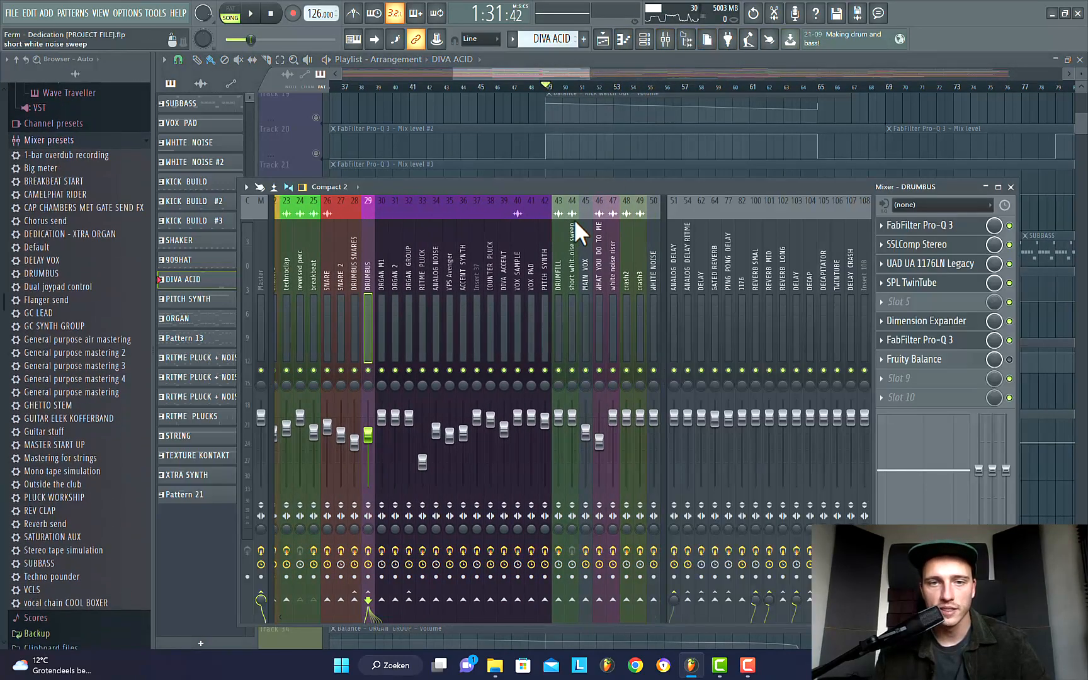
pyautogui.scroll(-1, 567, 233)
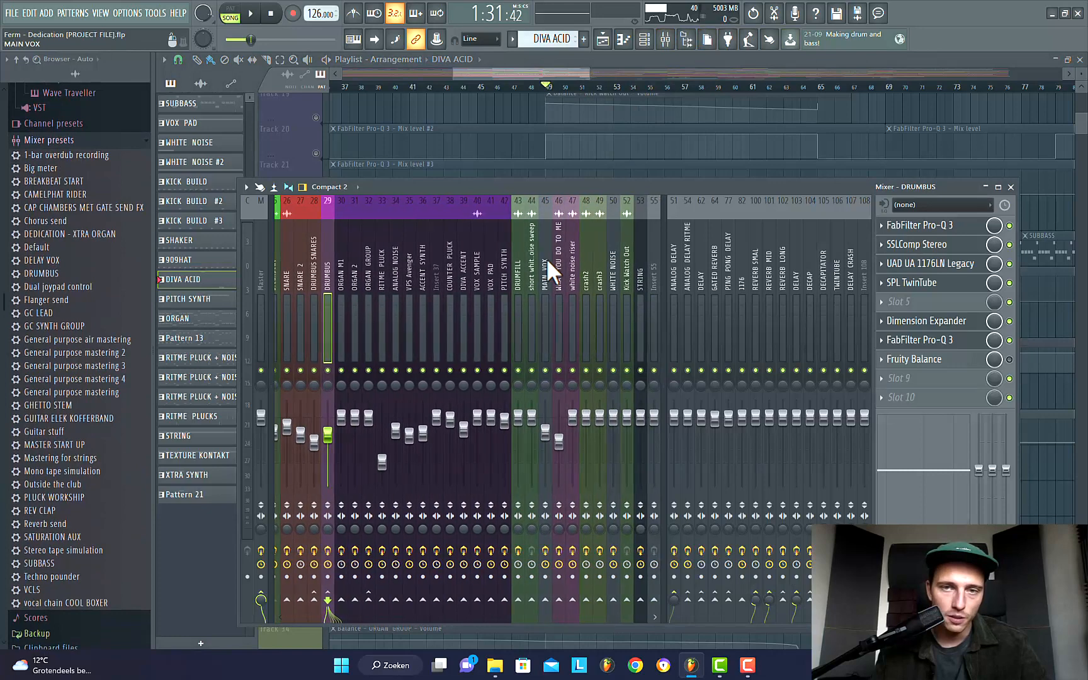
pyautogui.click(477, 282)
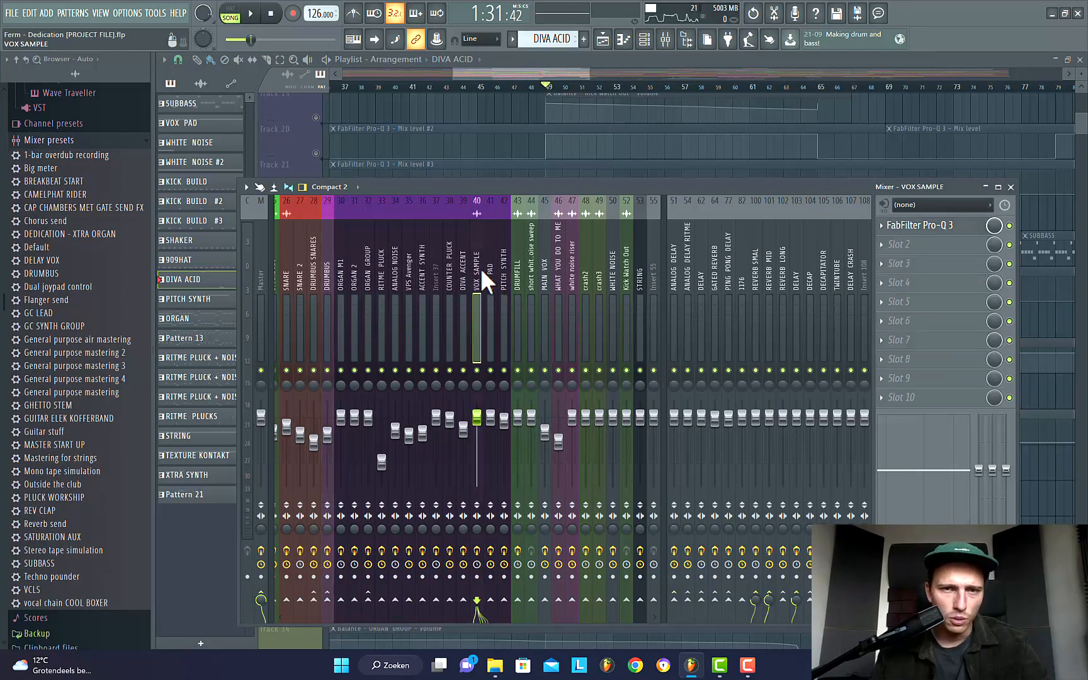
pyautogui.scroll(-8, 480, 267)
pyautogui.scroll(7, 480, 267)
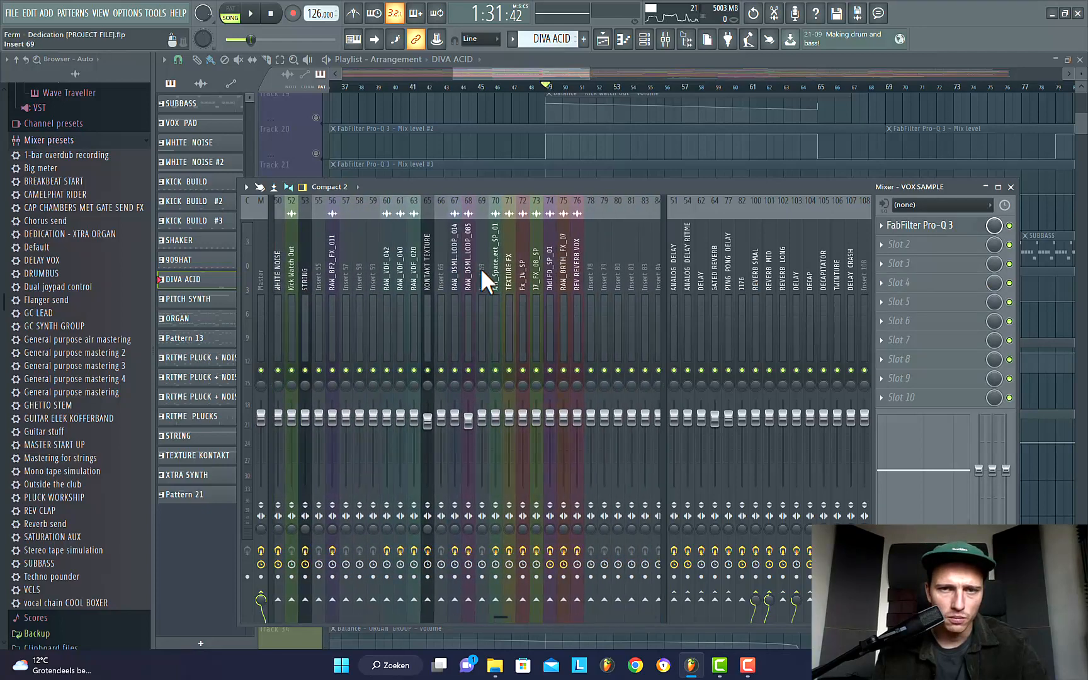
pyautogui.press('space')
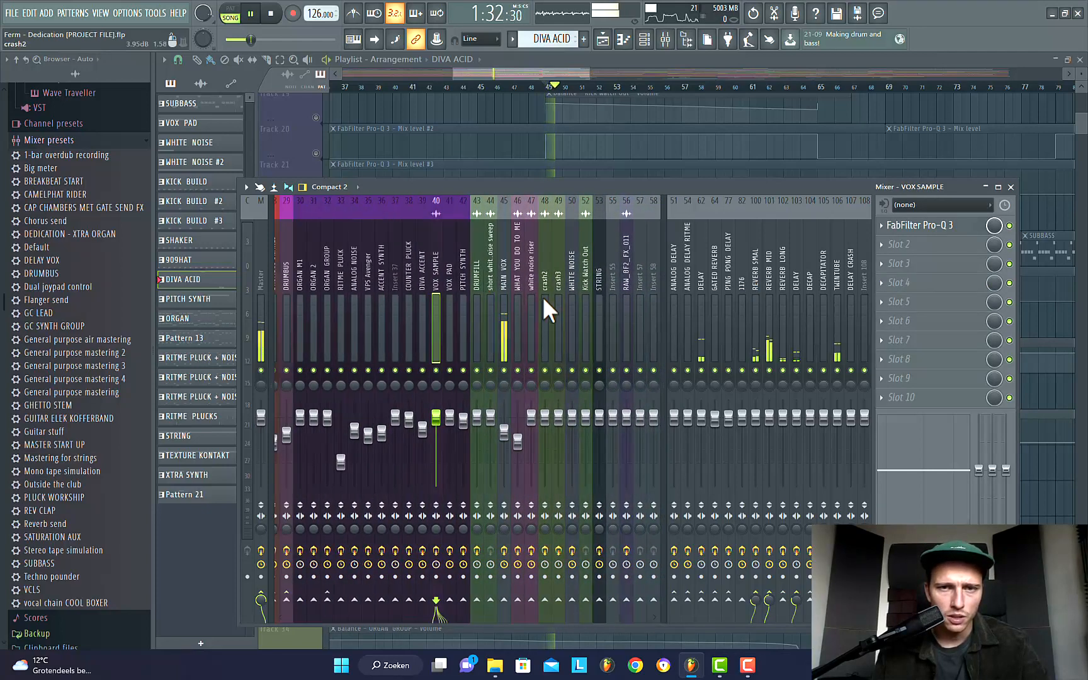
# Step: Select the MAIN VOX mixer track and inspect its FabFilter Pro-Q 3 low cut during playback
pyautogui.click(504, 270)
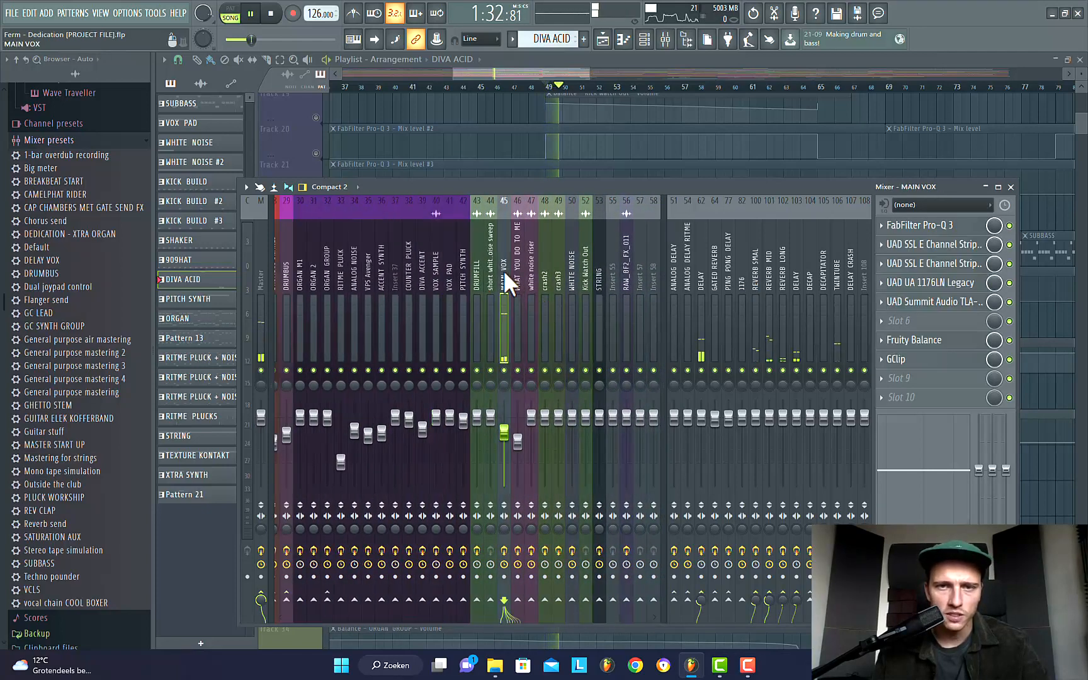
pyautogui.click(968, 226)
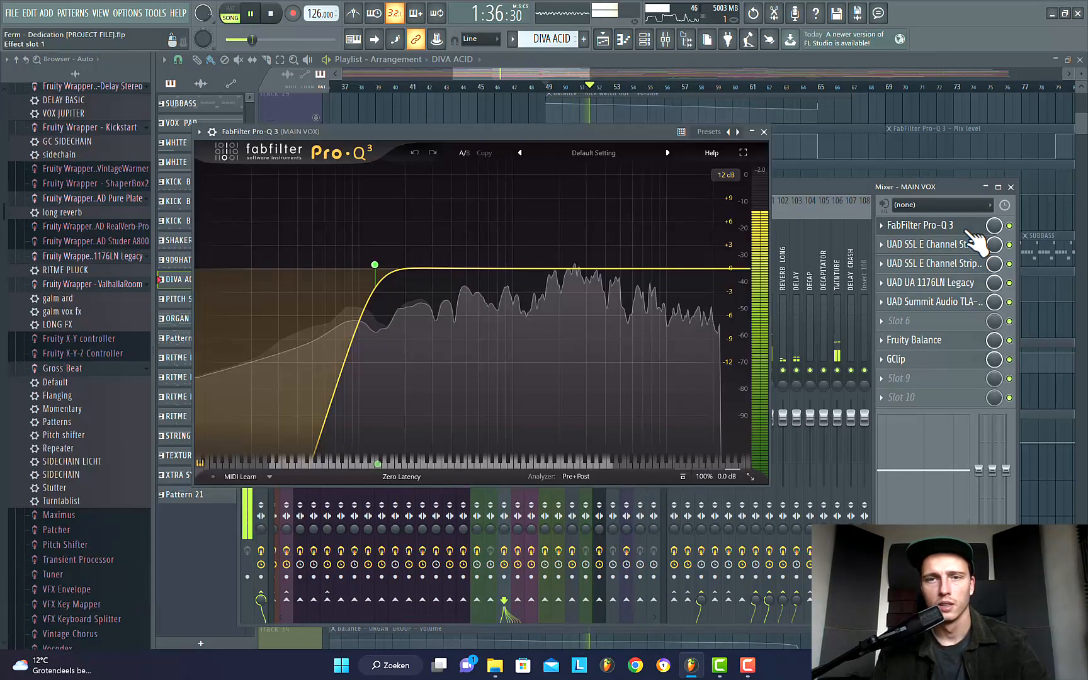
pyautogui.click(823, 183)
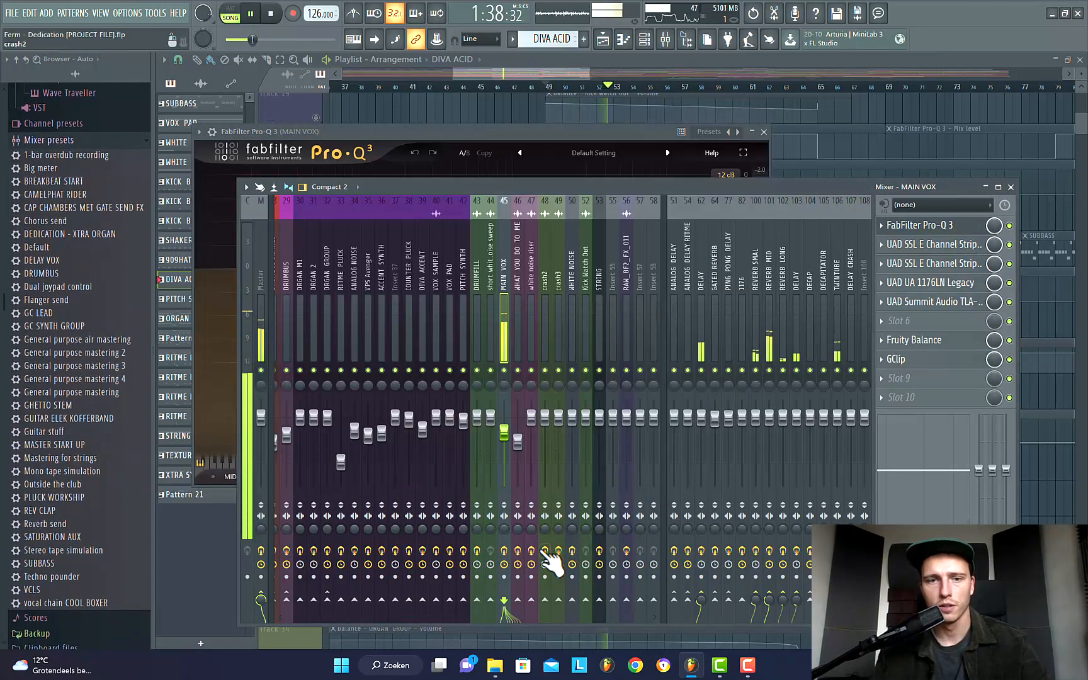
# Step: Bypass all loaded effects on MAIN VOX one by one, from GClip back to FabFilter Pro-Q 3, and stop playback
pyautogui.click(1009, 359)
pyautogui.click(1009, 341)
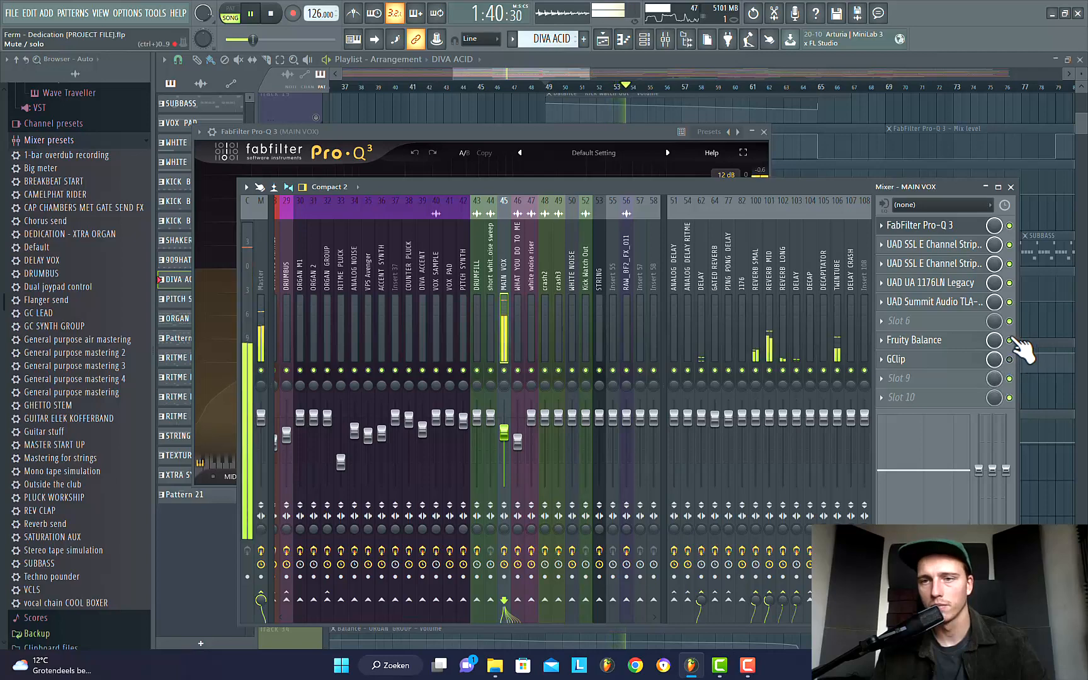
pyautogui.click(1010, 302)
pyautogui.click(1009, 284)
pyautogui.click(1009, 264)
pyautogui.click(1010, 245)
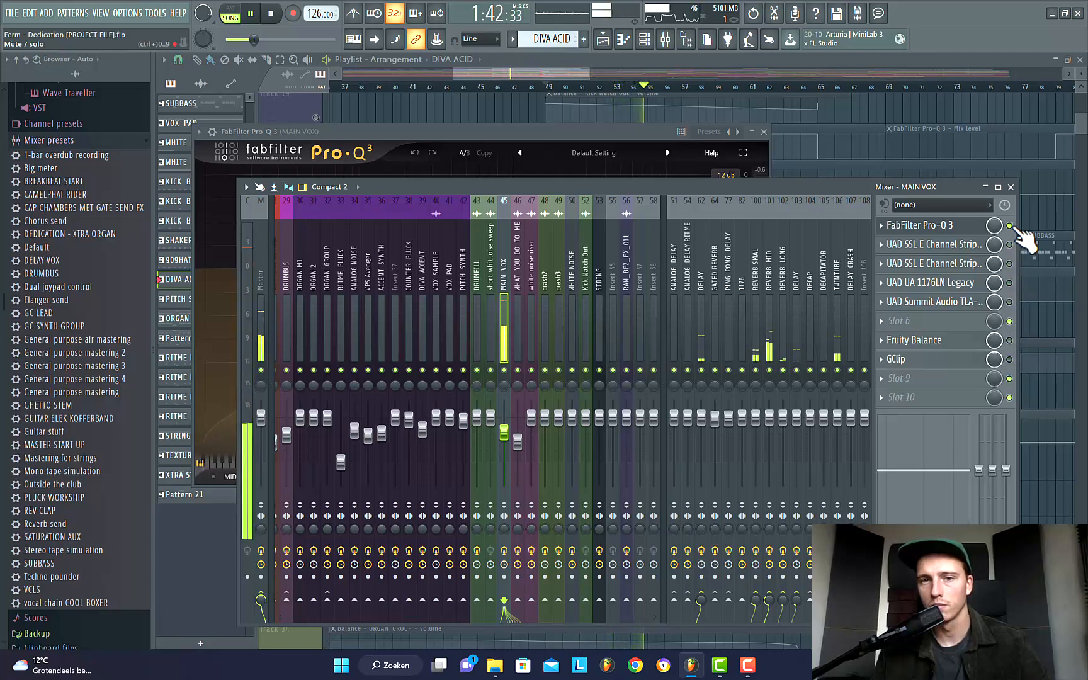
pyautogui.click(1009, 225)
pyautogui.press('space')
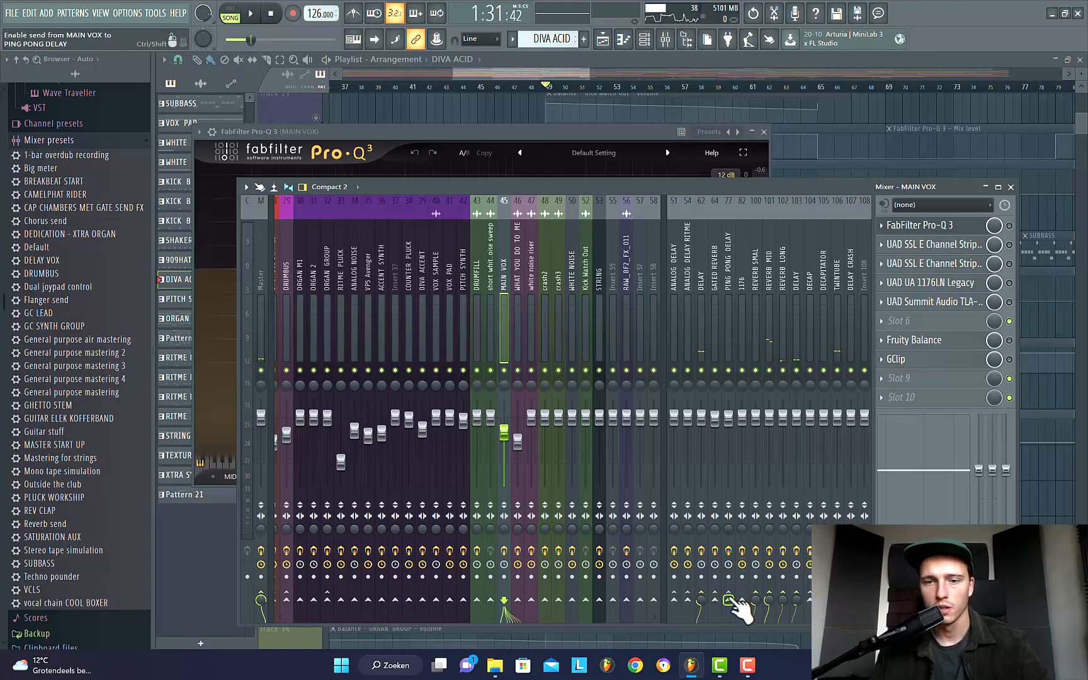
# Step: Inspect the FabFilter Pro-Q 3 low cut on MAIN VOX, re-enable the plugin and play the vocal from bar 49
pyautogui.click(948, 226)
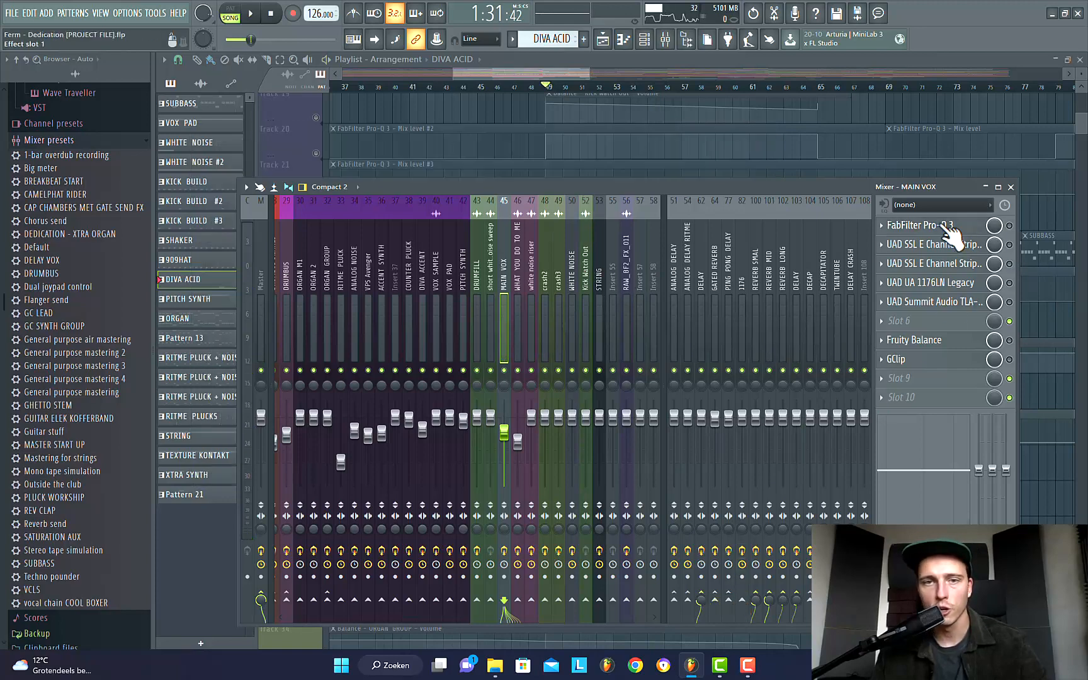
pyautogui.click(944, 228)
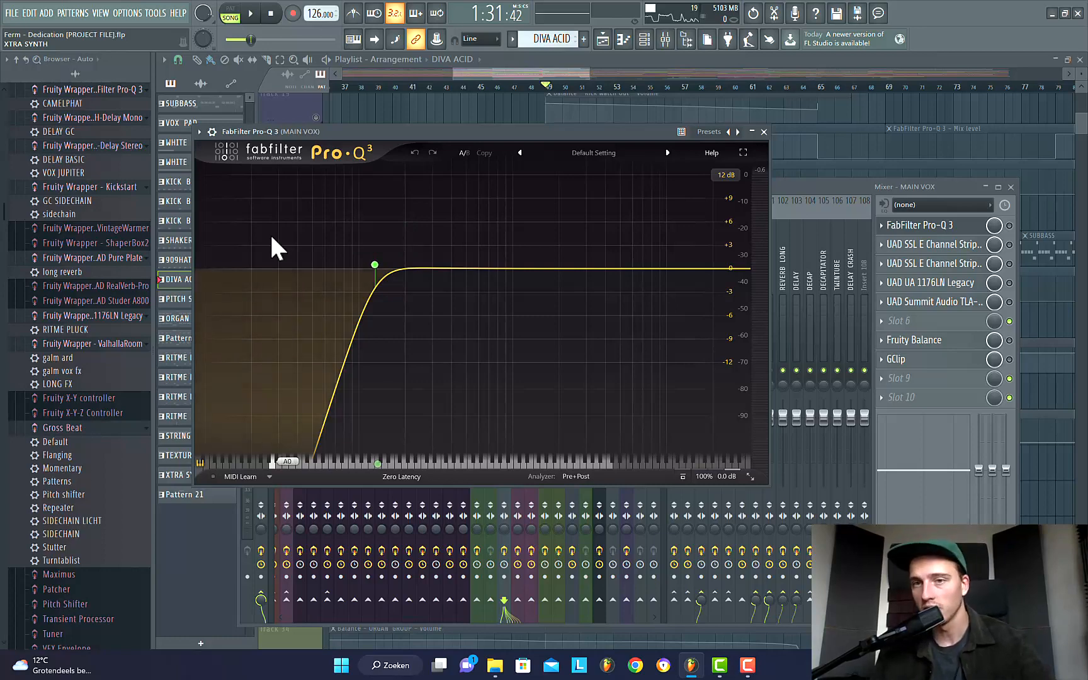
pyautogui.press('F9')
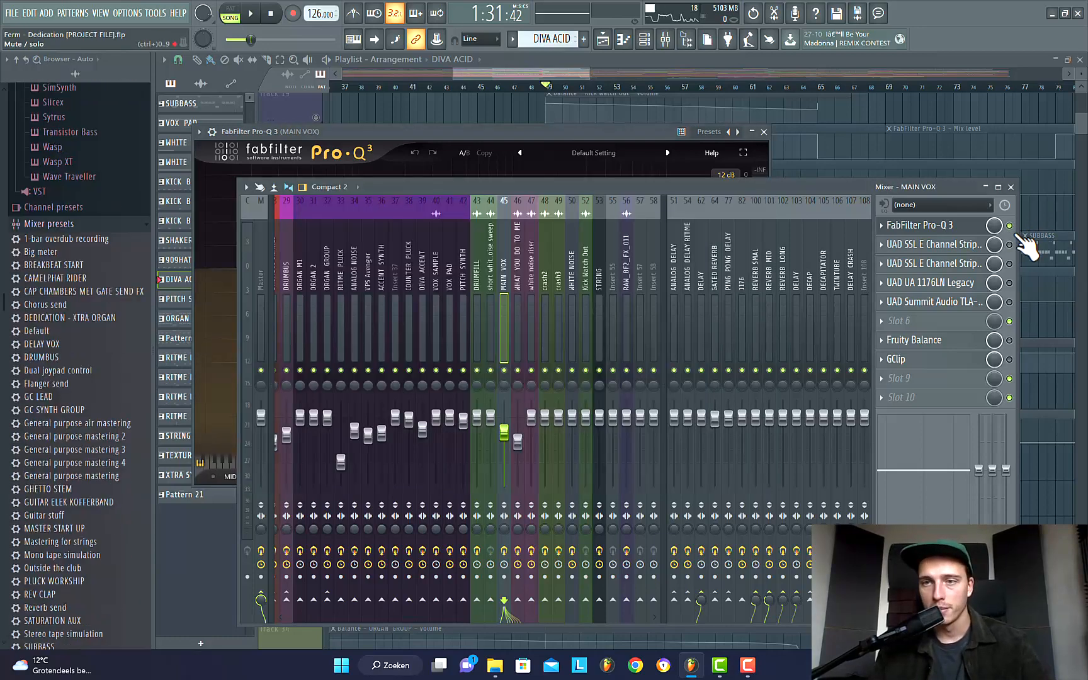
pyautogui.press('space')
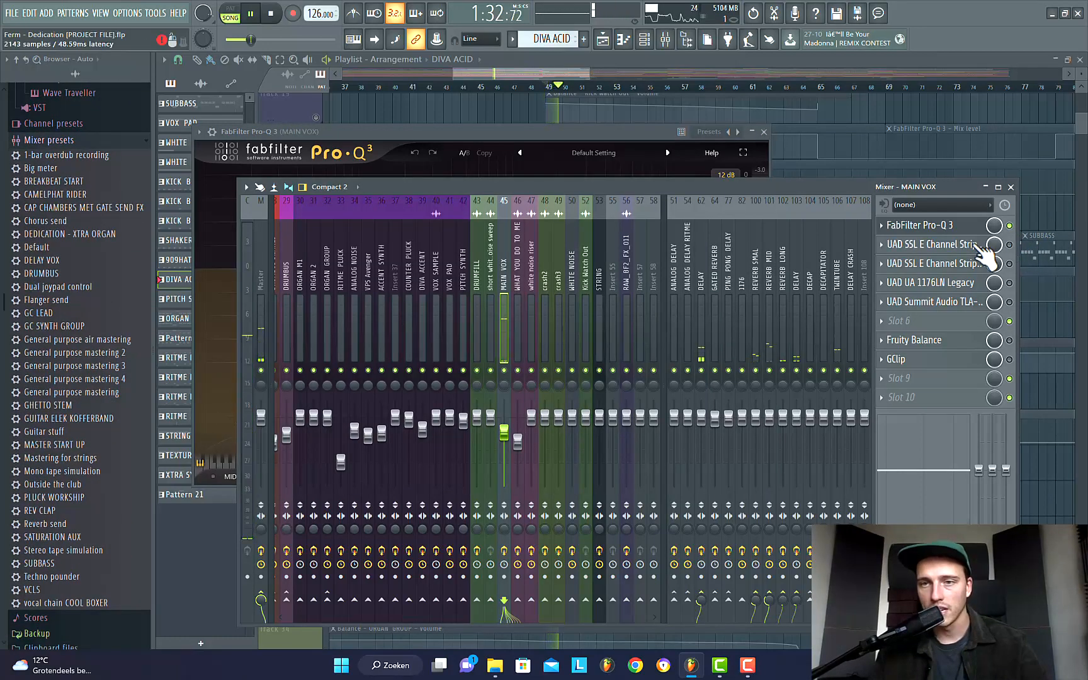
# Step: Re-enable both UAD SSL E Channel Strips on MAIN VOX and inspect their settings while the vocal plays
pyautogui.click(988, 246)
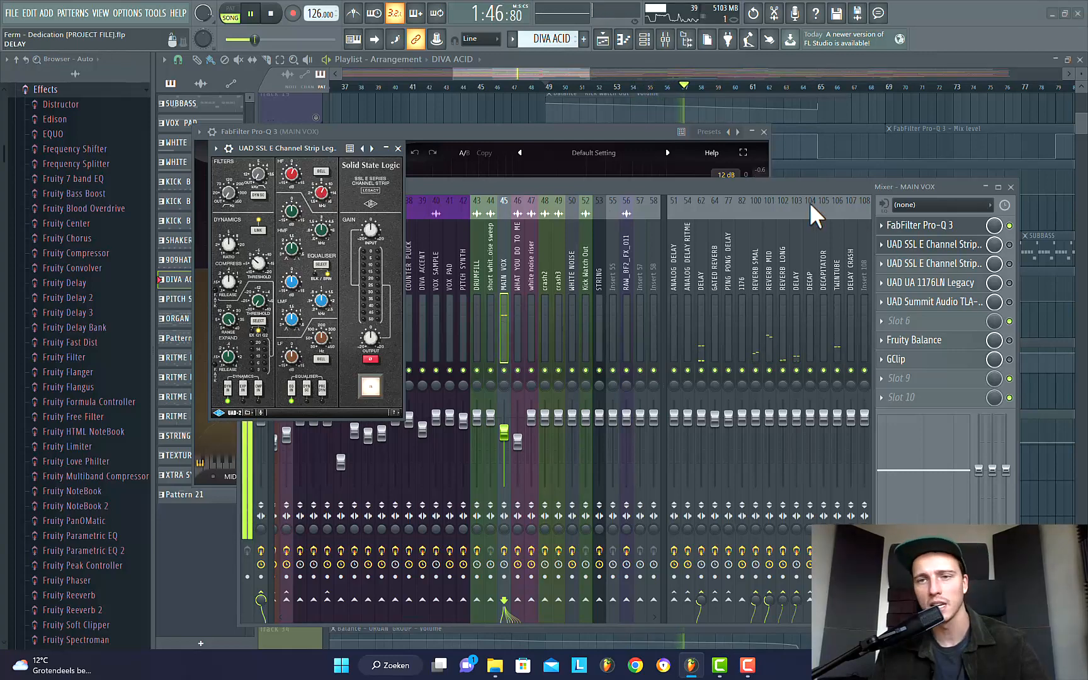
pyautogui.click(1011, 246)
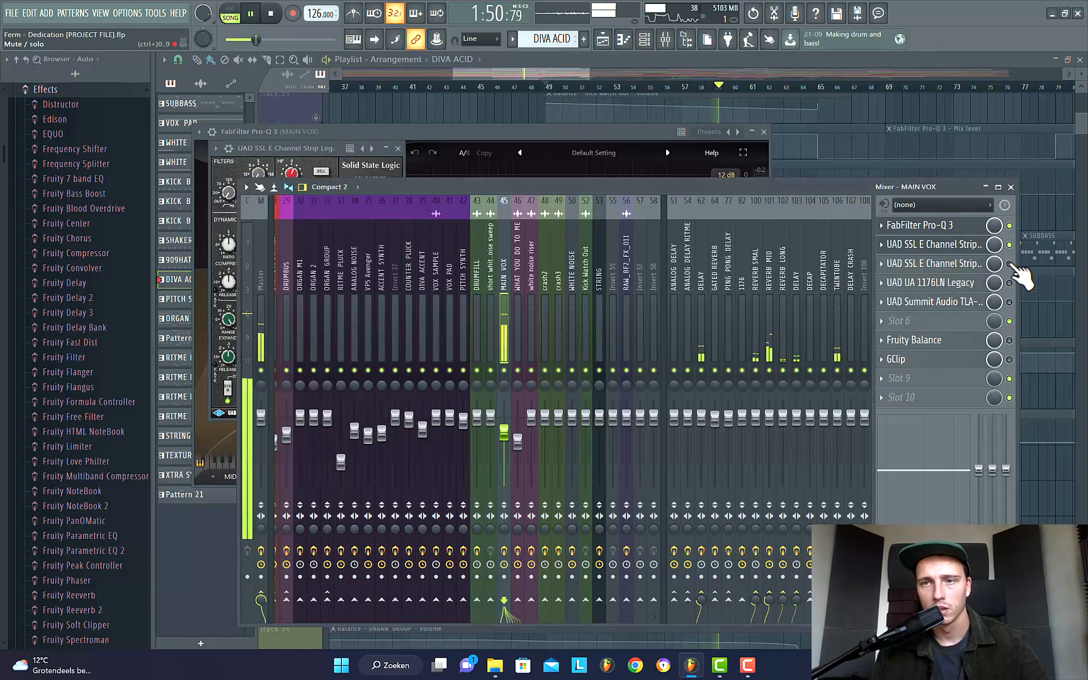
pyautogui.click(1010, 264)
pyautogui.click(972, 266)
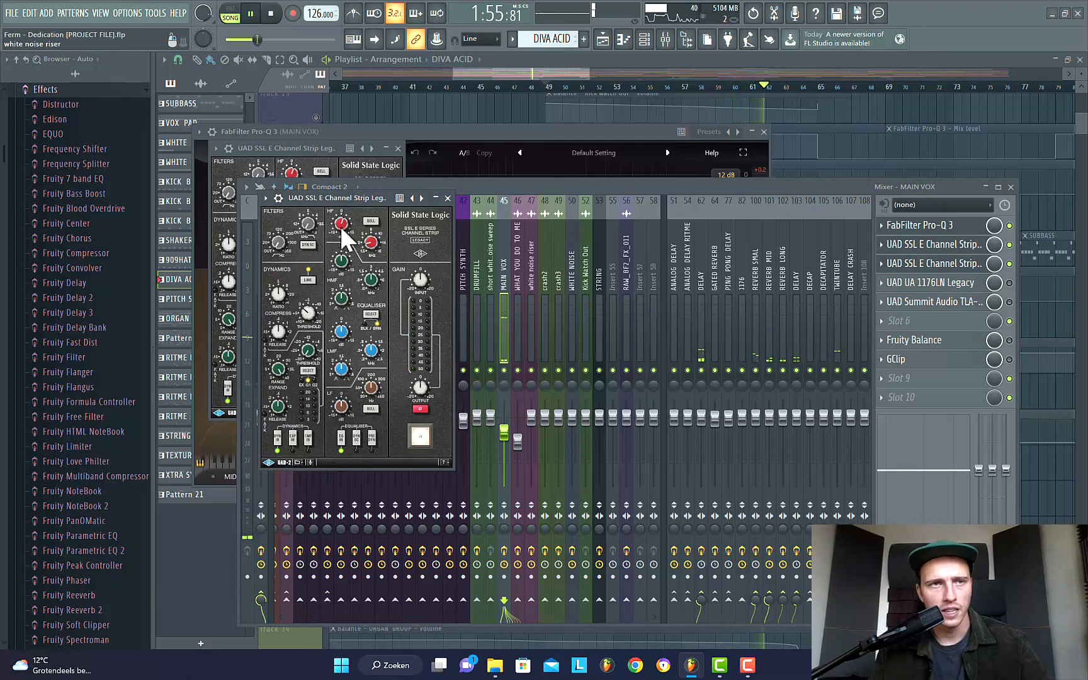
pyautogui.click(369, 241)
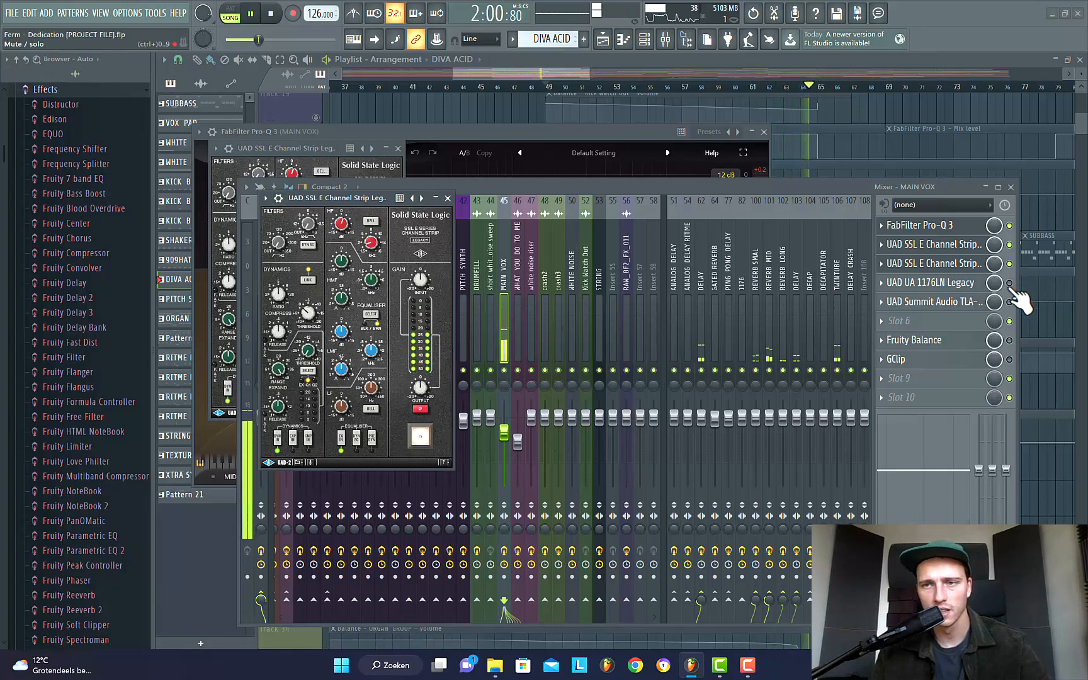
pyautogui.press('Escape')
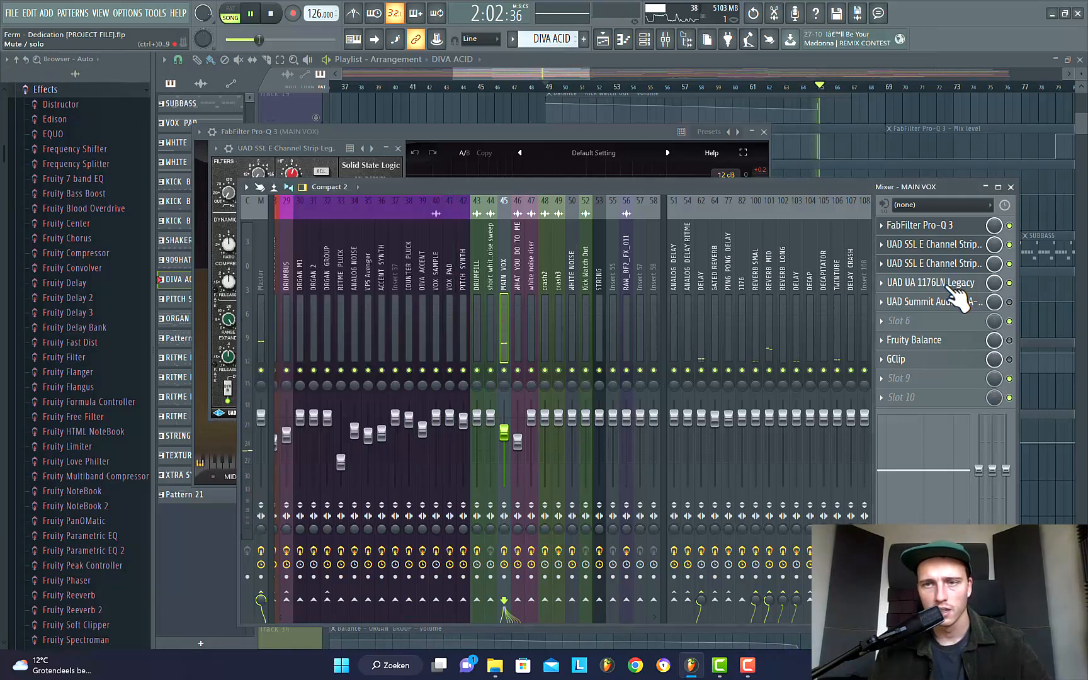
# Step: Inspect the UAD UA 1176LN Legacy on MAIN VOX, replay from bar 49, and re-enable and open the UAD Summit Audio TLA-100A
pyautogui.click(952, 285)
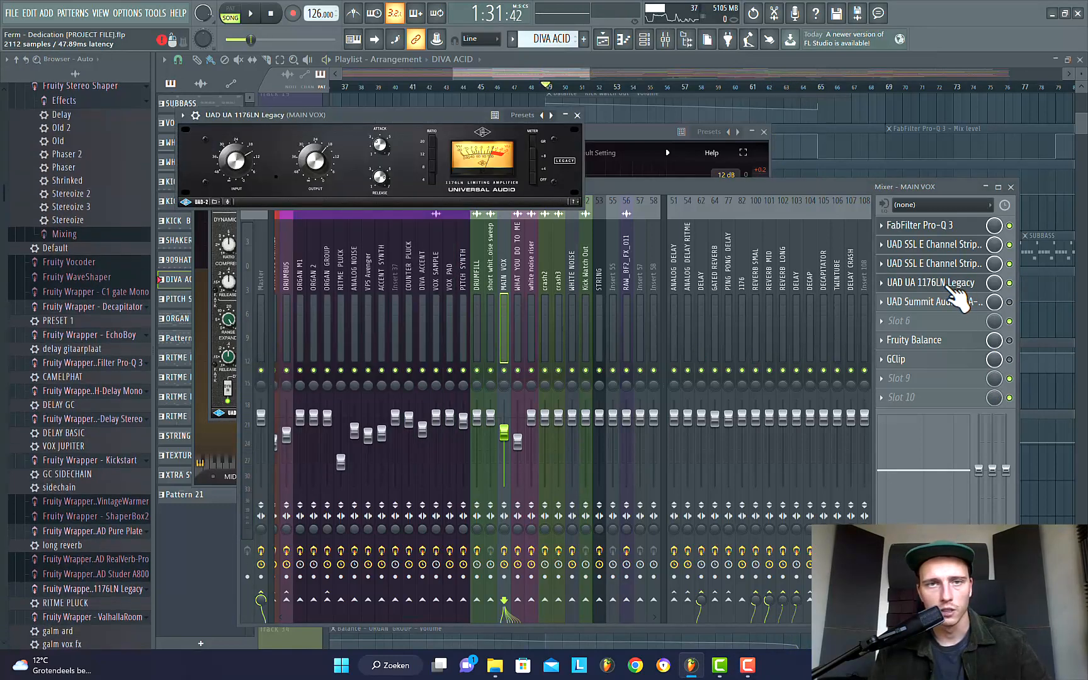
pyautogui.press('space')
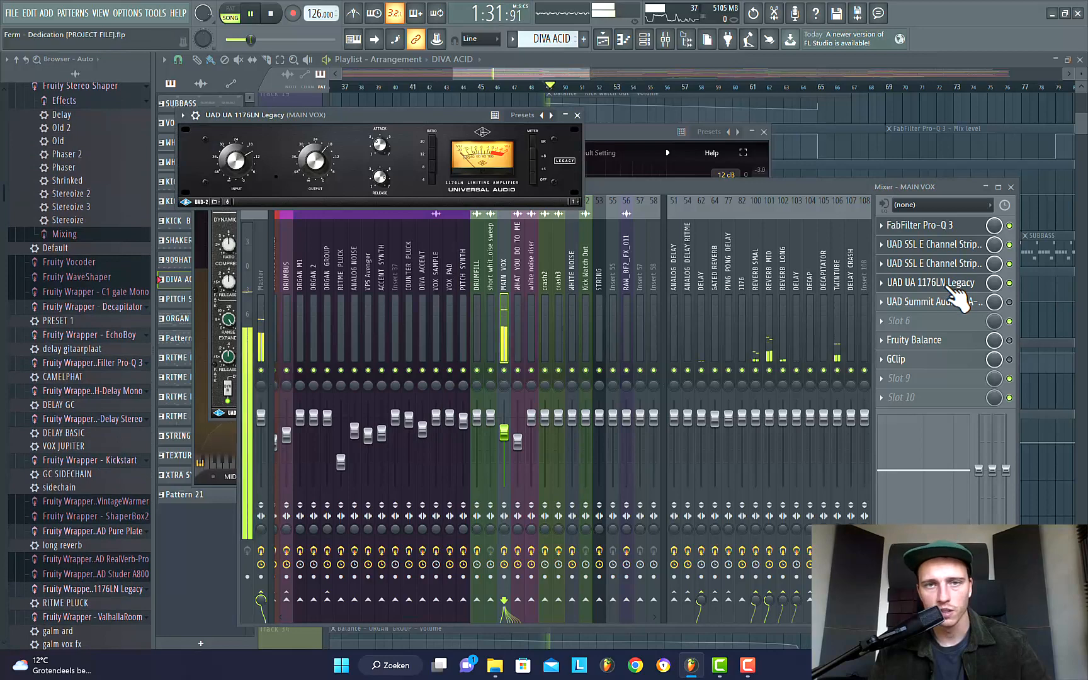
pyautogui.click(1010, 303)
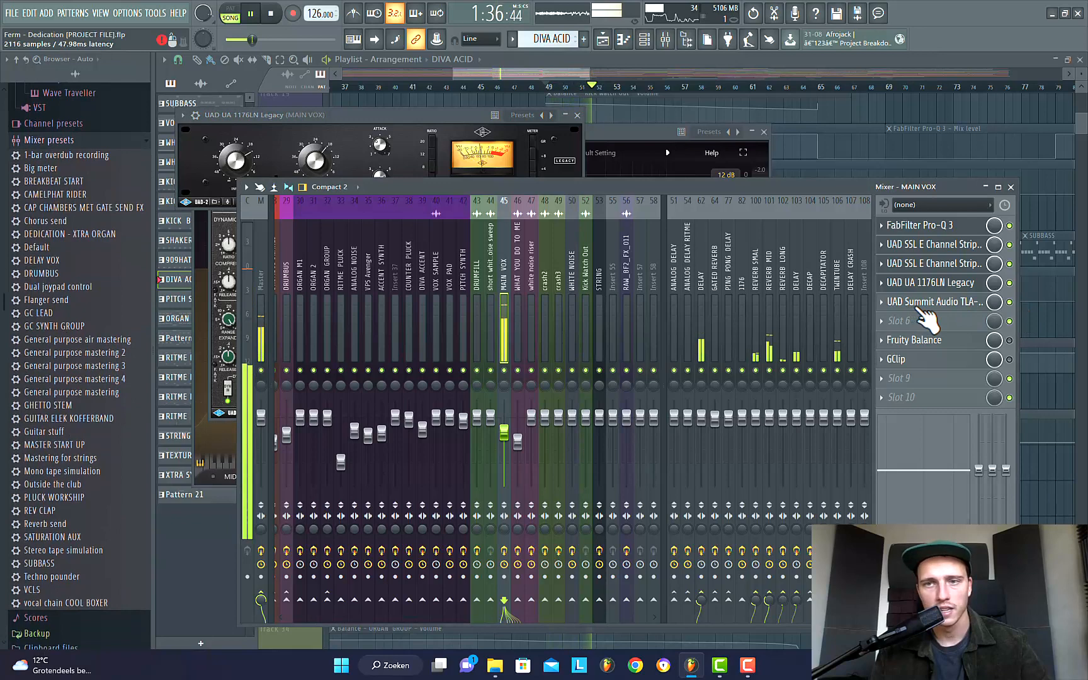
pyautogui.click(921, 305)
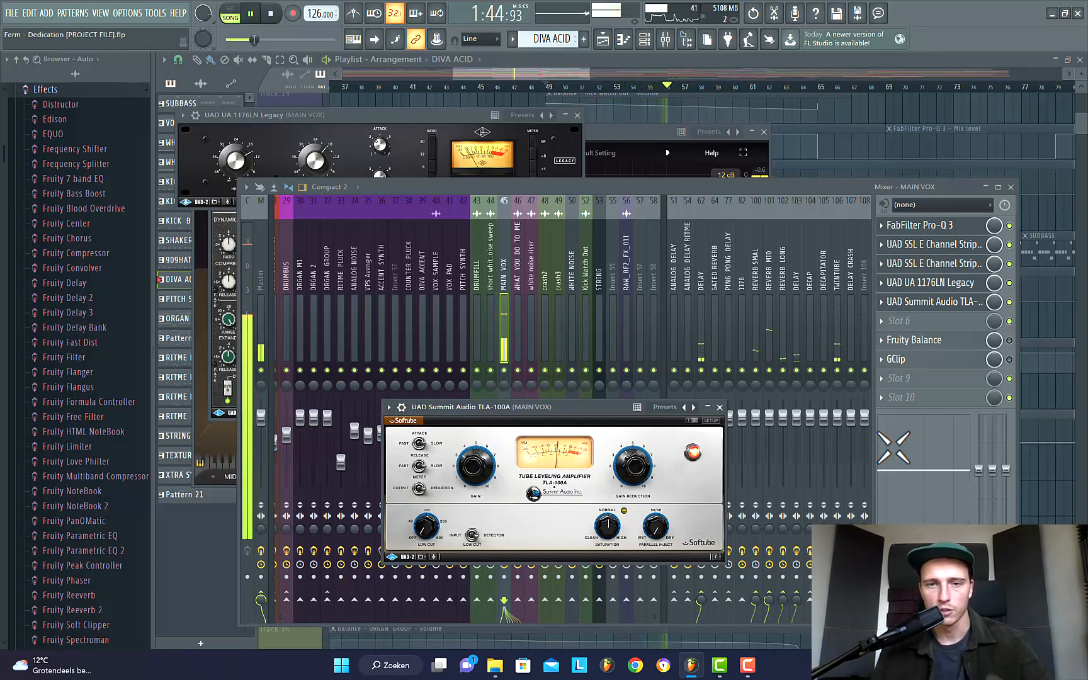
# Step: Re-enable Fruity Balance and GClip on MAIN VOX, inspect GClip's settings and stop playback
pyautogui.click(1009, 341)
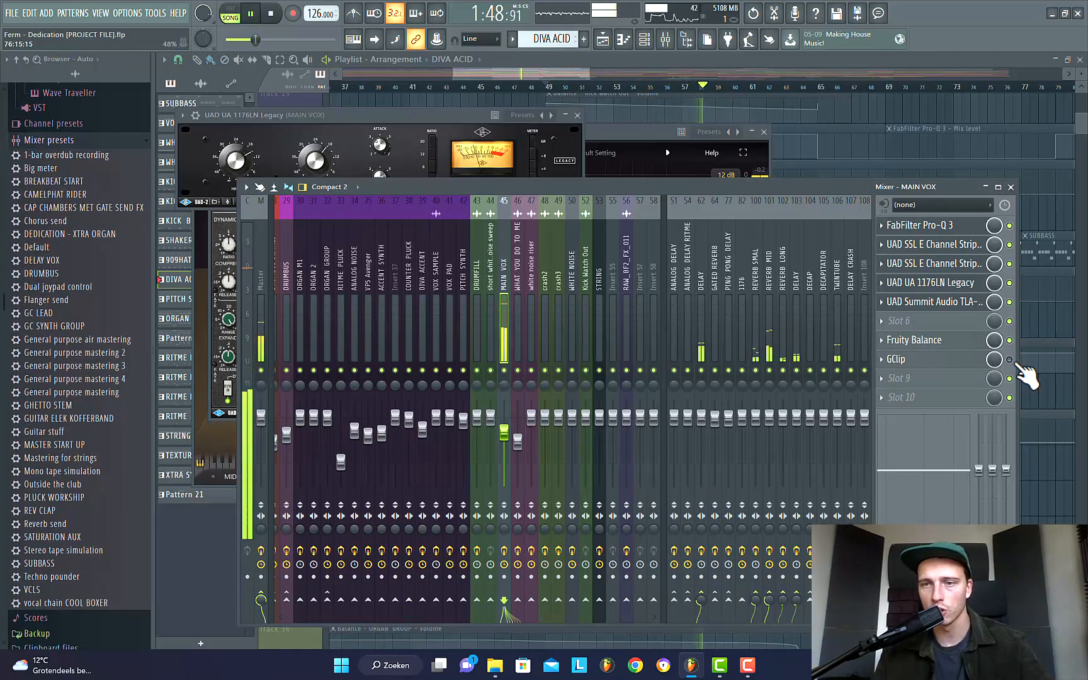
pyautogui.click(908, 364)
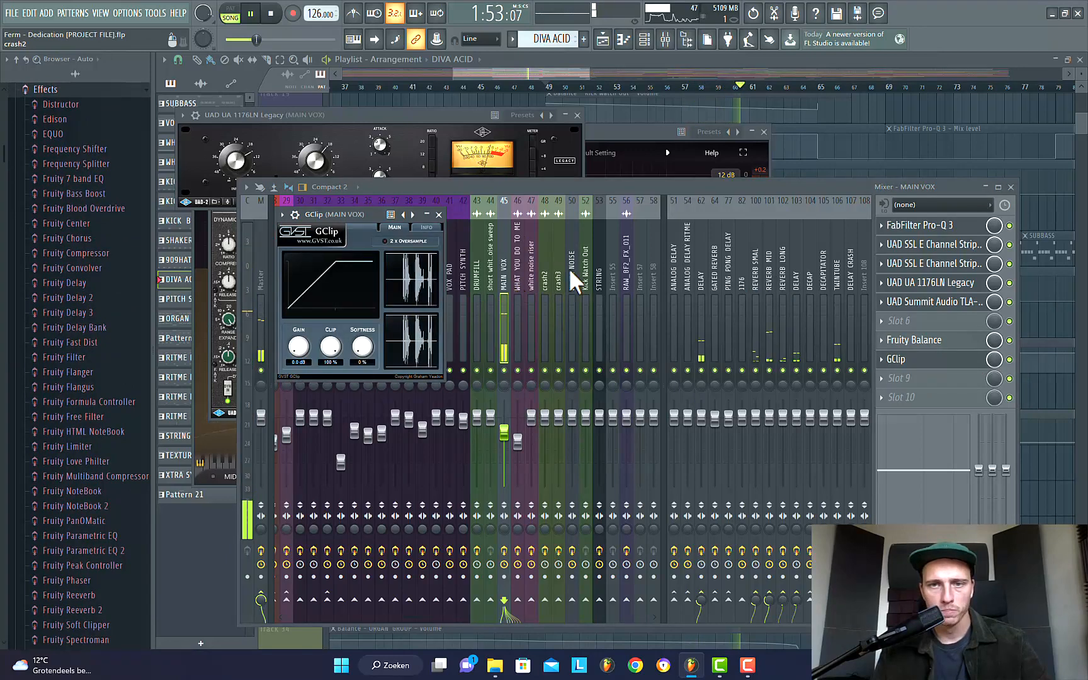
pyautogui.press('space')
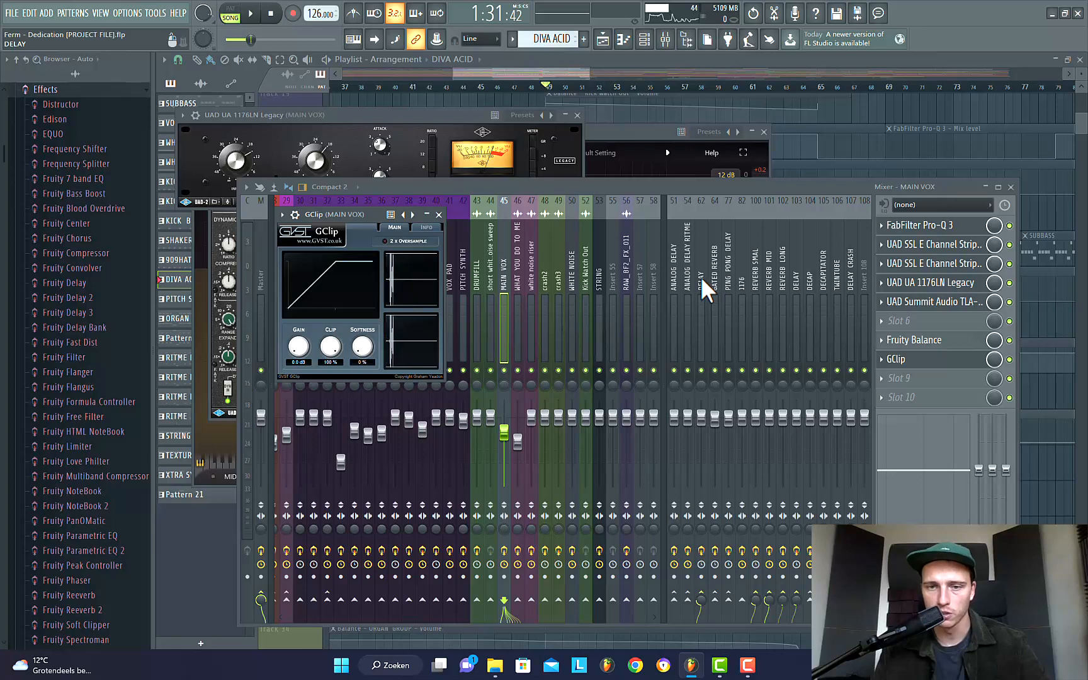
# Step: Play the vocal briefly to check its delay and reverb sends, and examine the effects on the TWINTUBE send track
pyautogui.press('space')
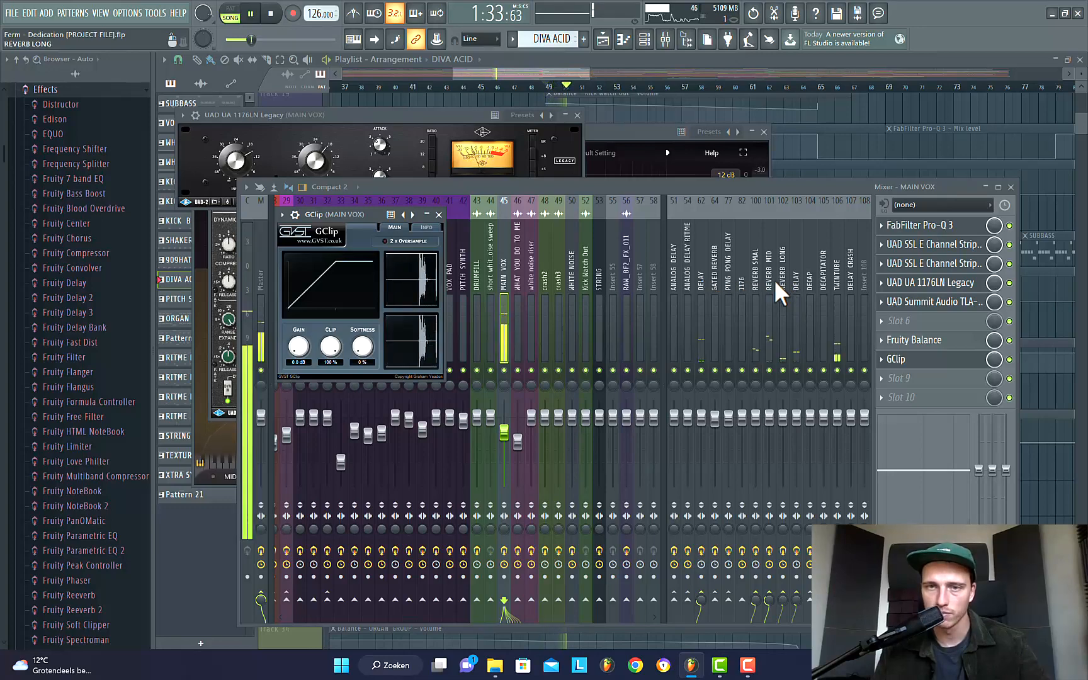
pyautogui.press('space')
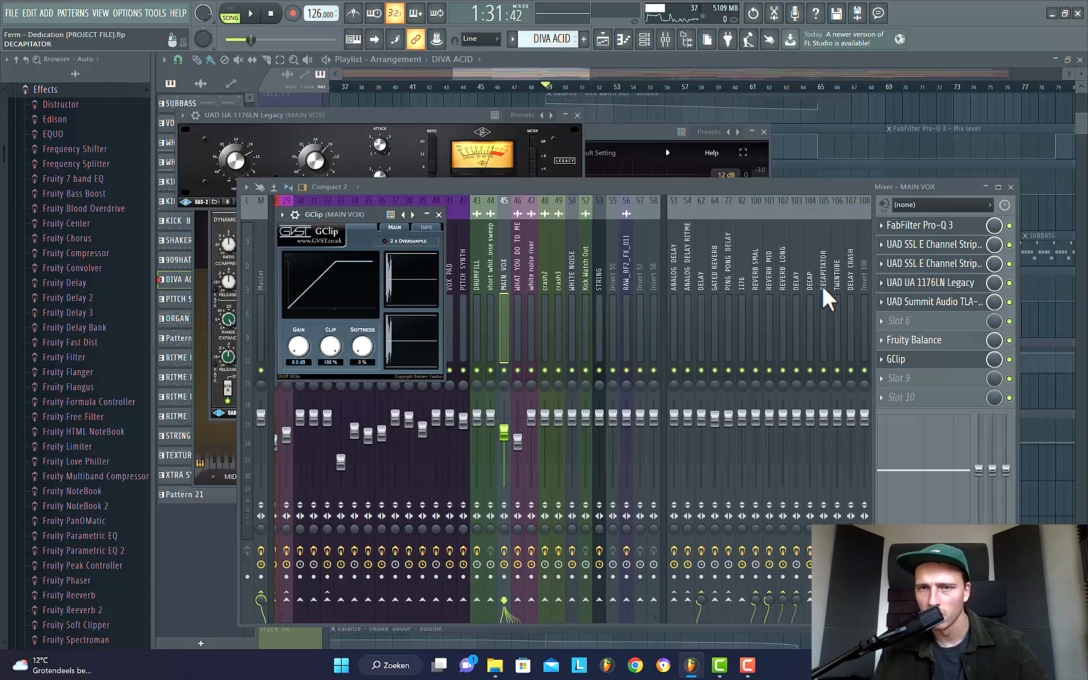
pyautogui.click(838, 284)
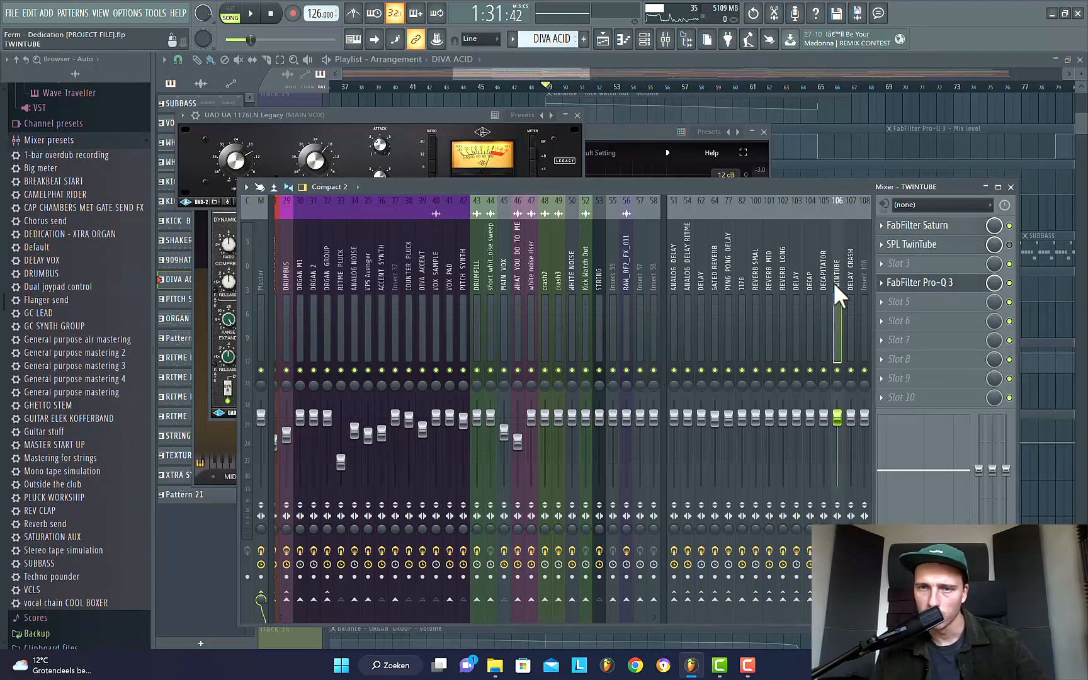
# Step: Return to the Playlist, unsolo the VOCAL track and play the full arrangement from bar 49
pyautogui.click(673, 59)
pyautogui.rightClick(316, 333)
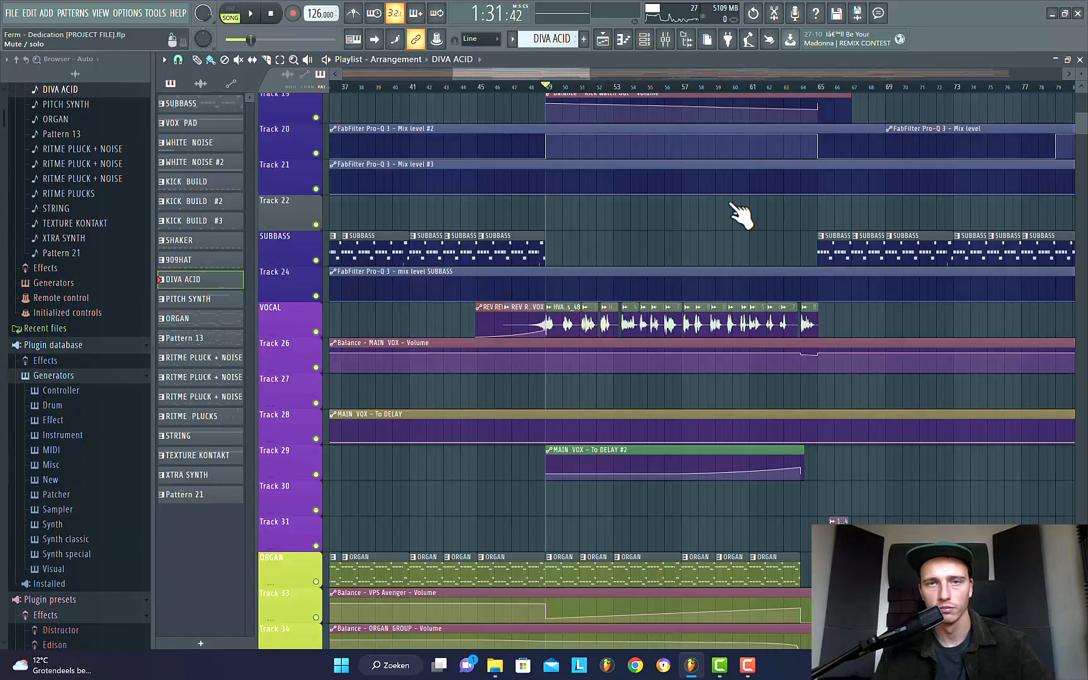
pyautogui.press('space')
pyautogui.scroll(4, 874, 290)
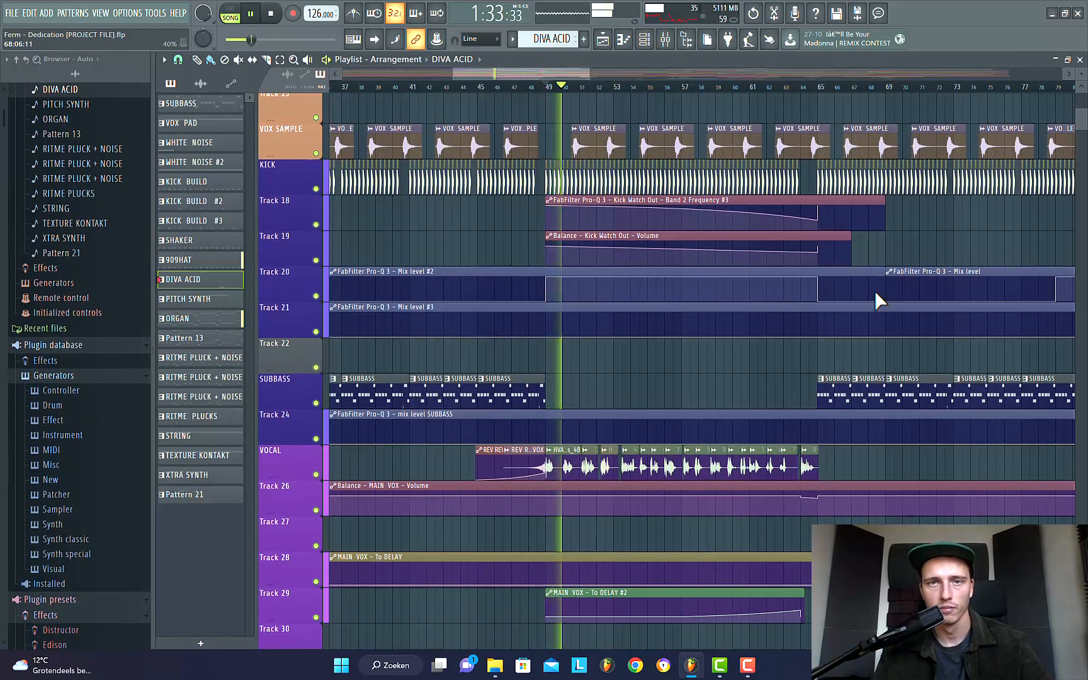
# Step: Reopen the Playlist, look through the tracks while the arrangement plays from the vocal break into the drop, and stop playback
pyautogui.click(1081, 59)
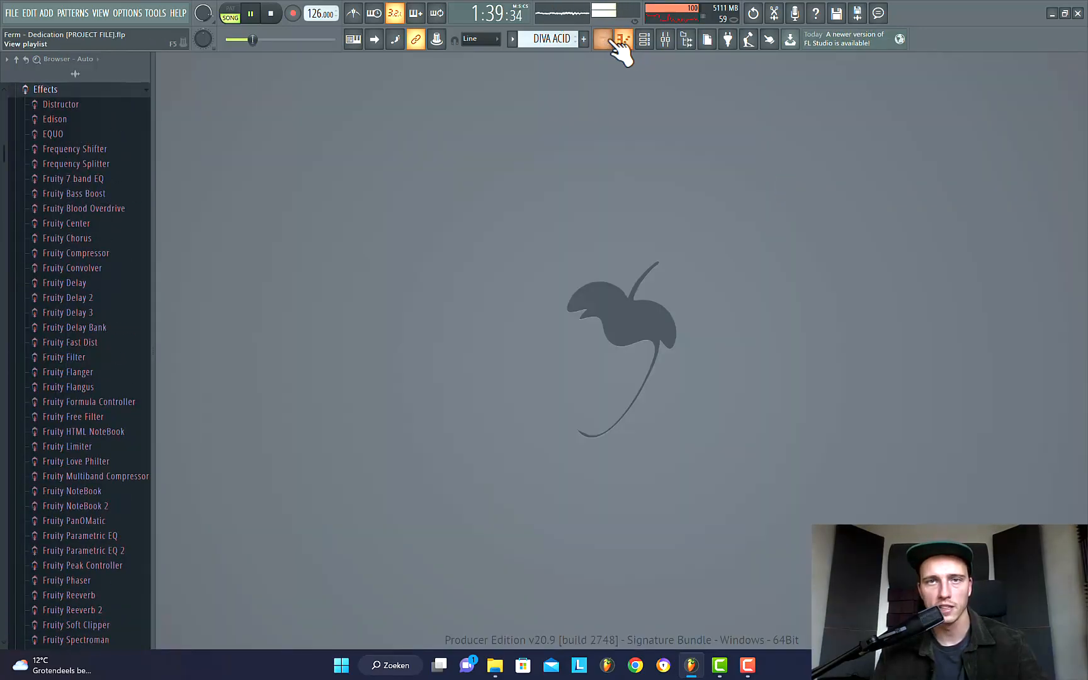
pyautogui.click(619, 42)
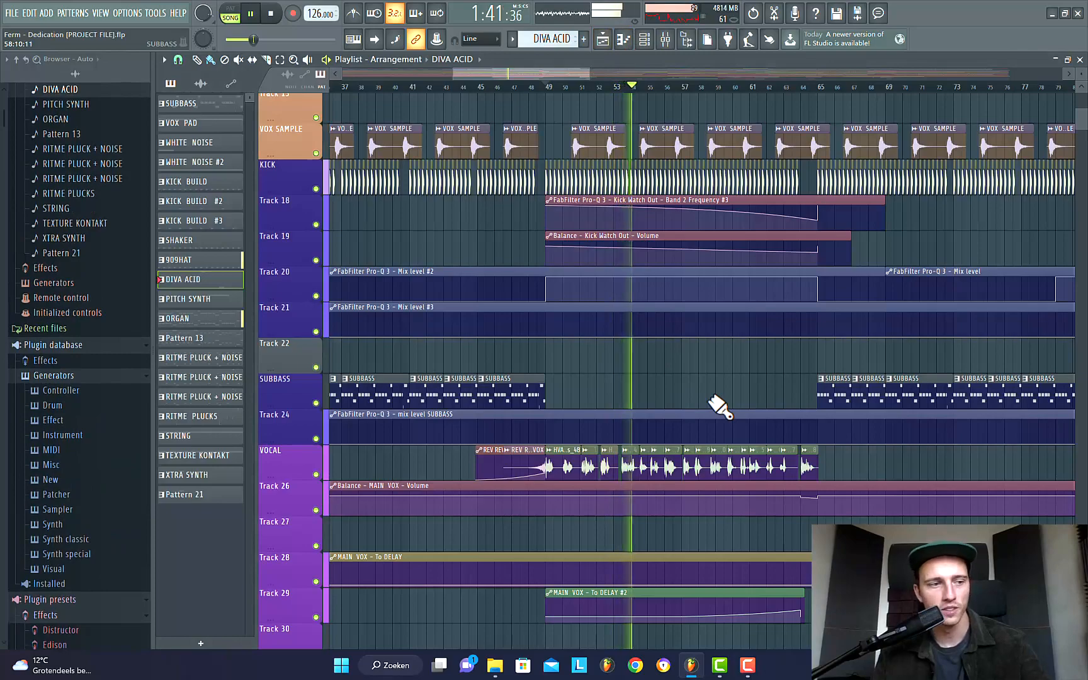
pyautogui.scroll(-7, 719, 406)
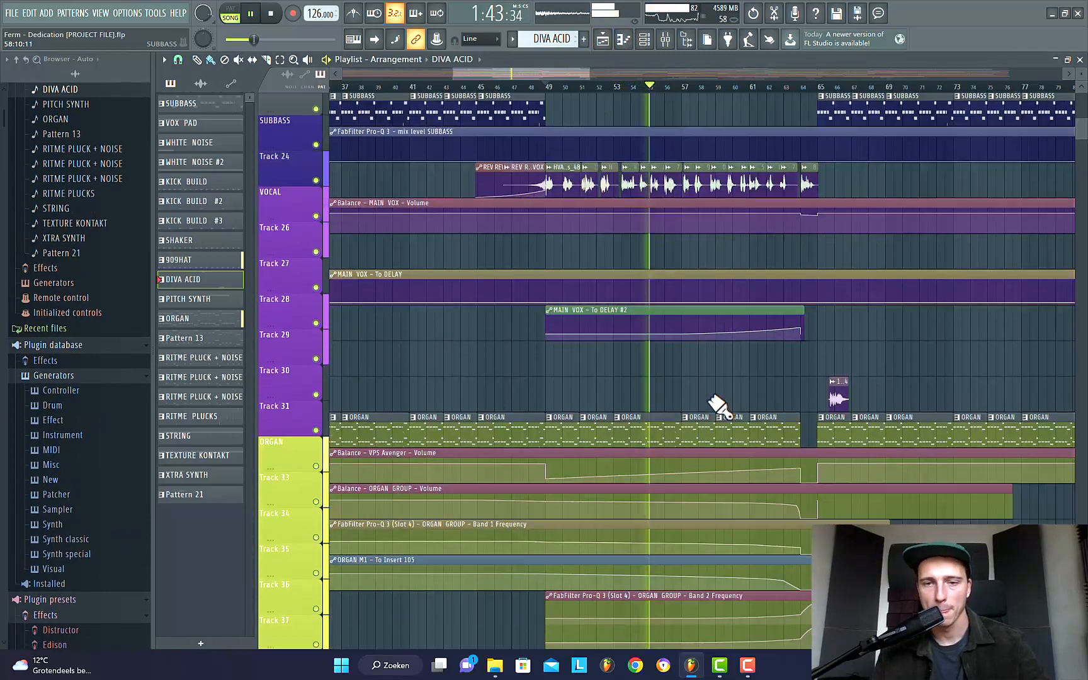
pyautogui.scroll(-2, 718, 406)
pyautogui.scroll(8, 789, 396)
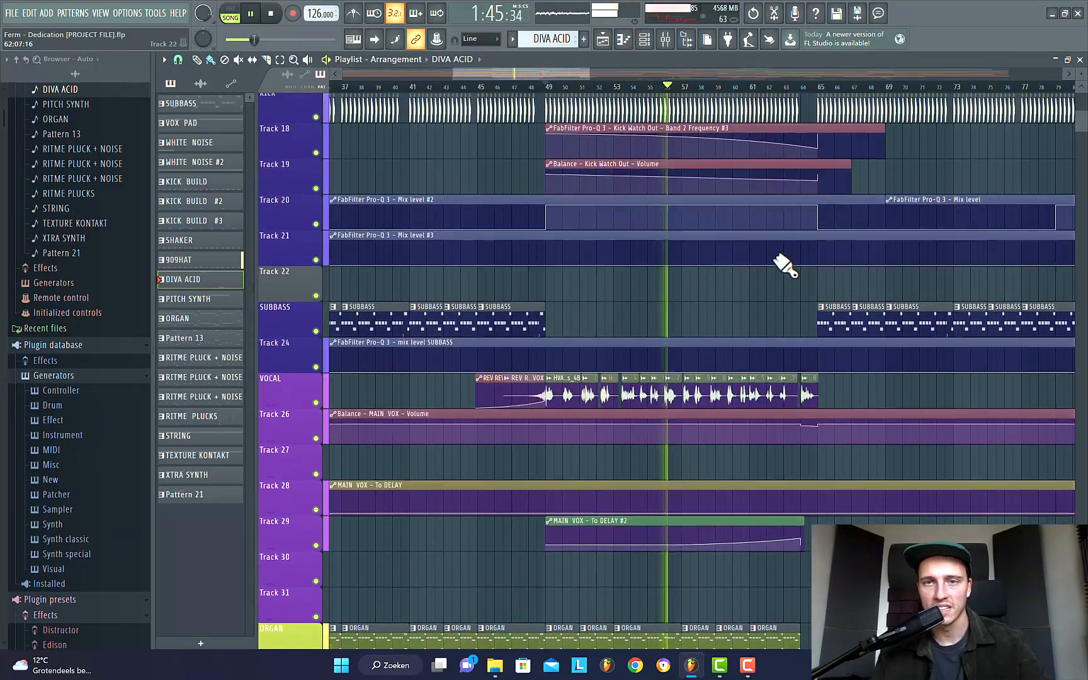
pyautogui.scroll(9, 785, 265)
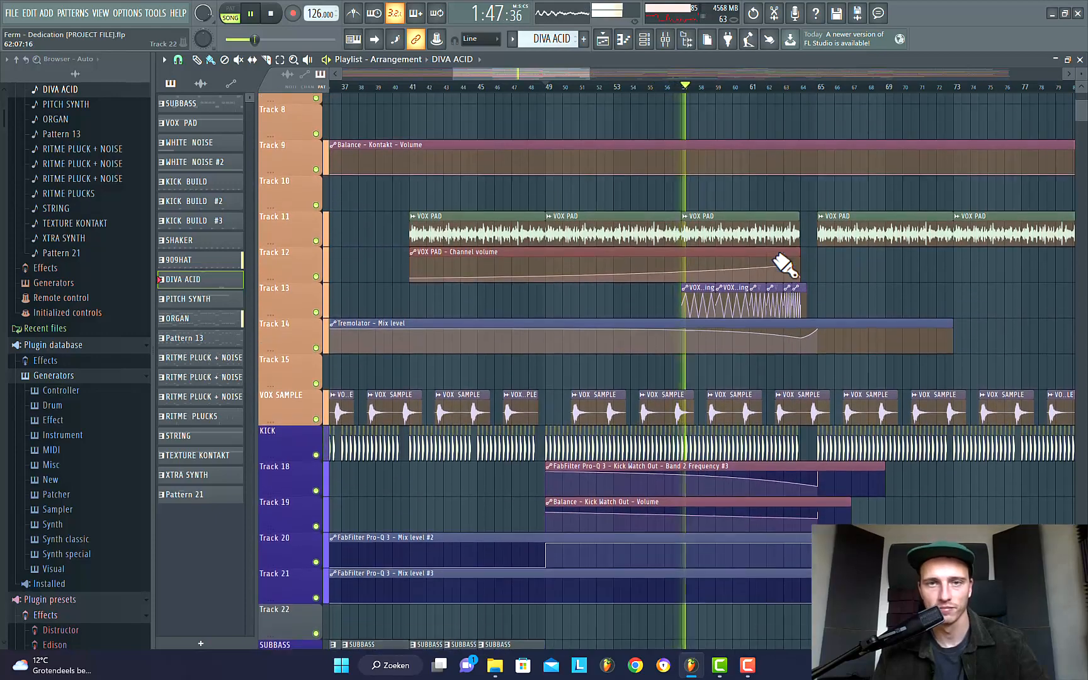
pyautogui.scroll(3, 785, 266)
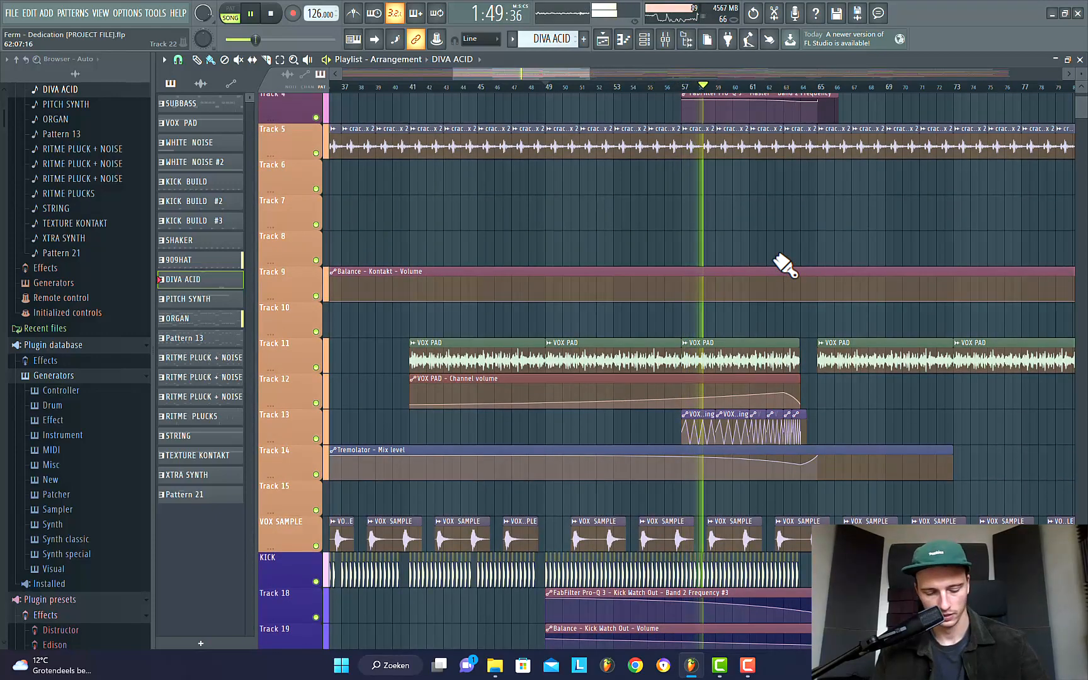
pyautogui.scroll(3, 800, 353)
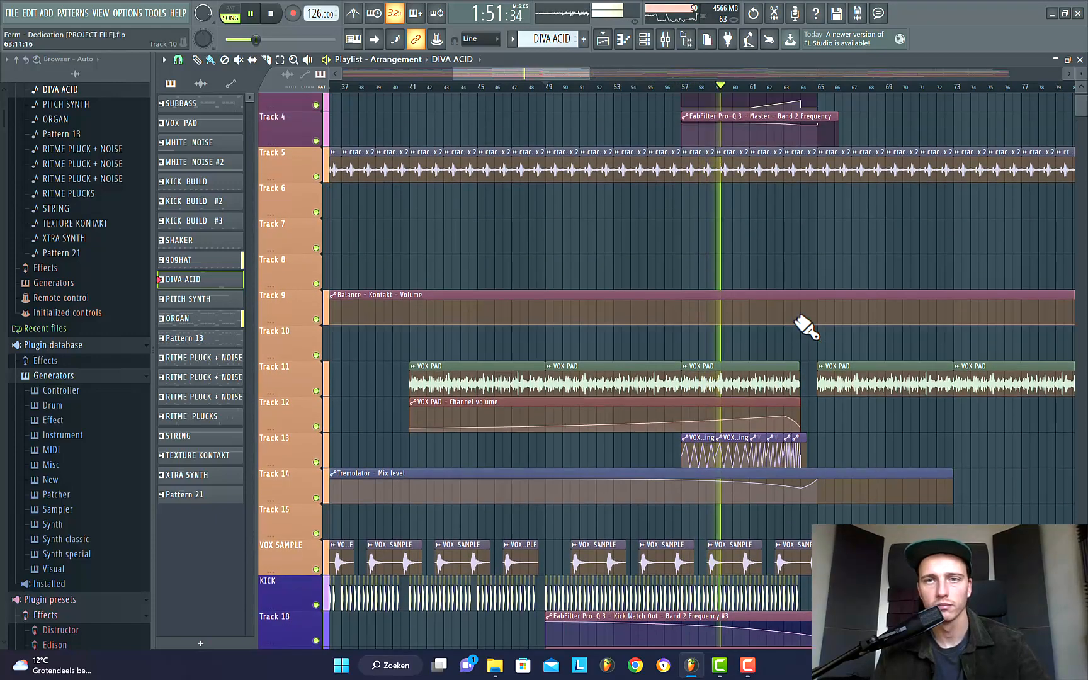
pyautogui.scroll(-5, 798, 367)
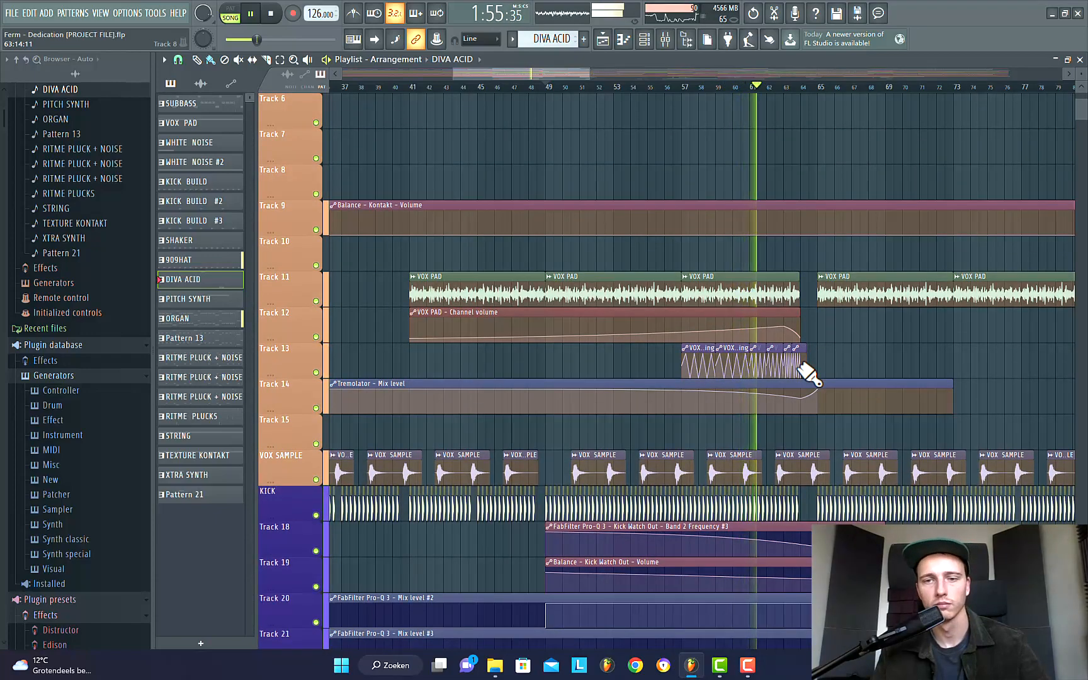
pyautogui.scroll(-12, 808, 375)
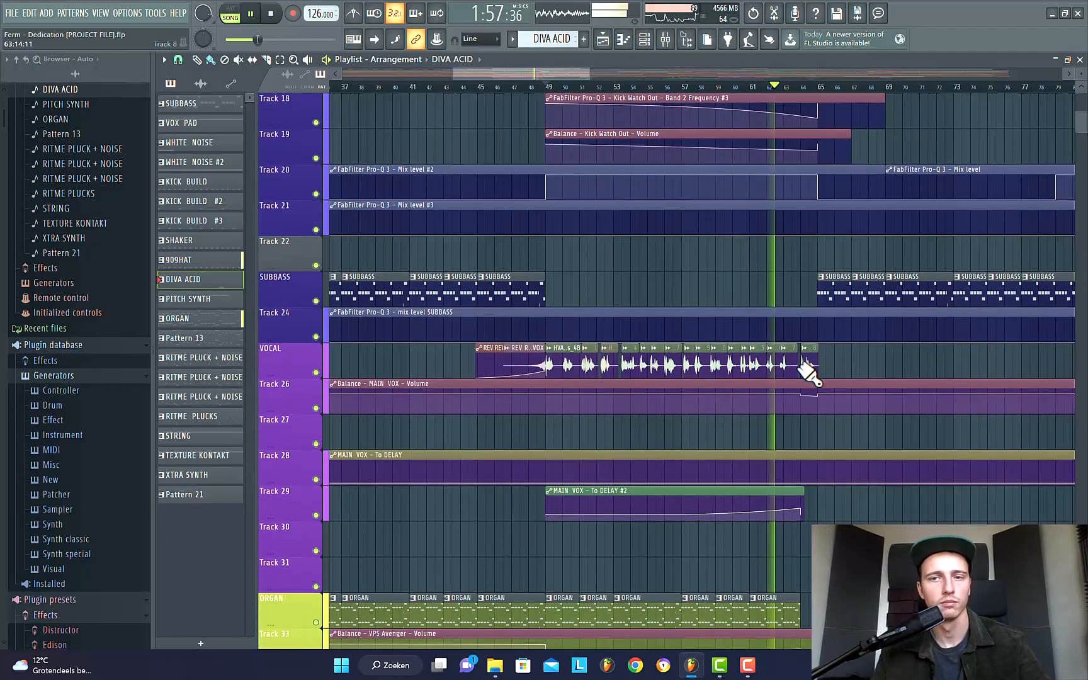
pyautogui.scroll(-7, 809, 375)
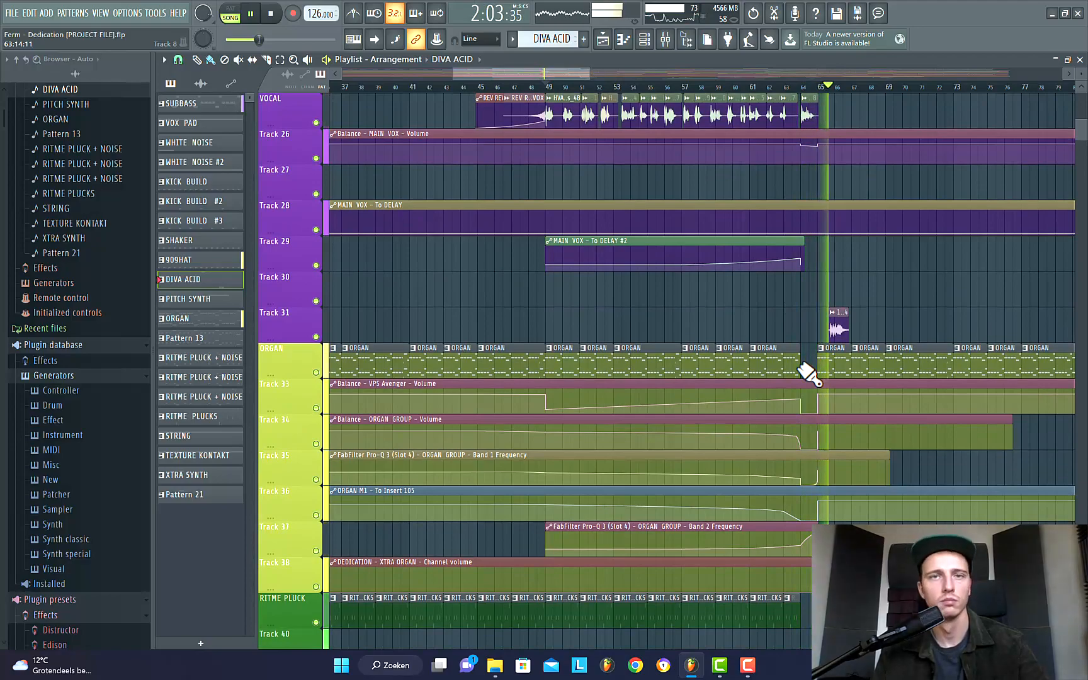
pyautogui.scroll(-12, 809, 375)
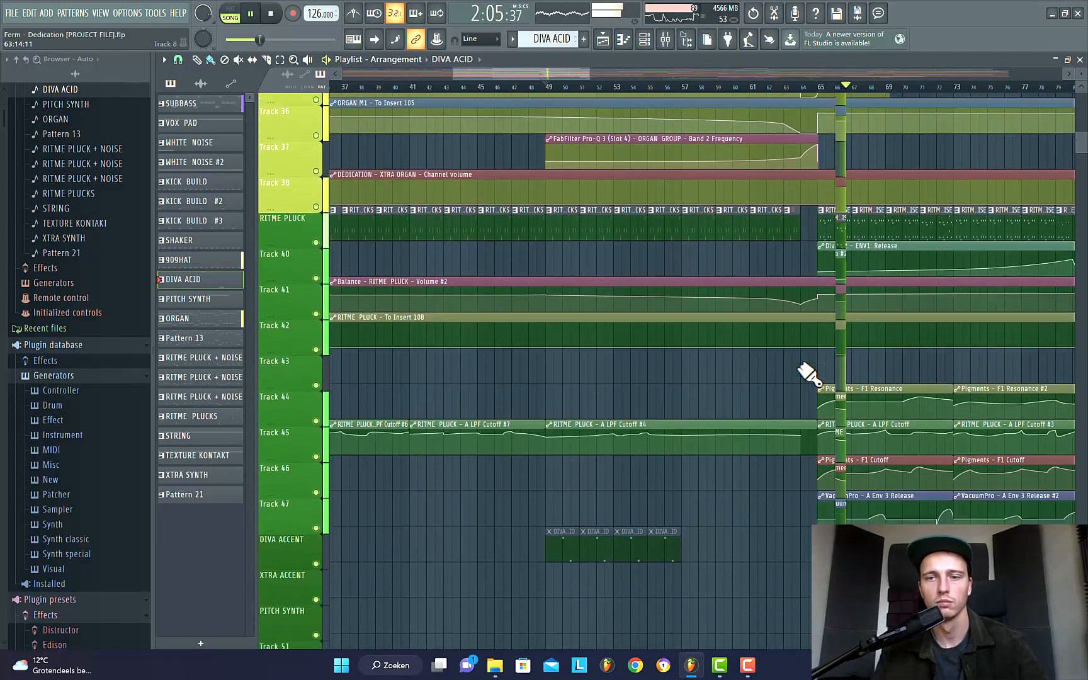
pyautogui.scroll(-11, 809, 374)
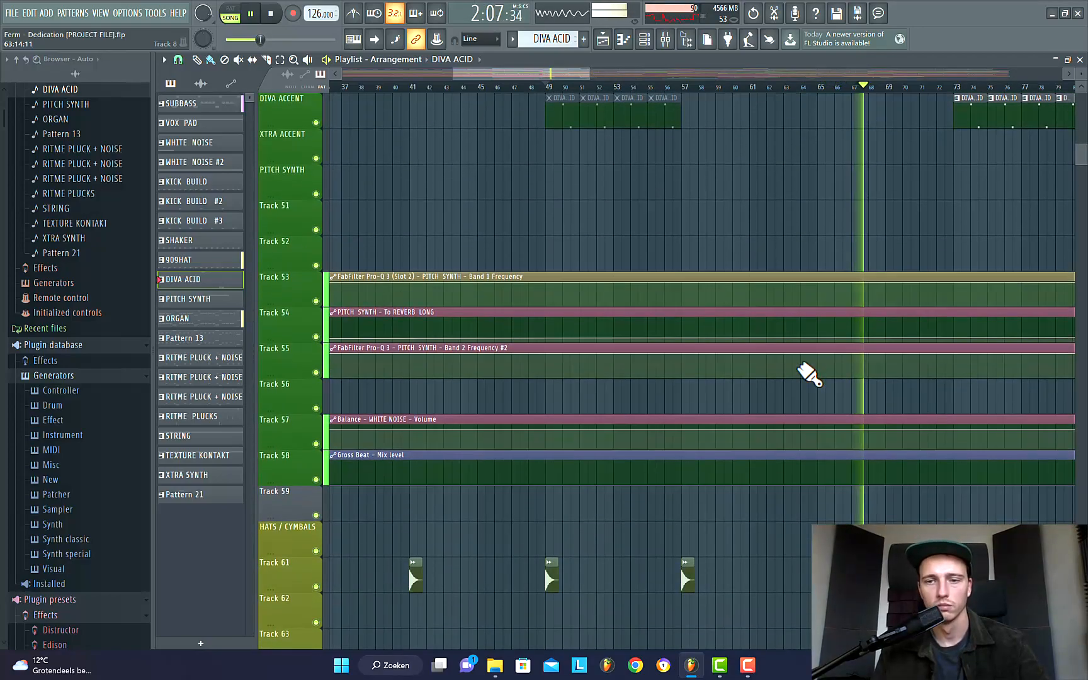
pyautogui.press('space')
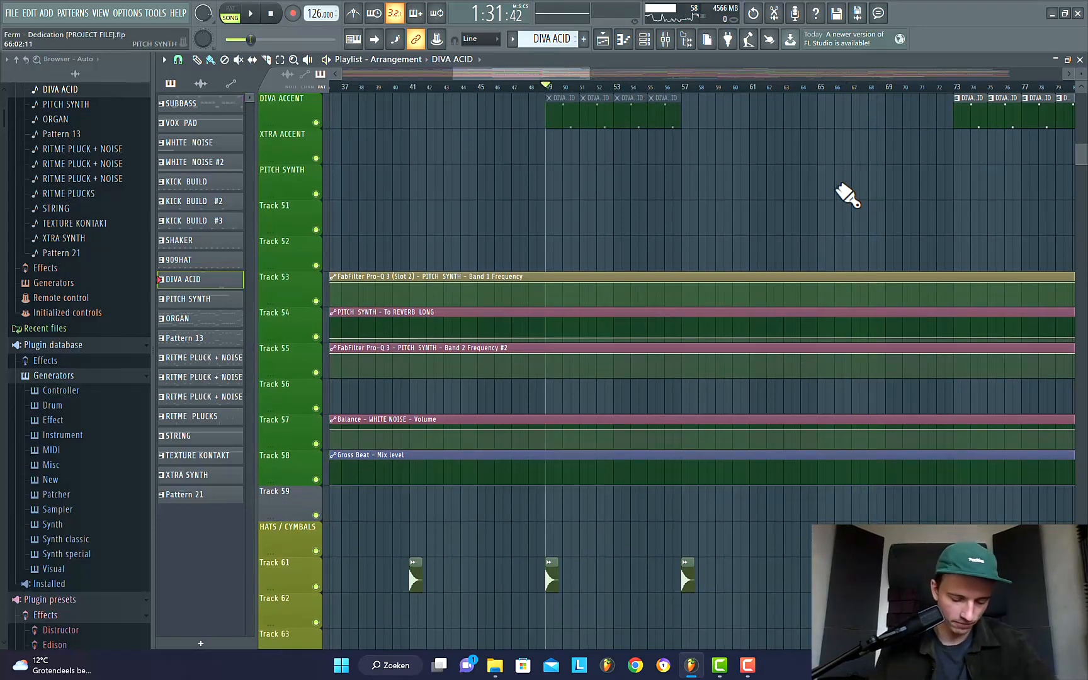
# Step: Examine the master automation and the texture and VOX PAD clips in the upper Playlist tracks across the whole arrangement
pyautogui.moveTo(1083, 161); pyautogui.dragTo(1084, 93)
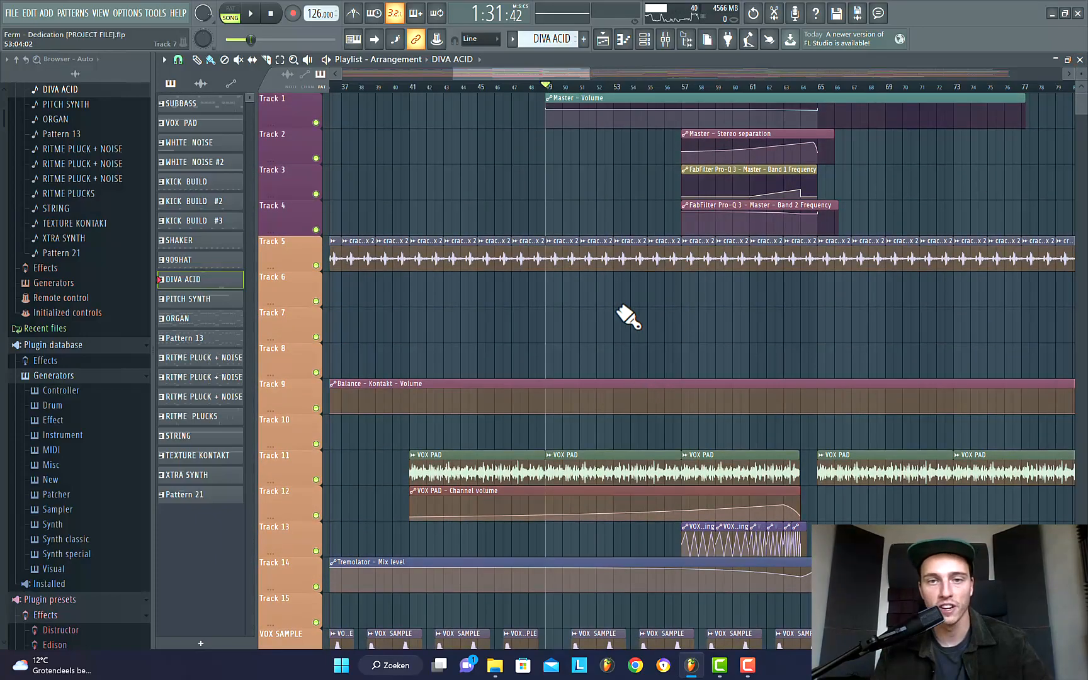
pyautogui.keyDown('ctrl'); pyautogui.scroll(-4, 631, 324); pyautogui.keyUp('ctrl')
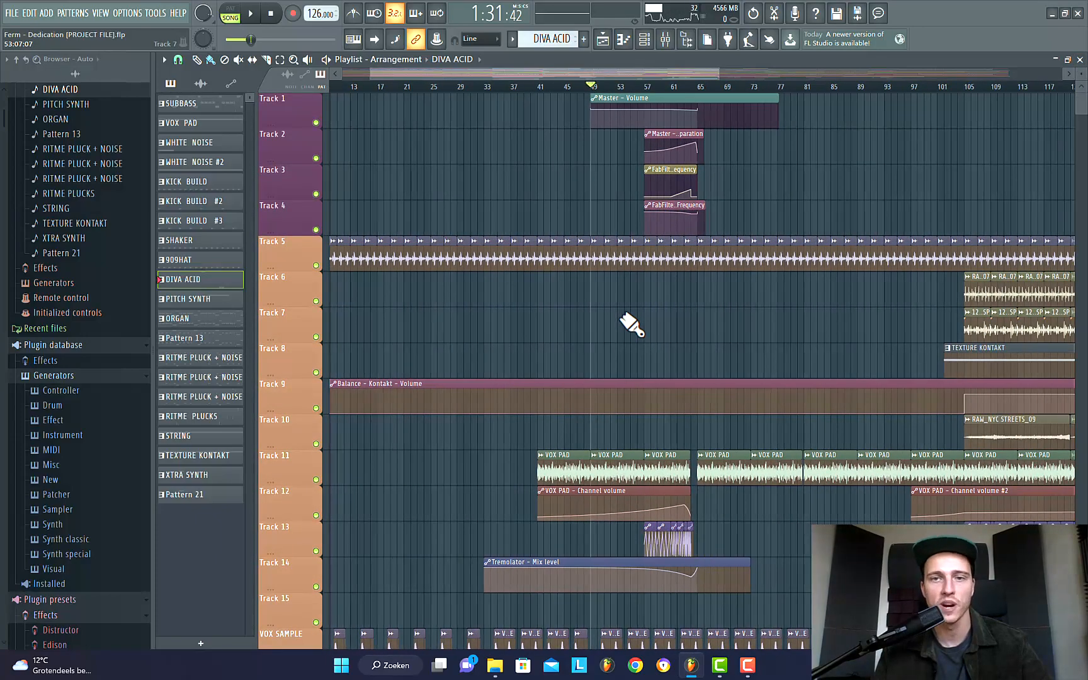
pyautogui.keyDown('ctrl'); pyautogui.scroll(-3, 631, 324); pyautogui.keyUp('ctrl')
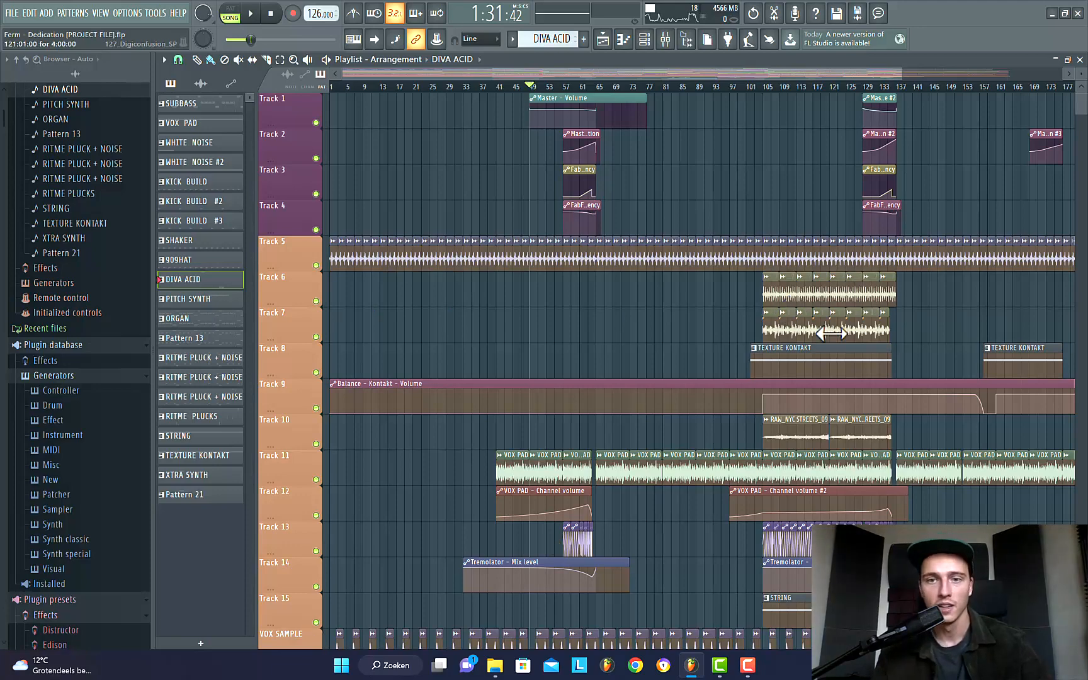
pyautogui.scroll(6, 617, 434)
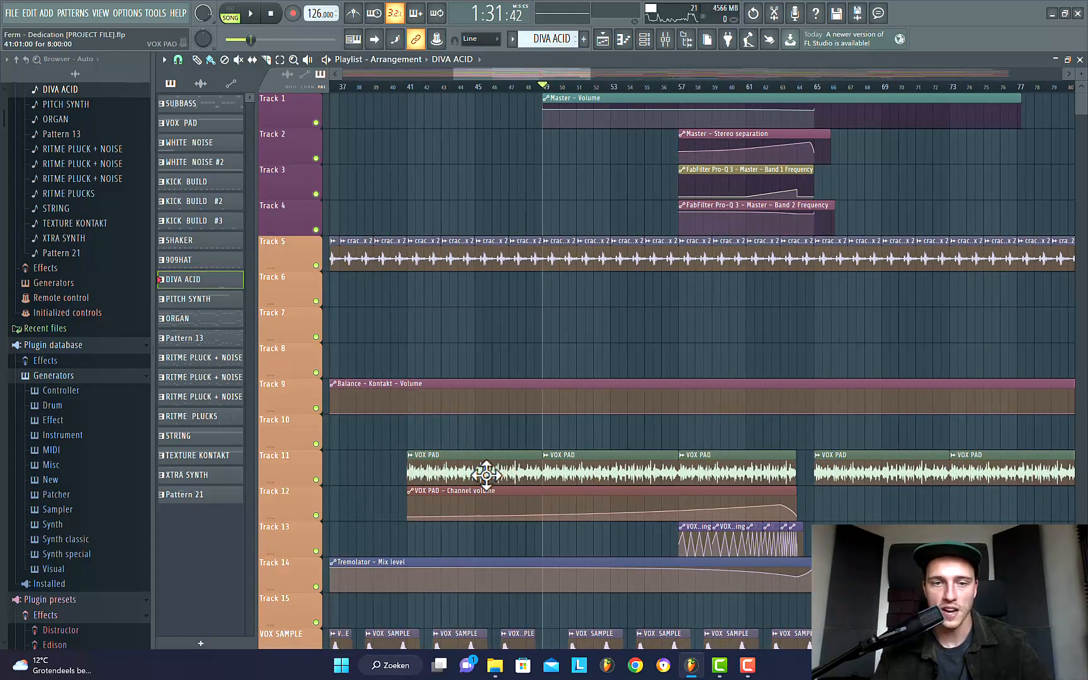
# Step: Open the VOX PAD audio clip's sample settings, audition the sample in pattern mode and close its window
pyautogui.doubleClick(484, 474)
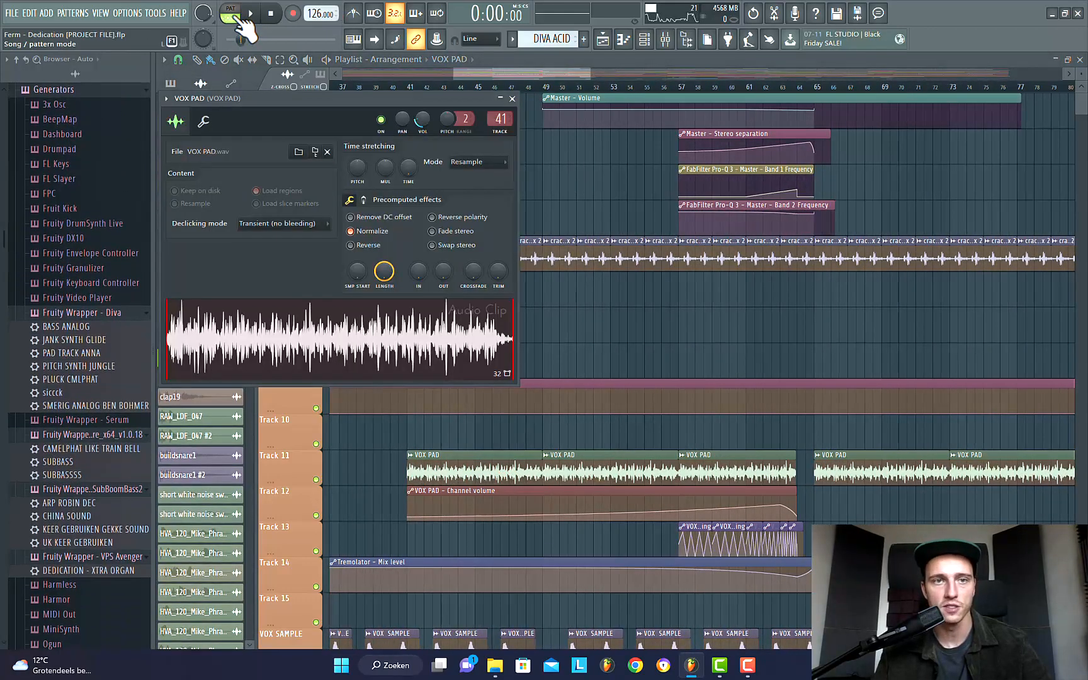
pyautogui.click(512, 98)
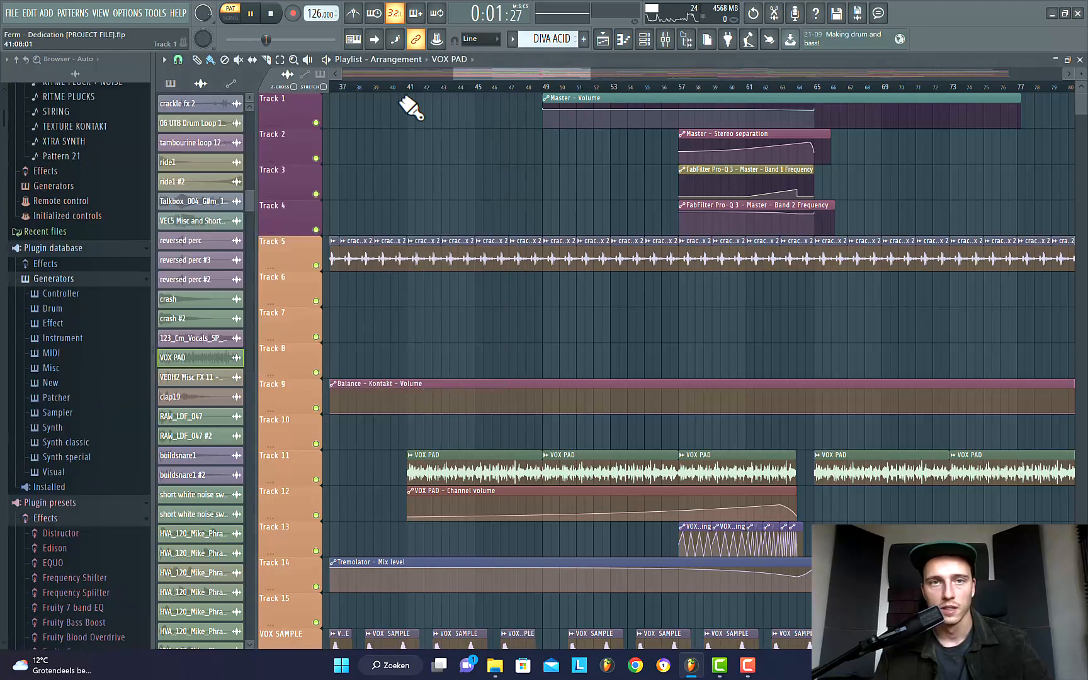
pyautogui.press('space')
# Step: Solo the VOX PAD on Track 11 together with its volume, panning and Tremolator automation on Tracks 12 to 14
pyautogui.rightClick(316, 480)
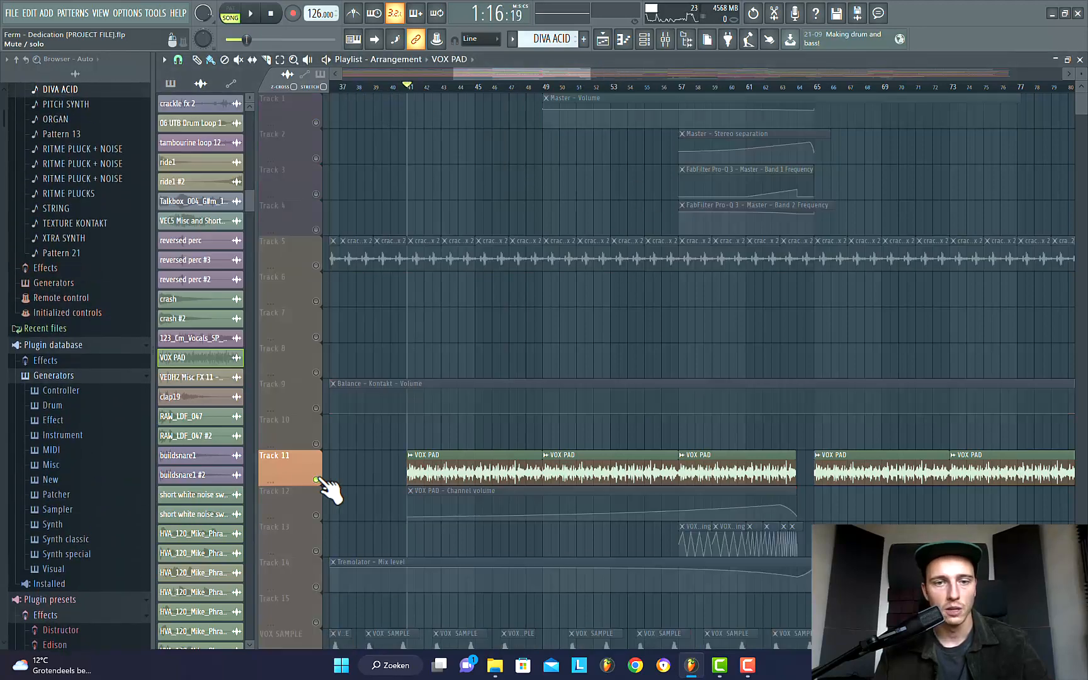
pyautogui.click(316, 514)
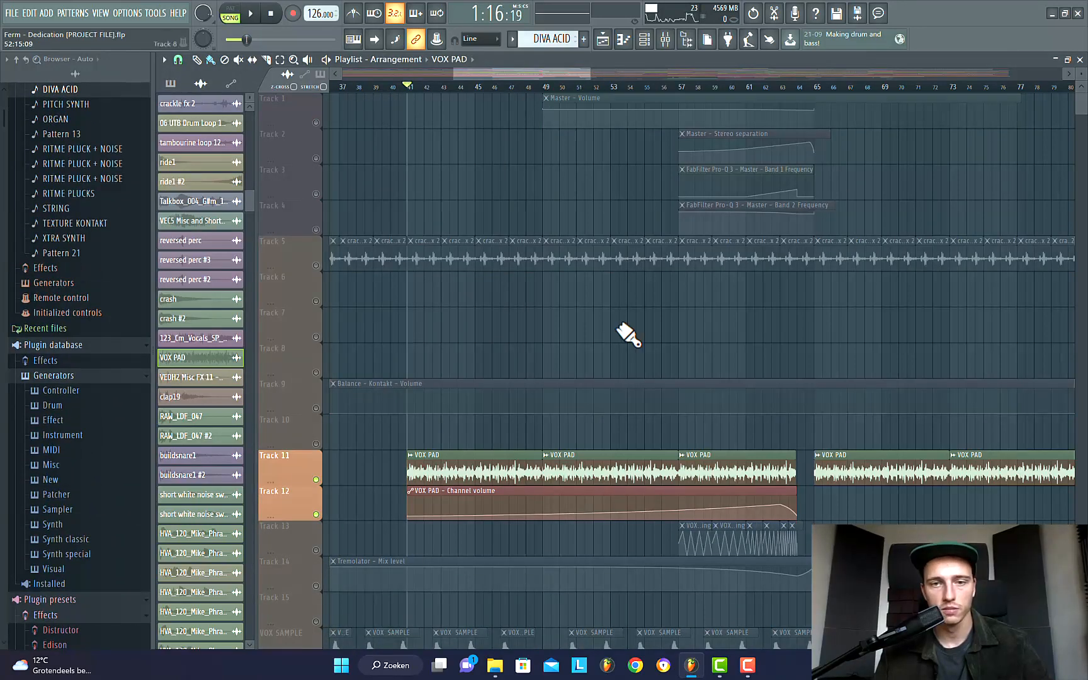
pyautogui.click(316, 586)
pyautogui.click(316, 550)
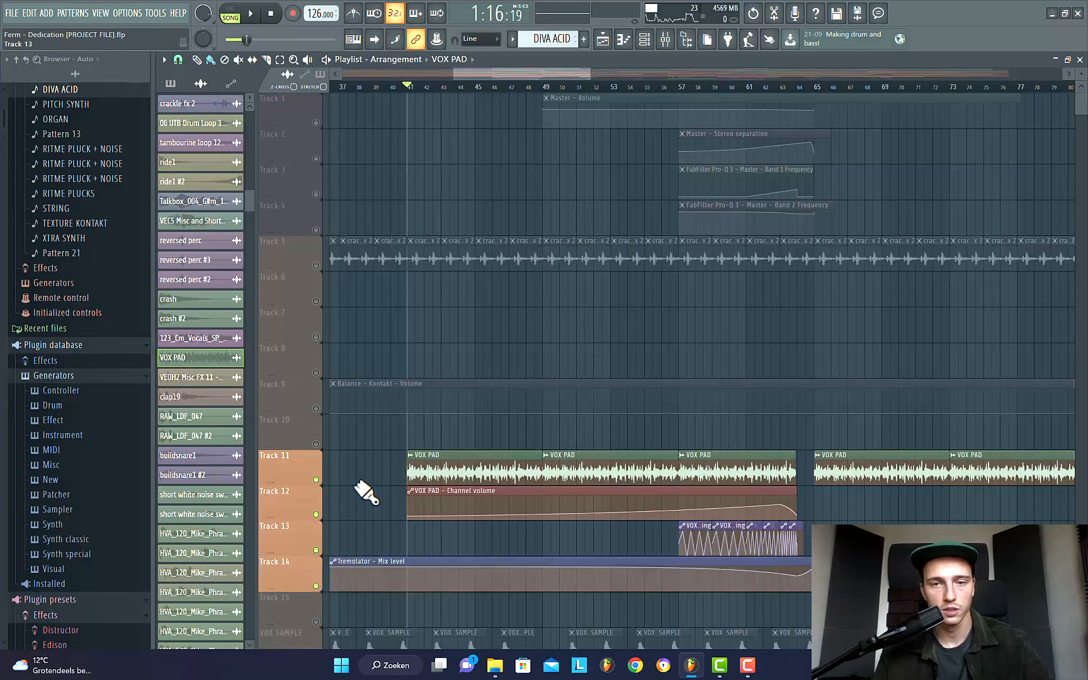
# Step: Play the soloed VOX PAD from about bar 52, examine its panning automation up close and stop playback
pyautogui.click(596, 88)
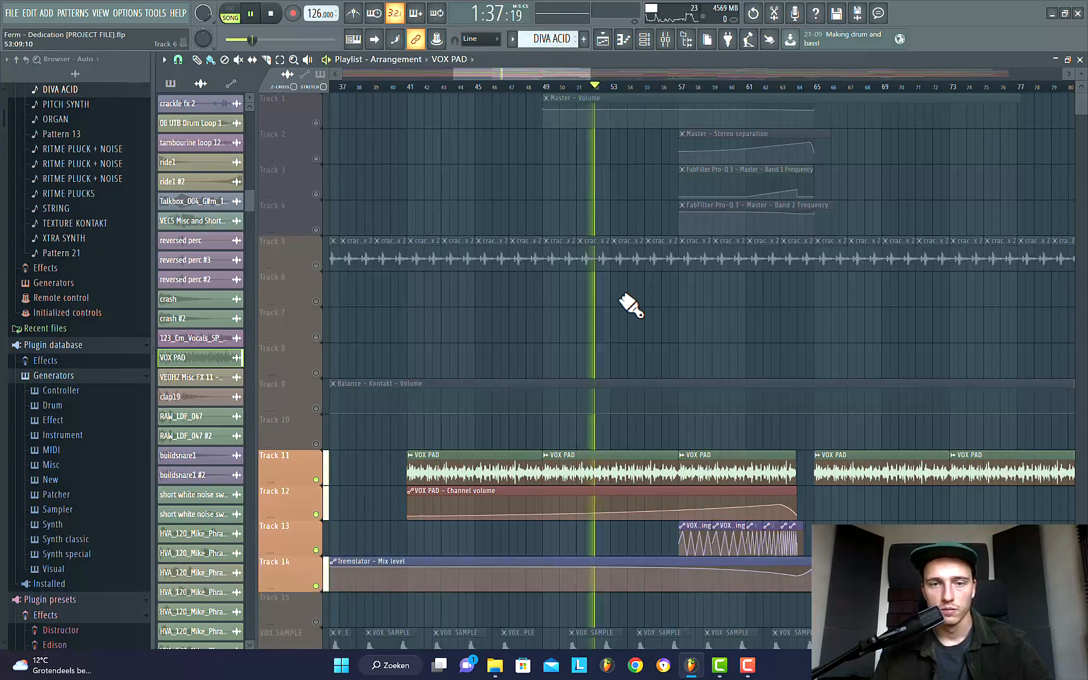
pyautogui.scroll(-4, 627, 306)
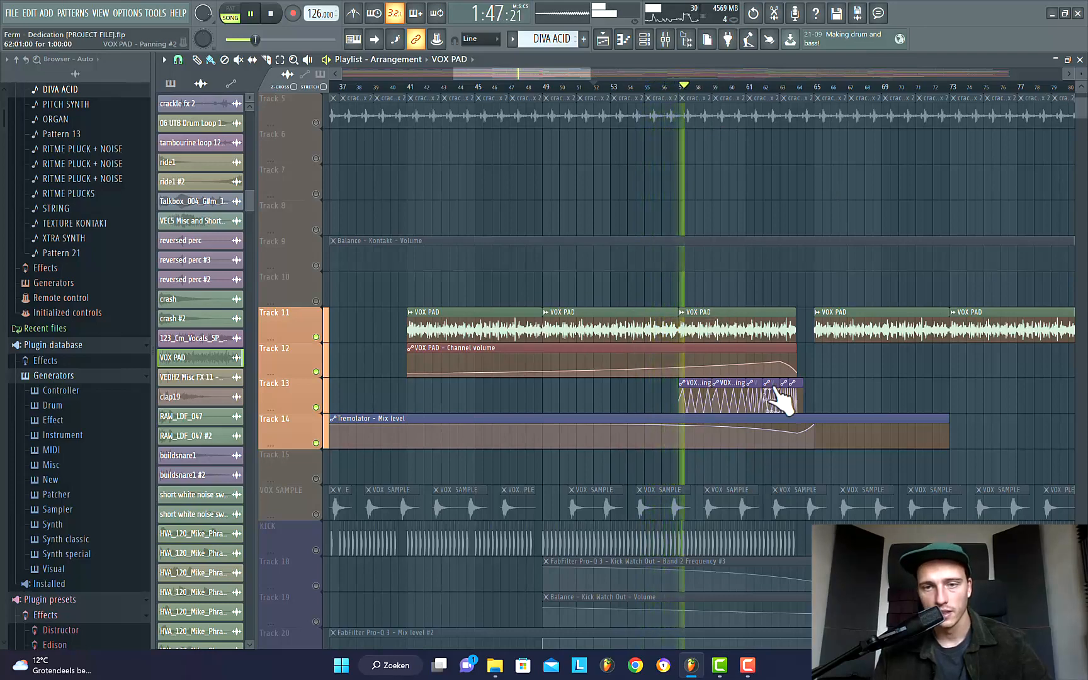
pyautogui.scroll(5, 787, 394)
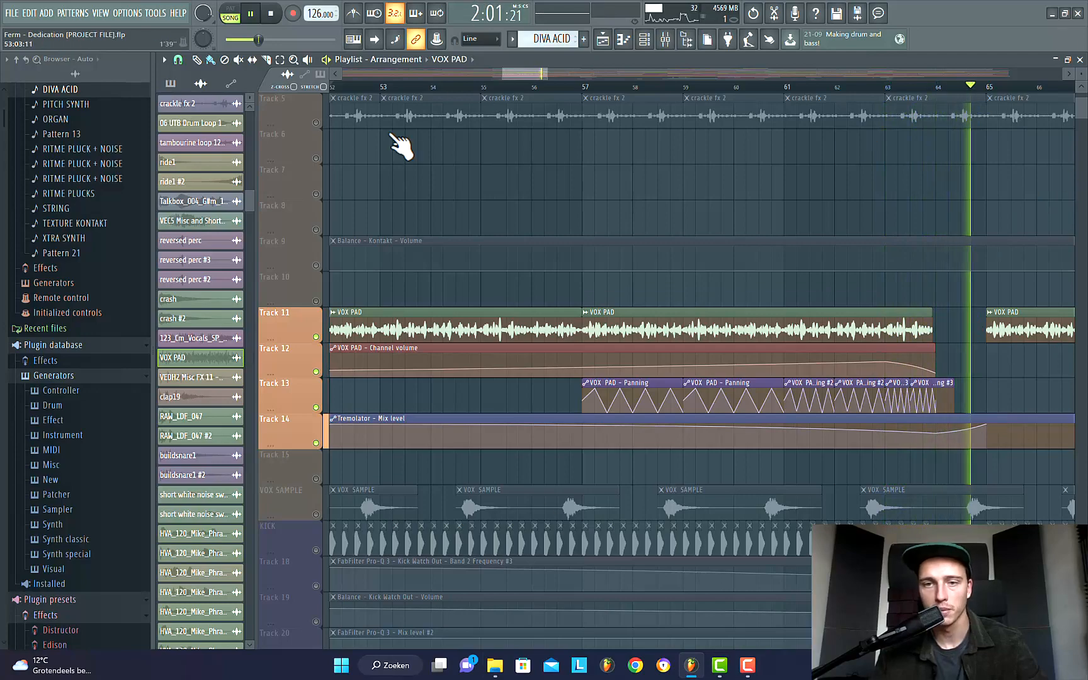
pyautogui.scroll(-5, 716, 303)
pyautogui.press('space')
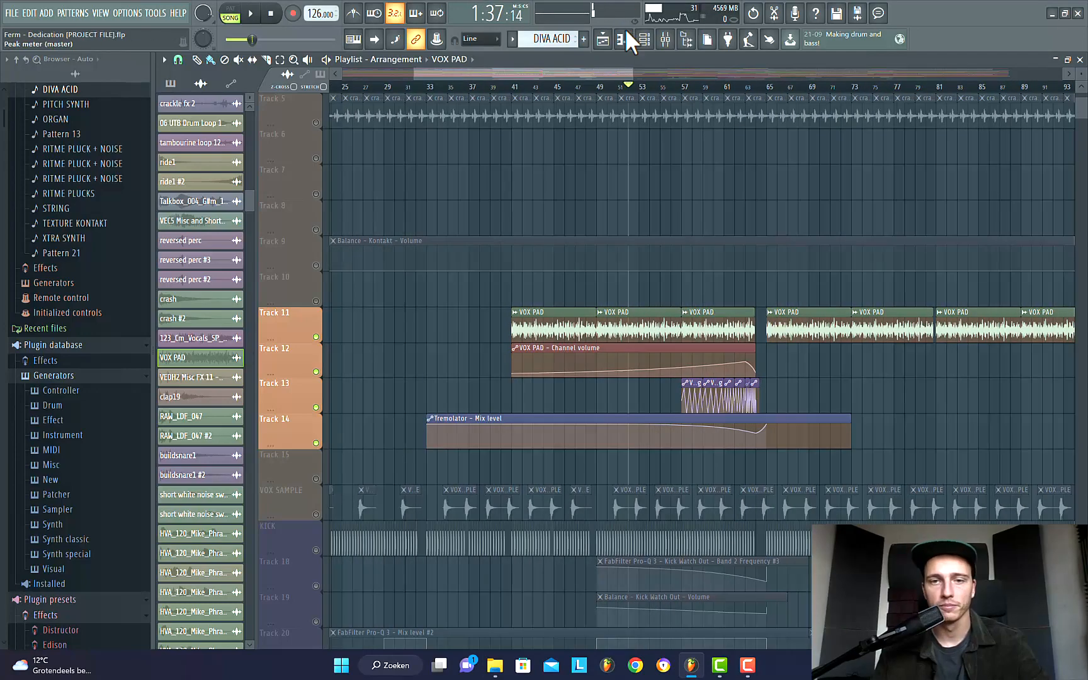
# Step: Play the VOX PAD with its mixer effects in view, open Tremolator and bypass it for comparison
pyautogui.click(660, 37)
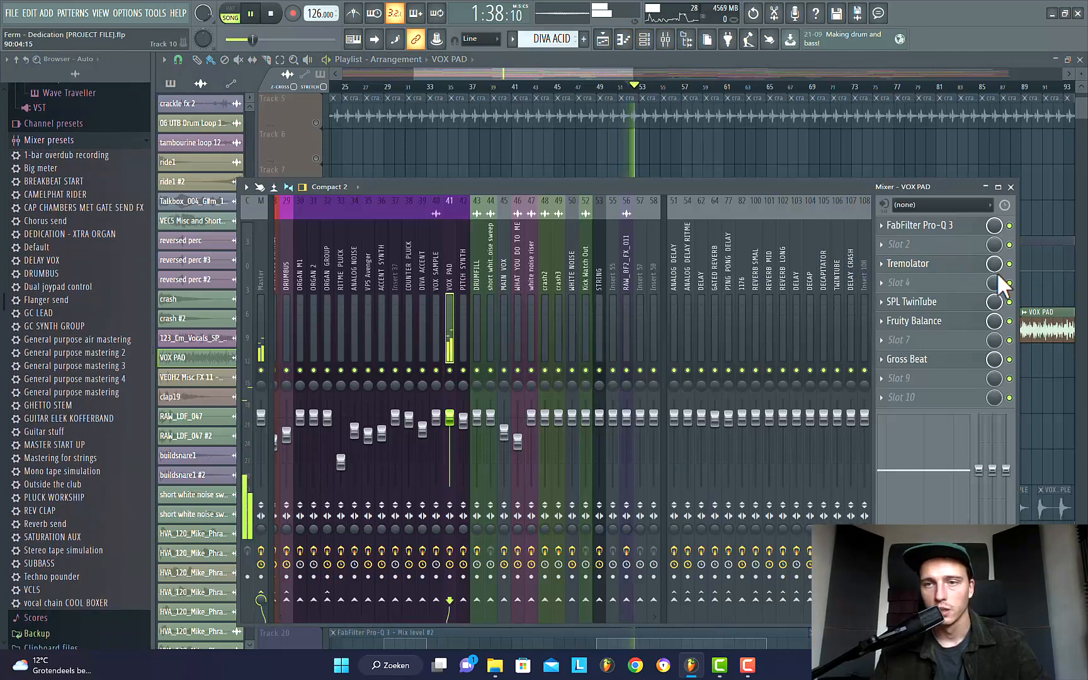
pyautogui.click(939, 269)
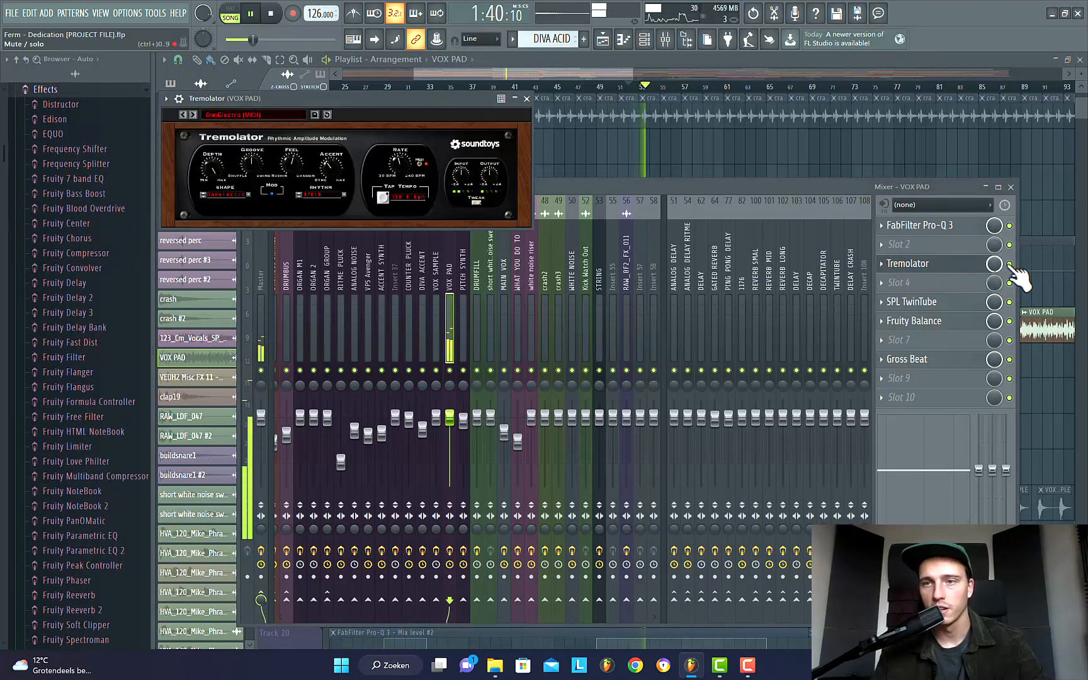
pyautogui.click(1011, 265)
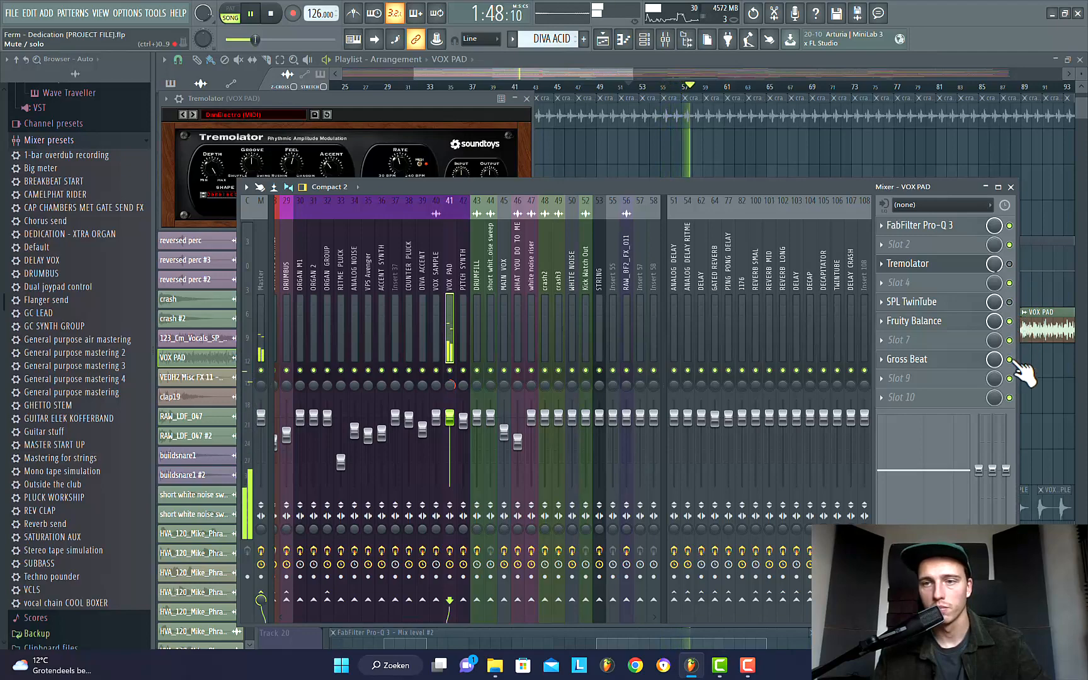
# Step: Inspect Gross Beat, Fruity Balance and FabFilter Pro-Q 3 on the VOX PAD mixer track, and close the equalizer
pyautogui.click(959, 364)
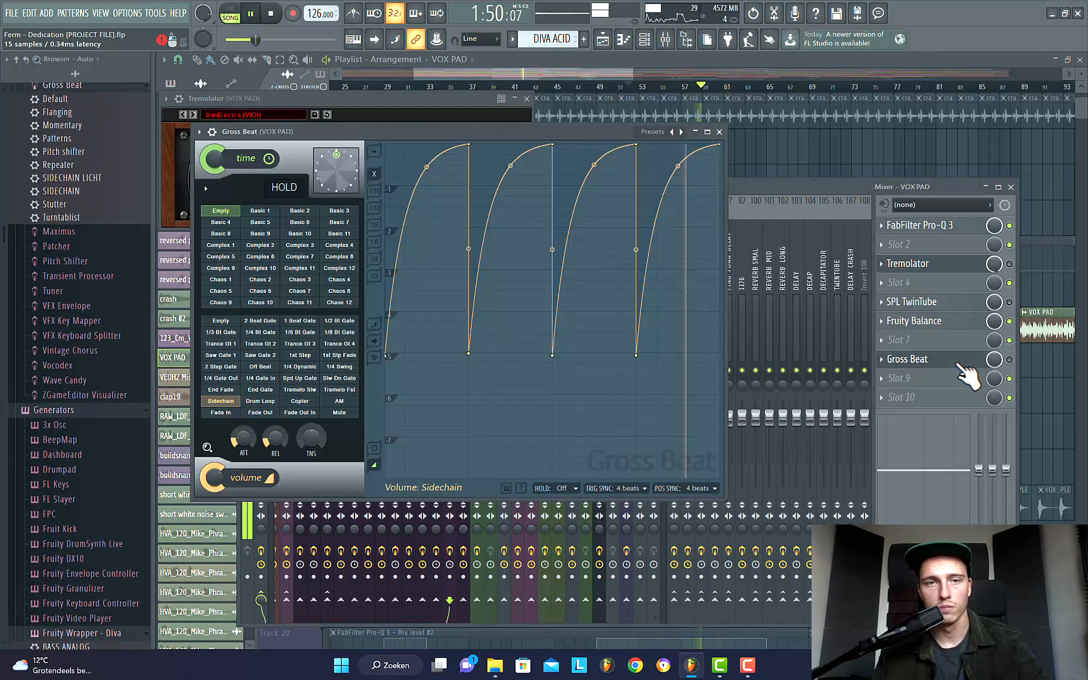
pyautogui.click(962, 326)
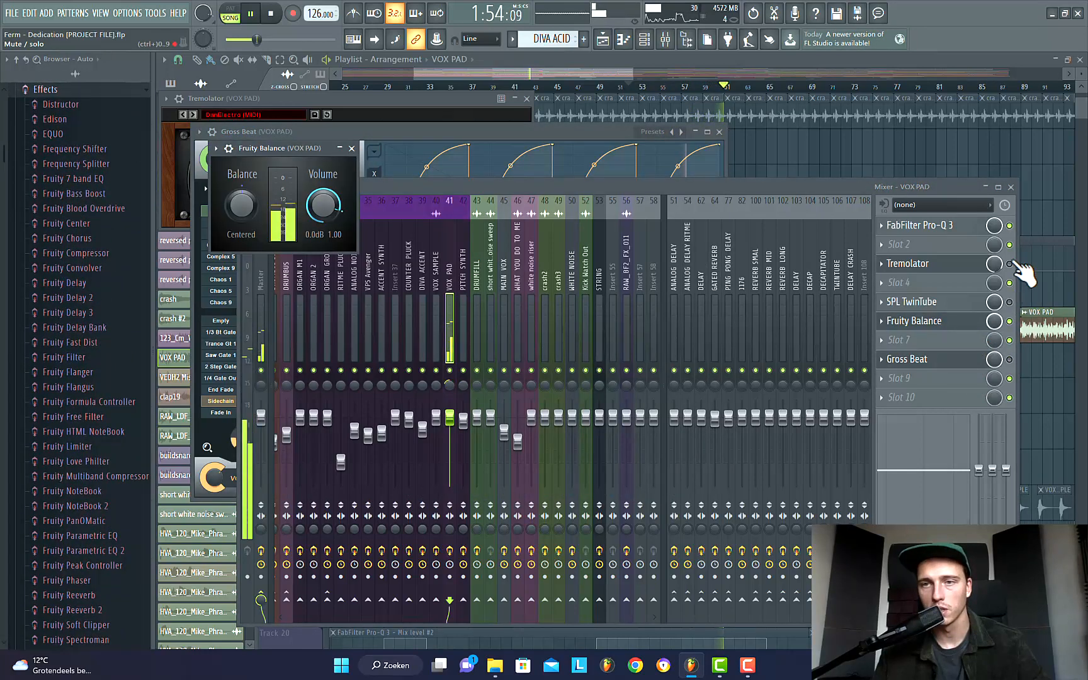
pyautogui.click(951, 232)
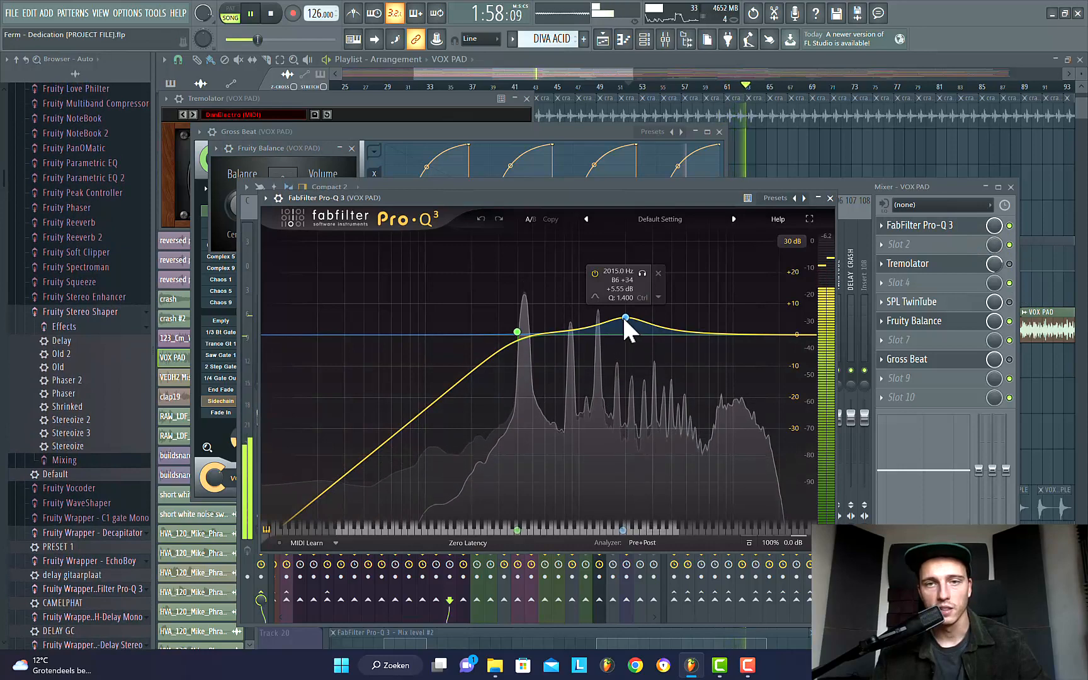
pyautogui.click(830, 198)
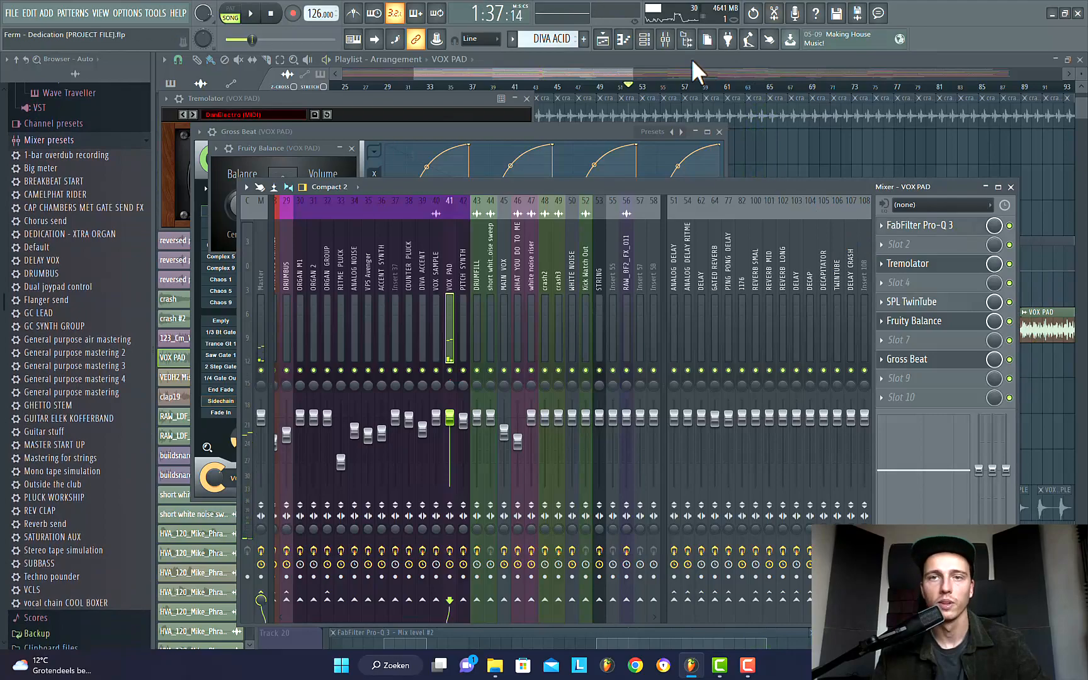
# Step: Return to the Playlist and view the VOX PAD clips and their automation across both breaks
pyautogui.click(693, 61)
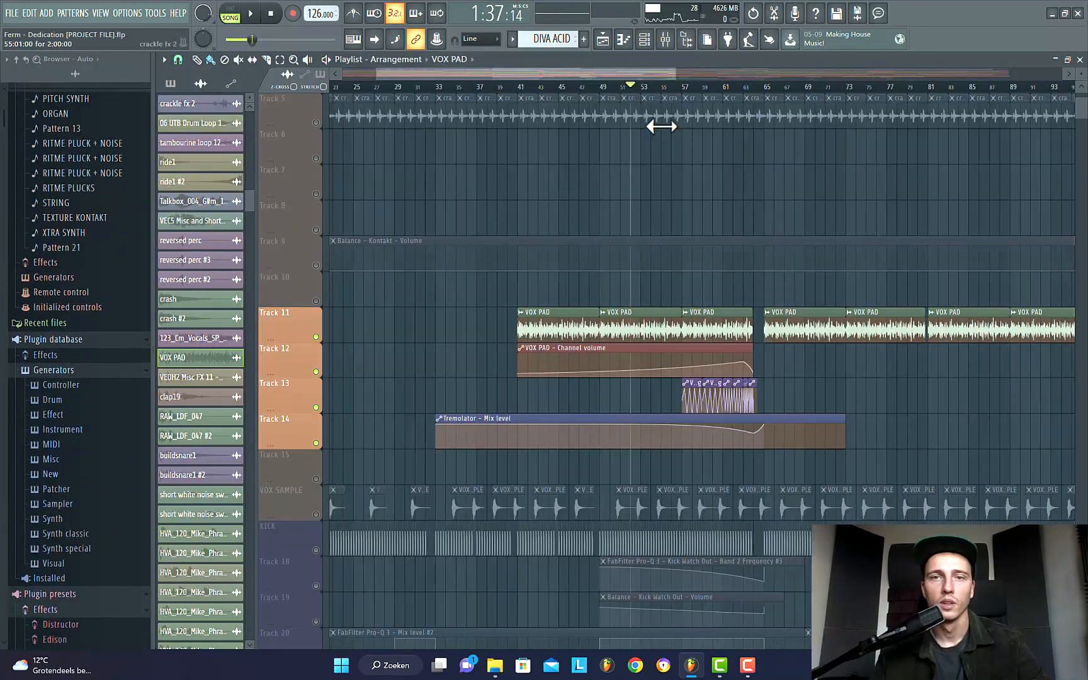
pyautogui.scroll(-5, 661, 125)
pyautogui.scroll(2, 899, 304)
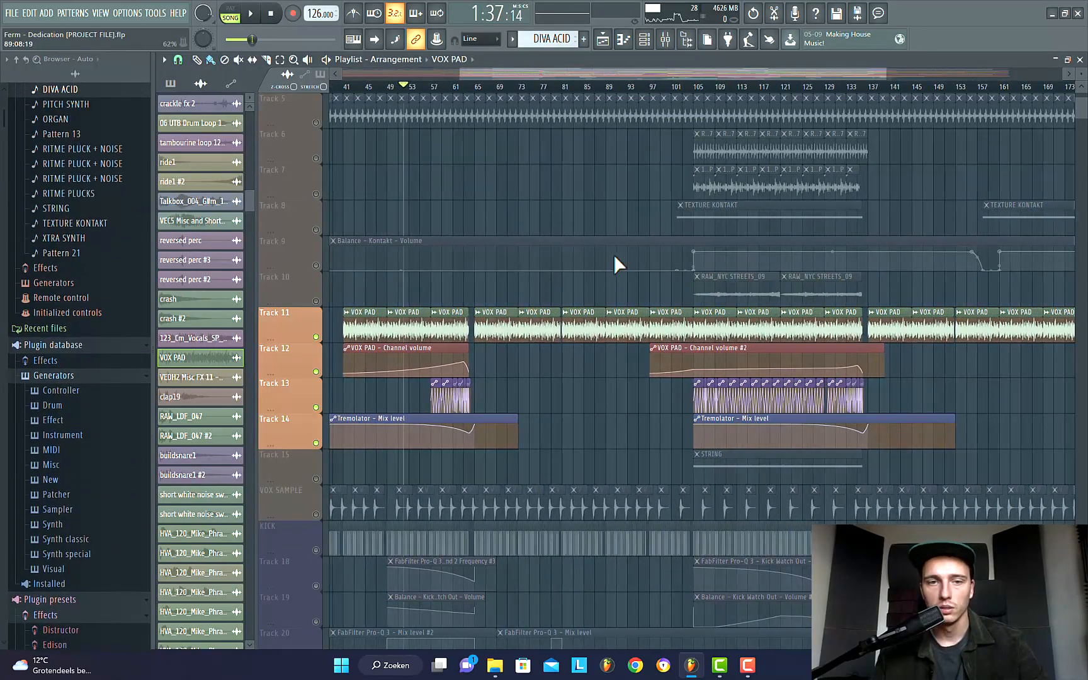
# Step: Unsolo the VOX PAD tracks so all Playlist tracks are active, and view the crackle fx 2 clips on Track 5
pyautogui.scroll(4, 777, 265)
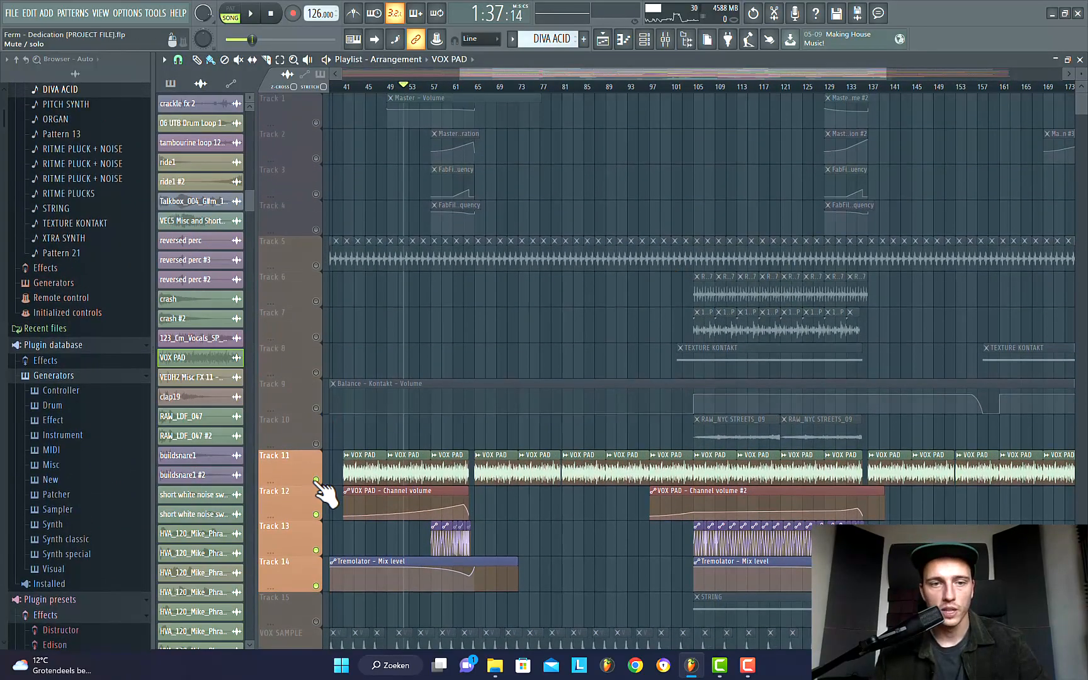
pyautogui.rightClick(316, 480)
pyautogui.rightClick(316, 481)
pyautogui.scroll(2, 370, 261)
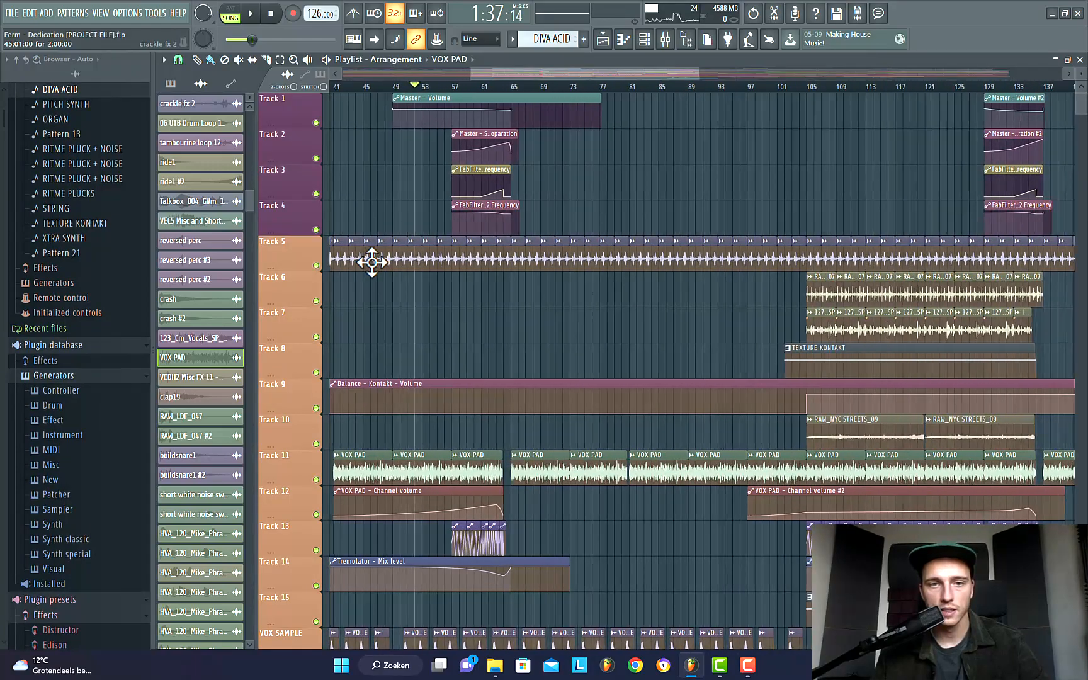
pyautogui.scroll(2, 371, 261)
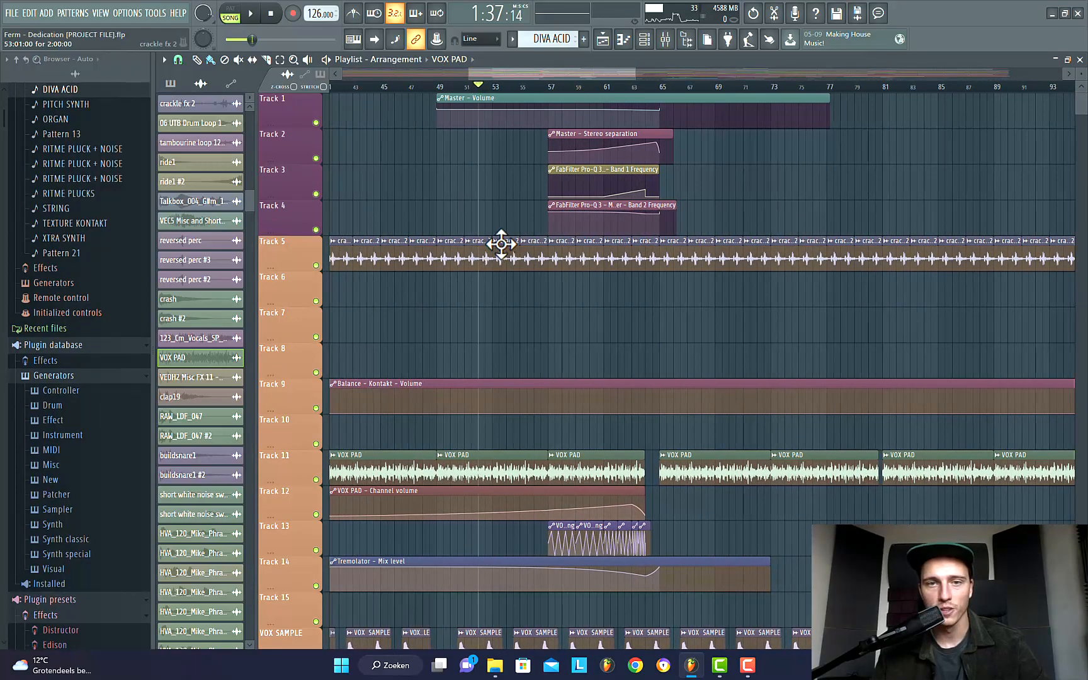
pyautogui.rightClick(501, 244)
pyautogui.click(513, 262)
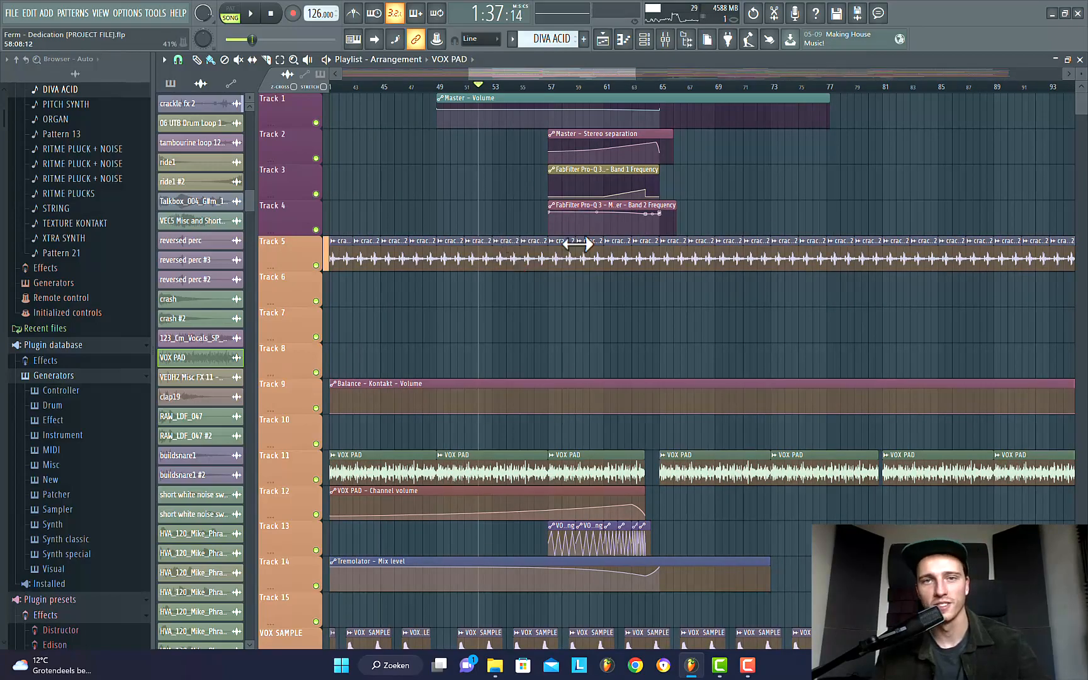
# Step: Examine the texture clips on Tracks 5 to 10 around bar 105, from the arrangement overview down to close range
pyautogui.scroll(-4, 497, 312)
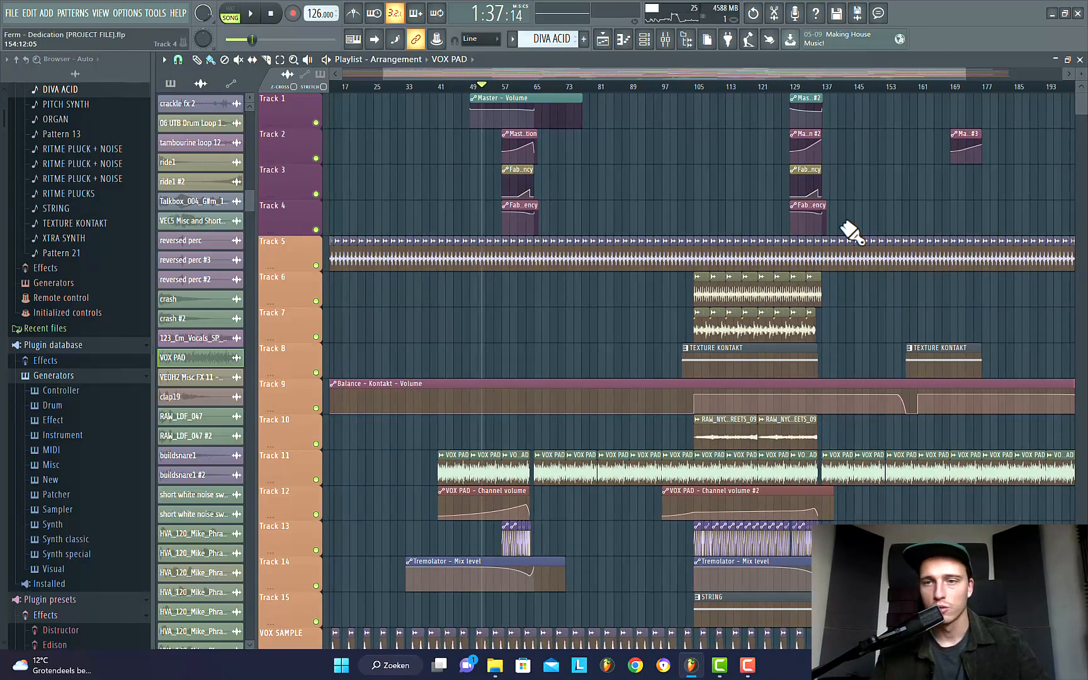
pyautogui.scroll(-2, 573, 309)
pyautogui.scroll(2, 649, 355)
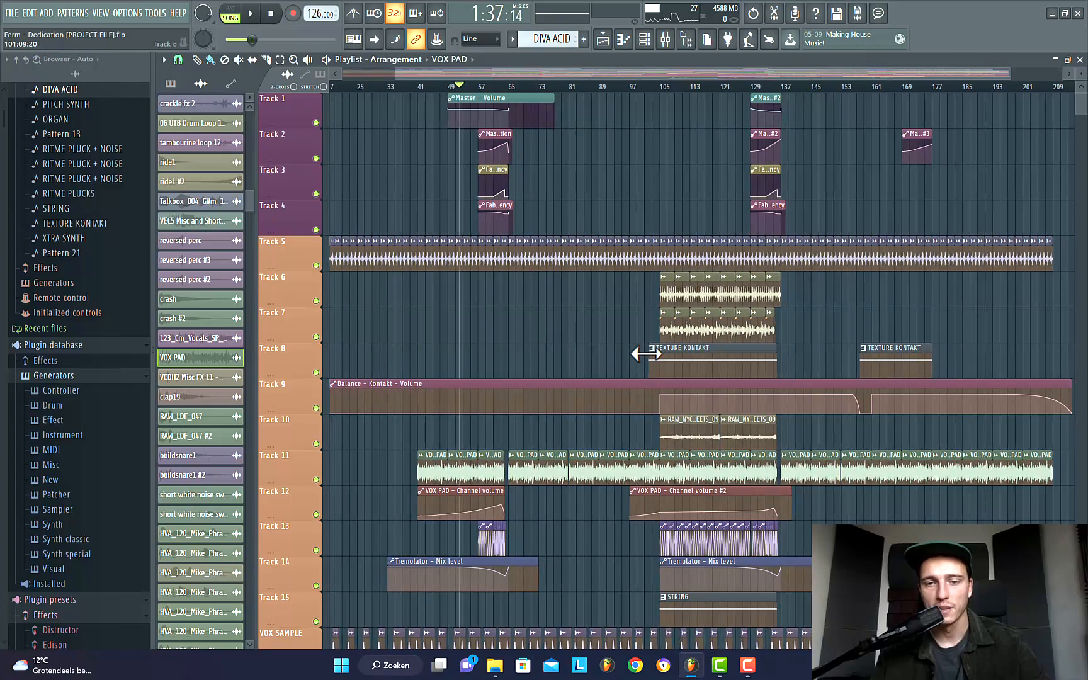
pyautogui.scroll(4, 722, 364)
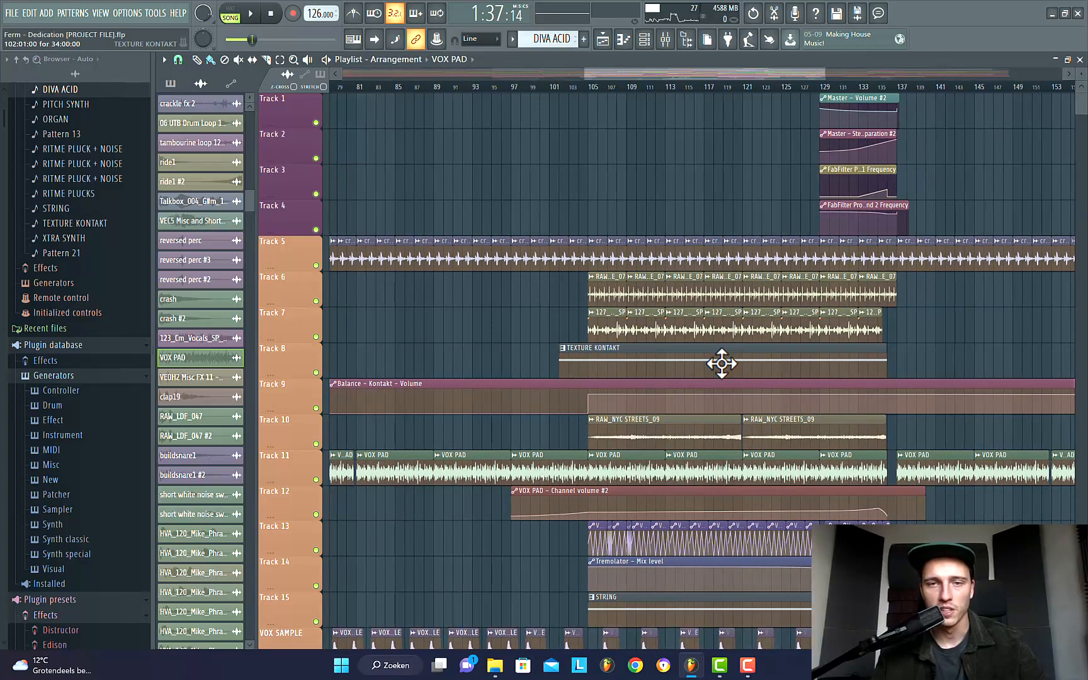
pyautogui.scroll(8, 684, 341)
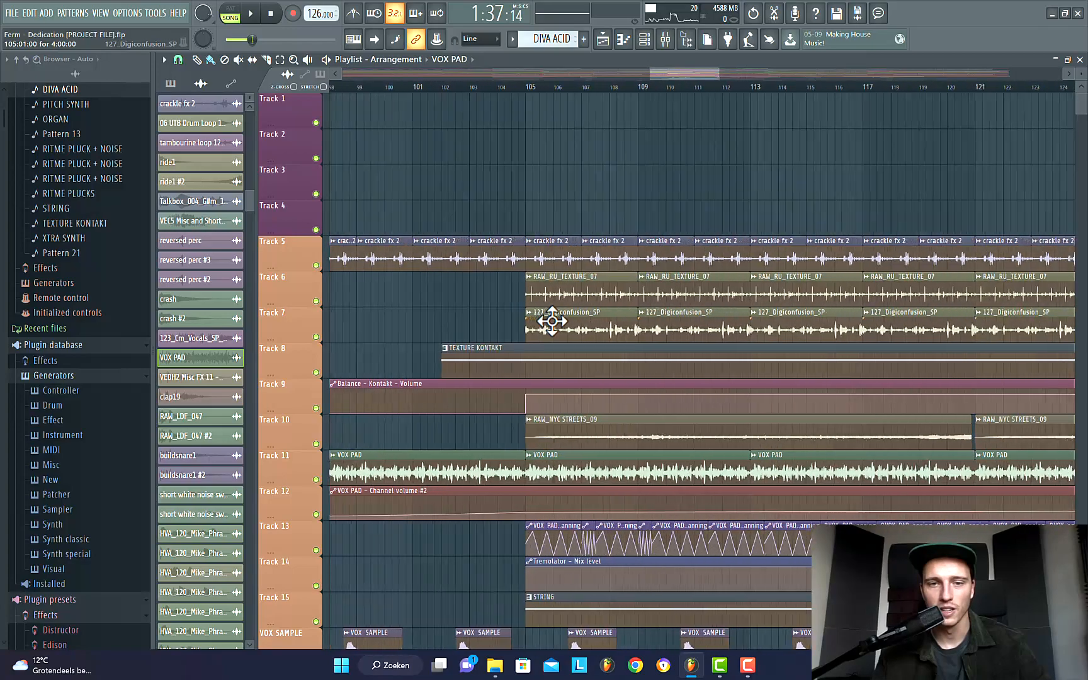
pyautogui.scroll(6, 534, 315)
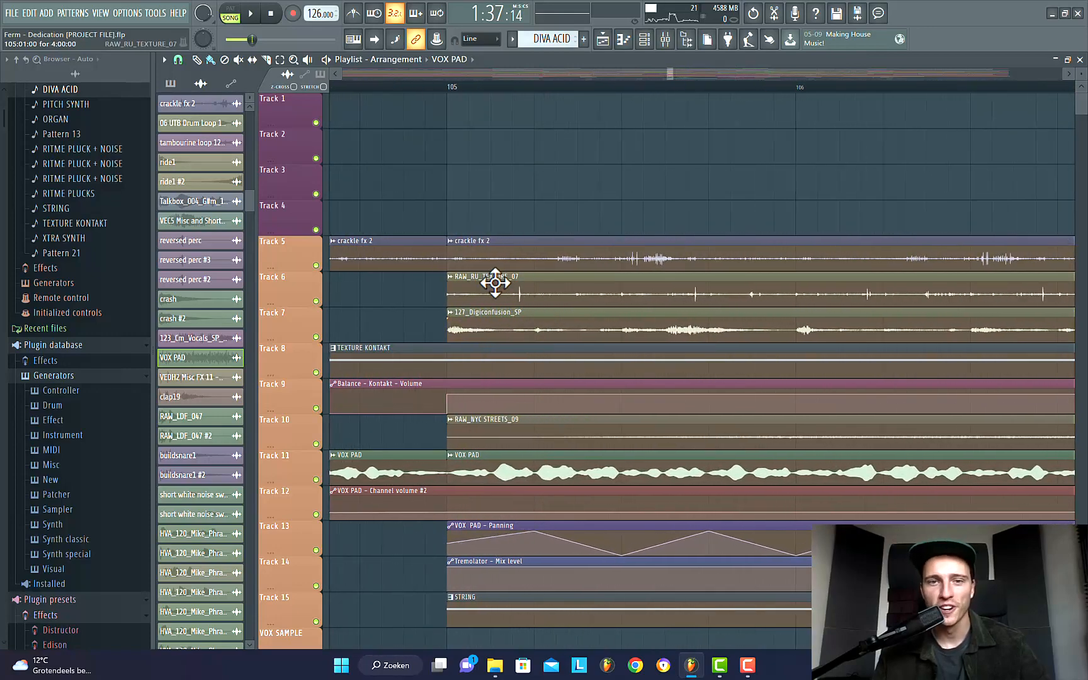
pyautogui.scroll(1, 454, 300)
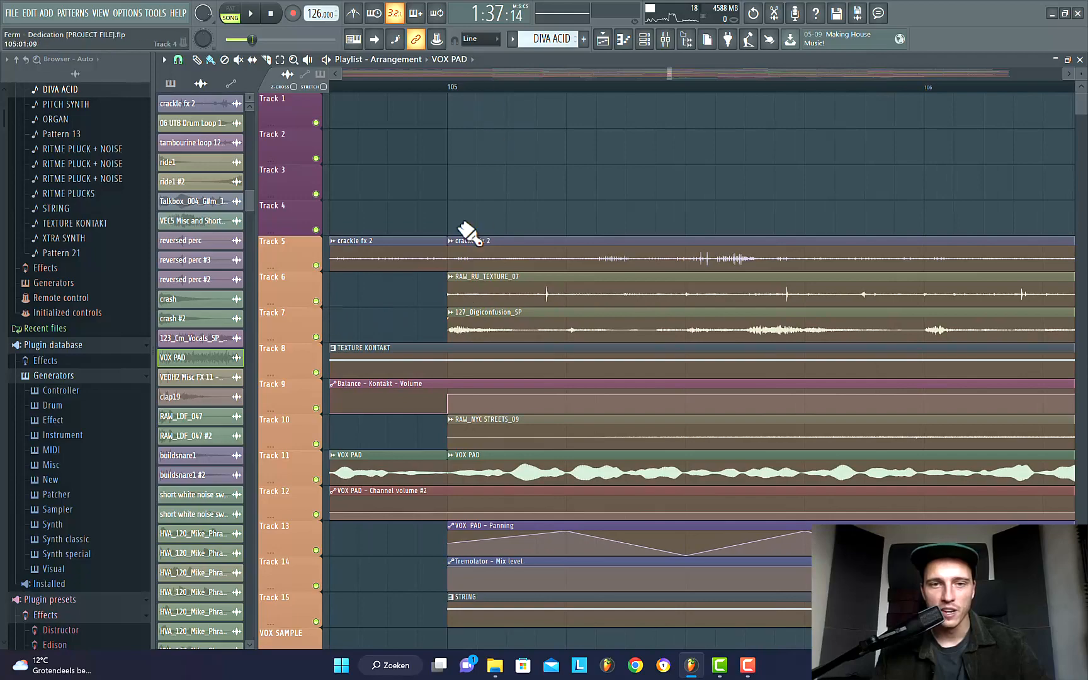
pyautogui.scroll(-8, 483, 337)
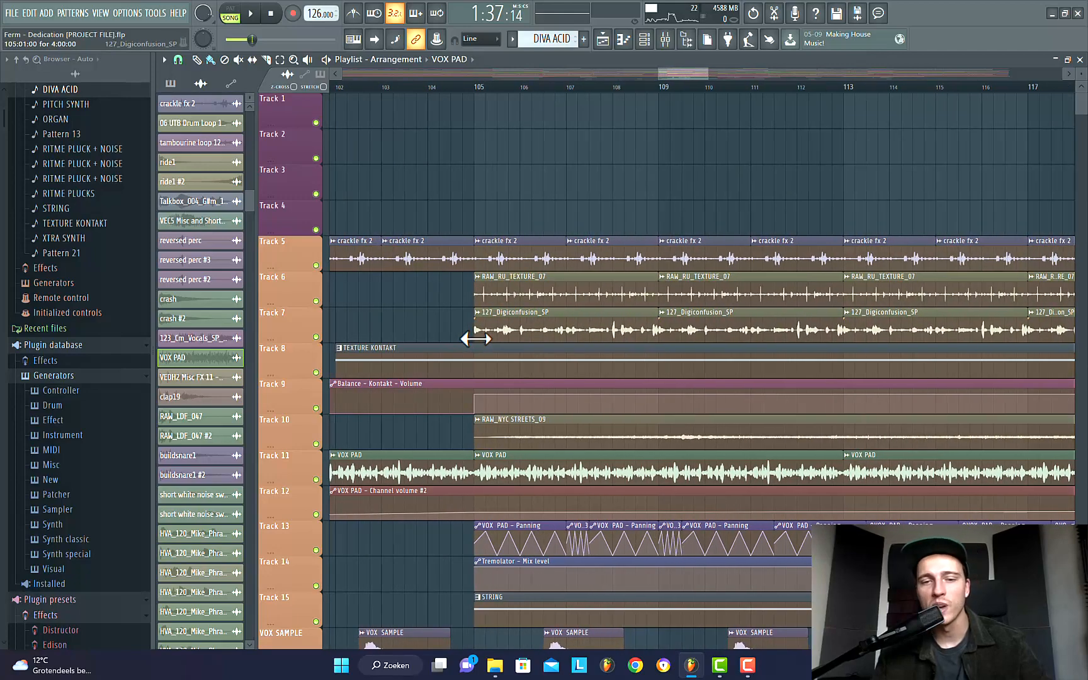
pyautogui.scroll(-3, 475, 339)
pyautogui.scroll(-3, 494, 323)
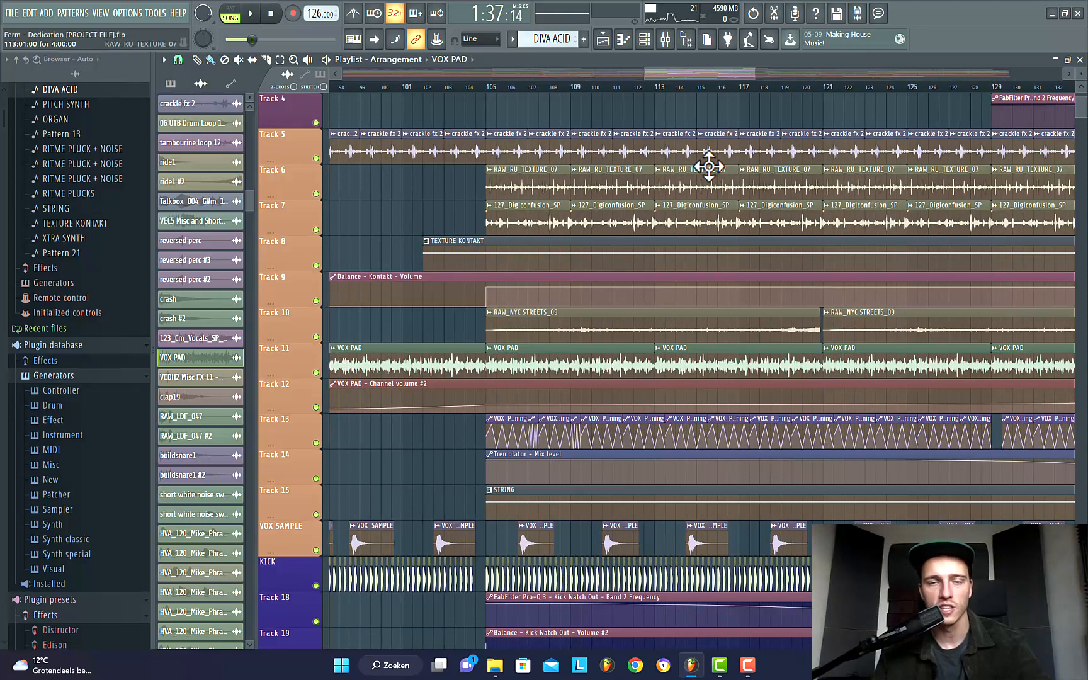
# Step: Play the soloed RAW_RU_TEXTURE_07 on Track 6 from about bar 105, and switch the solo listening to 127_Digiconfusion_SP on Track 7
pyautogui.keyDown('ctrl'); pyautogui.click(316, 193); pyautogui.keyUp('ctrl')
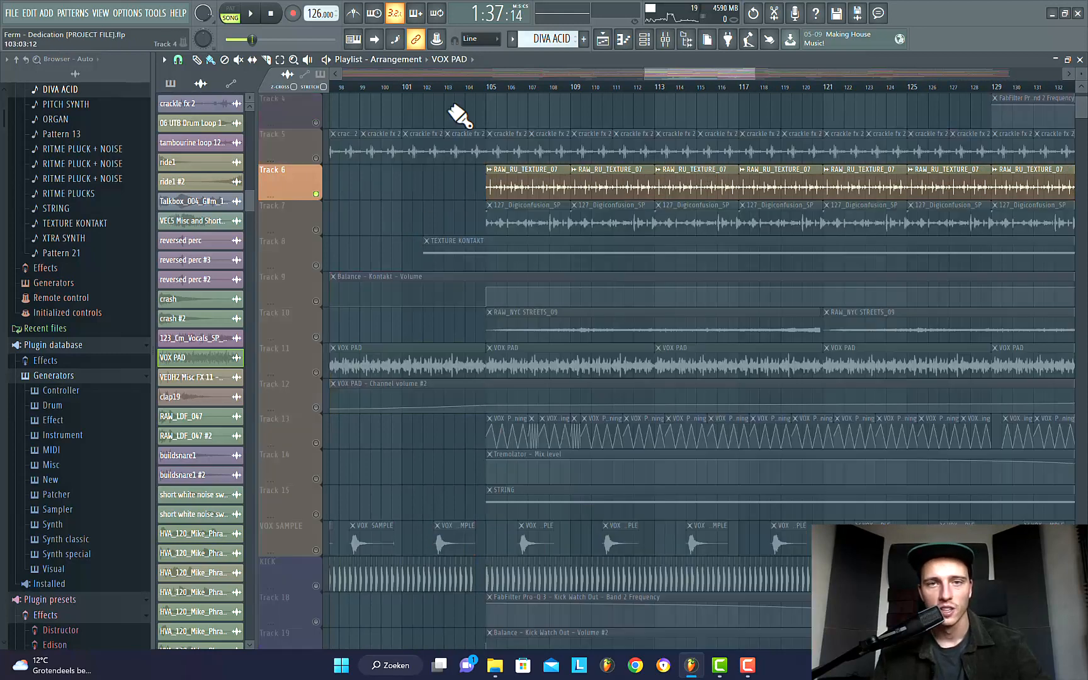
pyautogui.click(498, 87)
pyautogui.press('space')
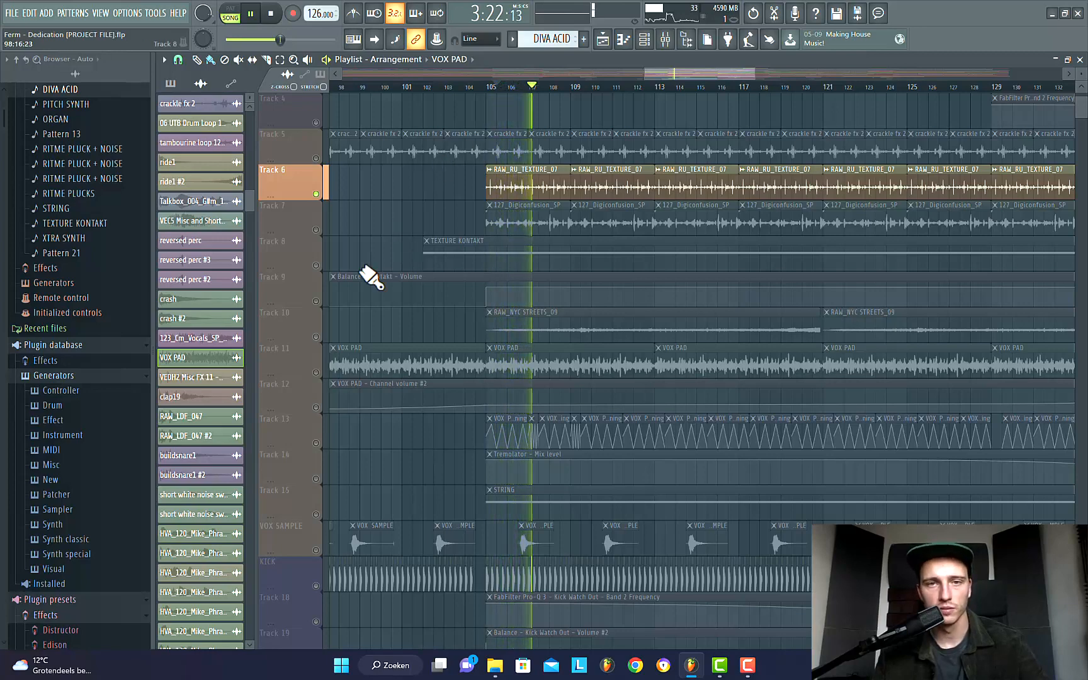
pyautogui.click(316, 229)
pyautogui.click(316, 194)
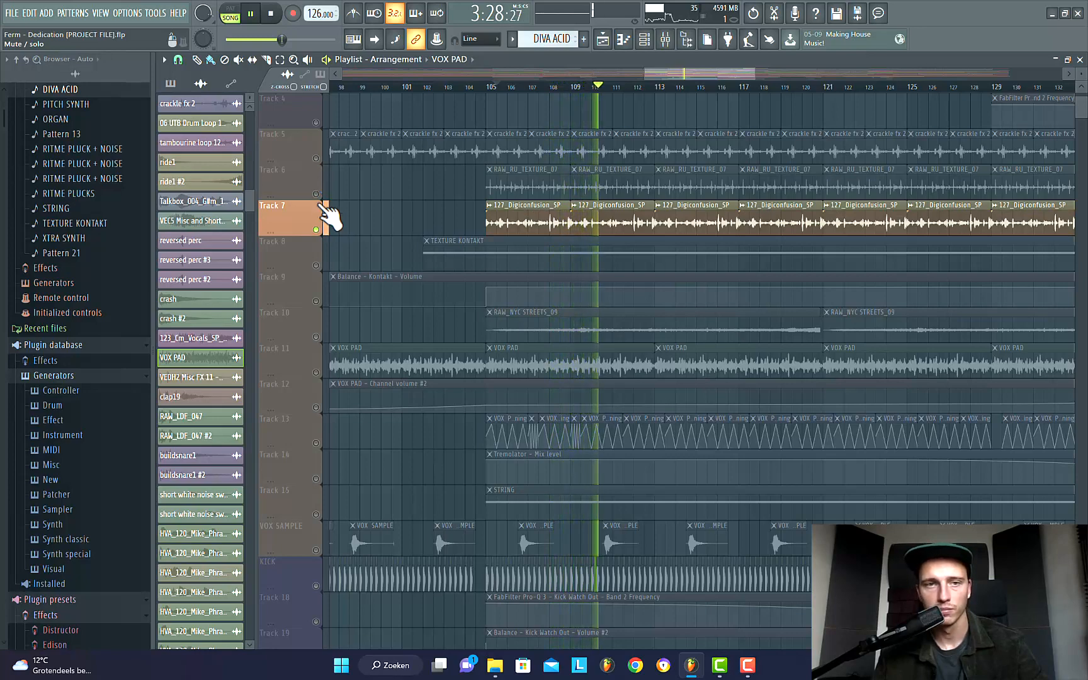
# Step: Play only TEXTURE KONTAKT on Track 8 in the second break, and enable its Balance volume automation on Track 9
pyautogui.click(316, 265)
pyautogui.press('space')
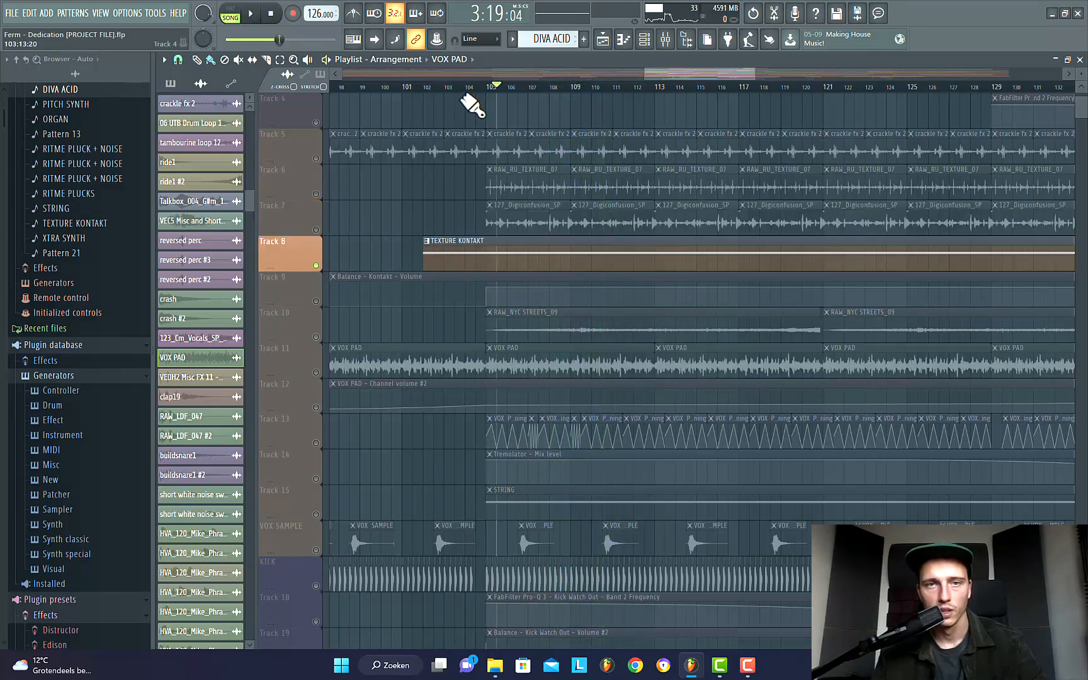
pyautogui.press('space')
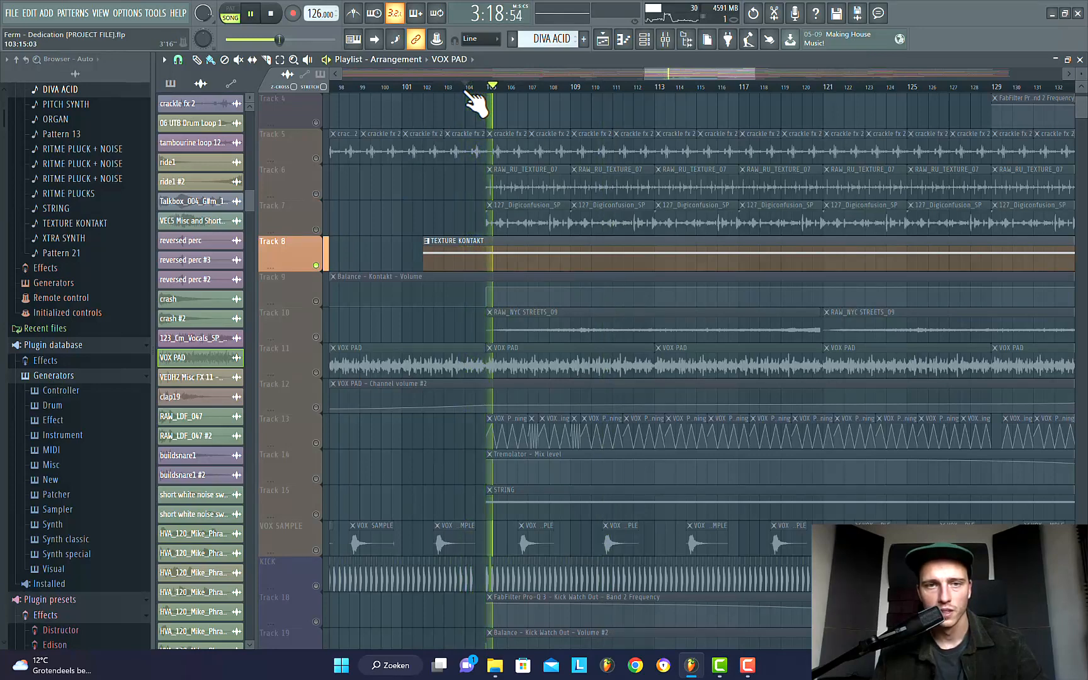
pyautogui.click(316, 301)
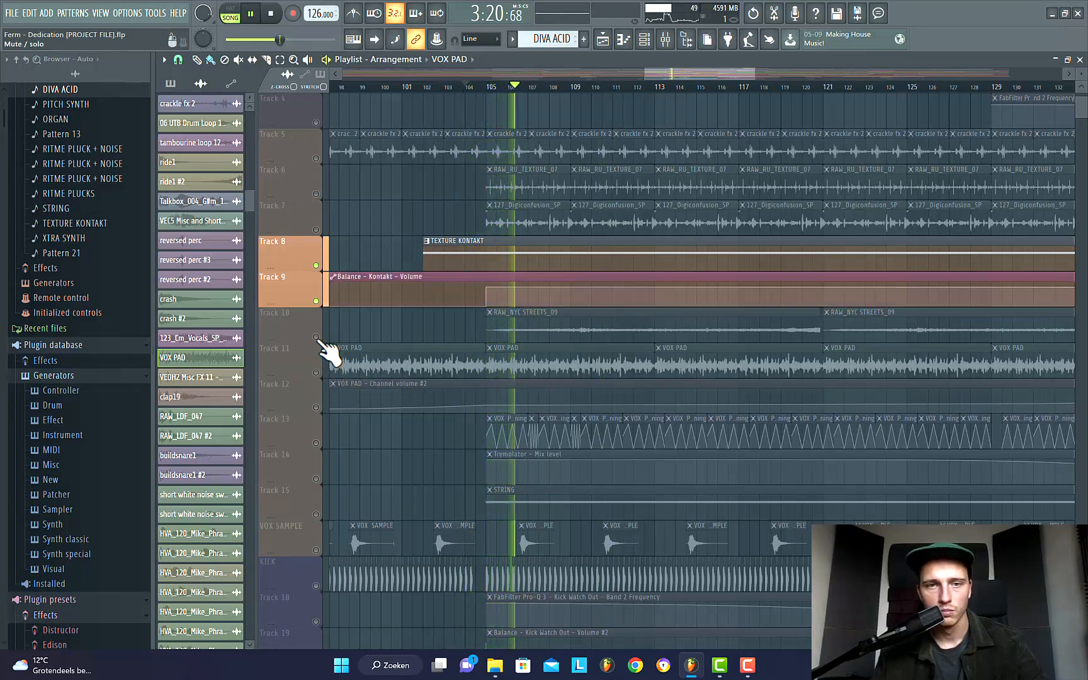
pyautogui.press('space')
pyautogui.press('space')
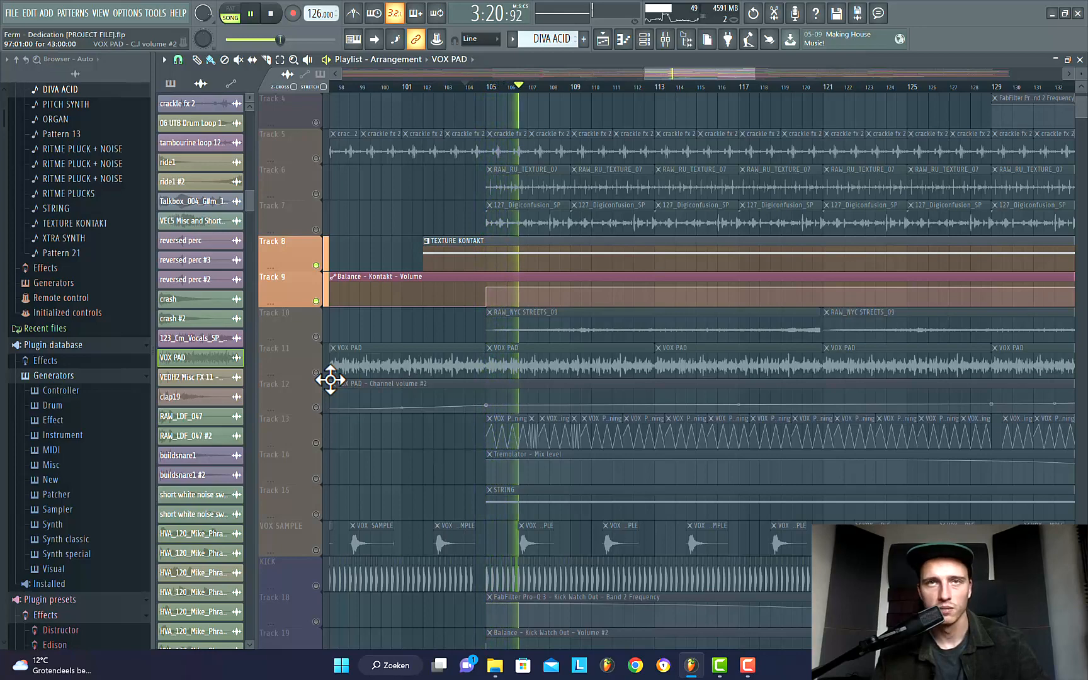
# Step: Bring RAW_NYC STREETS_09 on Track 10 and VOX PAD on Track 11 into the playing texture layers, and stop playback
pyautogui.scroll(-2, 661, 306)
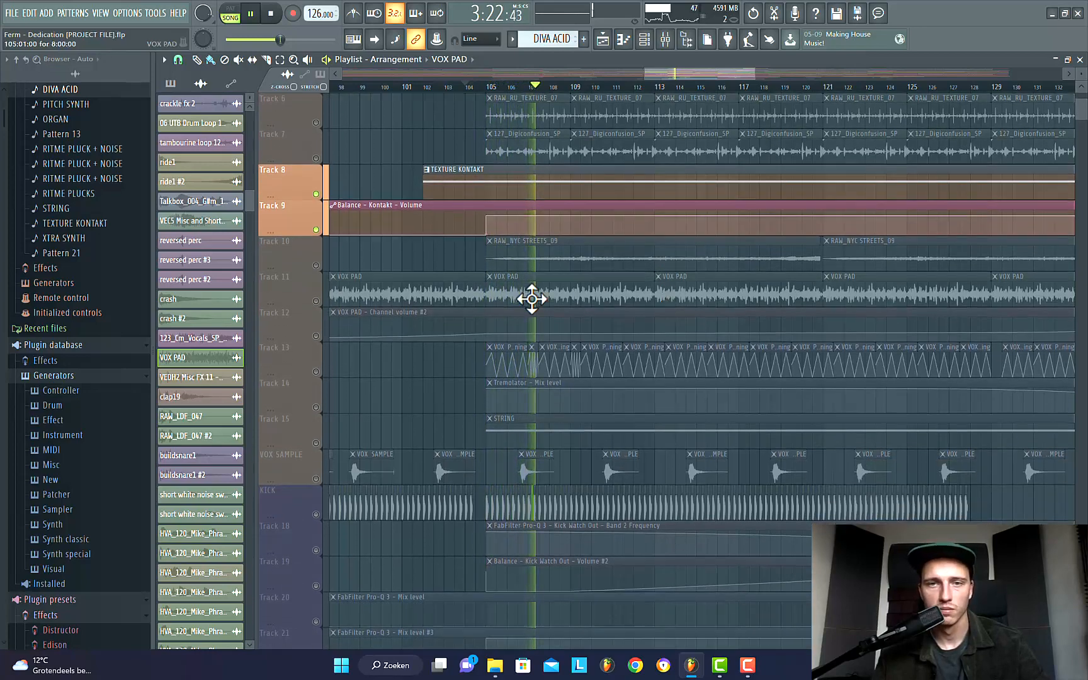
pyautogui.click(316, 266)
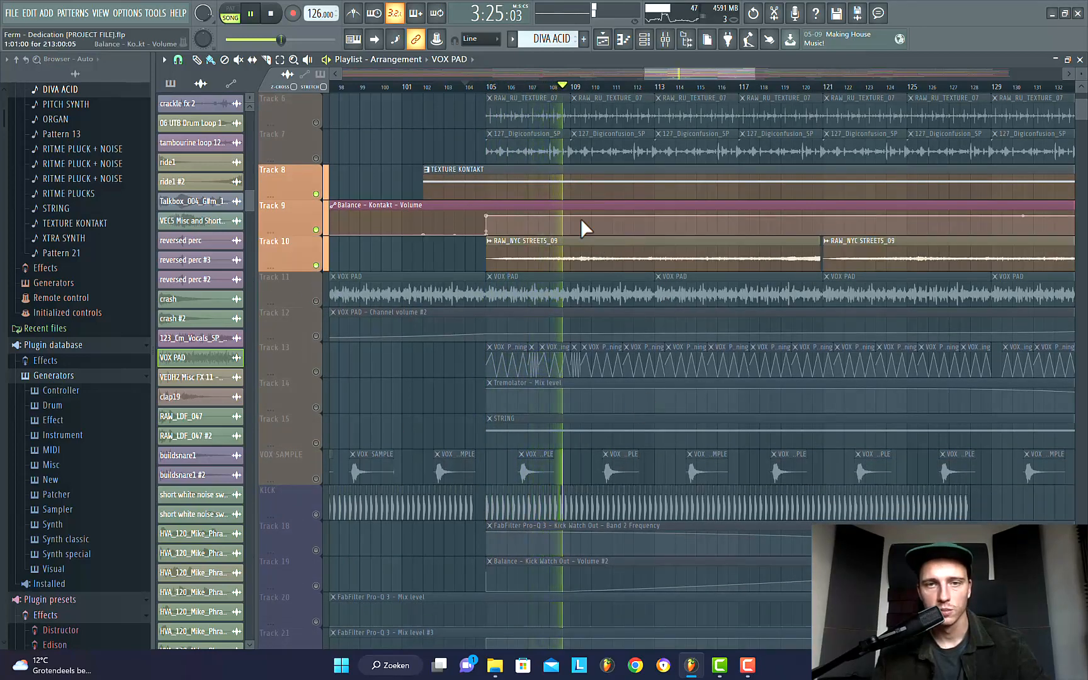
pyautogui.click(316, 301)
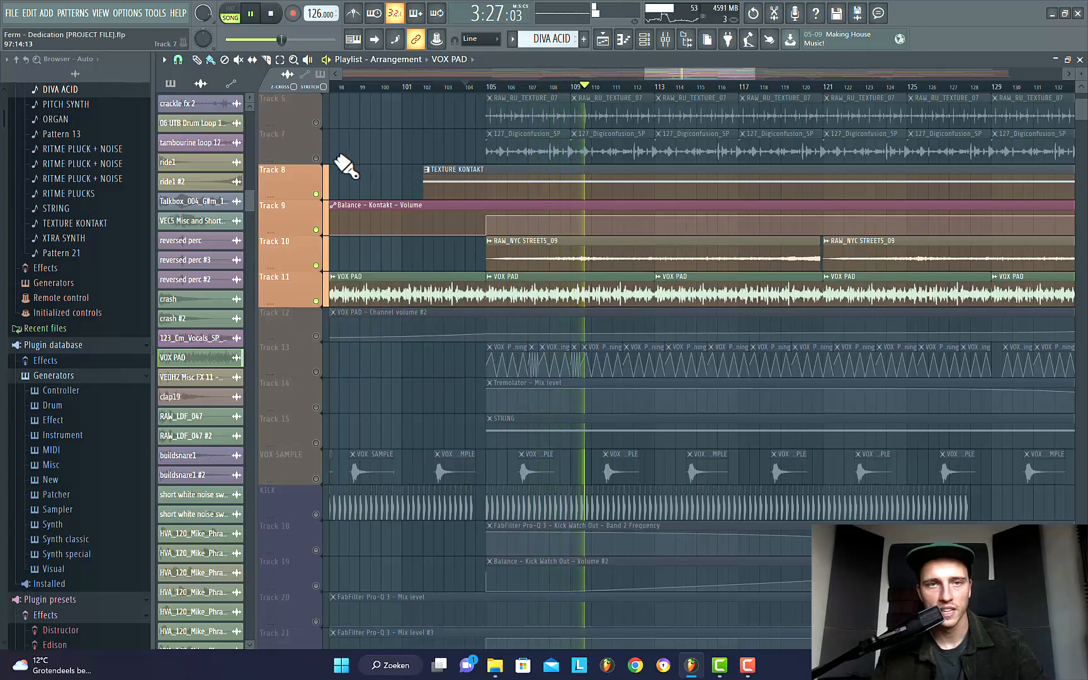
pyautogui.click(316, 158)
pyautogui.scroll(-2, 441, 389)
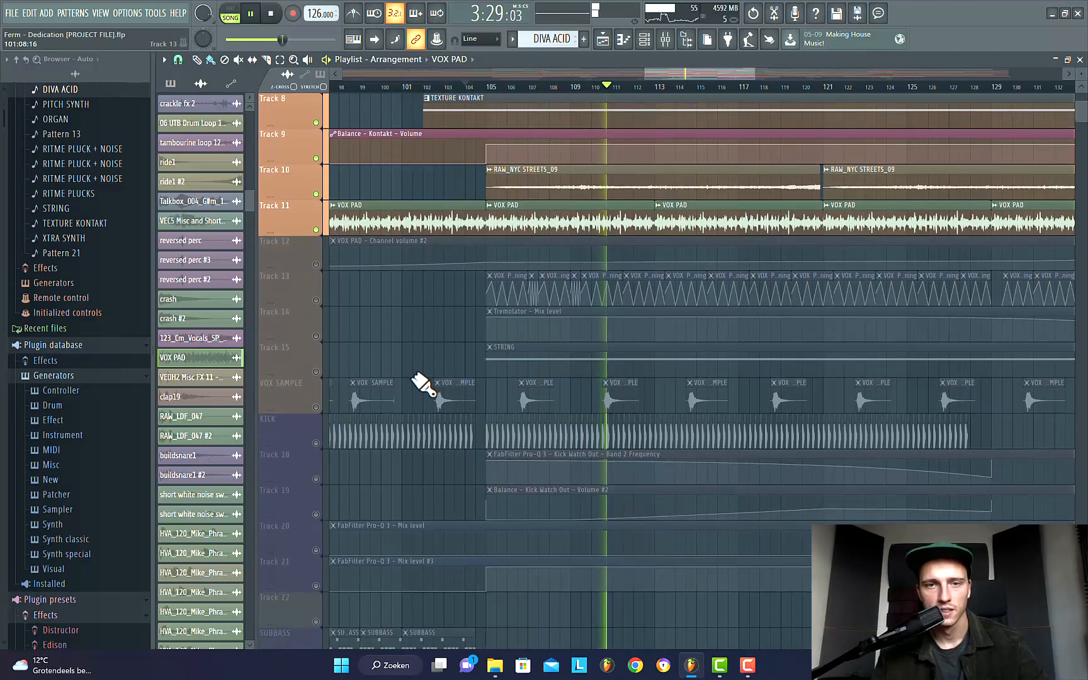
pyautogui.press('space')
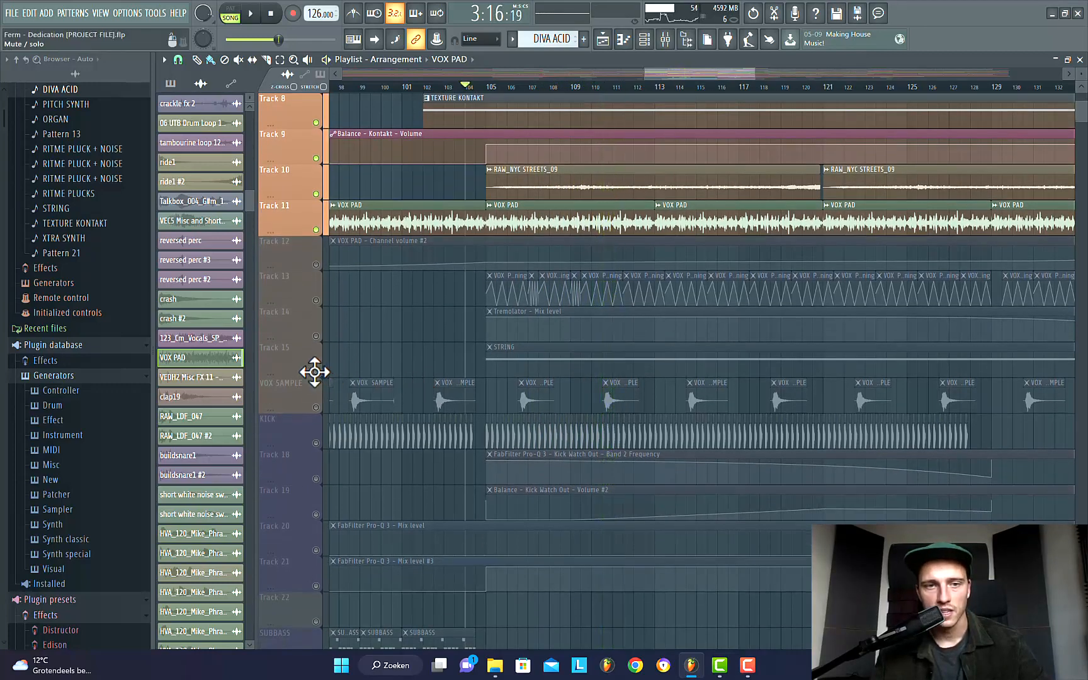
# Step: Solo the STRING pattern on Track 15, play it from the start of the second break and stop playback
pyautogui.click(314, 371)
pyautogui.press('space')
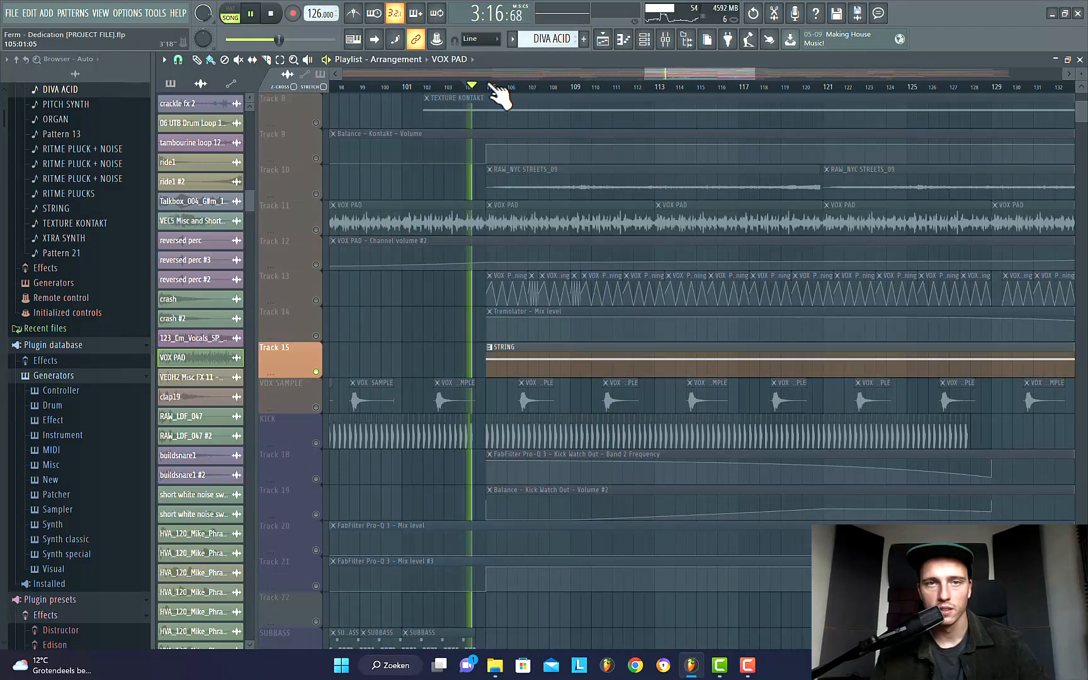
pyautogui.scroll(-5, 619, 308)
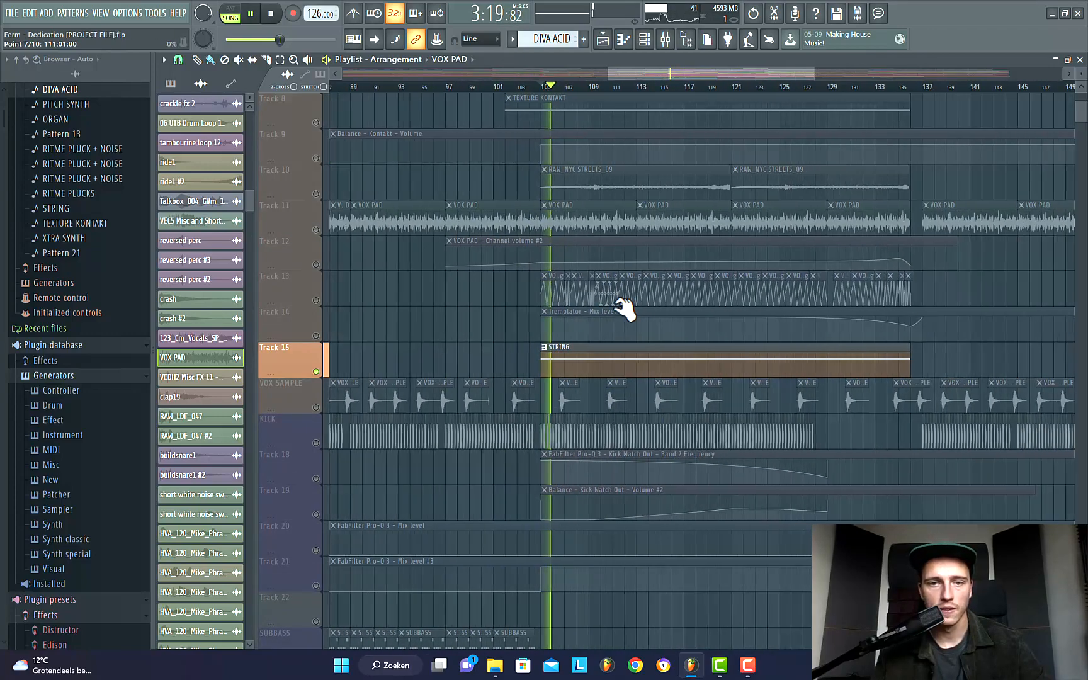
pyautogui.scroll(2, 825, 373)
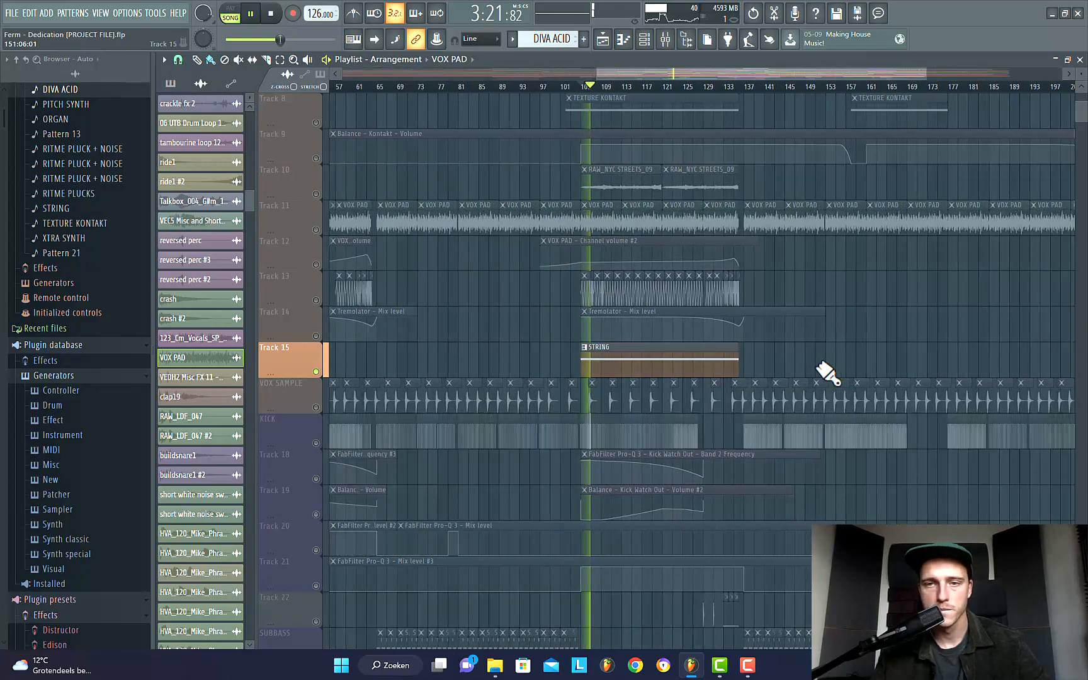
pyautogui.press('space')
# Step: Unsolo all Playlist tracks and play the full second break from about bar 105
pyautogui.scroll(1, 303, 414)
pyautogui.keyDown('ctrl'); pyautogui.click(316, 408); pyautogui.keyUp('ctrl')
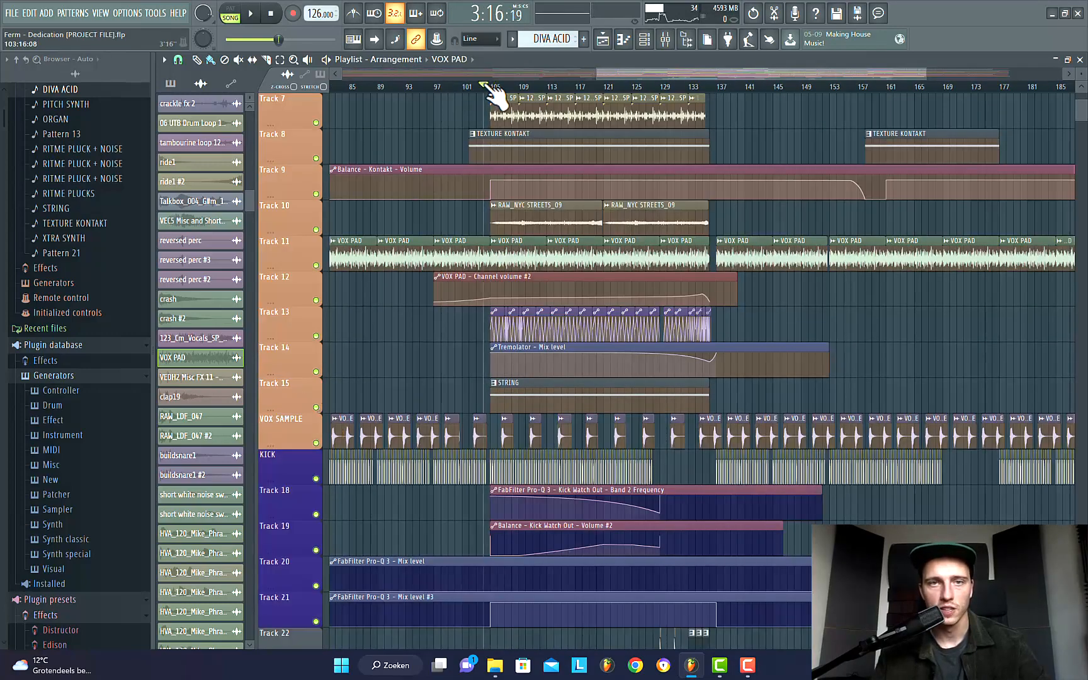
pyautogui.press('space')
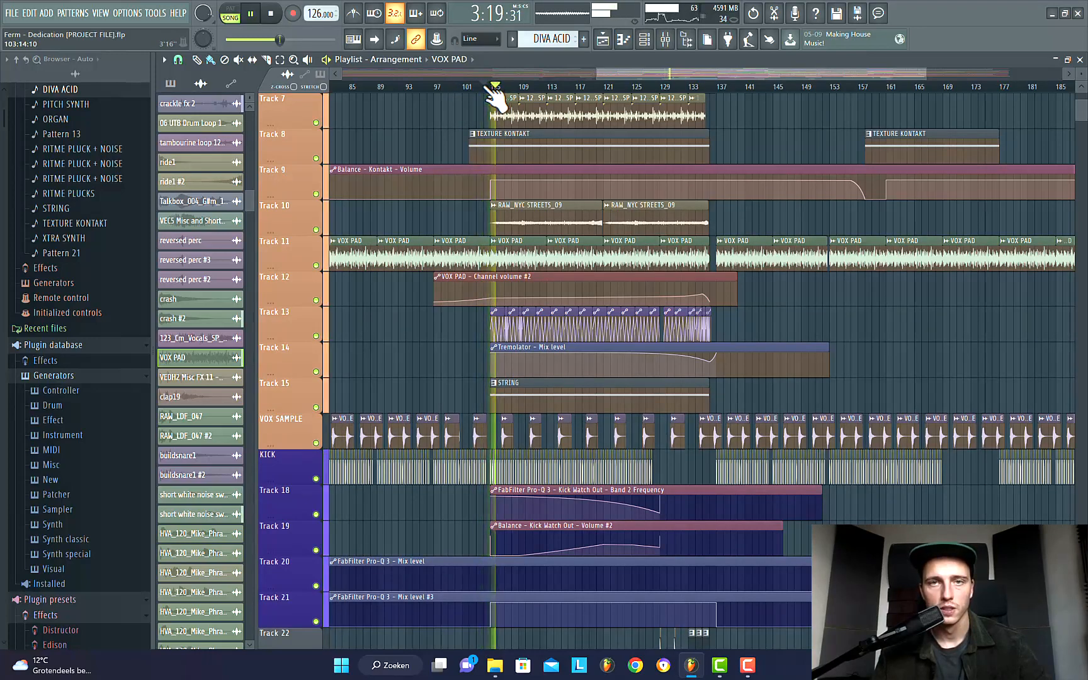
pyautogui.scroll(6, 734, 284)
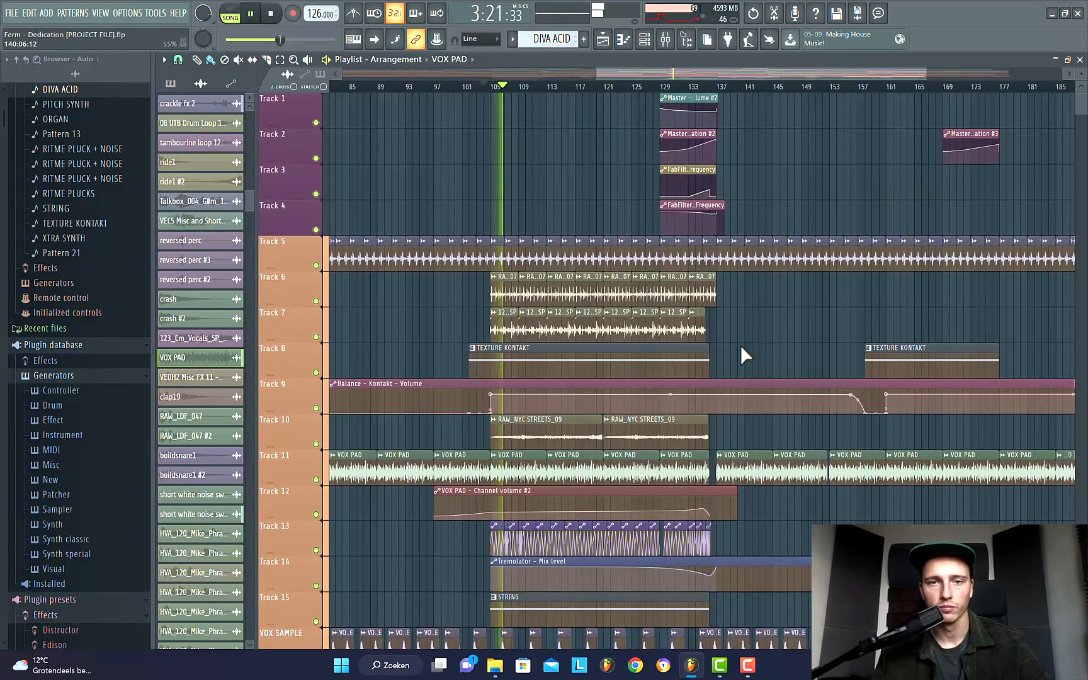
# Step: Find the FILLS BREAK tracks in the Playlist, view the RAW_VDF_042 fill near bar 106 up close and stop playback
pyautogui.scroll(-11, 737, 351)
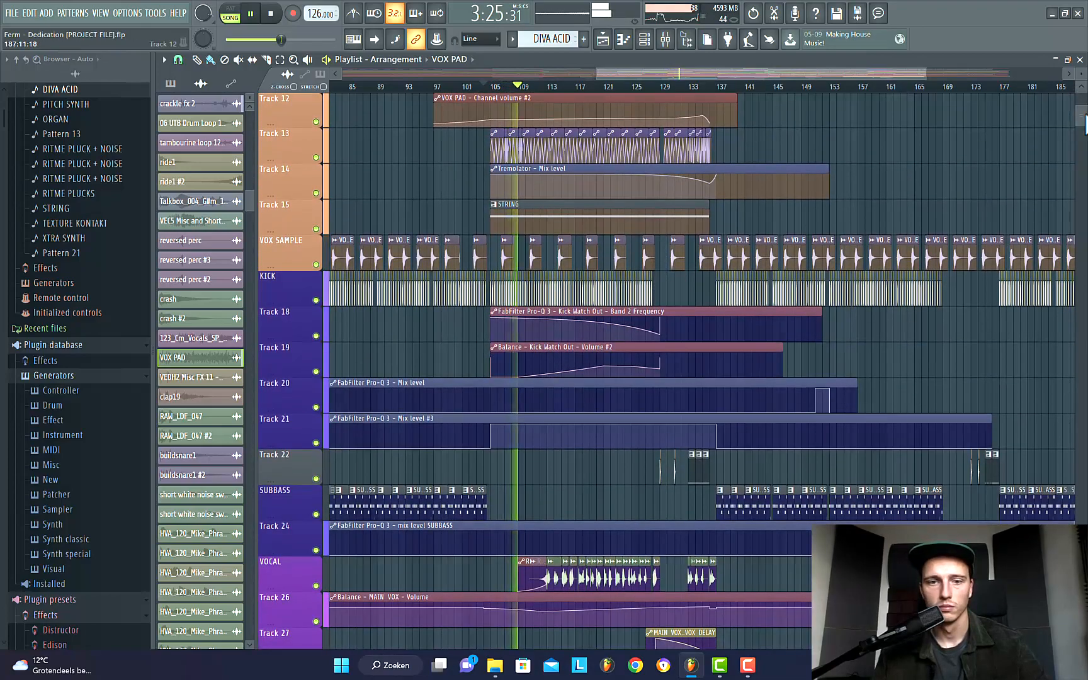
pyautogui.scroll(-20, 693, 371)
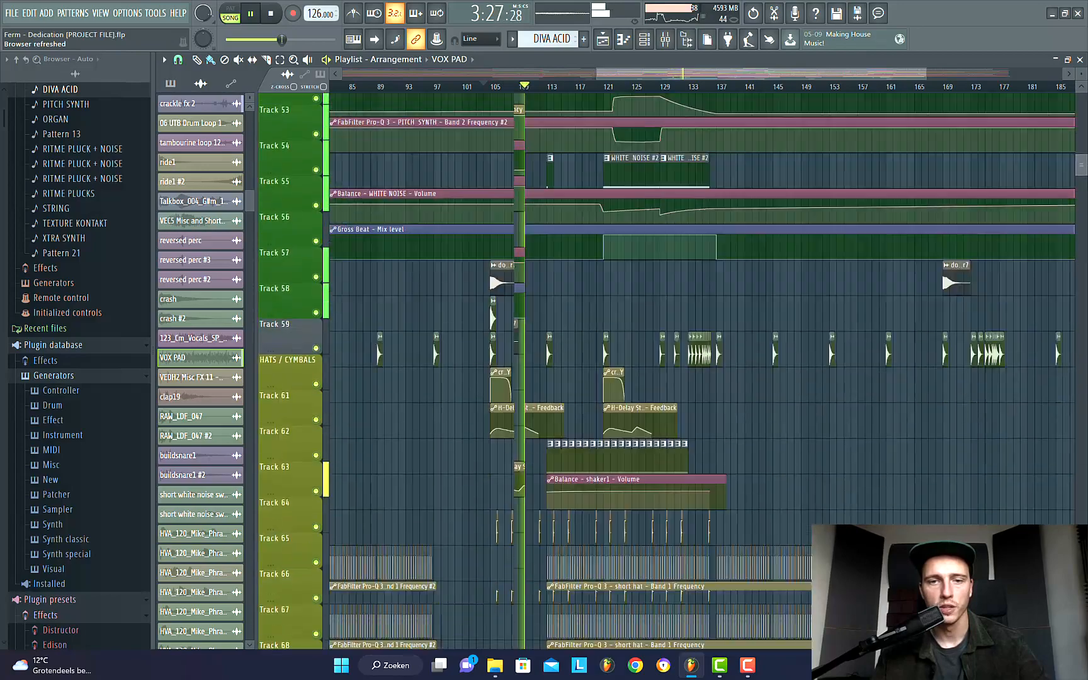
pyautogui.moveTo(1080, 165); pyautogui.dragTo(1082, 220)
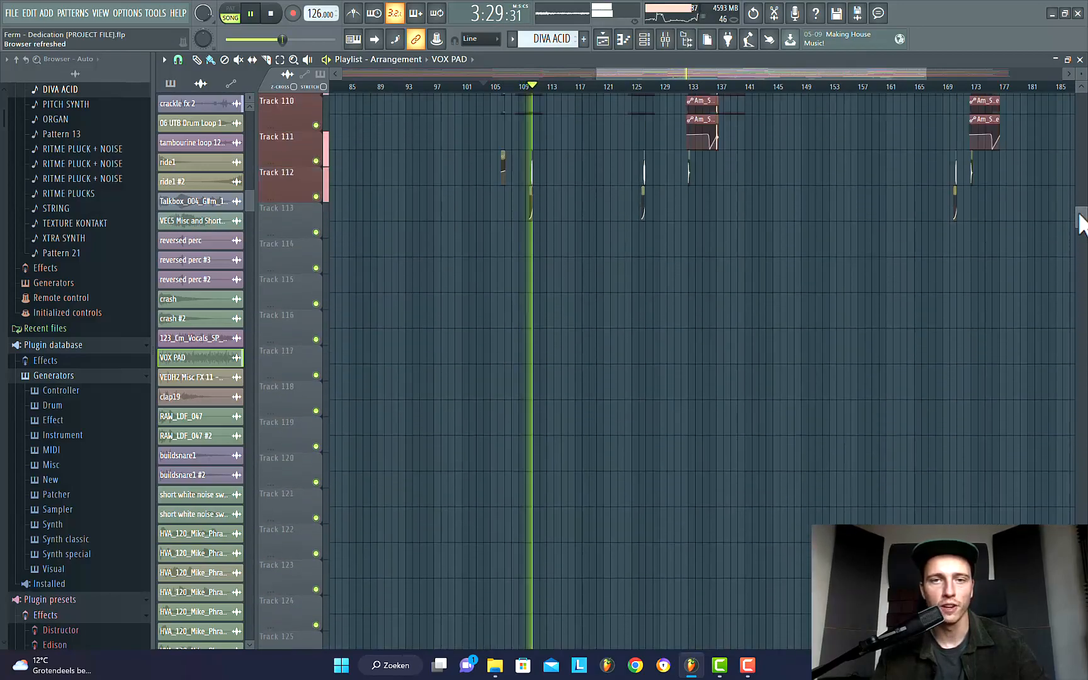
pyautogui.scroll(7, 627, 235)
pyautogui.keyDown('ctrl'); pyautogui.scroll(10, 627, 235); pyautogui.keyUp('ctrl')
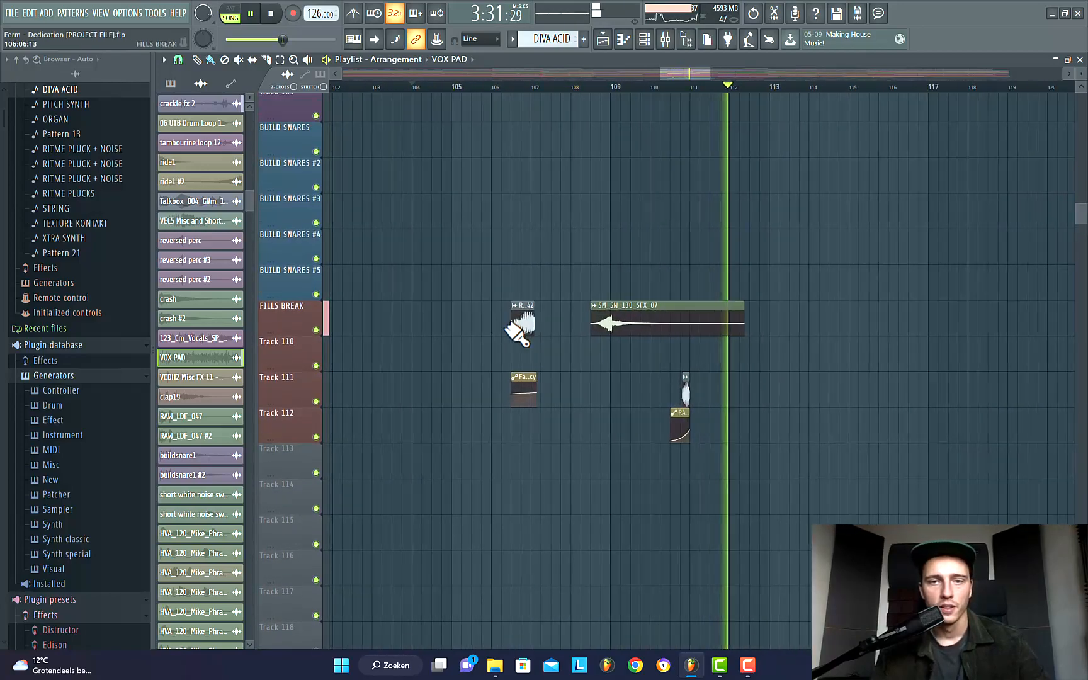
pyautogui.keyDown('ctrl'); pyautogui.scroll(5, 518, 330); pyautogui.keyUp('ctrl')
pyautogui.press('space')
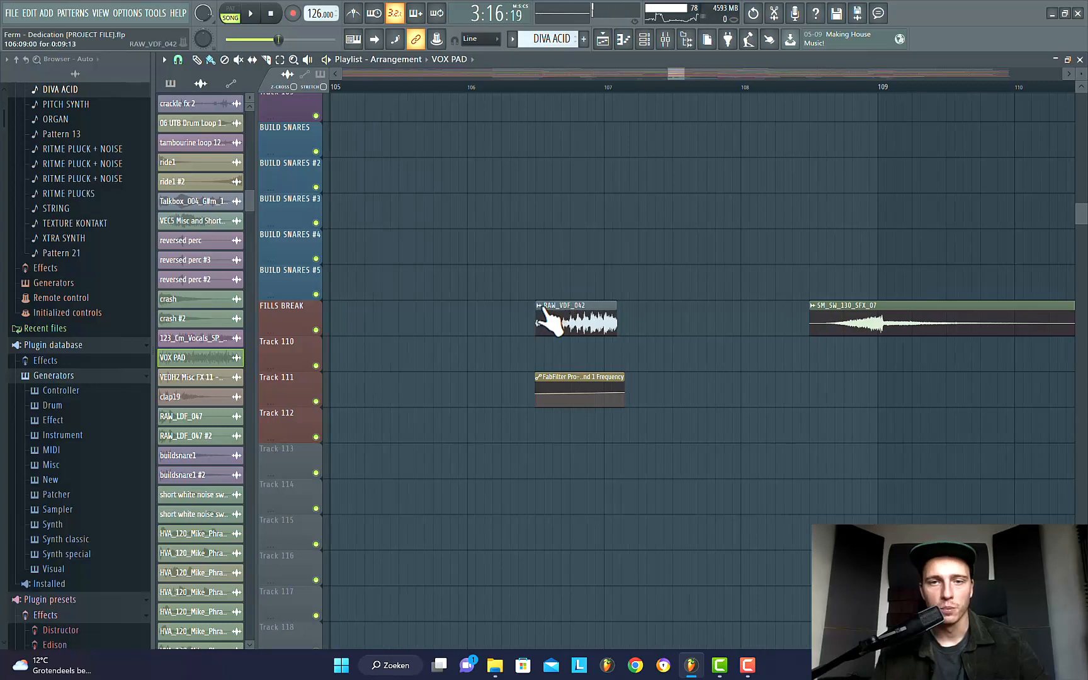
# Step: Examine the RAW_VDF_042 and SM_SW_130_SFX_07 fills and their neighbouring automation on the FILLS BREAK tracks, around bars 106 to 112
pyautogui.rightClick(546, 323)
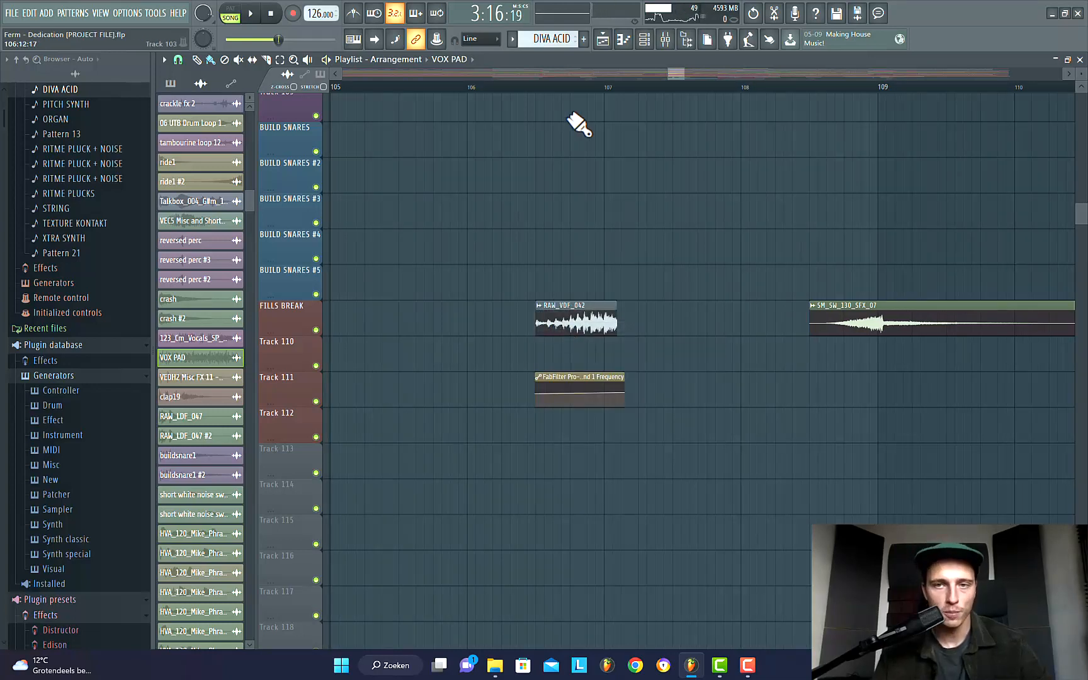
pyautogui.keyDown('ctrl'); pyautogui.scroll(-5, 598, 207); pyautogui.keyUp('ctrl')
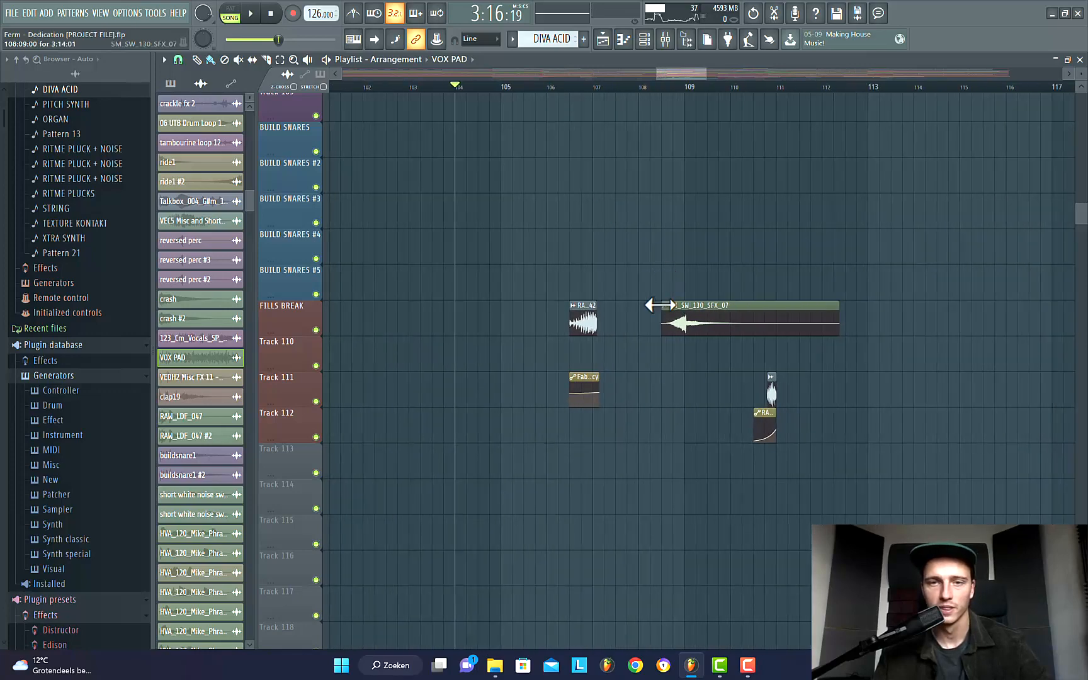
pyautogui.rightClick(662, 310)
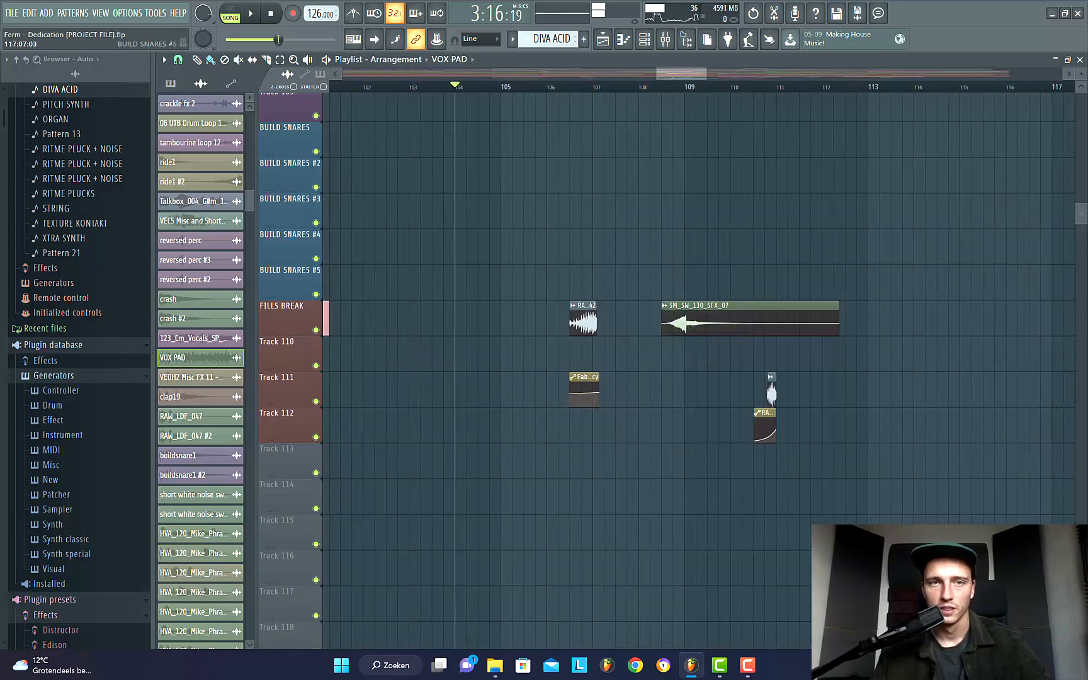
pyautogui.keyDown('ctrl'); pyautogui.scroll(-8, 724, 281); pyautogui.keyUp('ctrl')
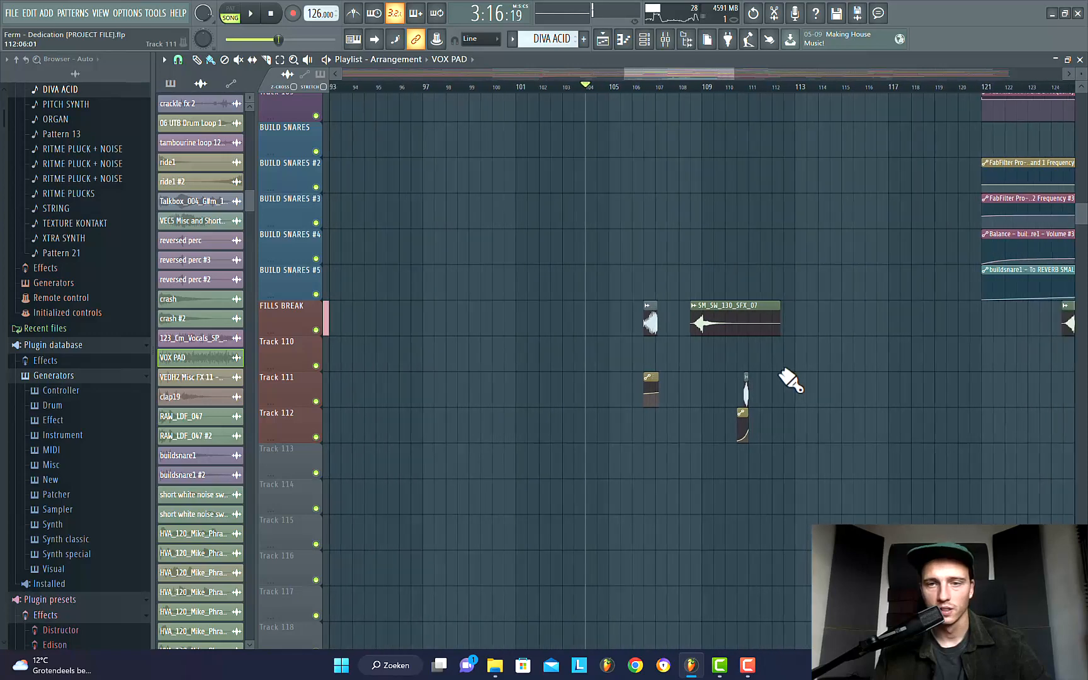
# Step: Examine the BUILD SNARES and DRUMBUS automation clips in the build-up from bar 121, together with the clap tracks above them
pyautogui.scroll(4, 925, 304)
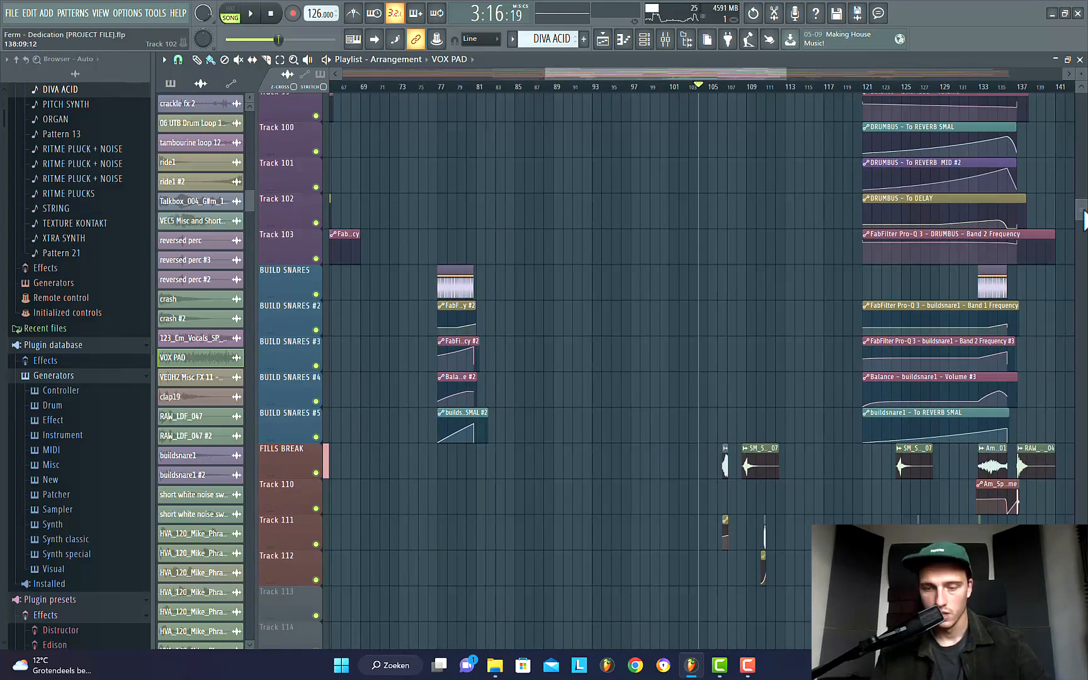
pyautogui.moveTo(1084, 211); pyautogui.dragTo(1083, 214)
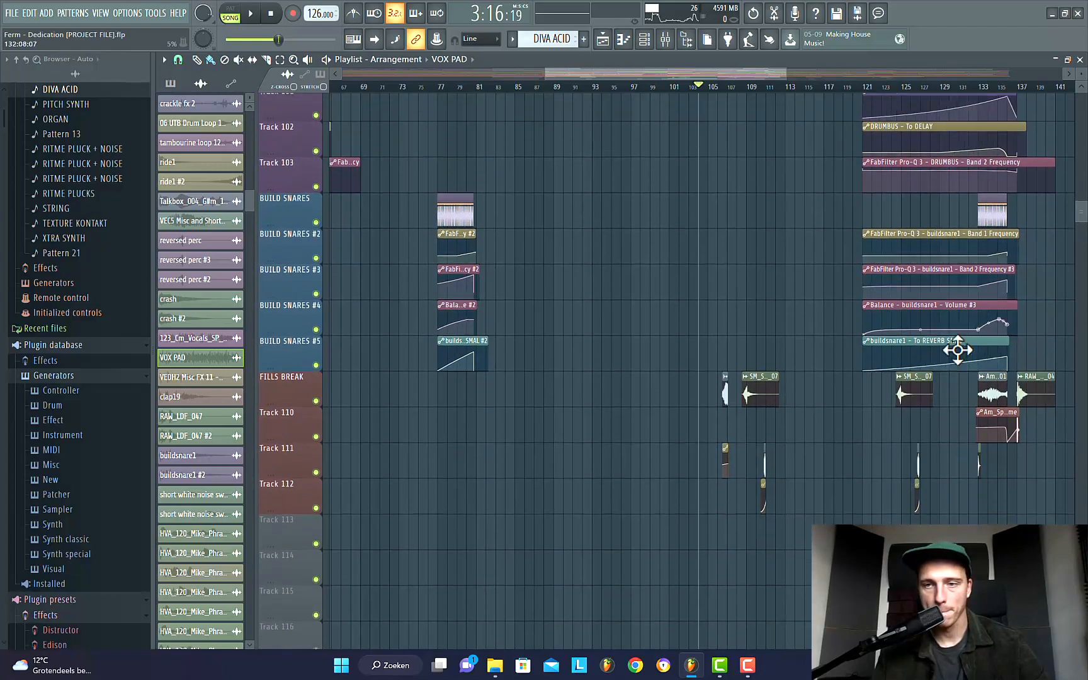
pyautogui.keyDown('ctrl'); pyautogui.scroll(2, 961, 359); pyautogui.keyUp('ctrl')
pyautogui.keyDown('ctrl'); pyautogui.scroll(2, 979, 404); pyautogui.keyUp('ctrl')
pyautogui.scroll(8, 612, 389)
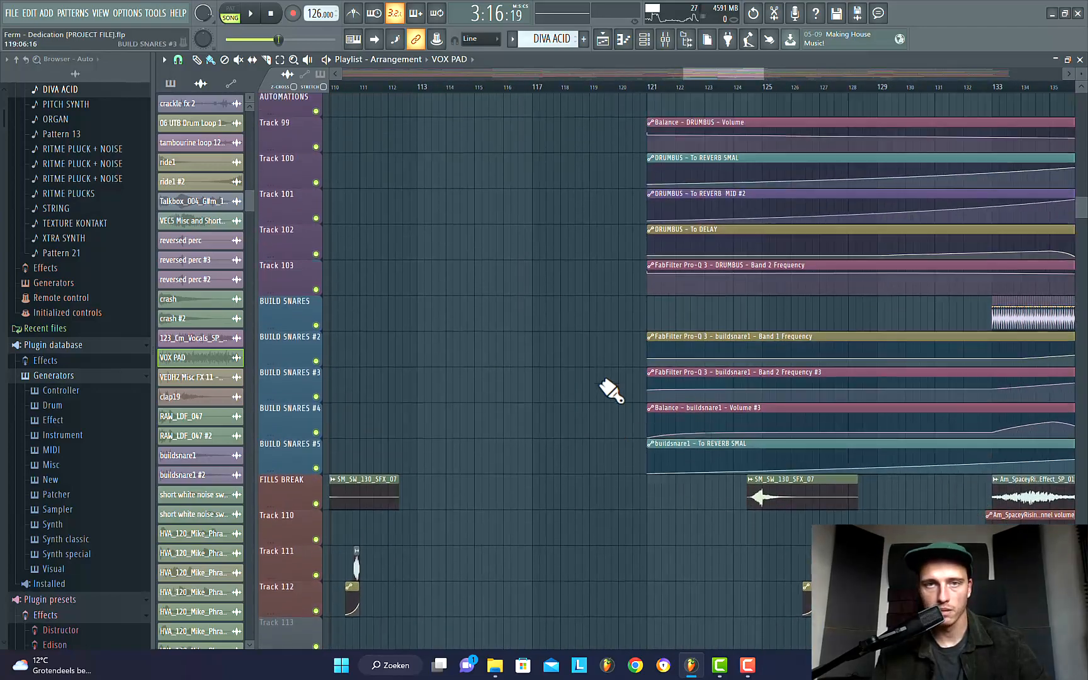
pyautogui.scroll(6, 612, 389)
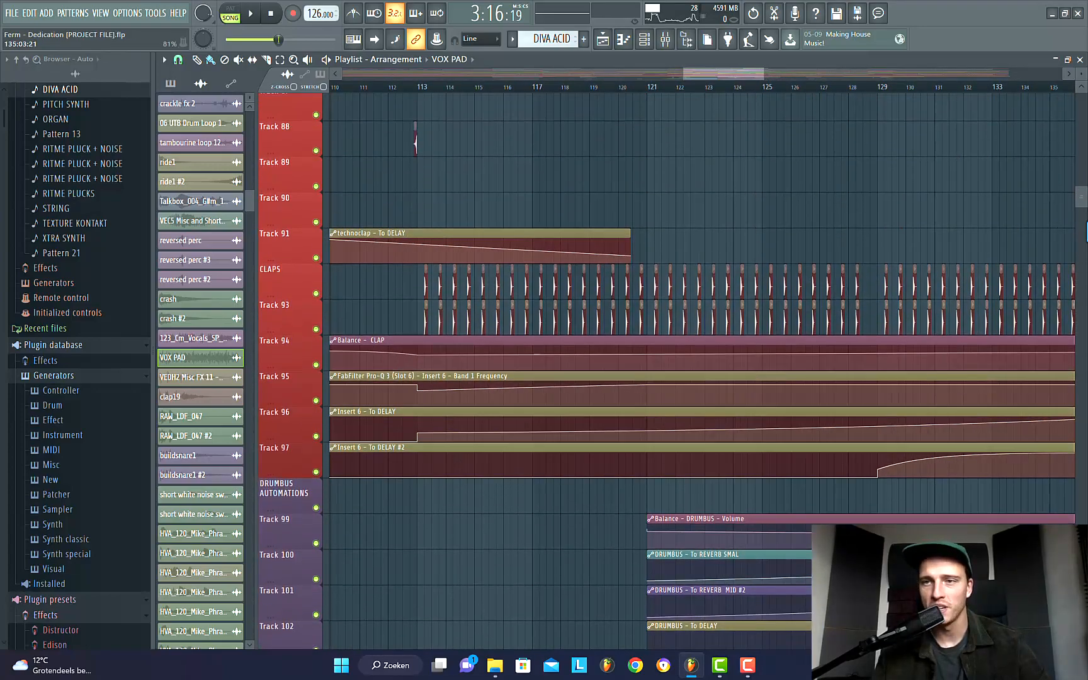
# Step: Review the second break's layers across all Playlist tracks, from Track 1 down to the FILLS BREAK tracks
pyautogui.moveTo(1081, 196); pyautogui.dragTo(1081, 104)
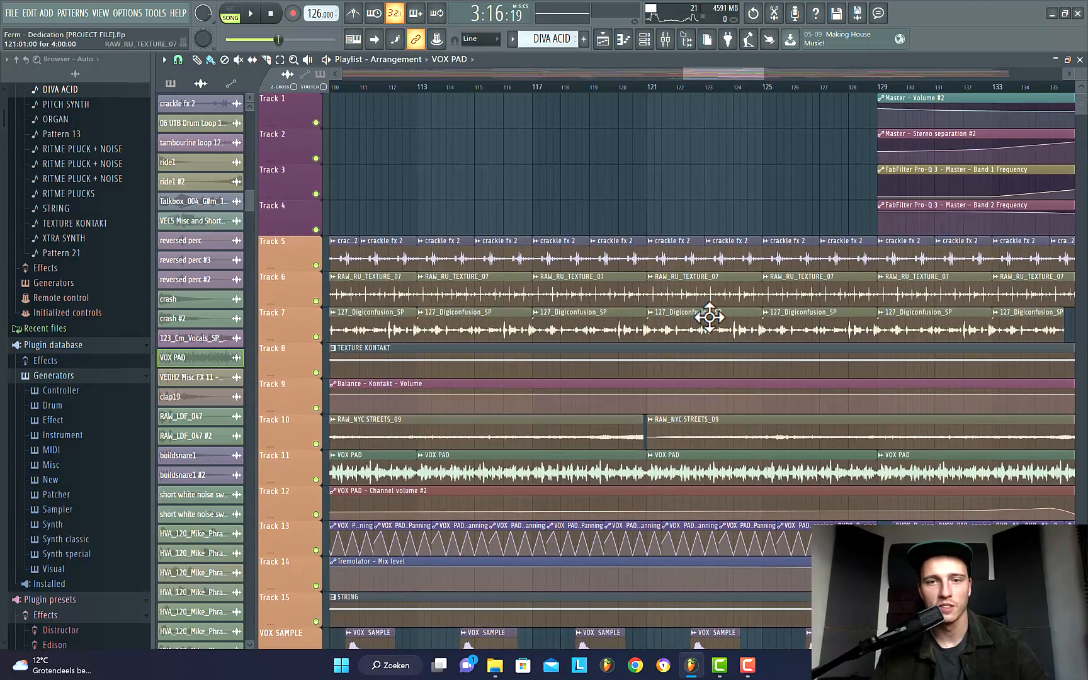
pyautogui.keyDown('ctrl'); pyautogui.scroll(-3, 699, 322); pyautogui.keyUp('ctrl')
pyautogui.scroll(-8, 692, 318)
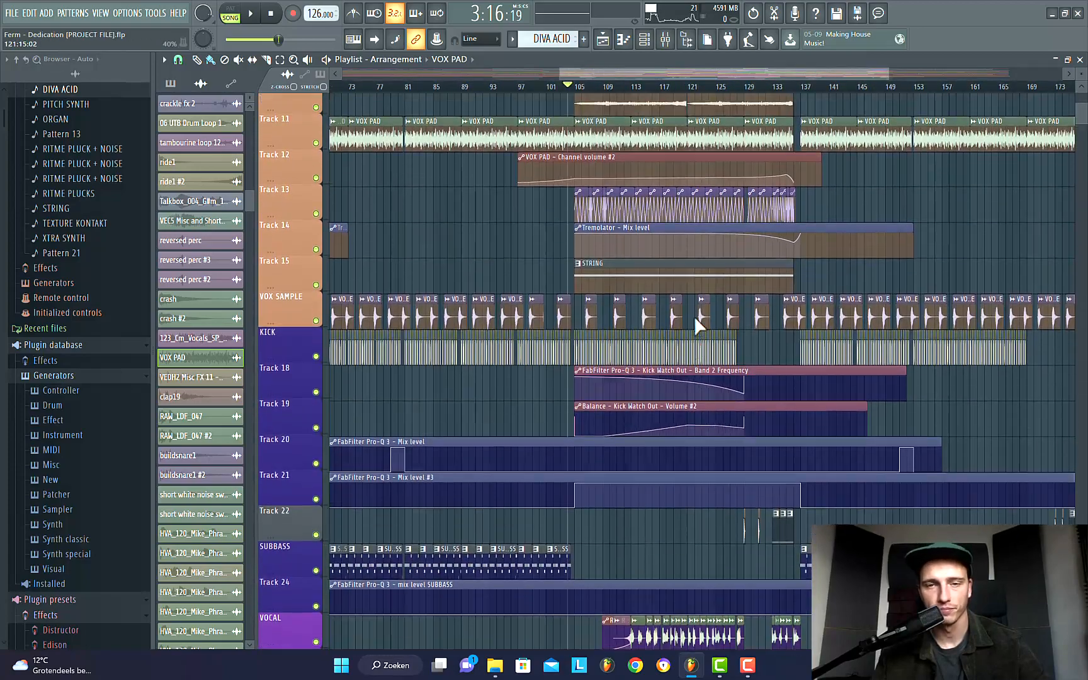
pyautogui.scroll(-15, 694, 315)
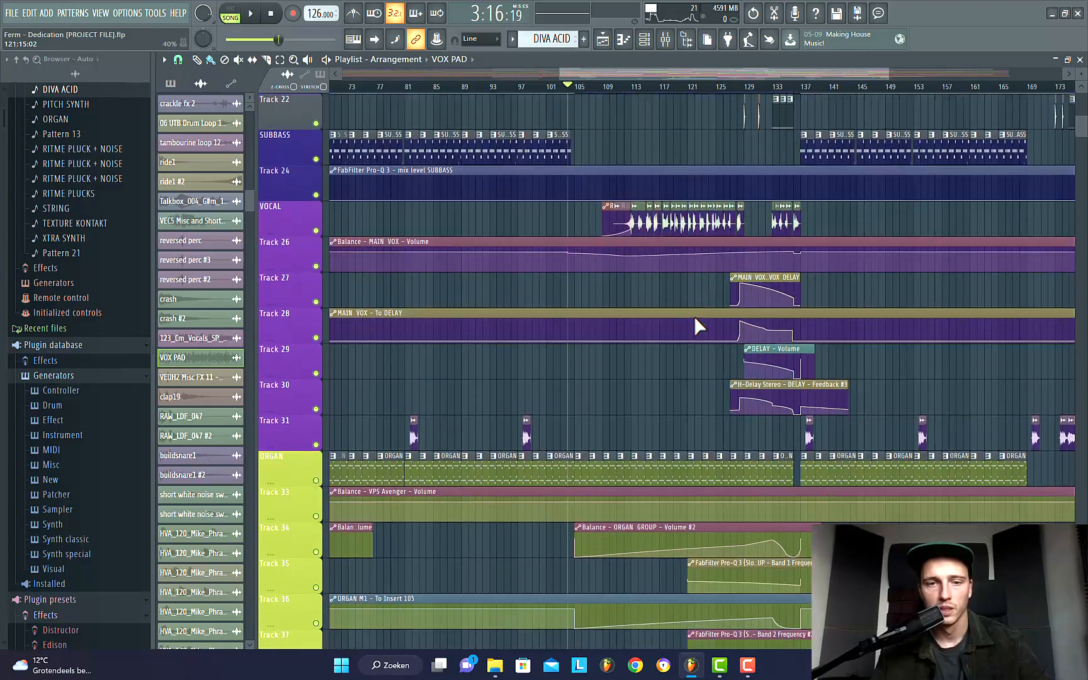
pyautogui.scroll(-1, 694, 317)
pyautogui.scroll(-20, 694, 317)
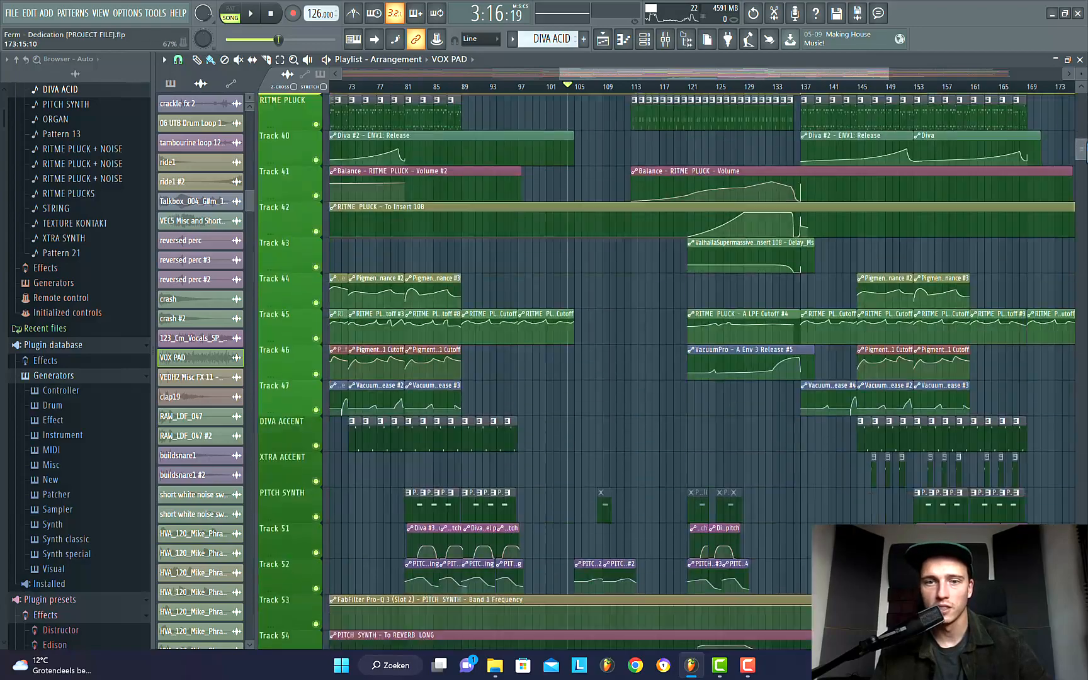
pyautogui.scroll(-20, 694, 317)
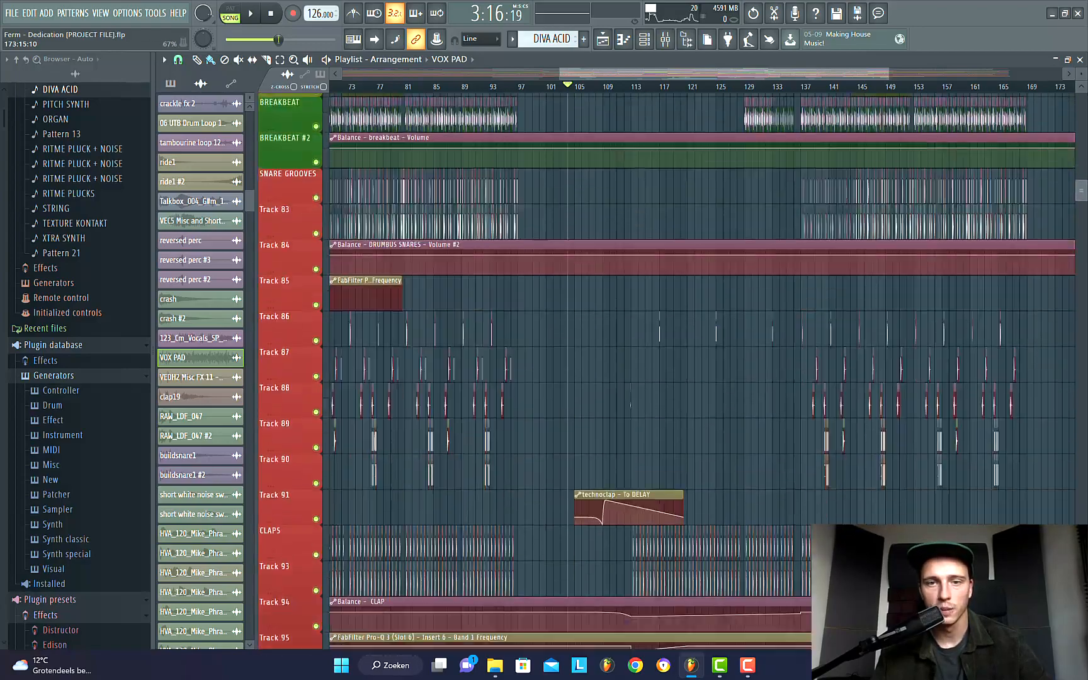
pyautogui.scroll(20, 694, 317)
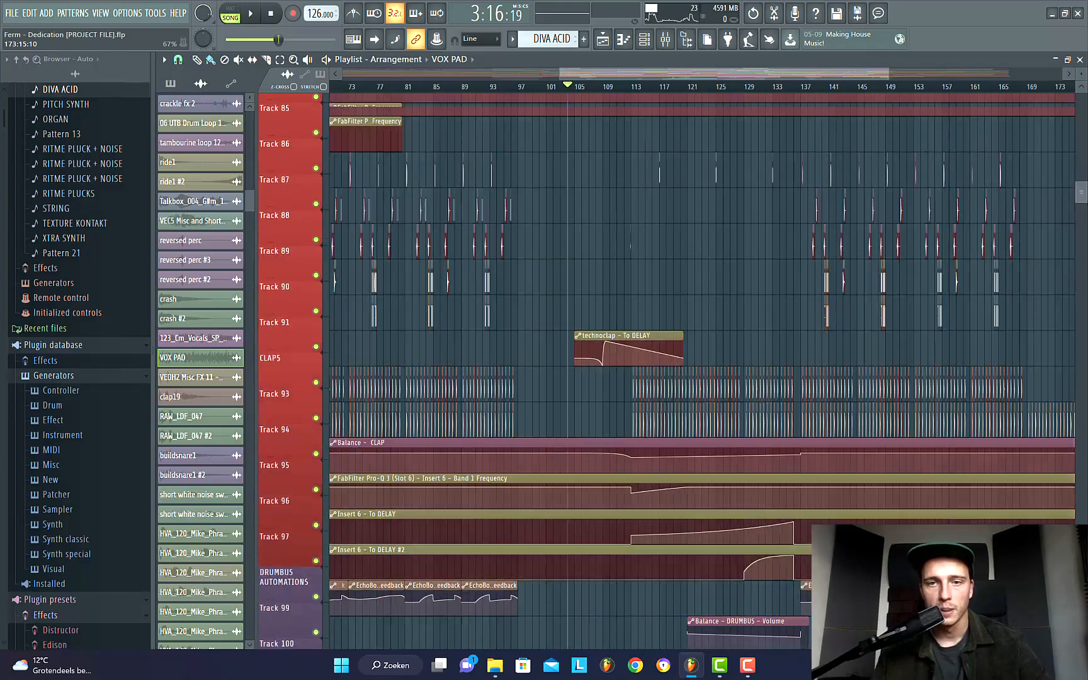
pyautogui.scroll(-20, 694, 317)
pyautogui.moveTo(1081, 216); pyautogui.dragTo(1081, 218)
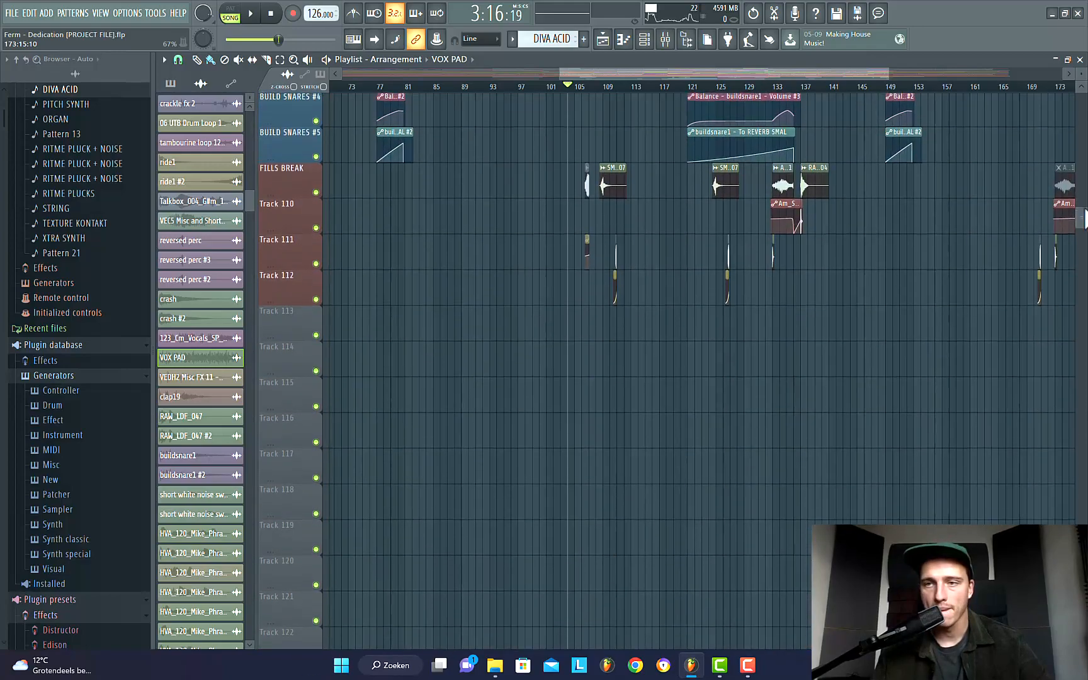
# Step: View the arrangement's full length from bar 1 and look back up from the fills to the RITME PLUCK and PITCH SYNTH tracks
pyautogui.scroll(-4, 912, 210)
pyautogui.scroll(5, 921, 216)
pyautogui.scroll(20, 932, 227)
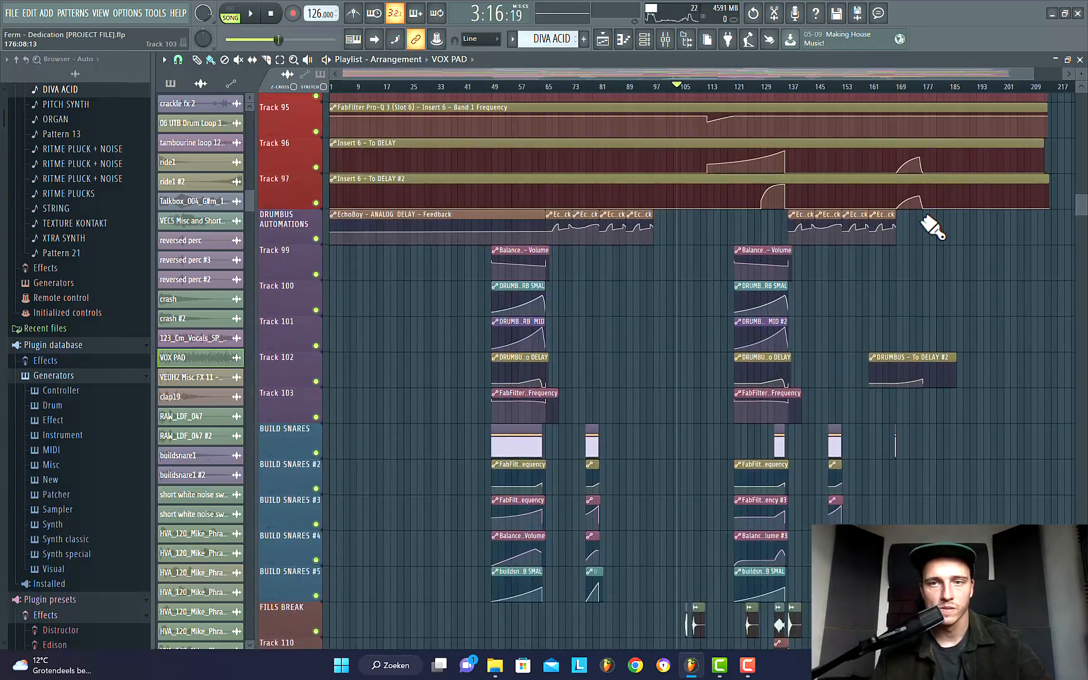
pyautogui.scroll(20, 931, 227)
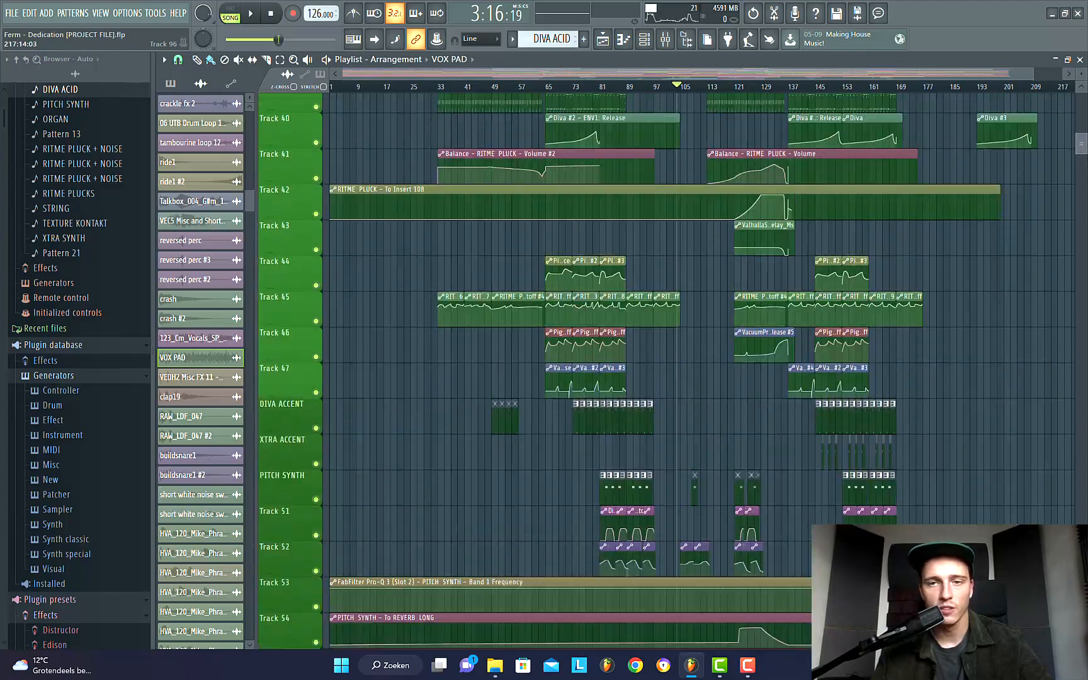